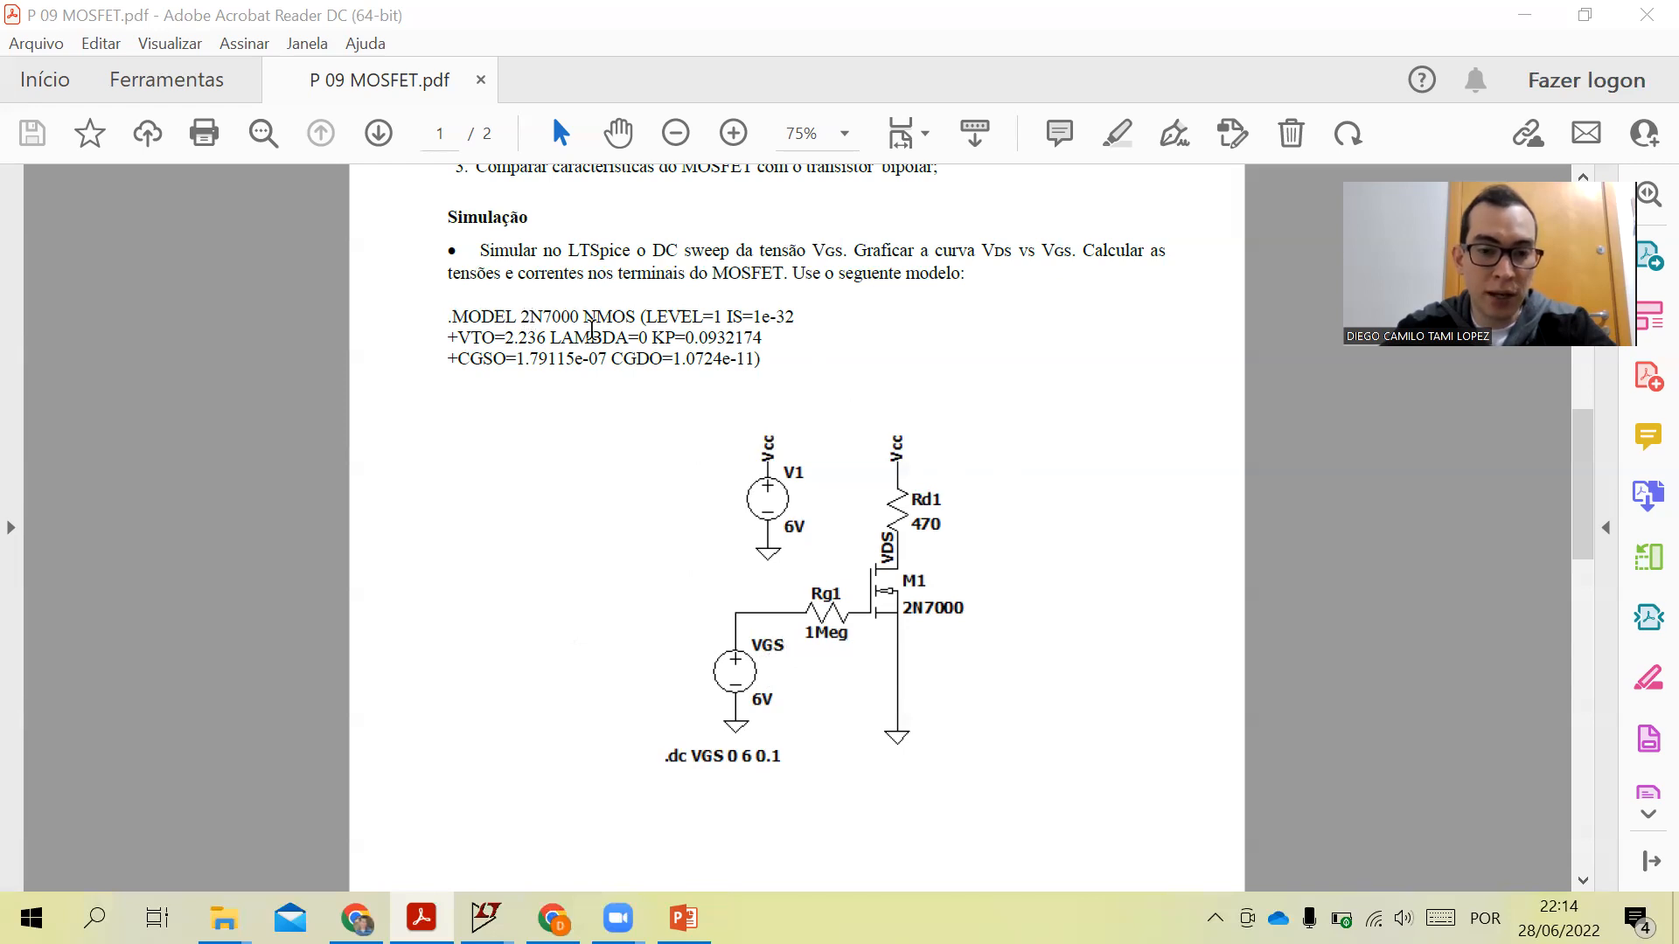
# - Switch to the LTspice Draft1 schematic window
pyautogui.moveTo(485, 916)
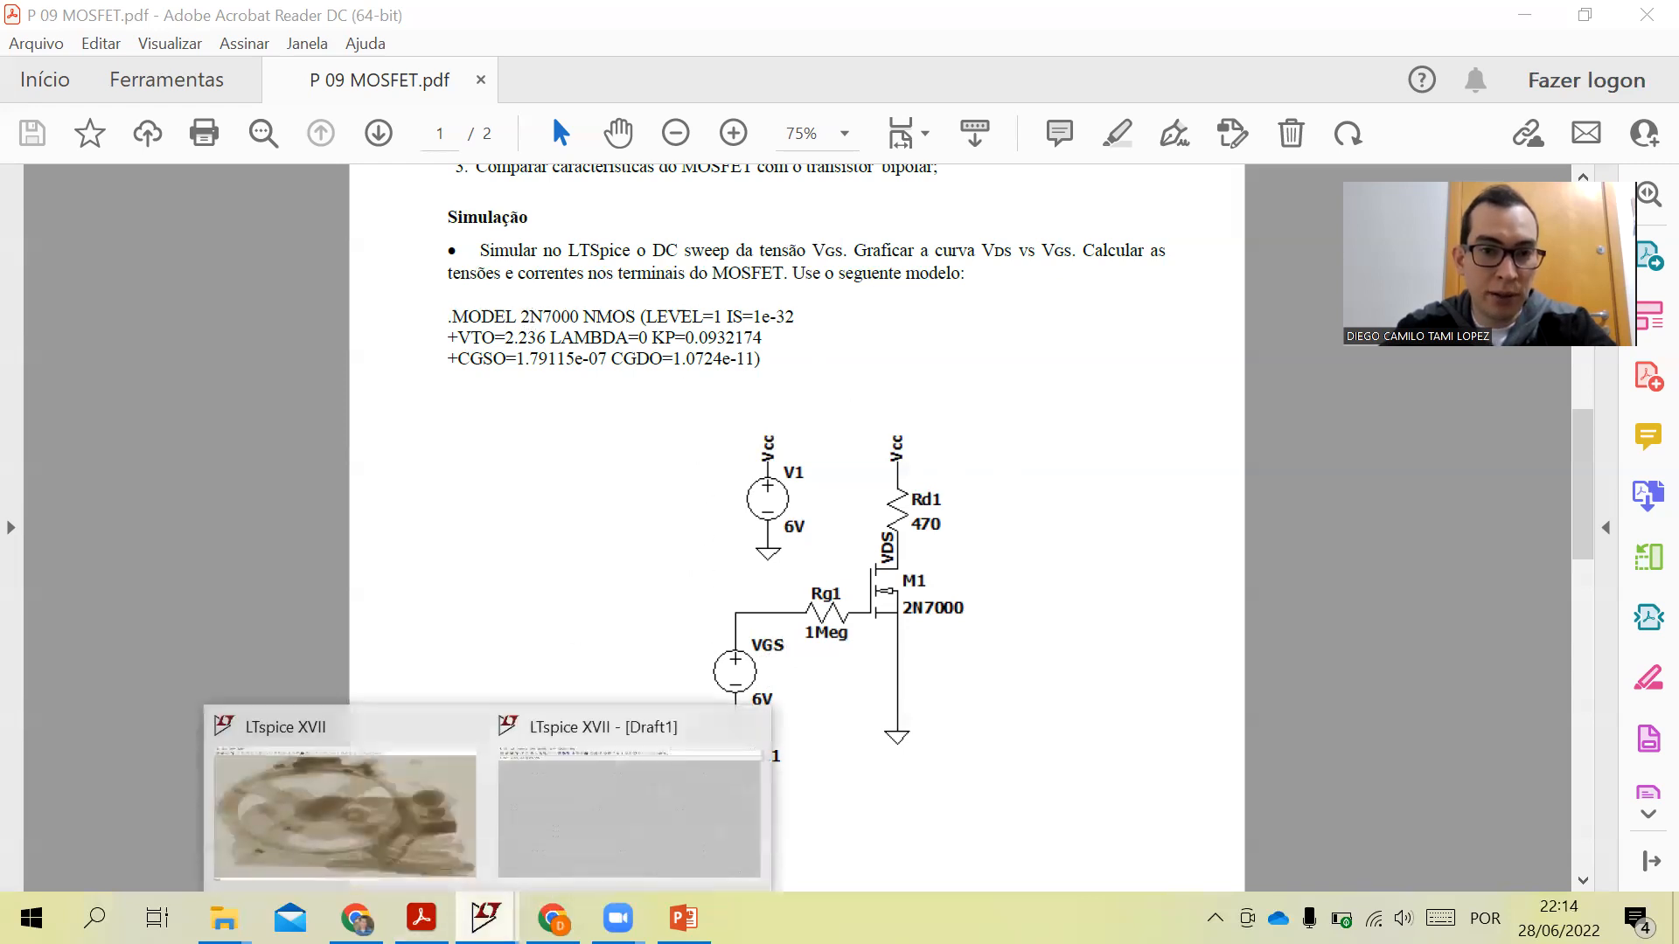
pyautogui.click(627, 842)
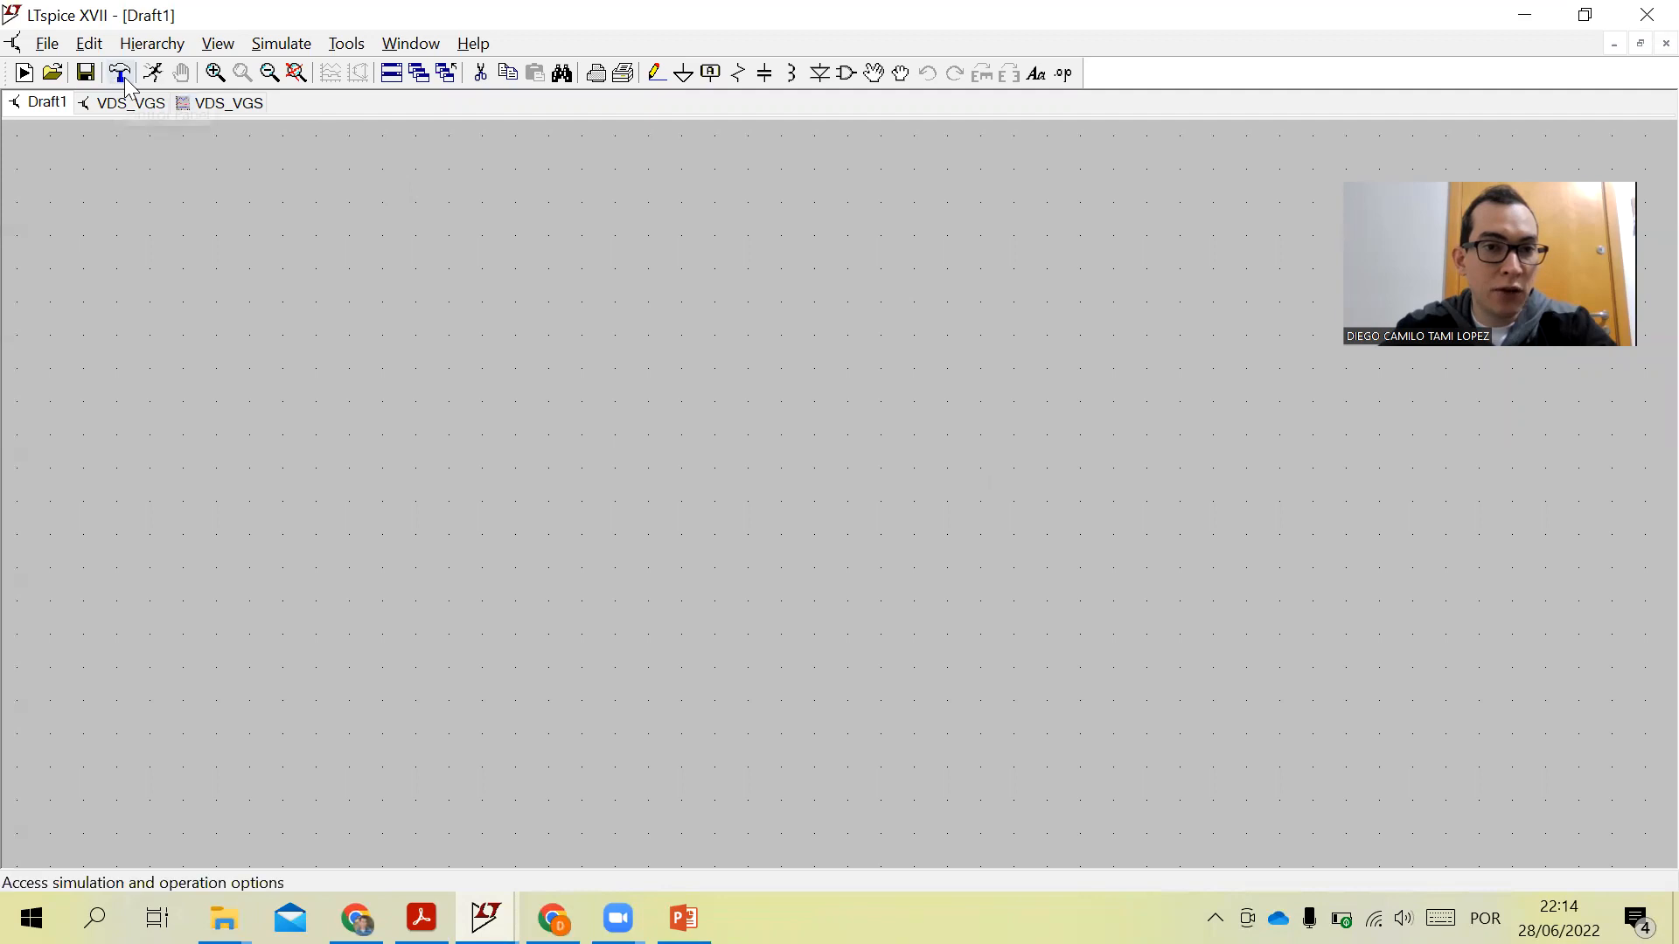
pyautogui.rightClick(764, 266)
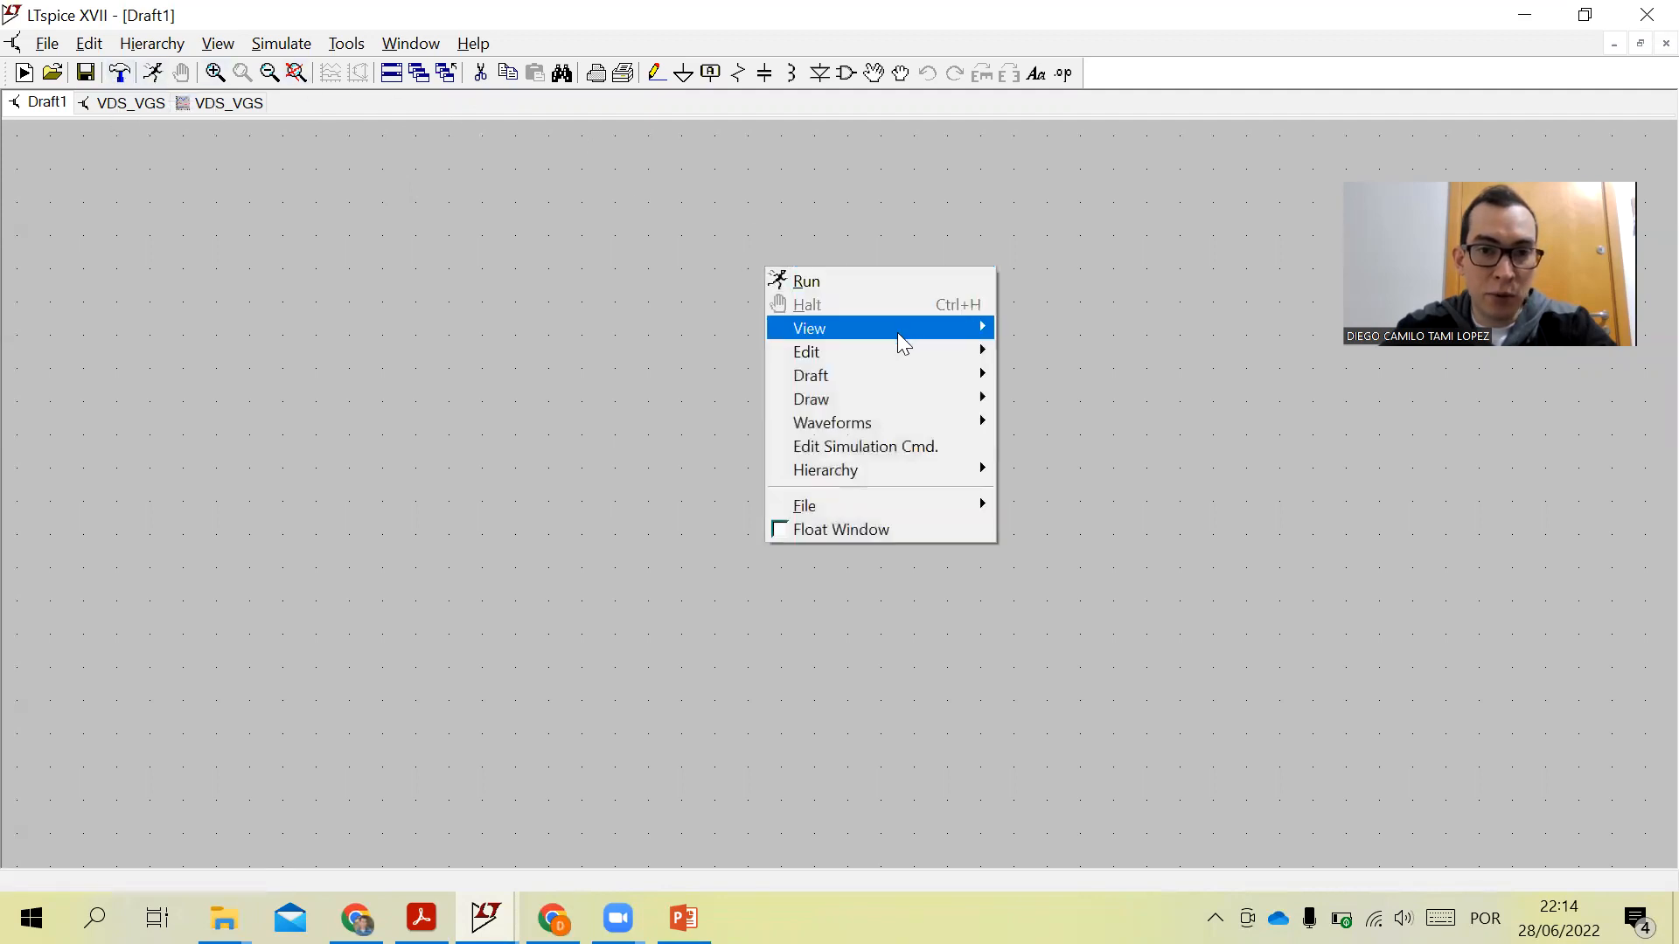
pyautogui.moveTo(897, 332)
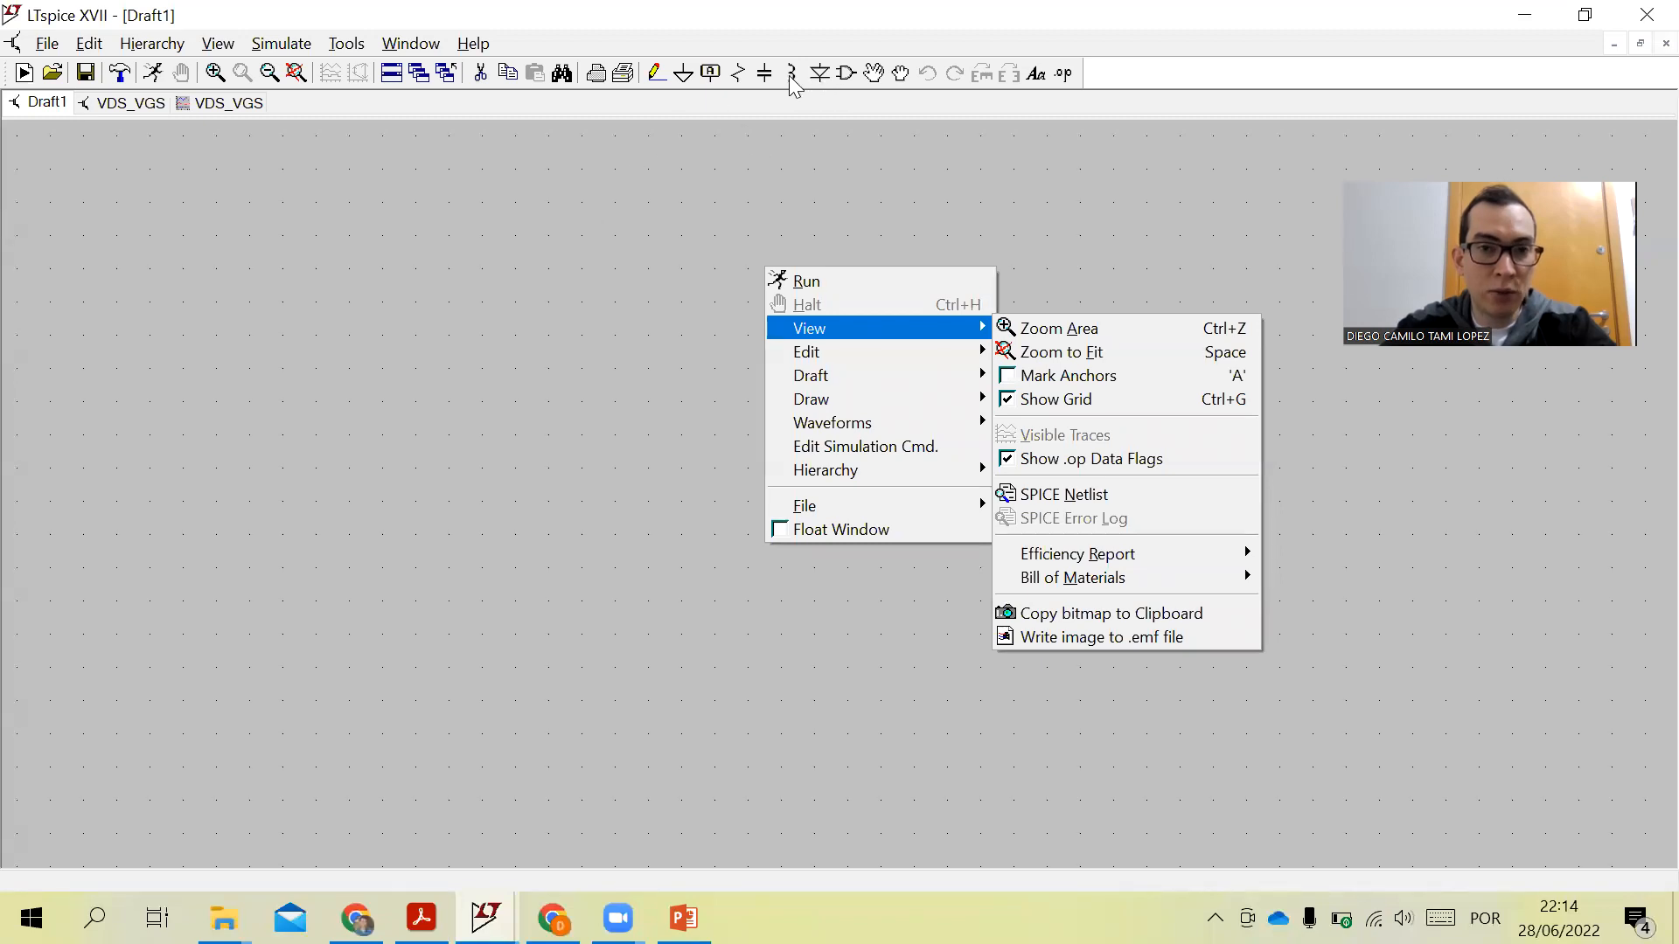
# - Place an nmos transistor symbol in the middle of the schematic
pyautogui.click(838, 79)
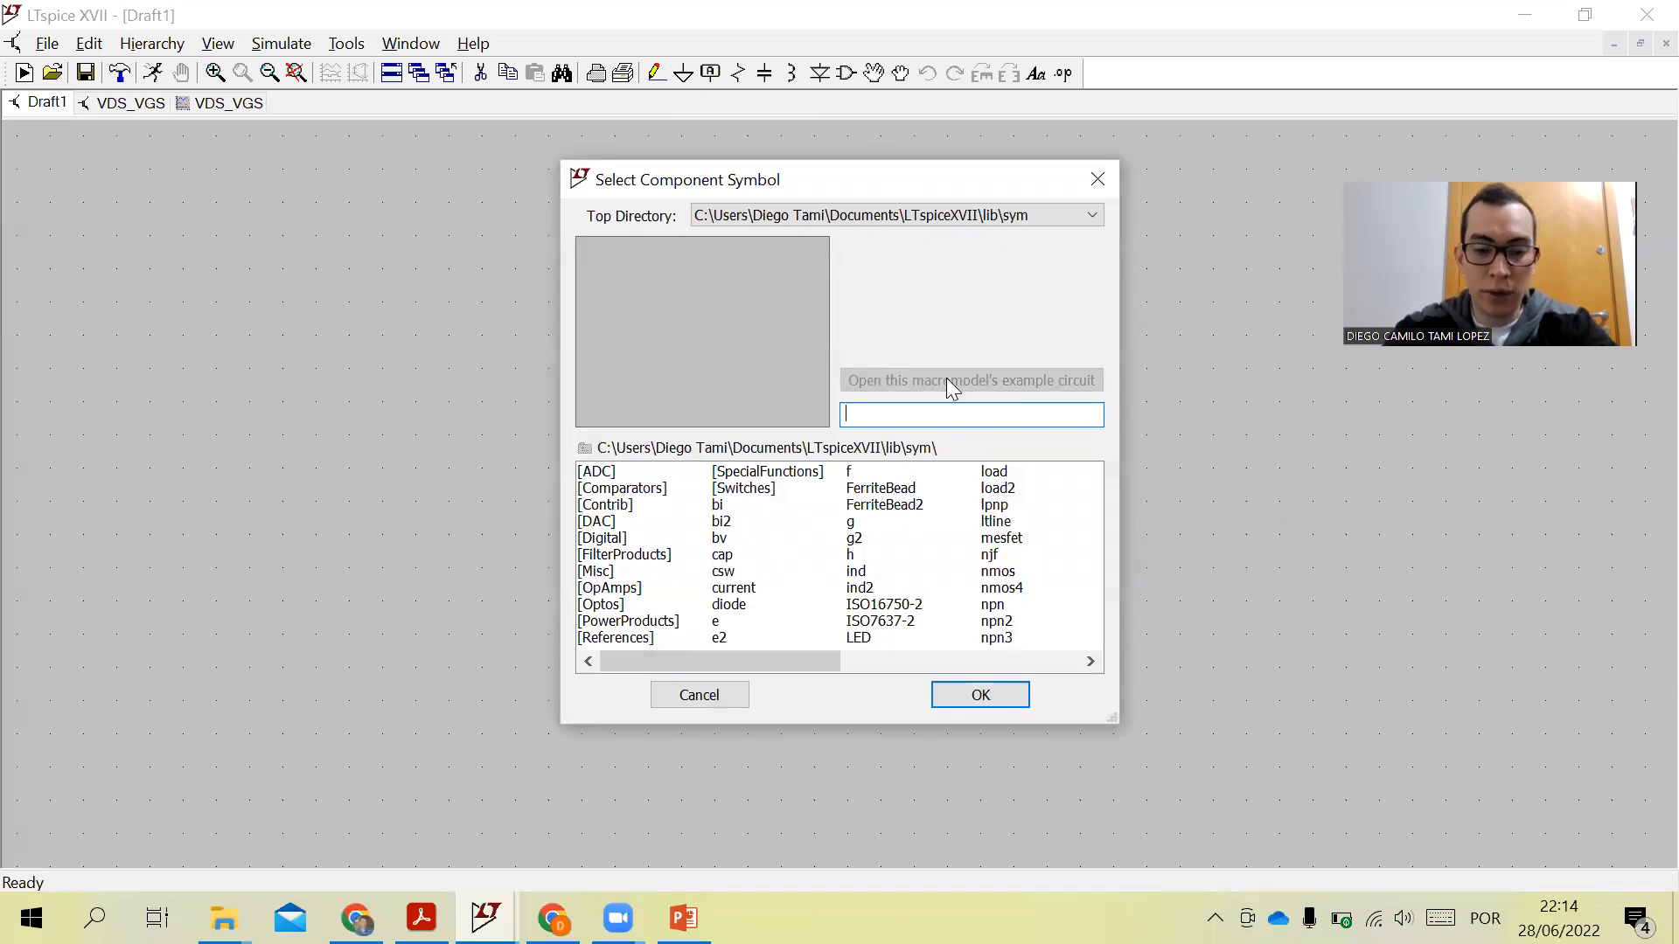
pyautogui.write('nmos')
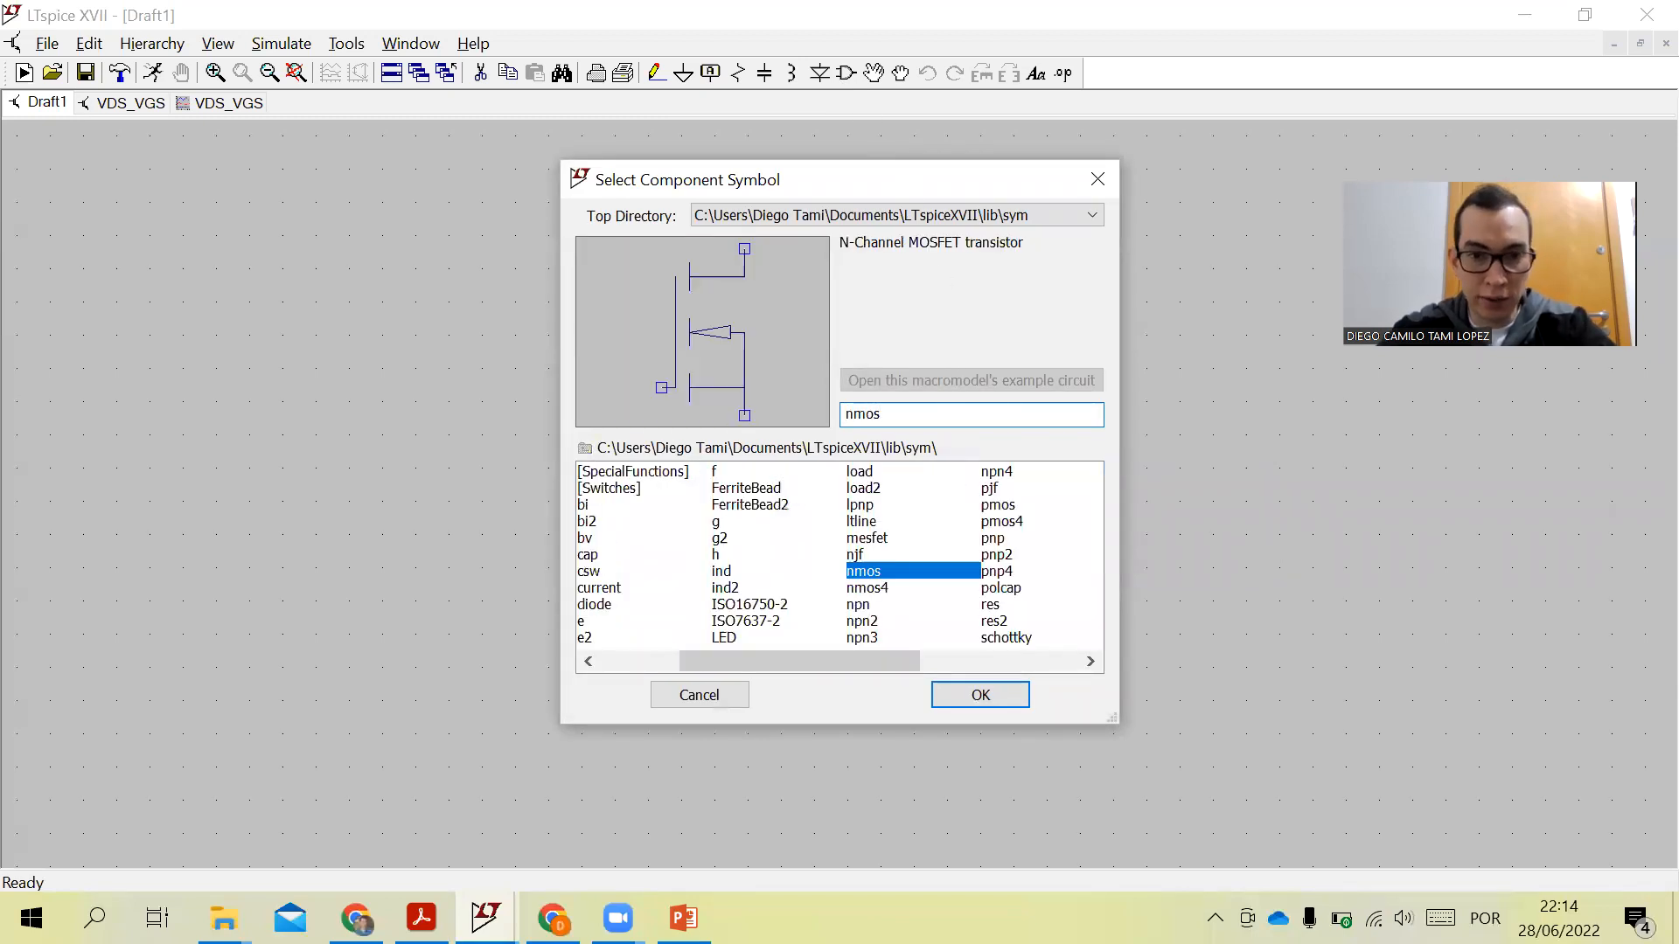
pyautogui.click(983, 695)
pyautogui.click(809, 479)
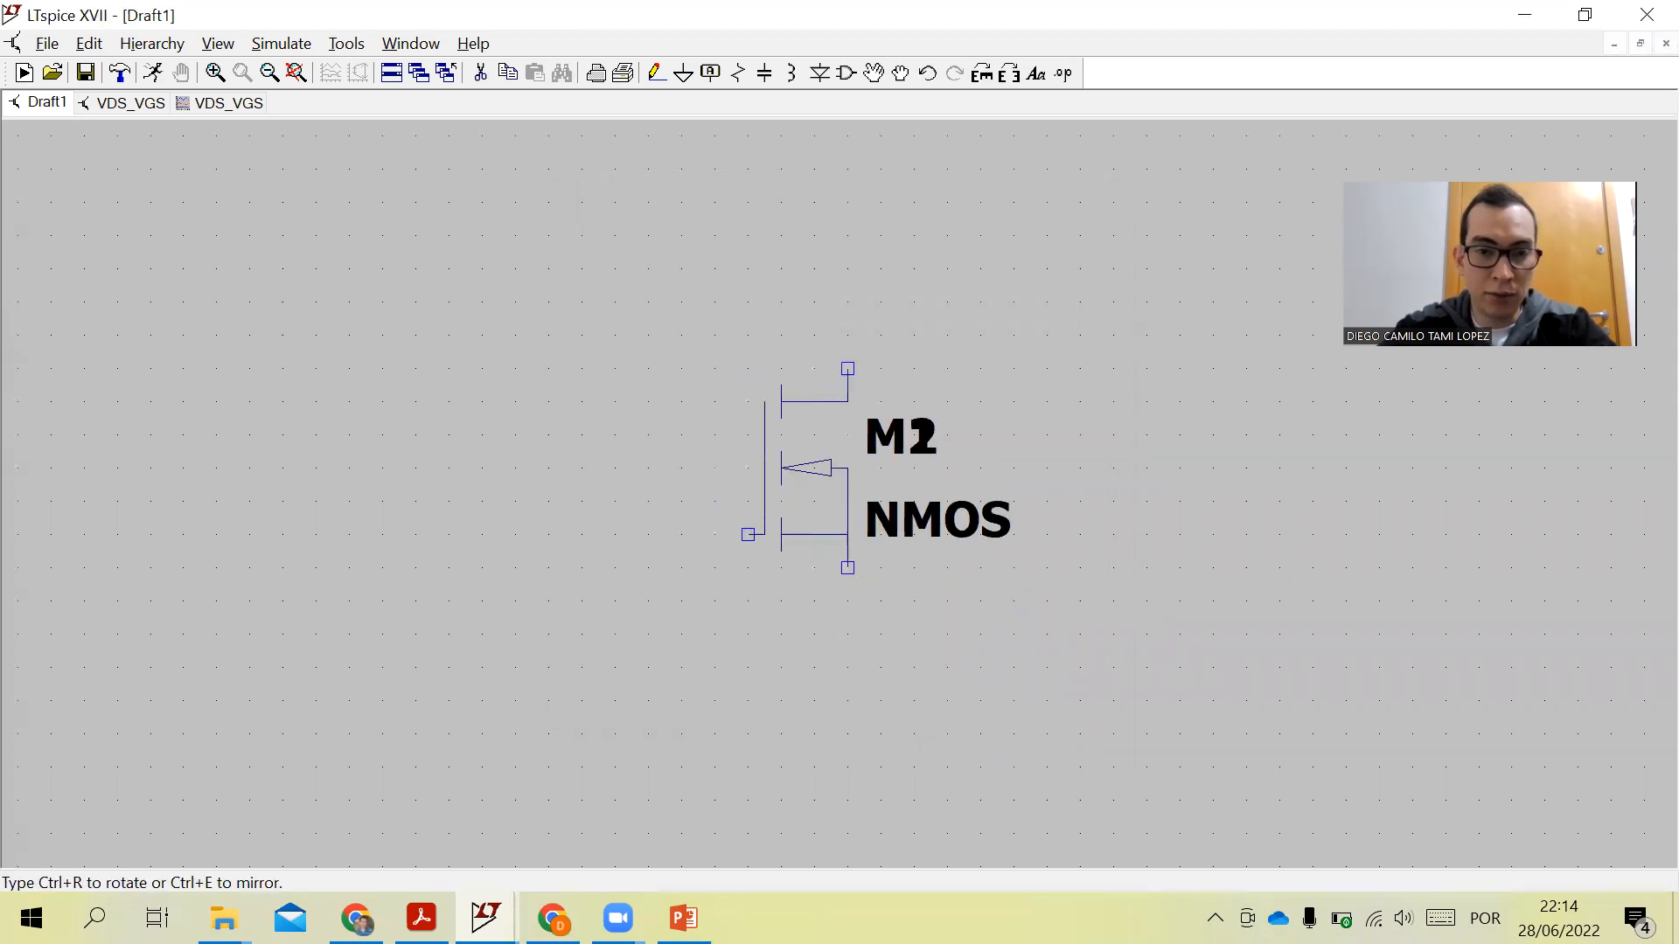
pyautogui.press('Escape')
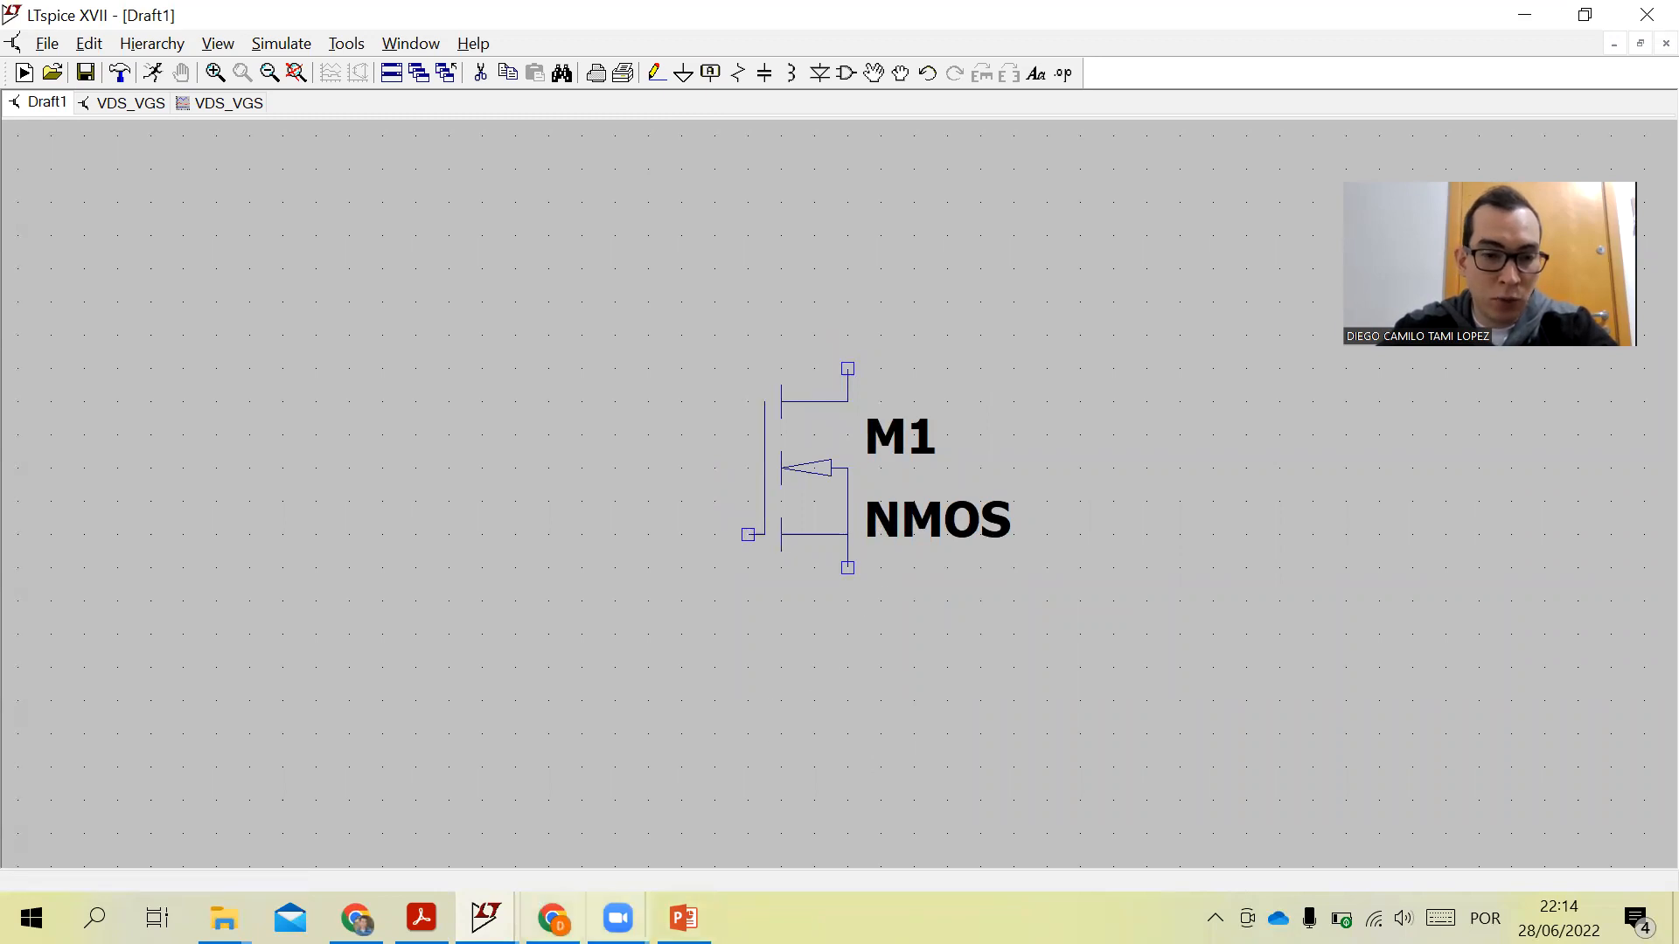
# - Select and copy the 2N7000 .MODEL statement from the PDF, then return to the schematic
pyautogui.click(420, 918)
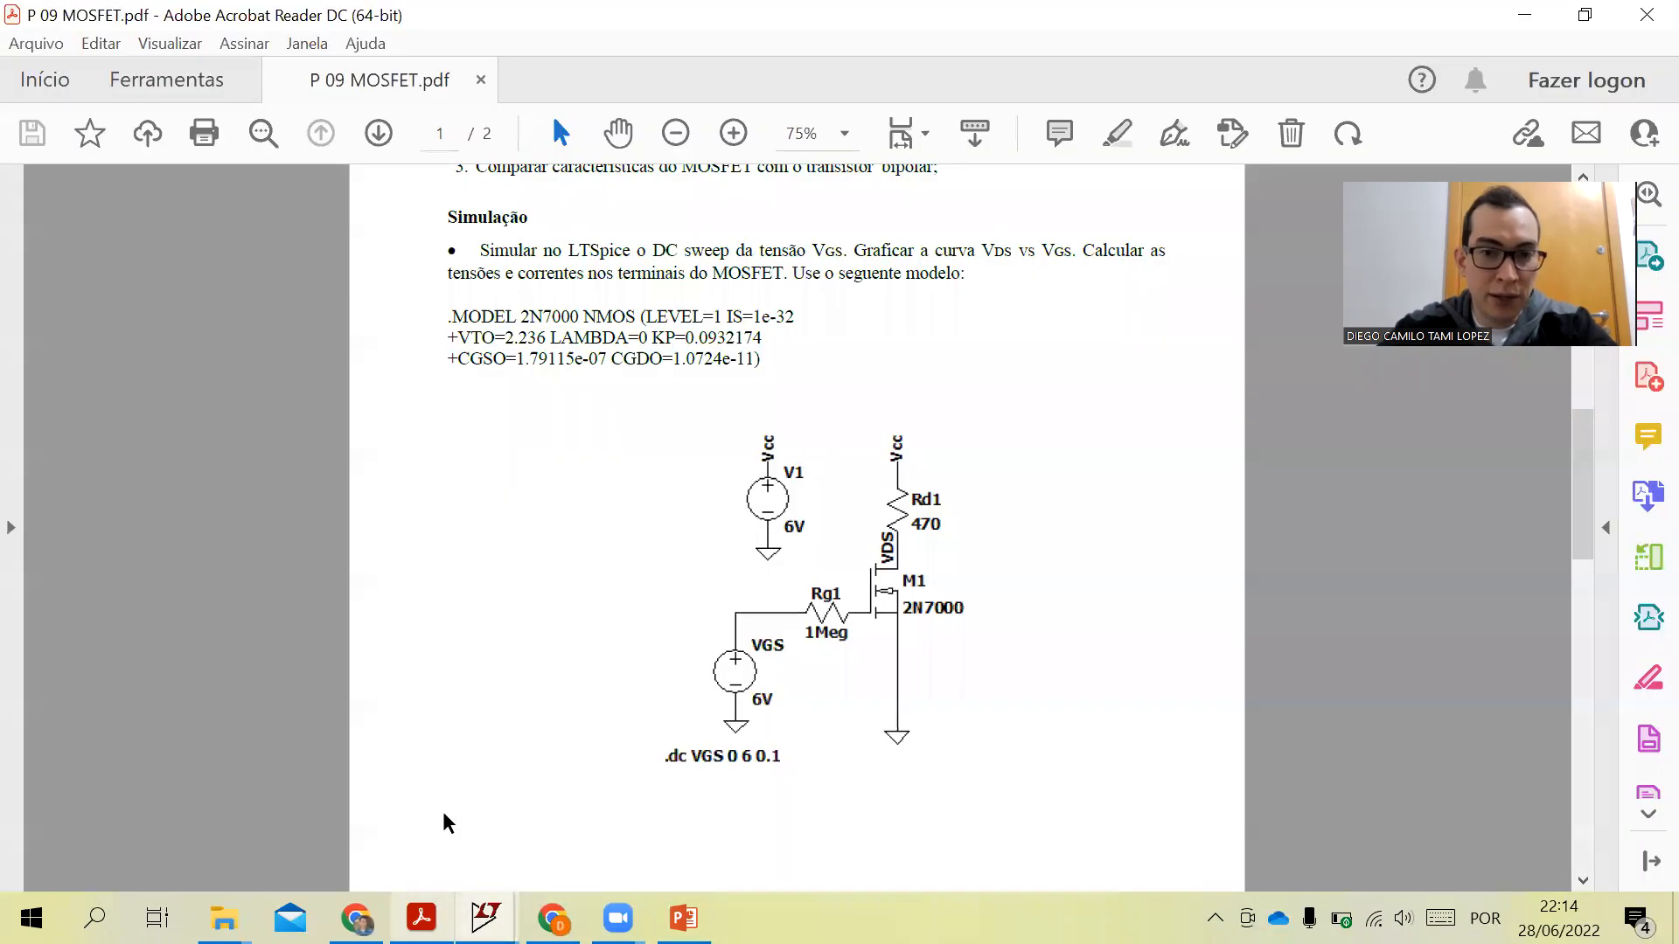
pyautogui.moveTo(459, 314); pyautogui.dragTo(765, 376)
pyautogui.hotkey('ctrl', 'c')
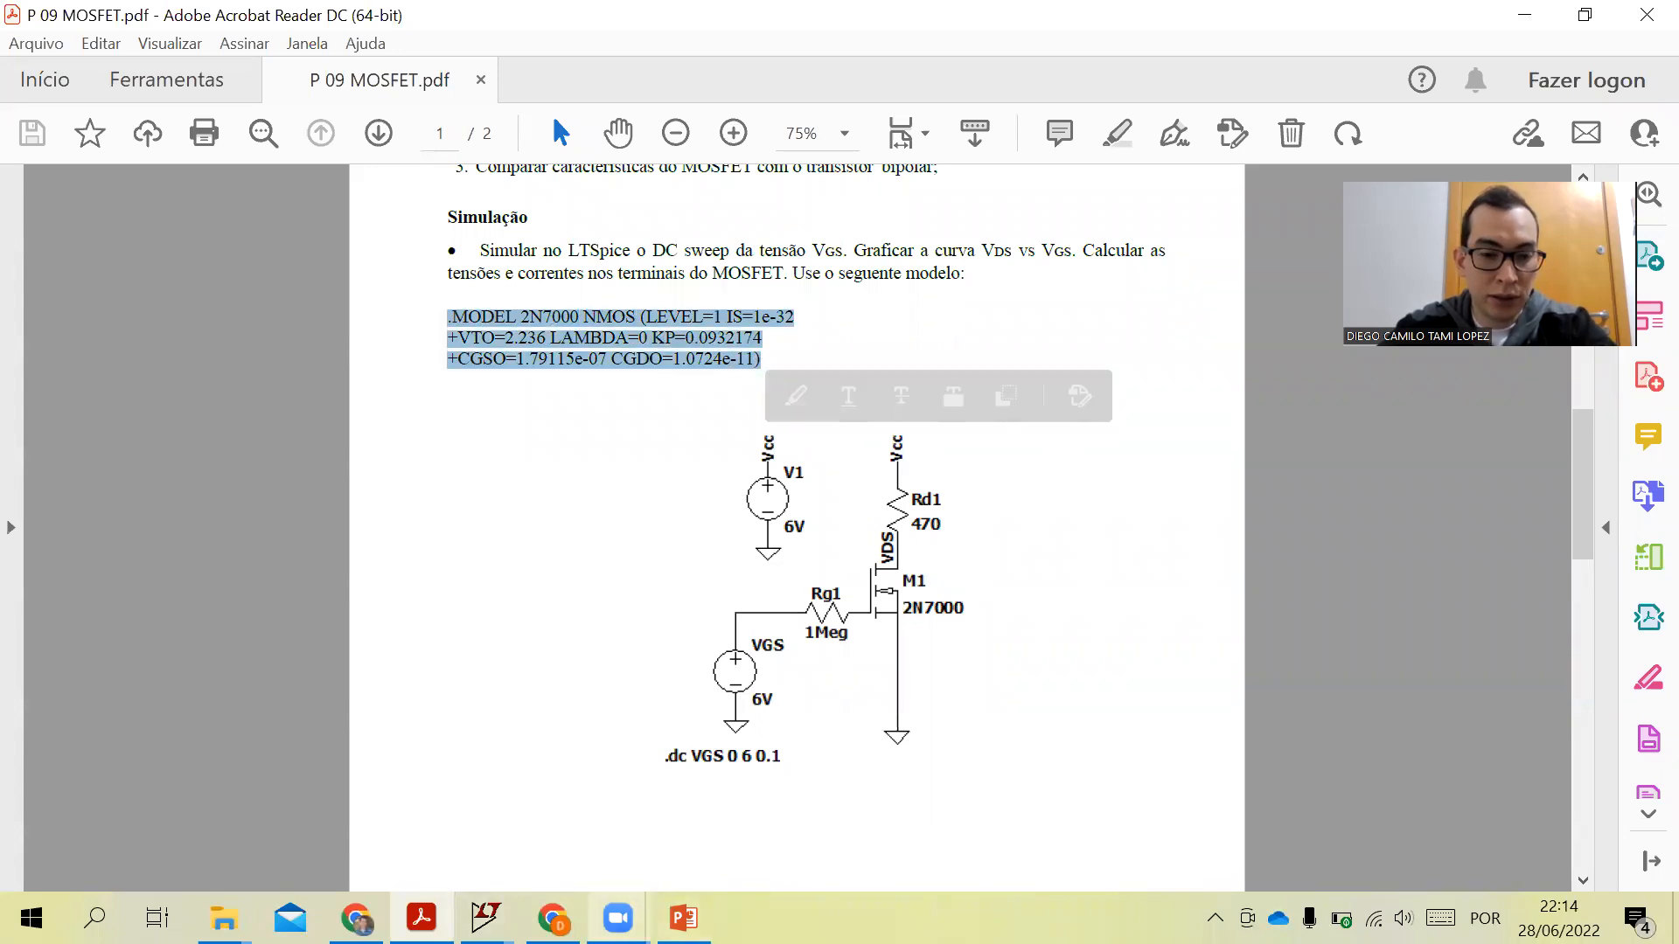
pyautogui.moveTo(485, 918)
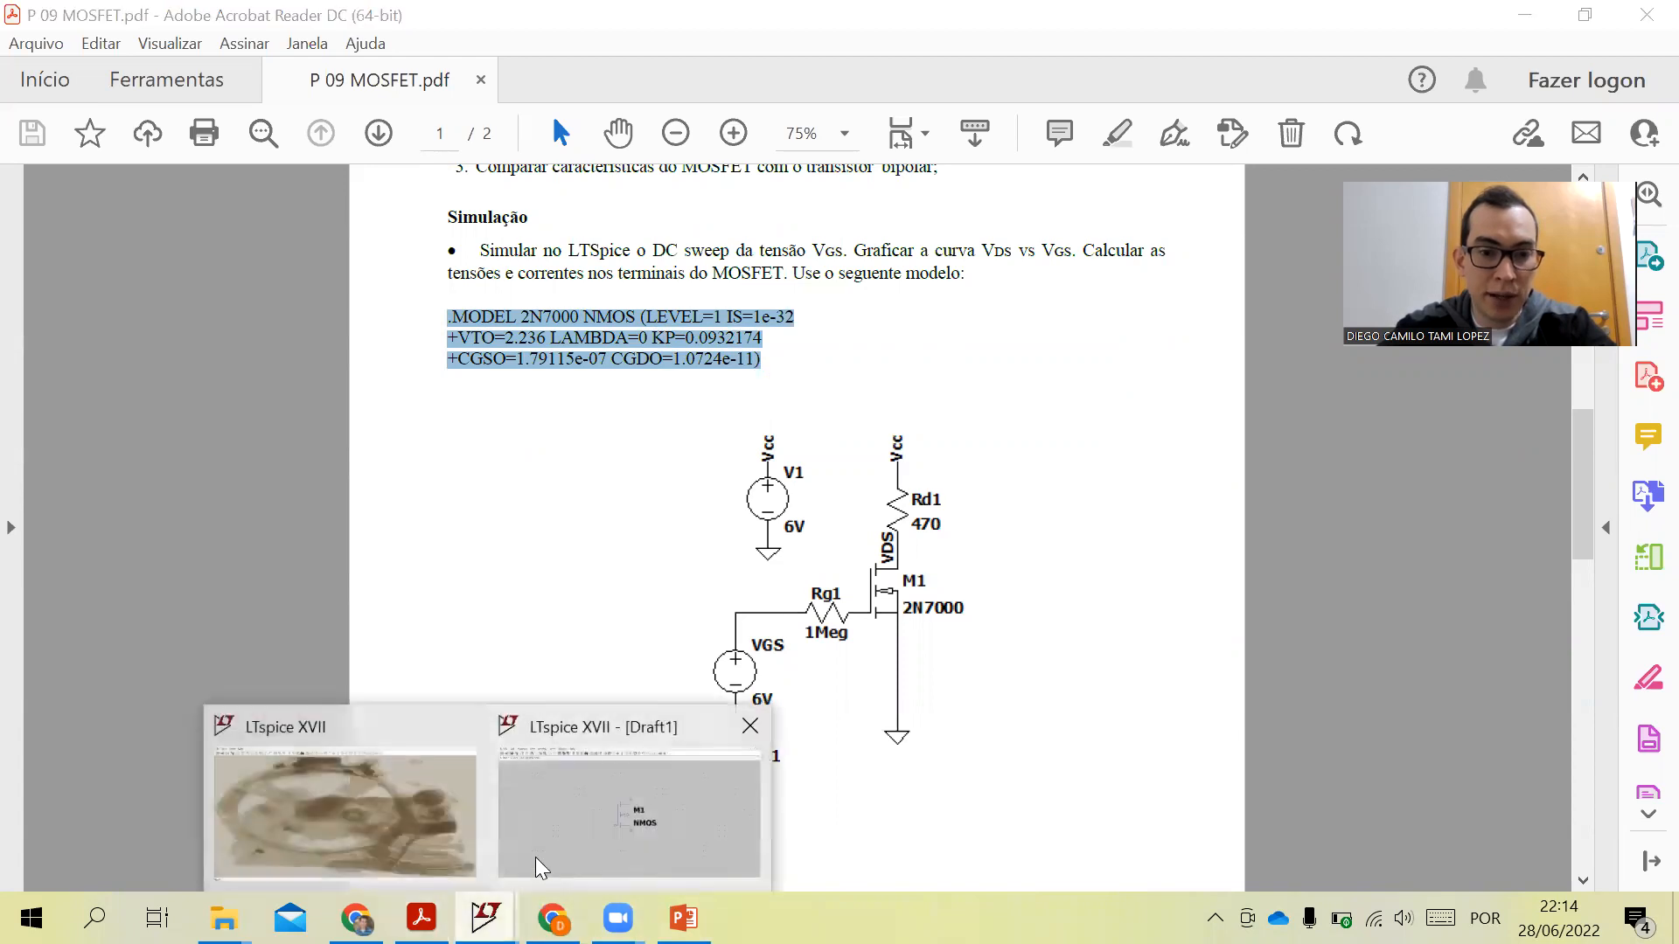
pyautogui.click(602, 831)
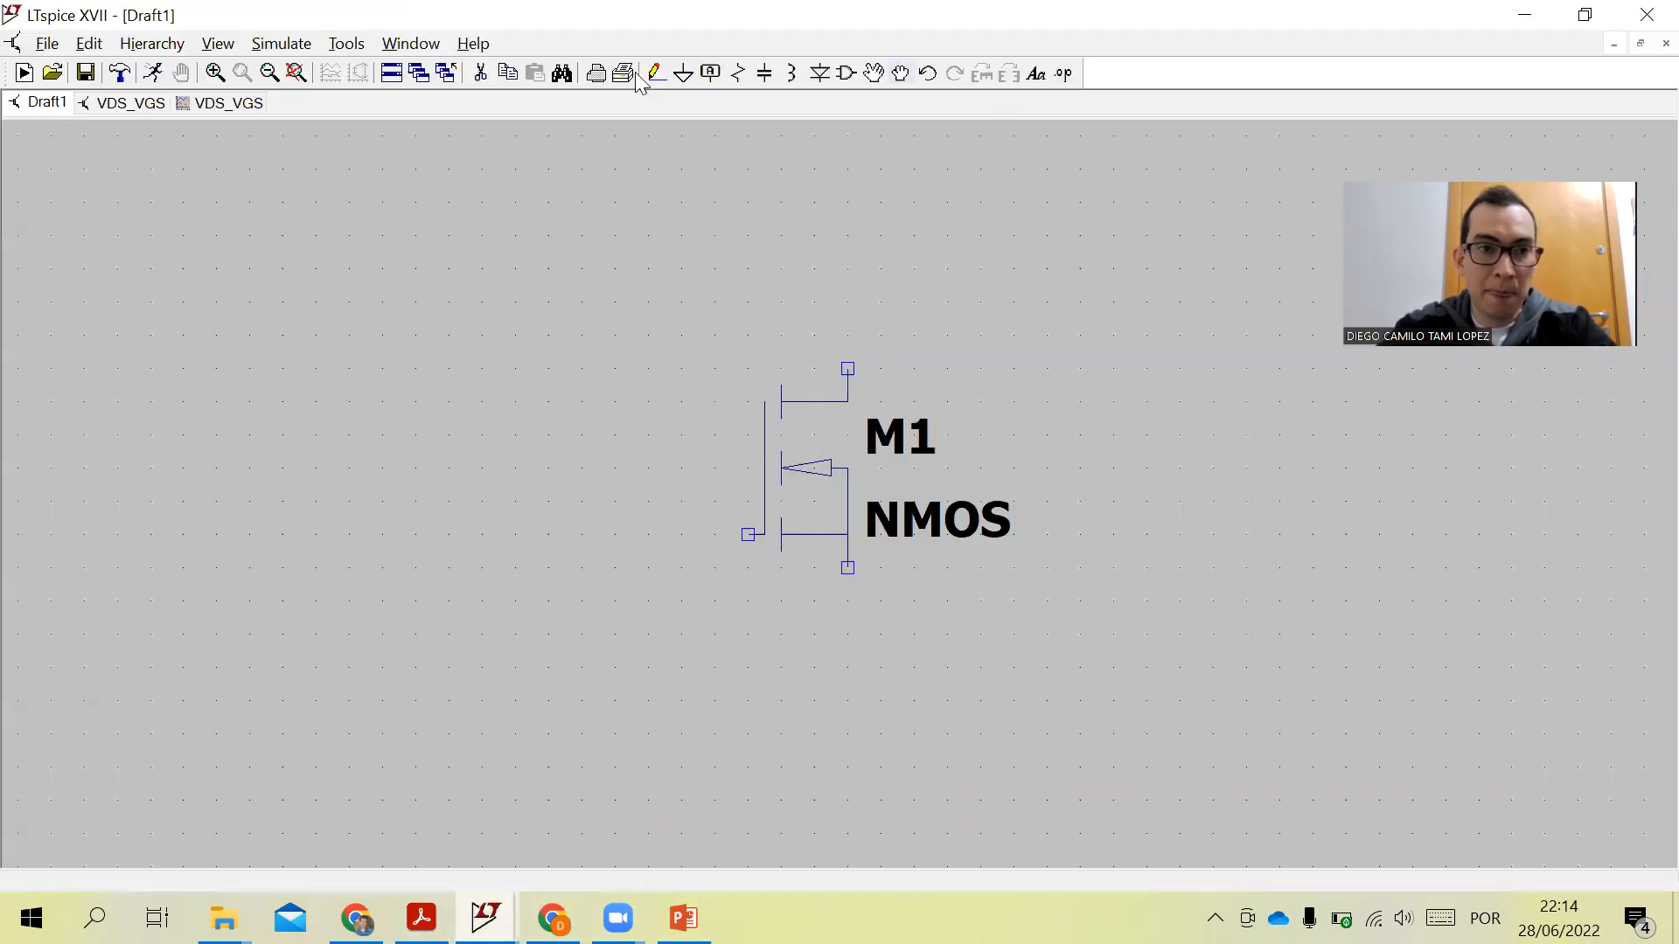
pyautogui.click(92, 49)
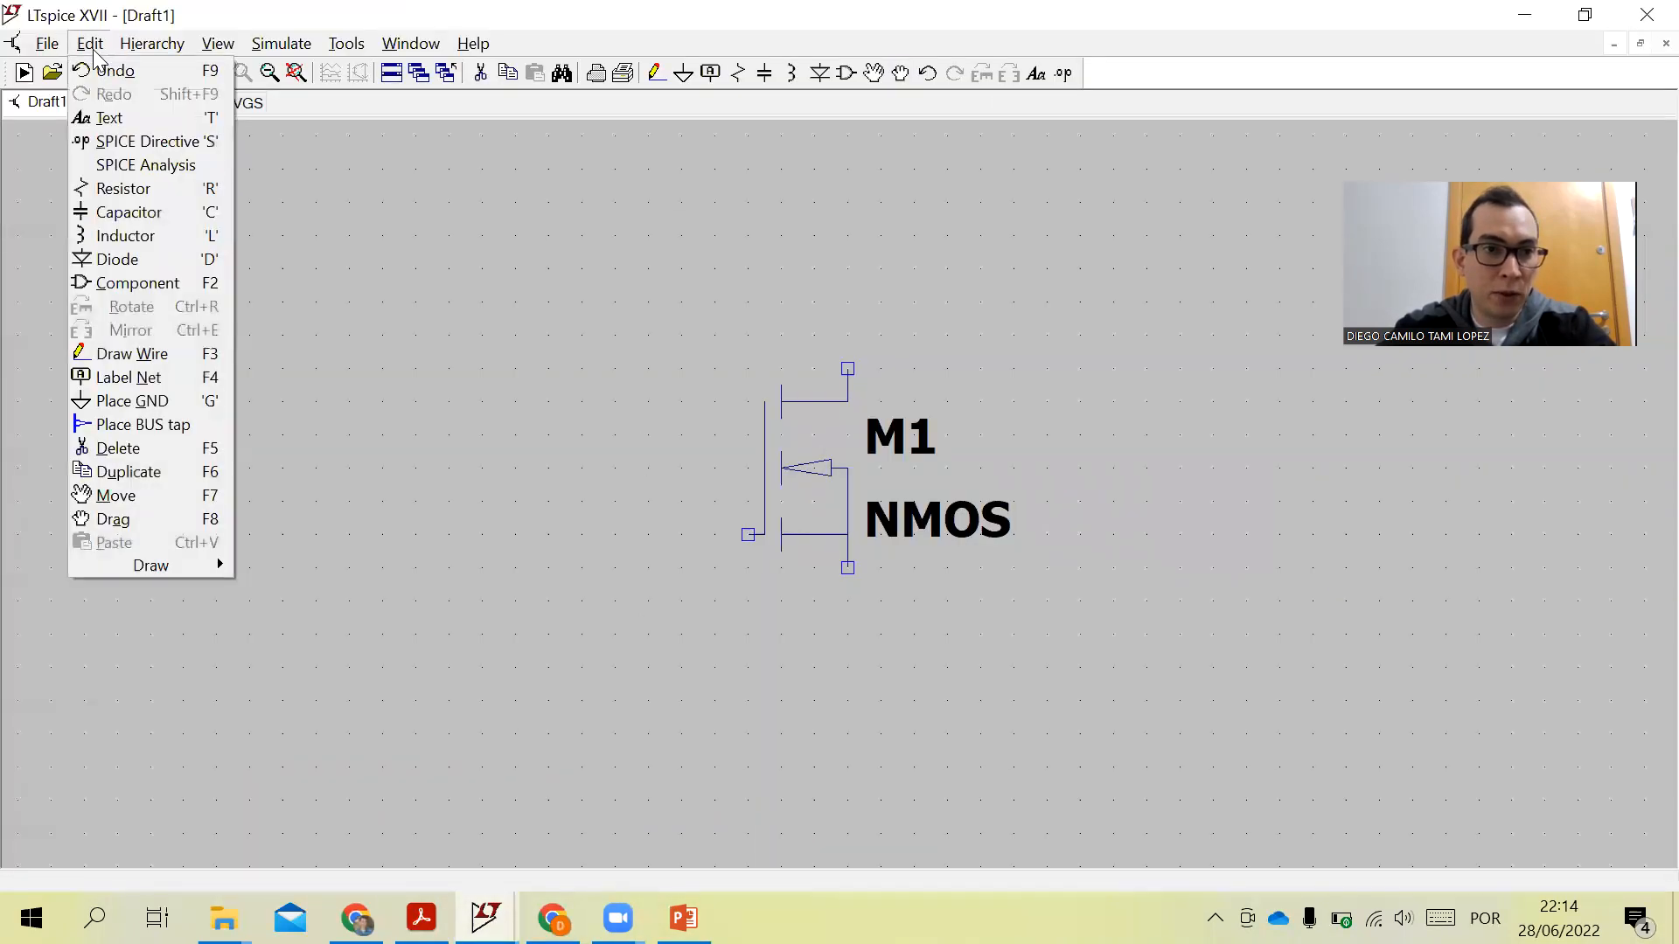
pyautogui.click(175, 168)
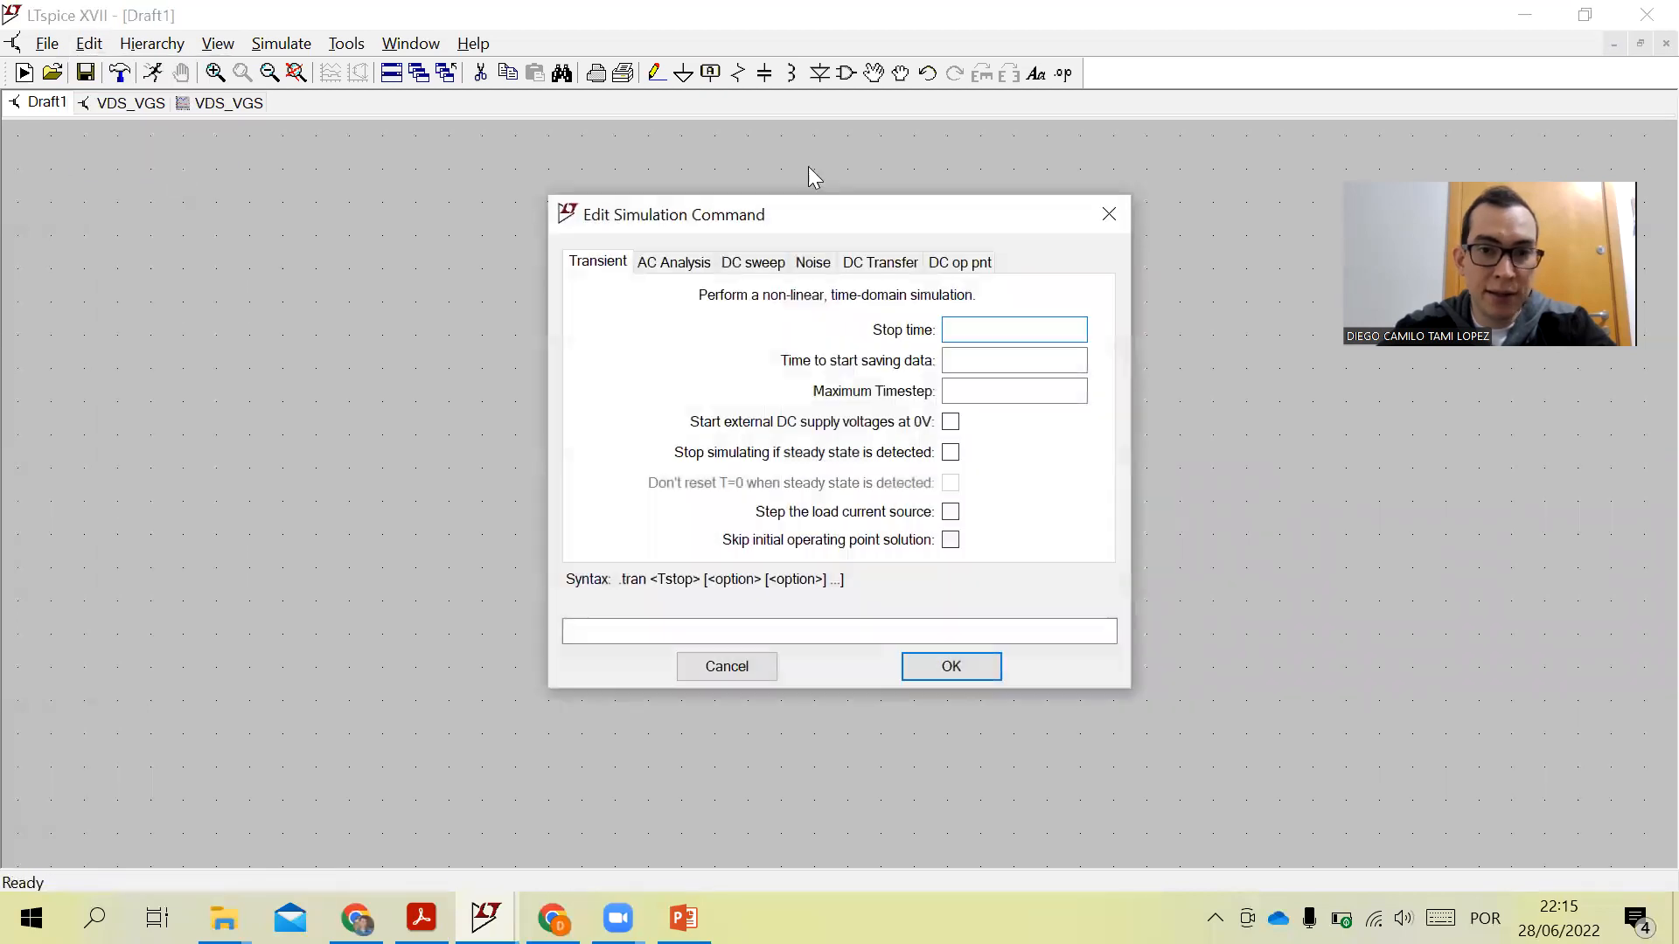
pyautogui.click(1100, 213)
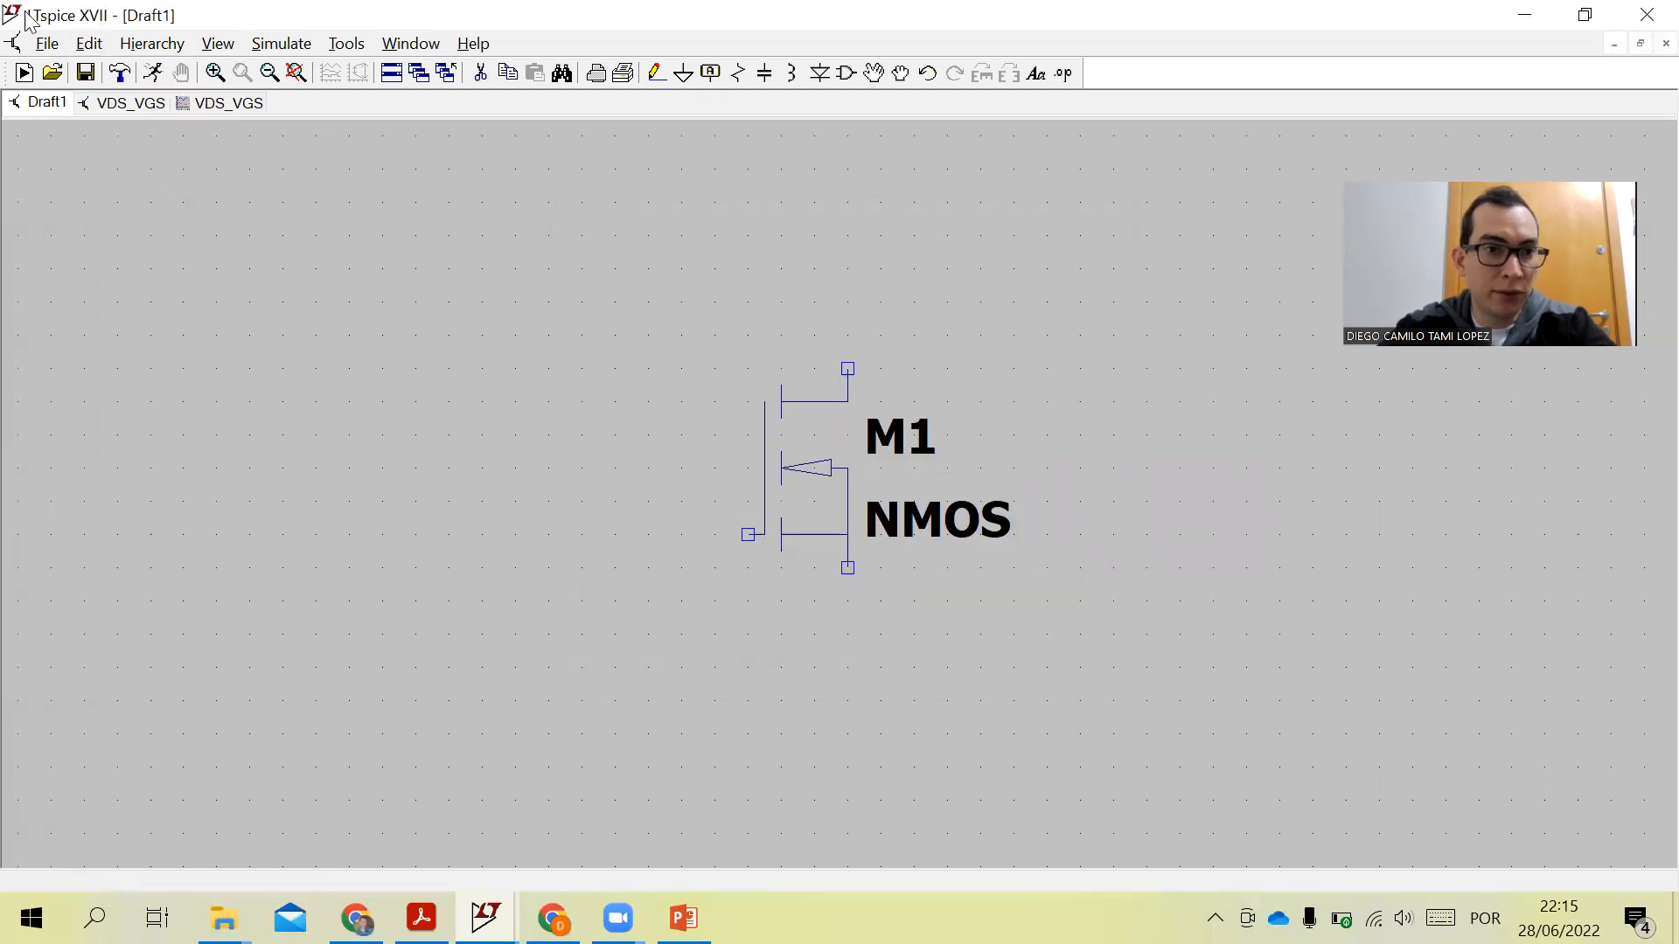
# - Add a SPICE directive containing the pasted 2N7000 .MODEL statement below the transistor
pyautogui.click(89, 44)
pyautogui.click(158, 147)
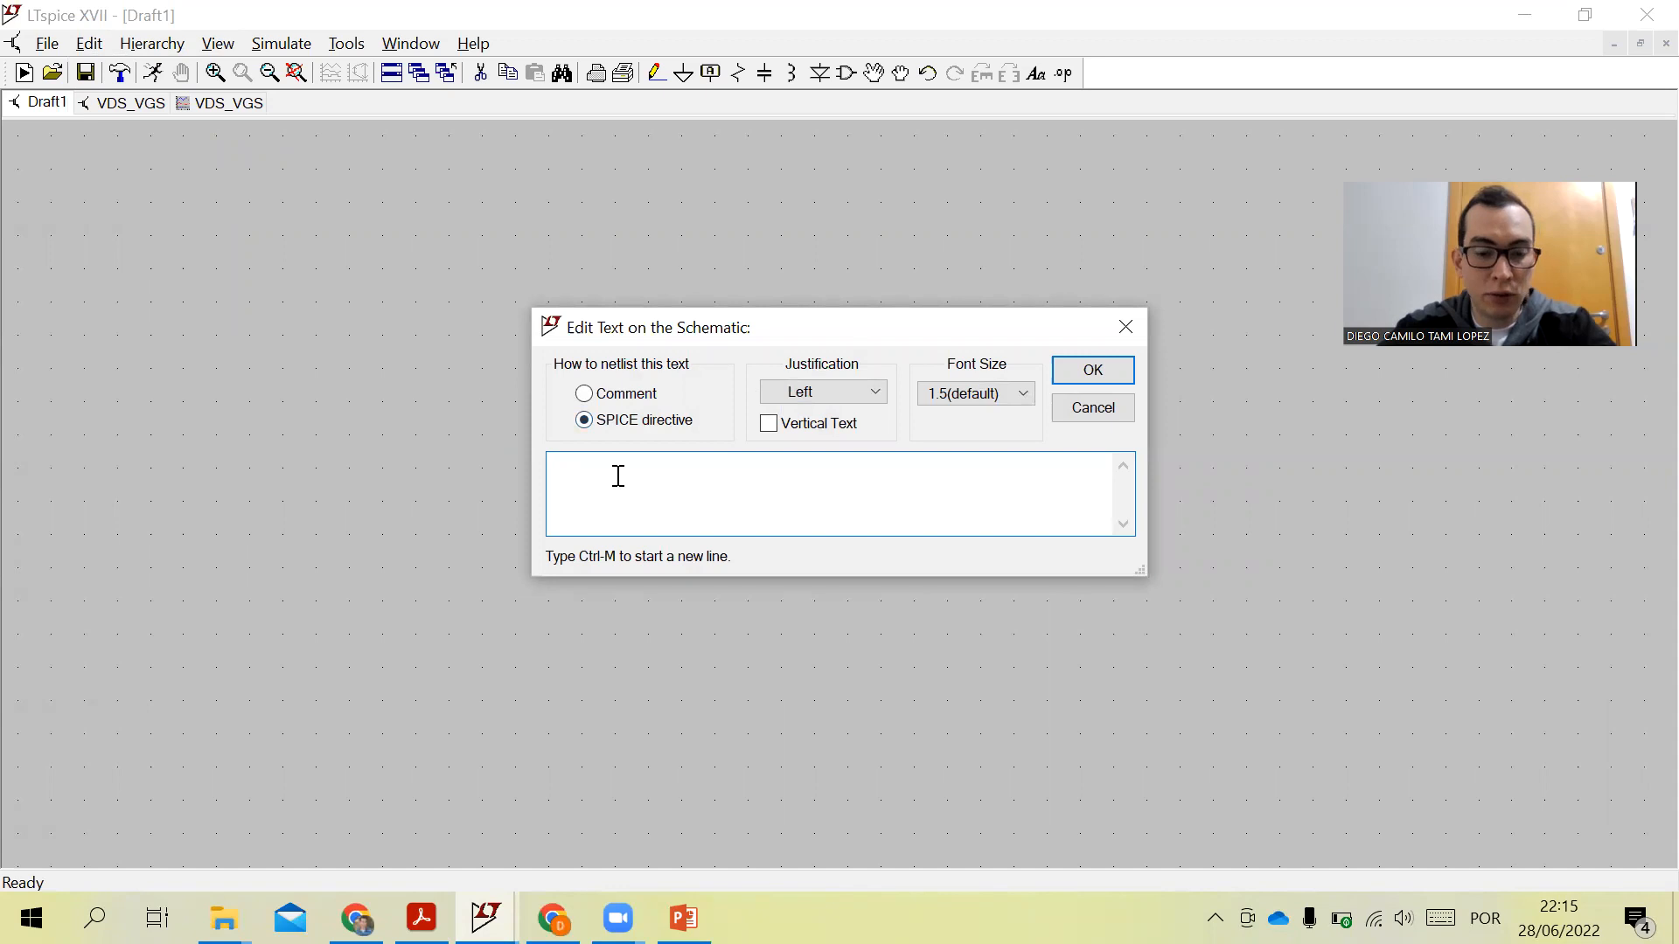
pyautogui.hotkey('ctrl', 'v')
pyautogui.click(1103, 374)
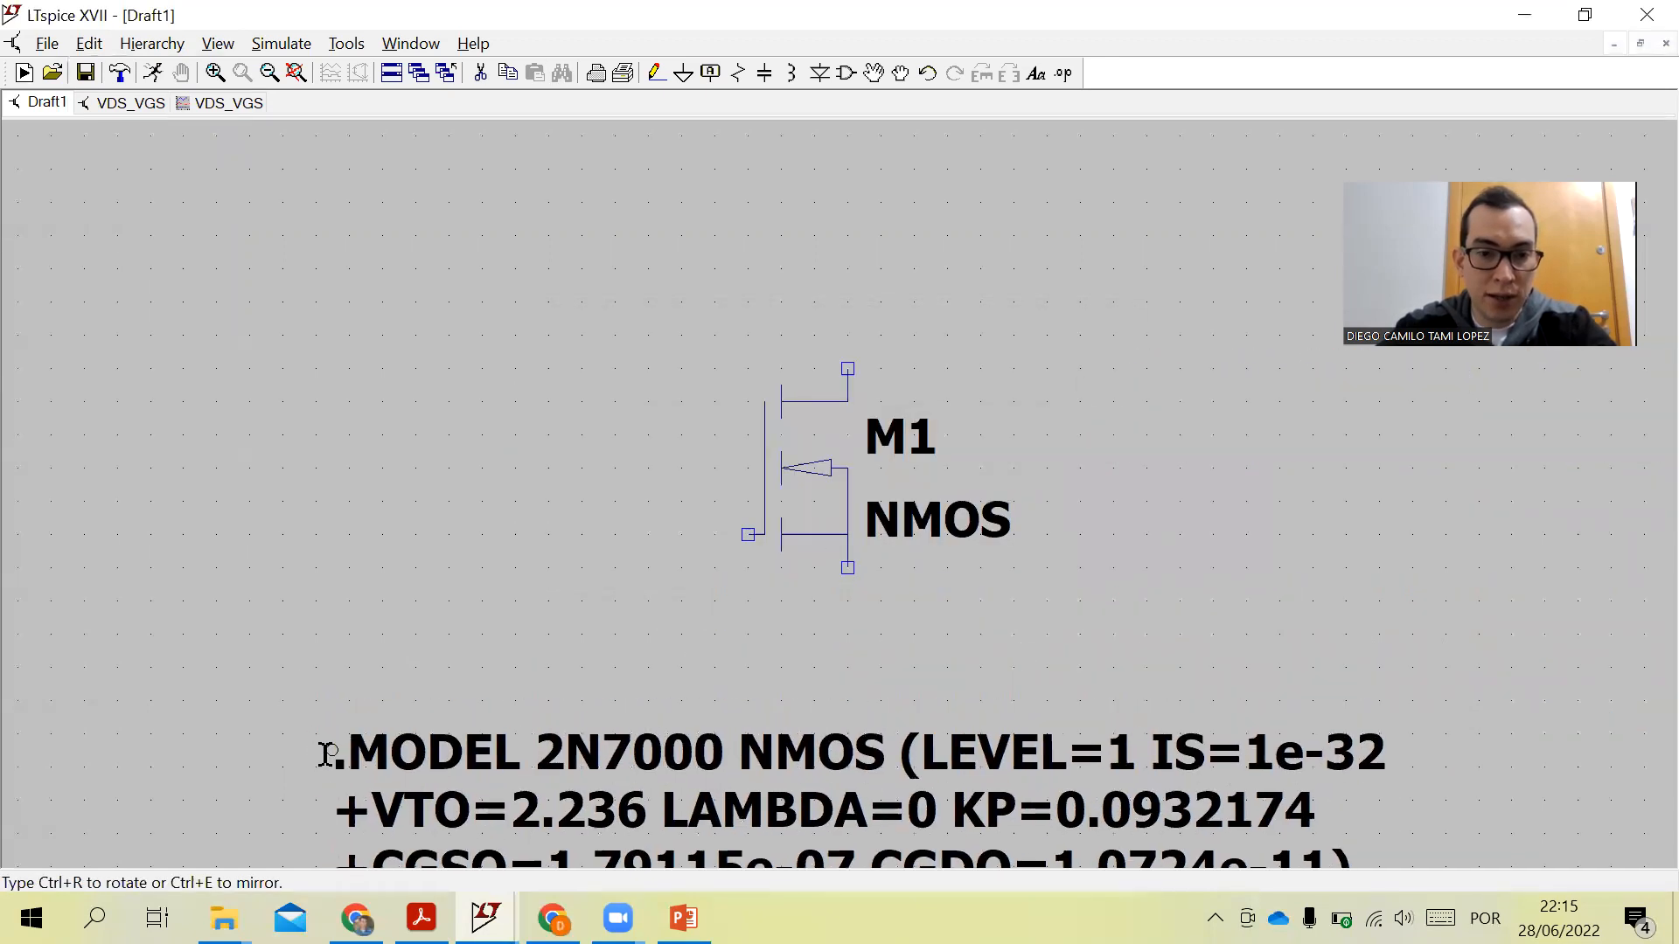
pyautogui.click(336, 728)
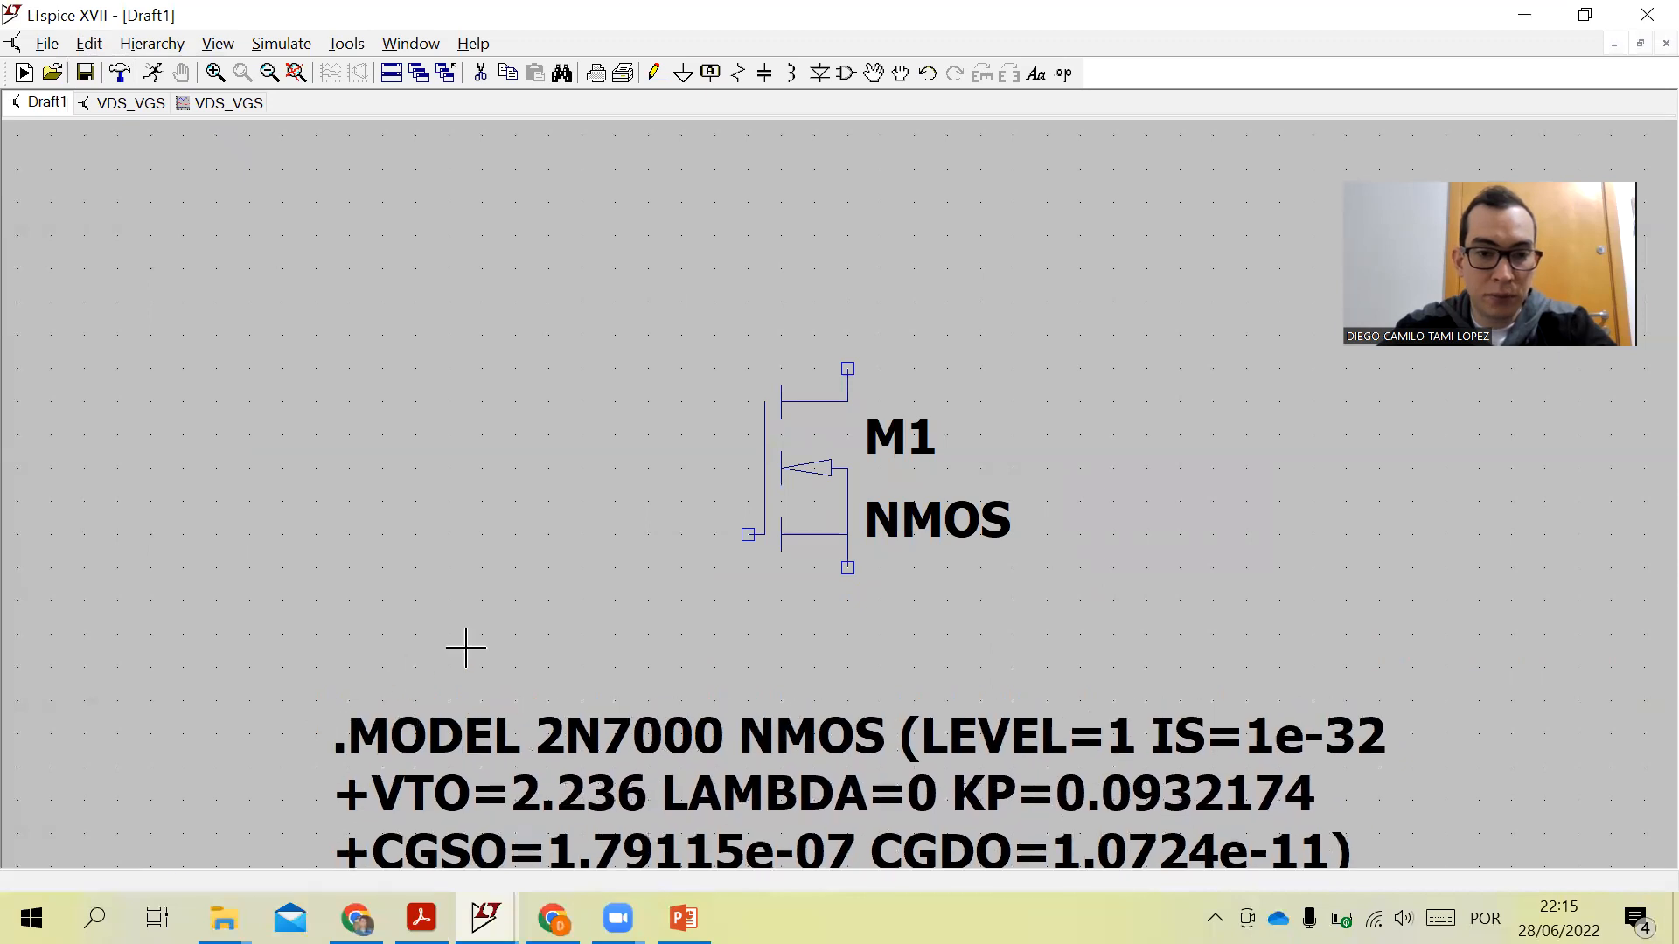
# - Move the .MODEL directive slightly upward toward the transistor
pyautogui.click(875, 73)
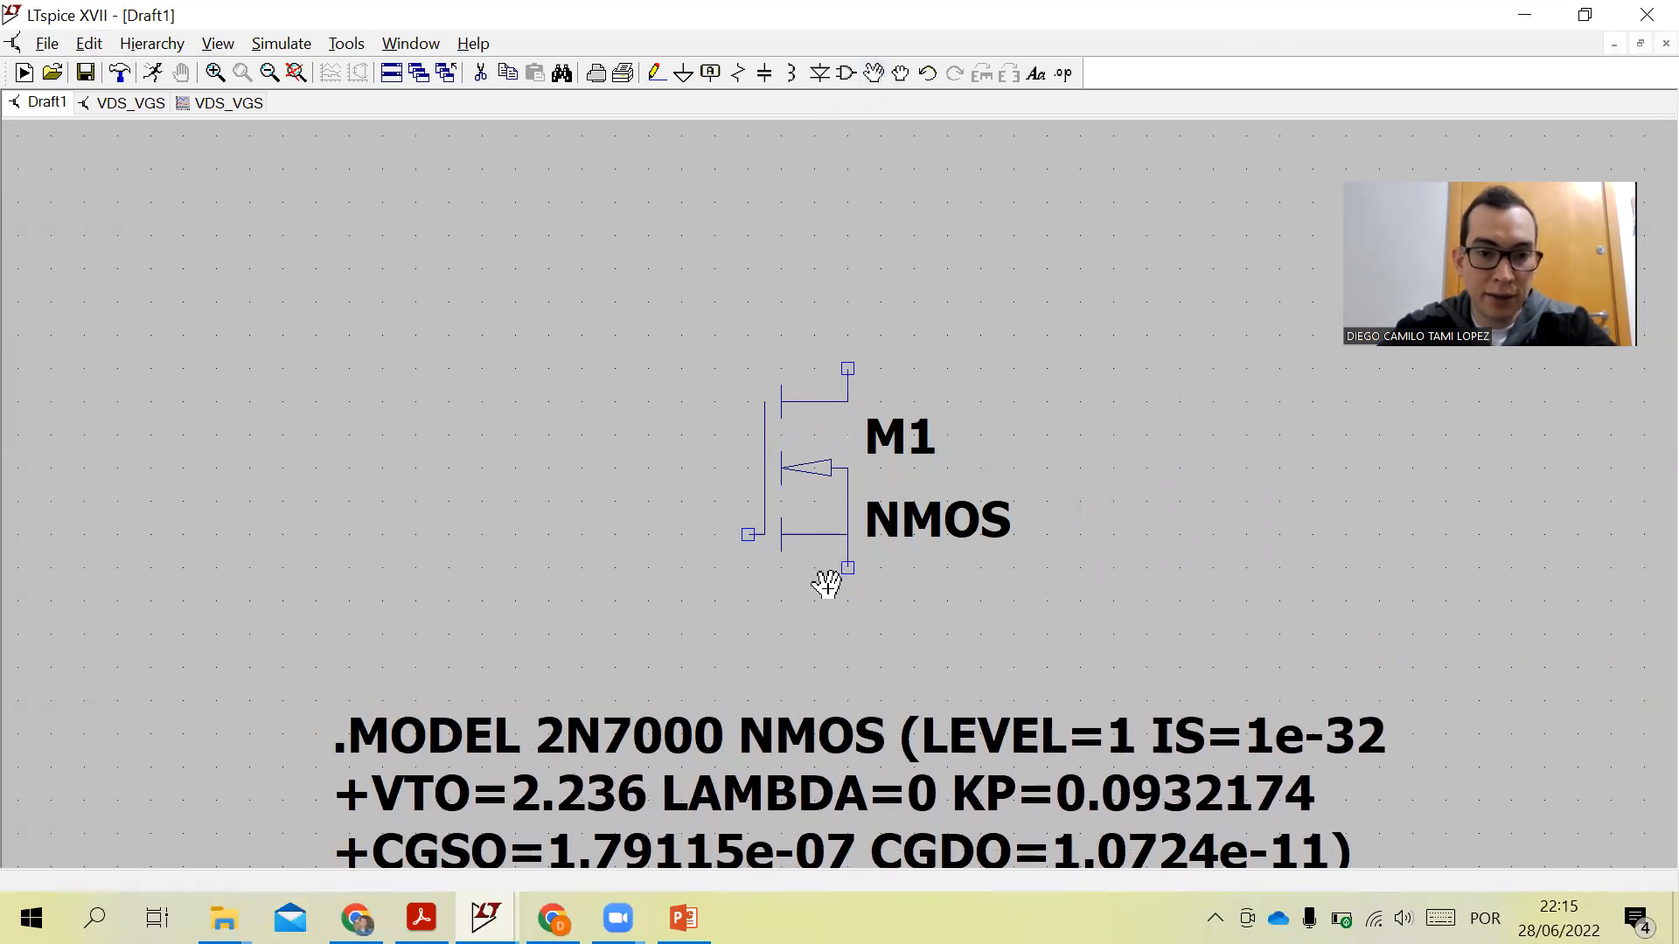
pyautogui.click(757, 737)
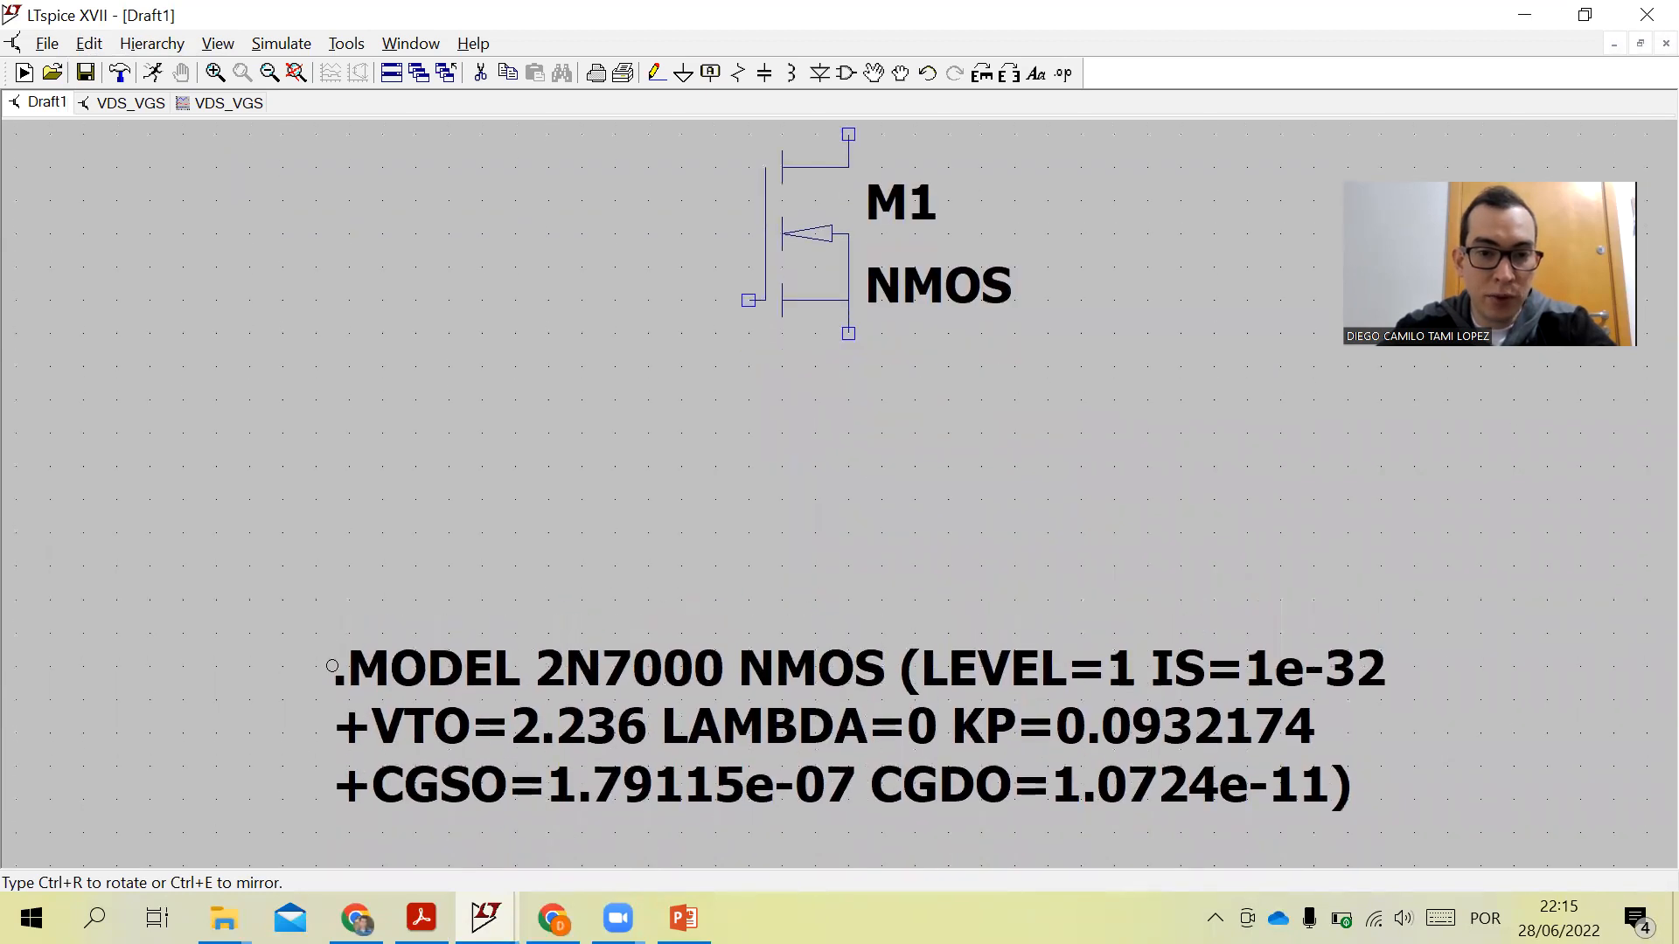
pyautogui.click(338, 668)
# - Change the transistor M1's value from its default model name to 2N7000
pyautogui.scroll(1, 892, 440)
pyautogui.scroll(-2, 893, 440)
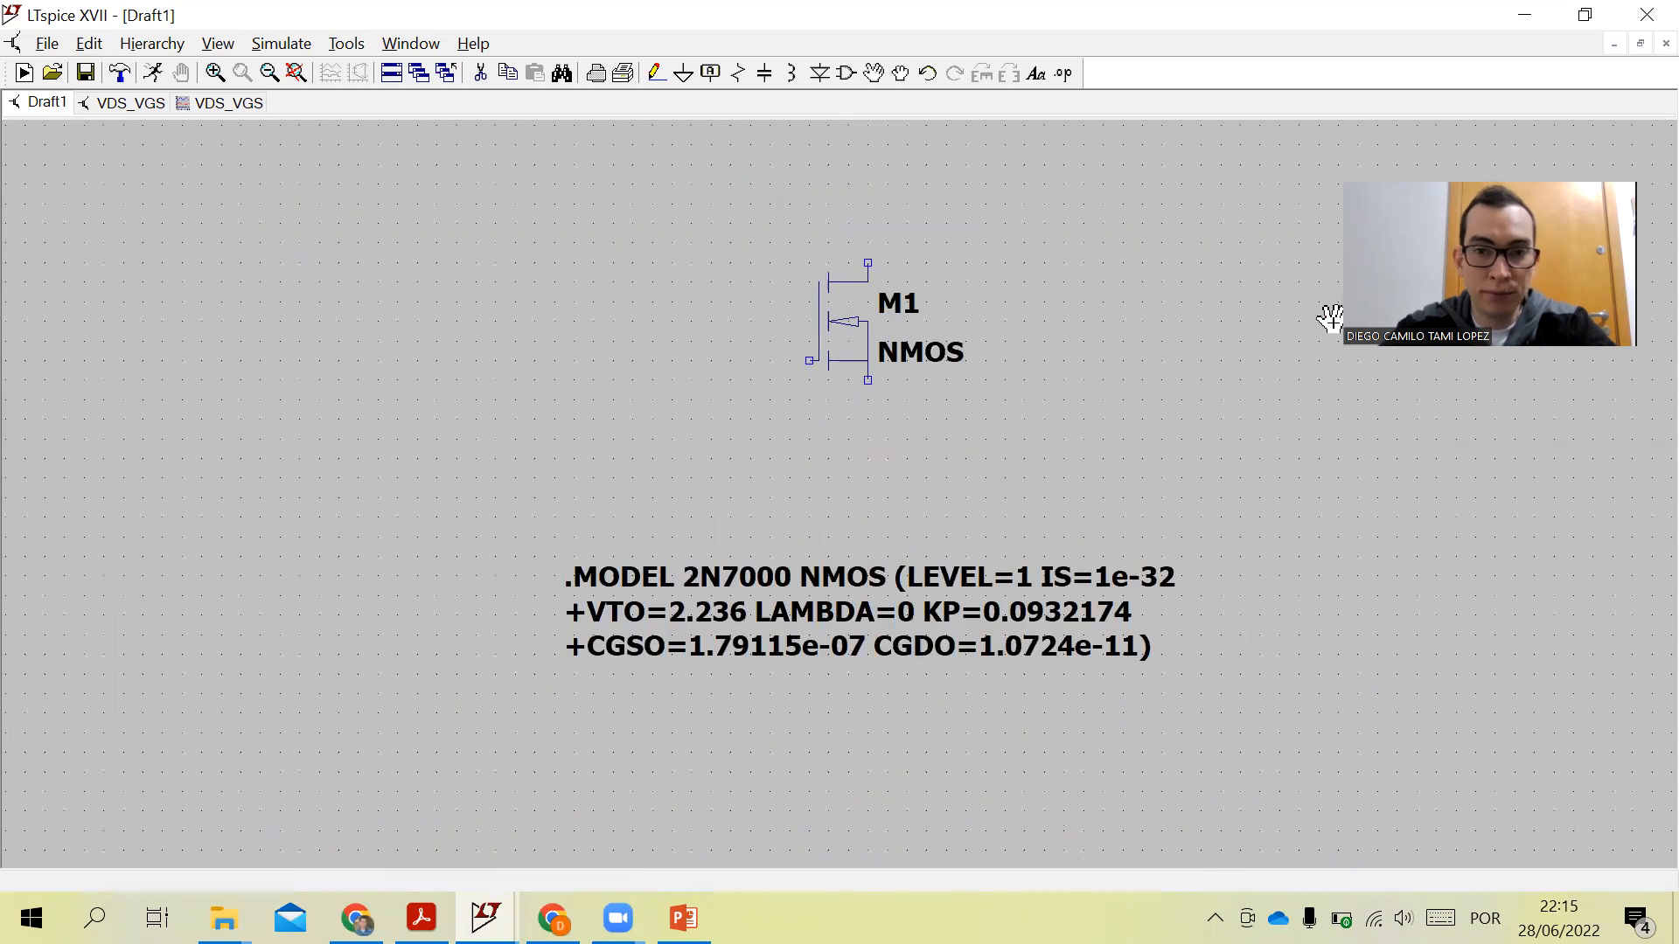
pyautogui.rightClick(905, 351)
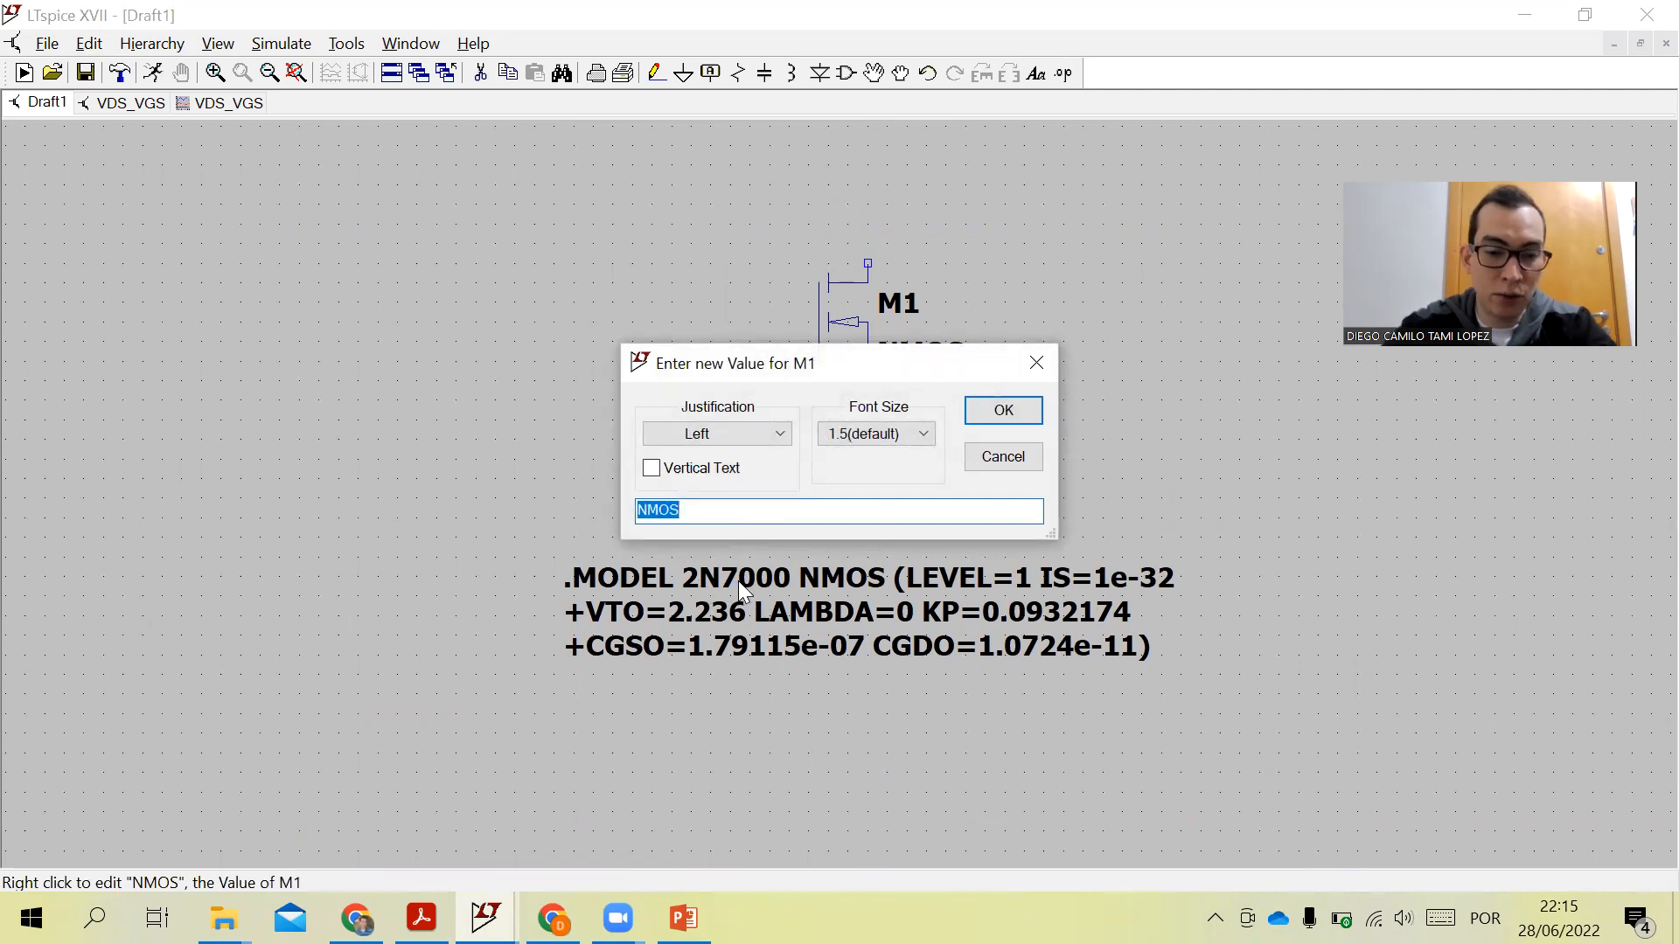
pyautogui.write('2')
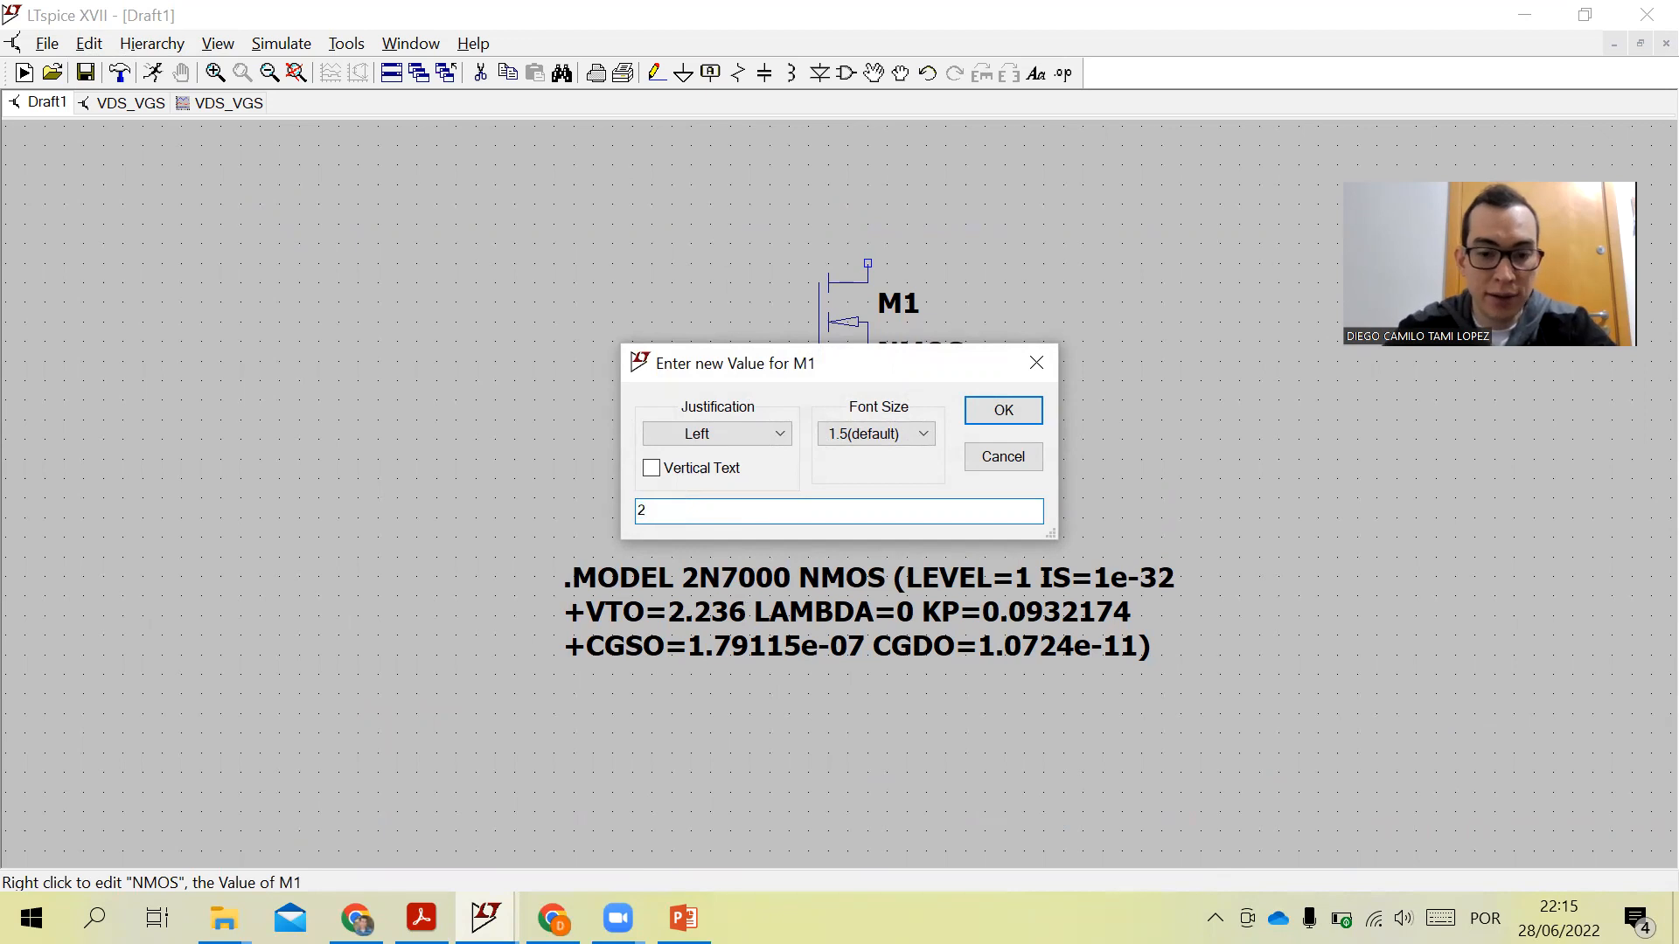
pyautogui.write('N7000')
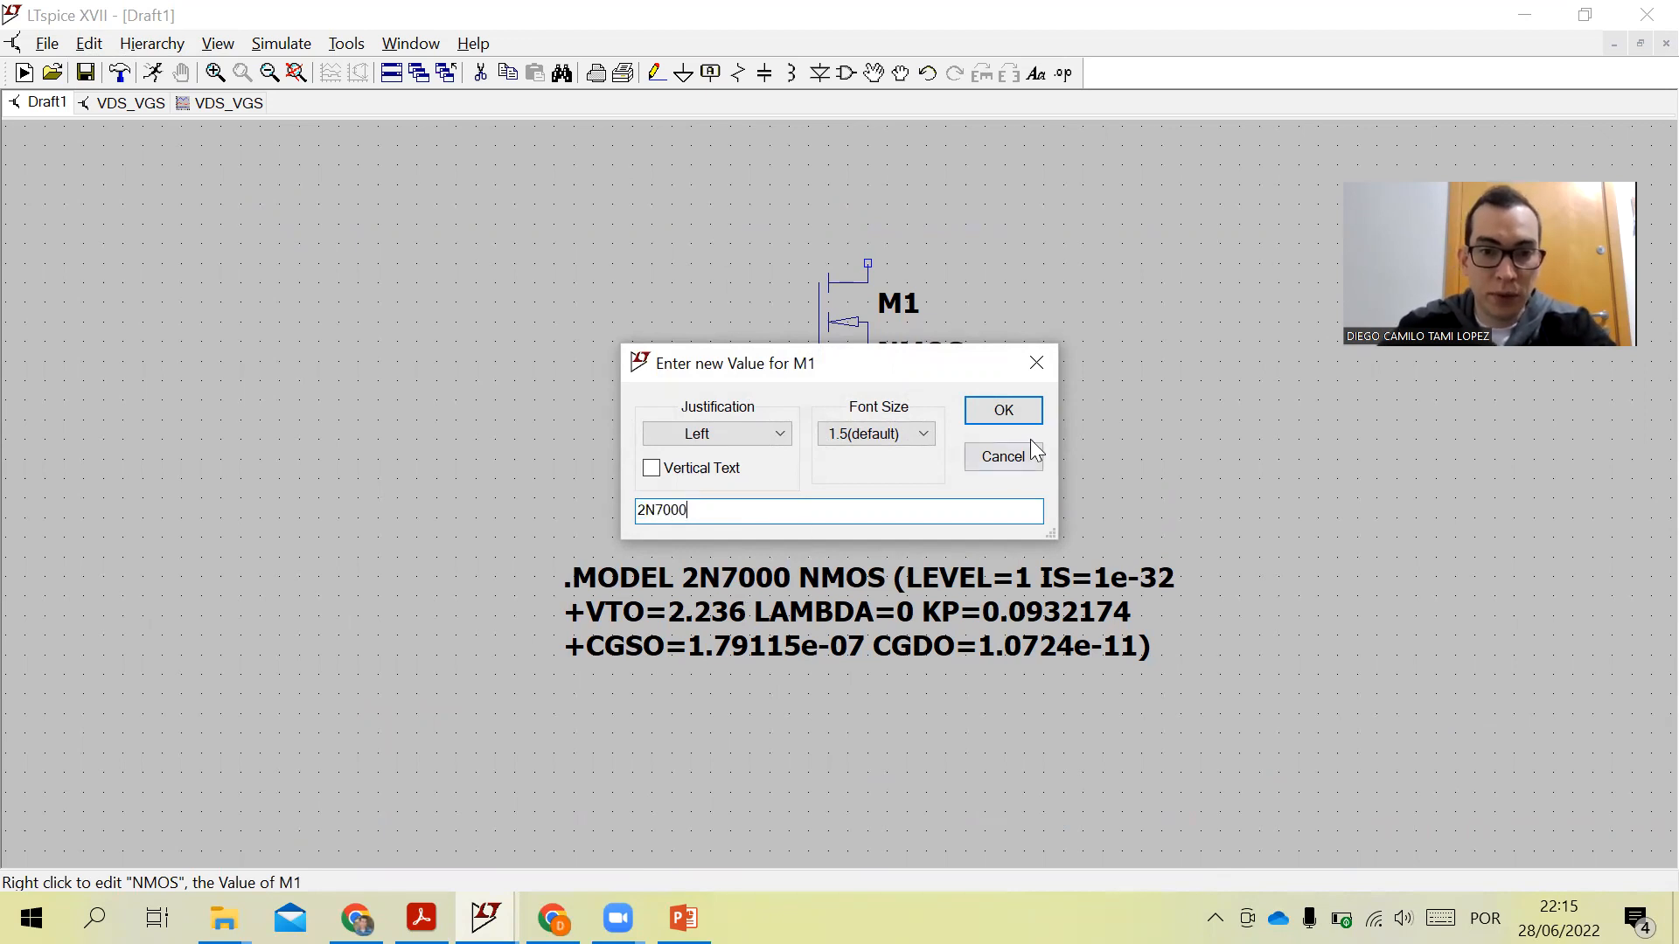
pyautogui.click(1002, 411)
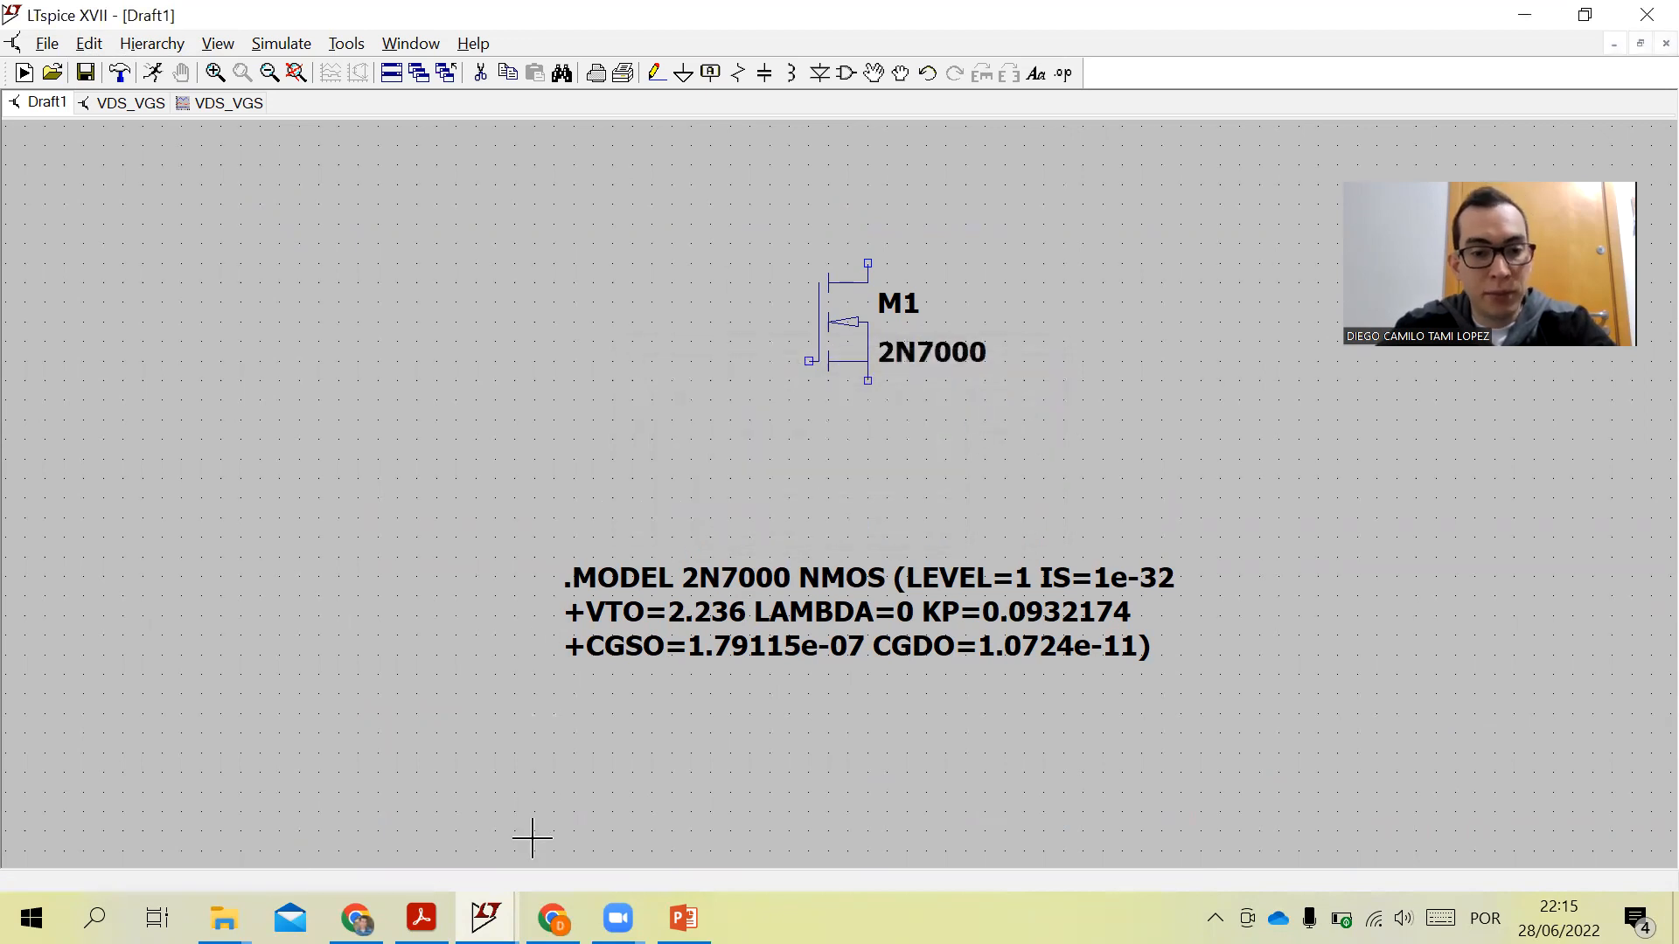
# - Check the reference circuit in the PDF and return to the schematic
pyautogui.click(420, 918)
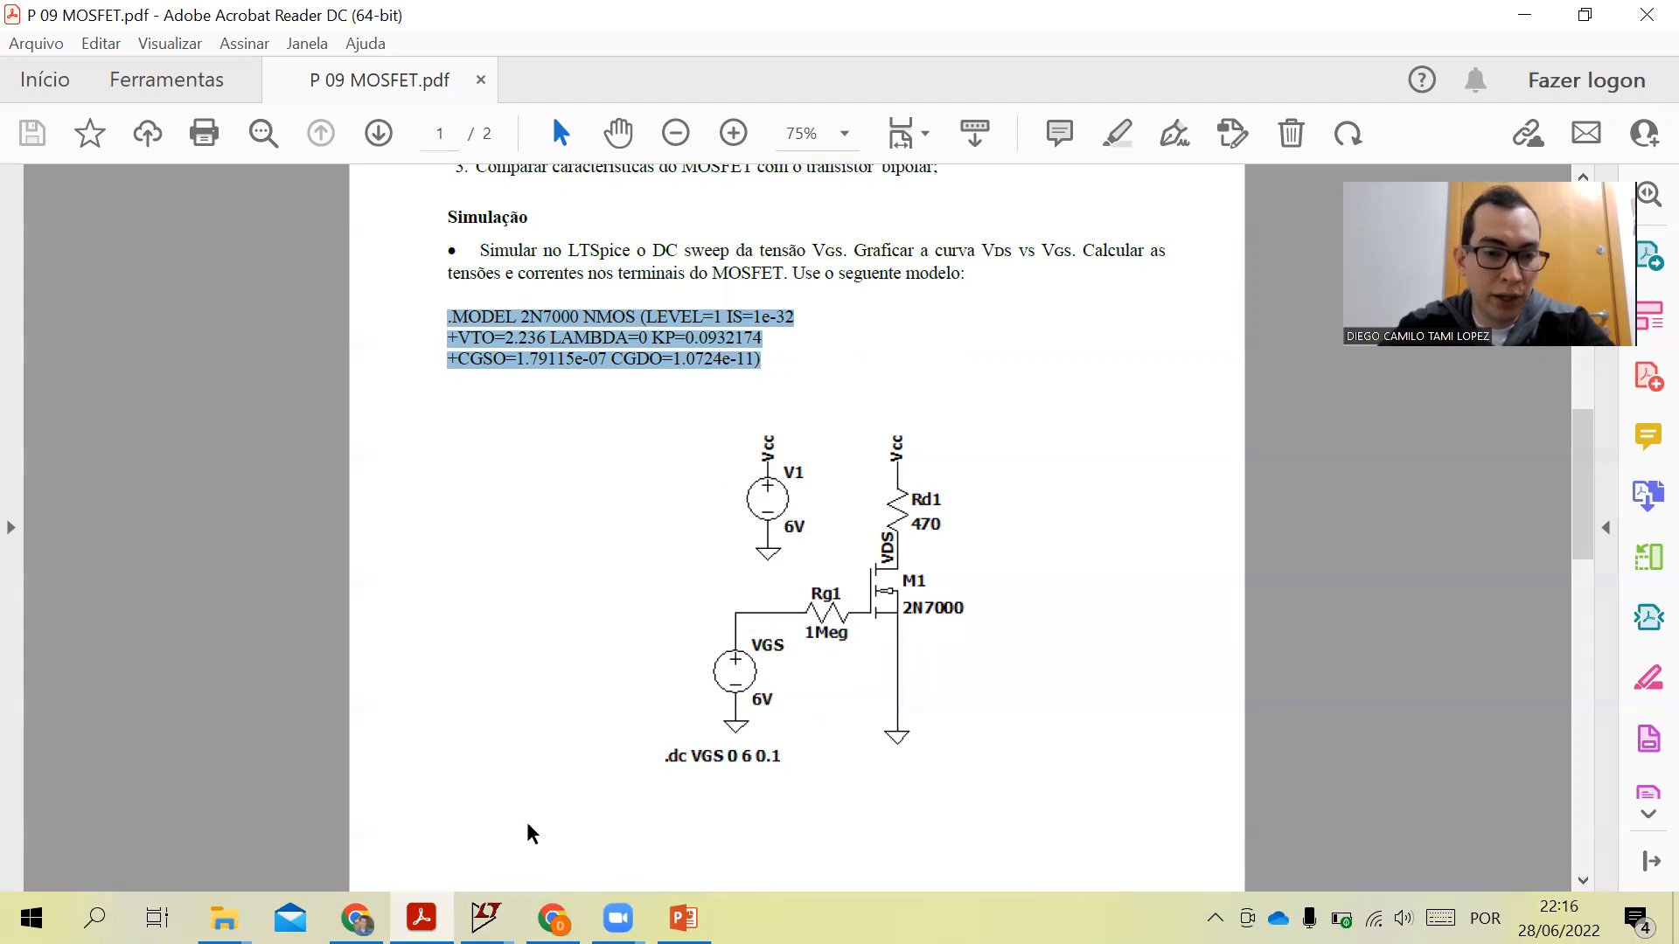
pyautogui.click(485, 916)
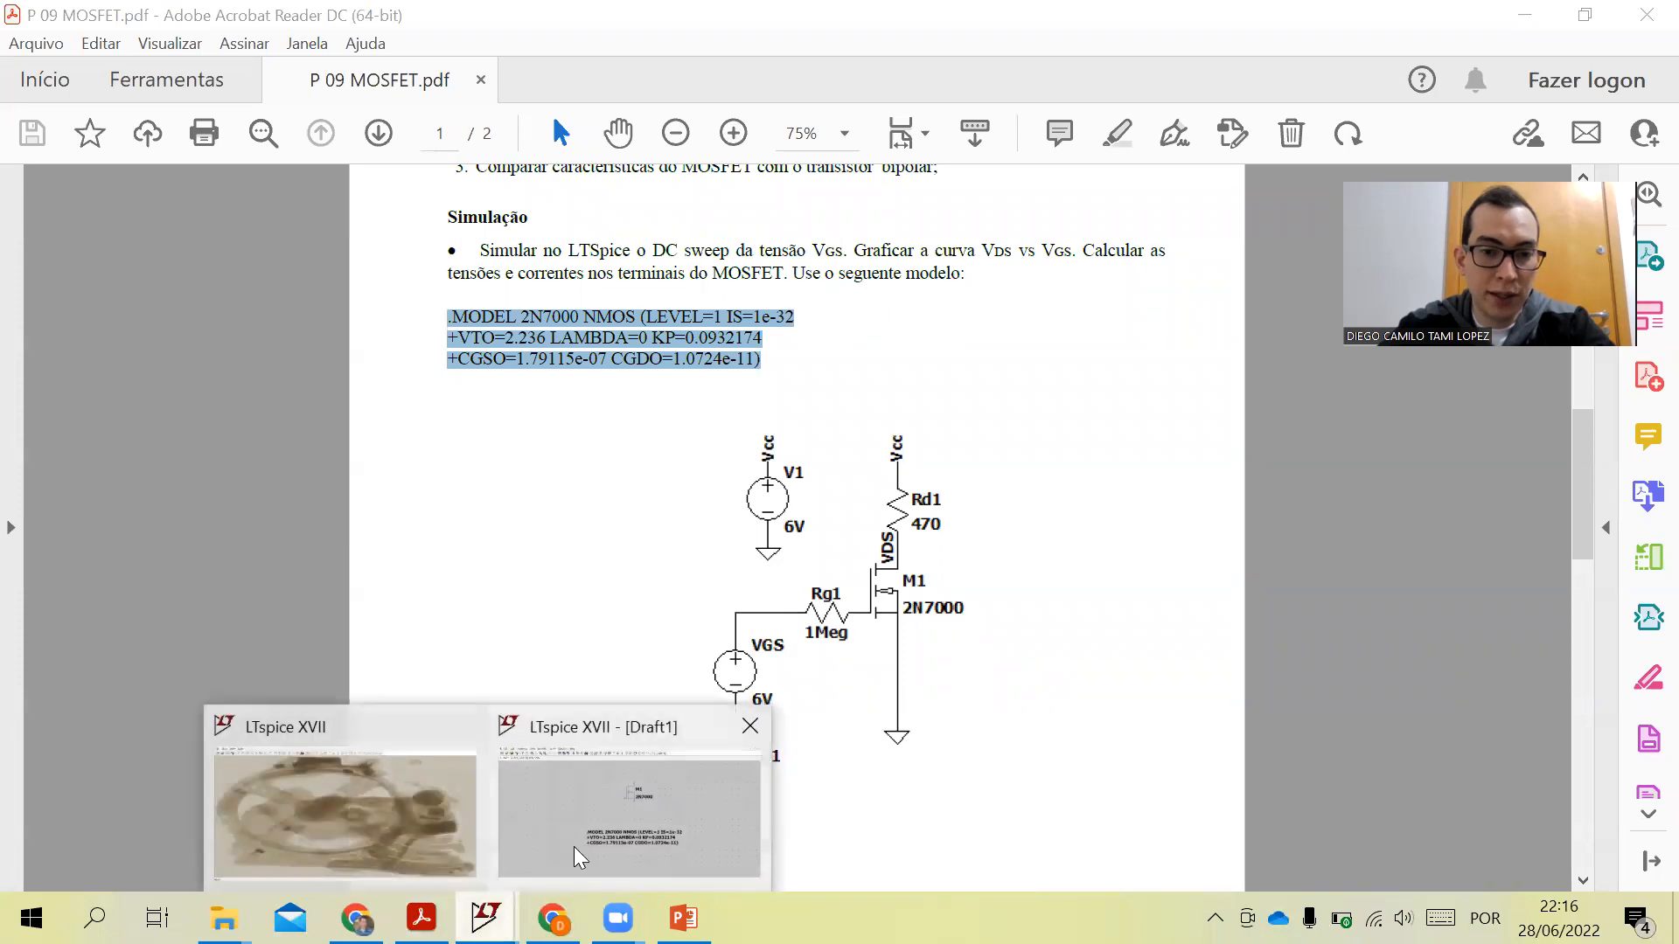
pyautogui.click(577, 856)
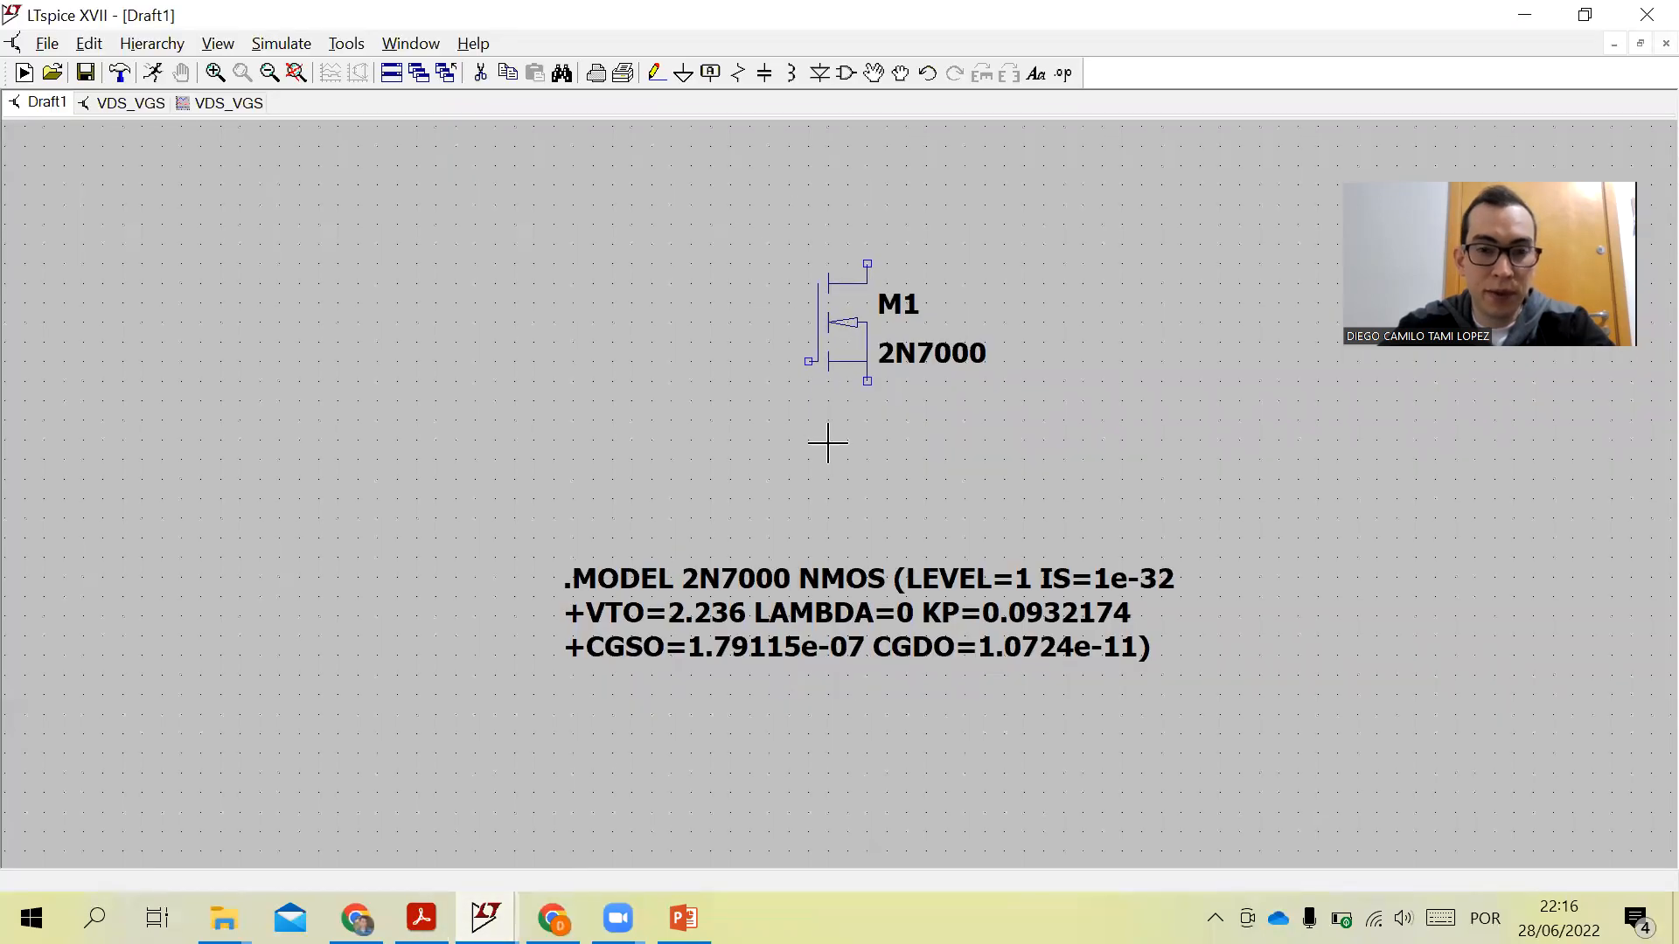
# - Place two voltage sources, one left of the transistor and one above it
pyautogui.scroll(-1, 865, 437)
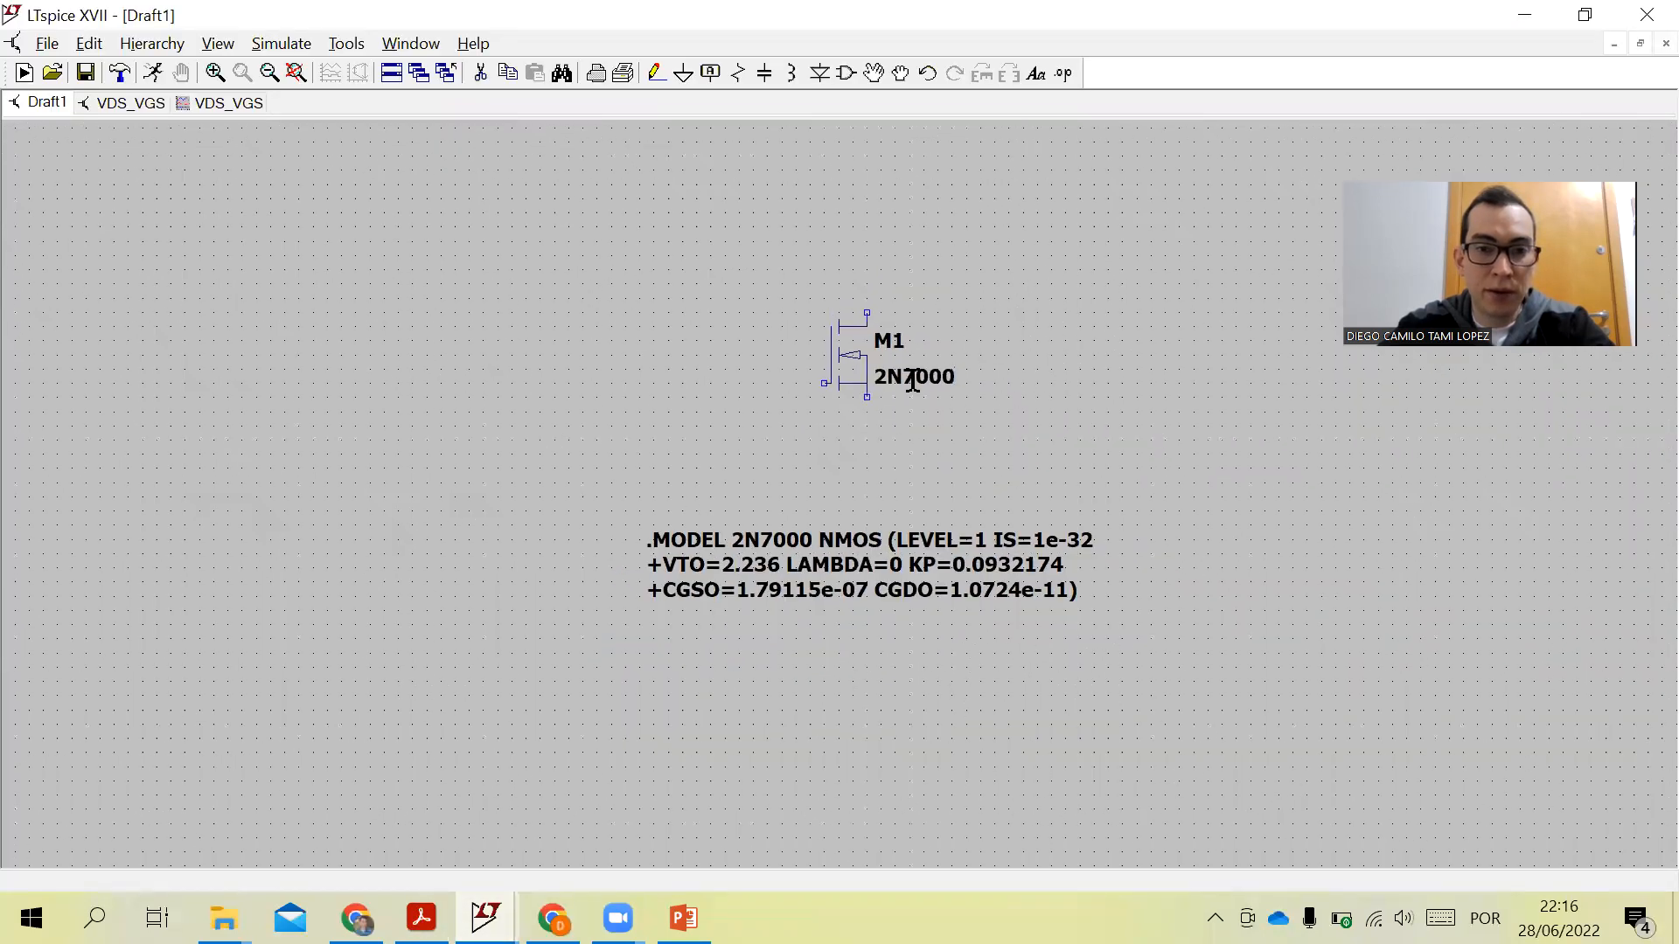
pyautogui.click(844, 75)
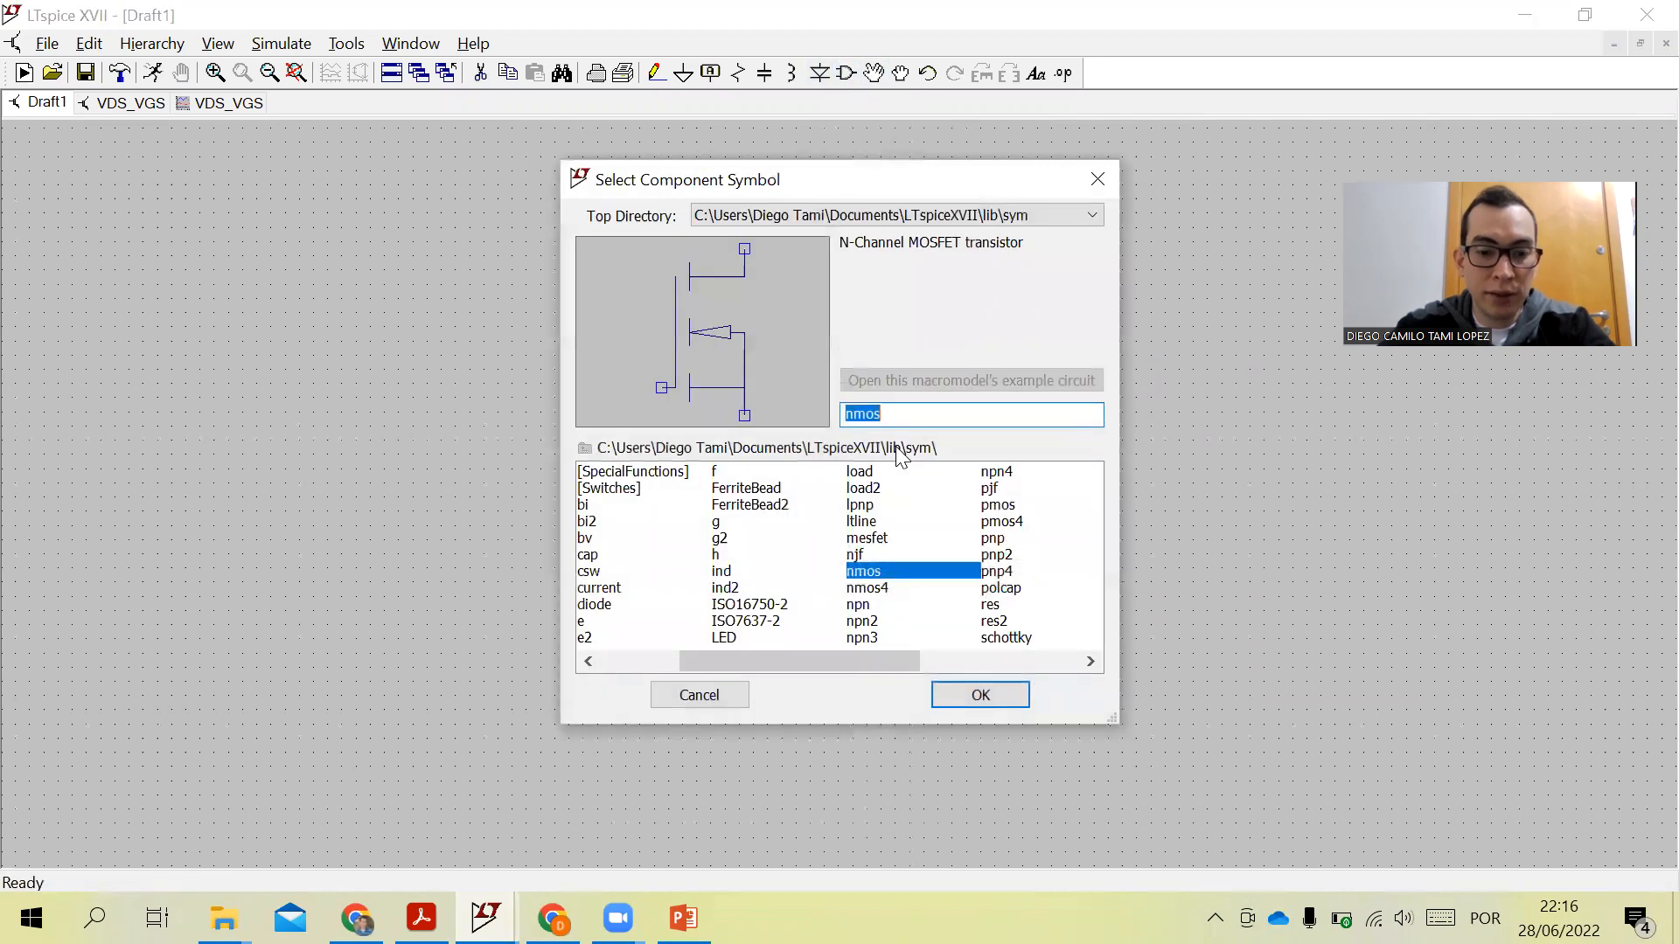
pyautogui.write('volta')
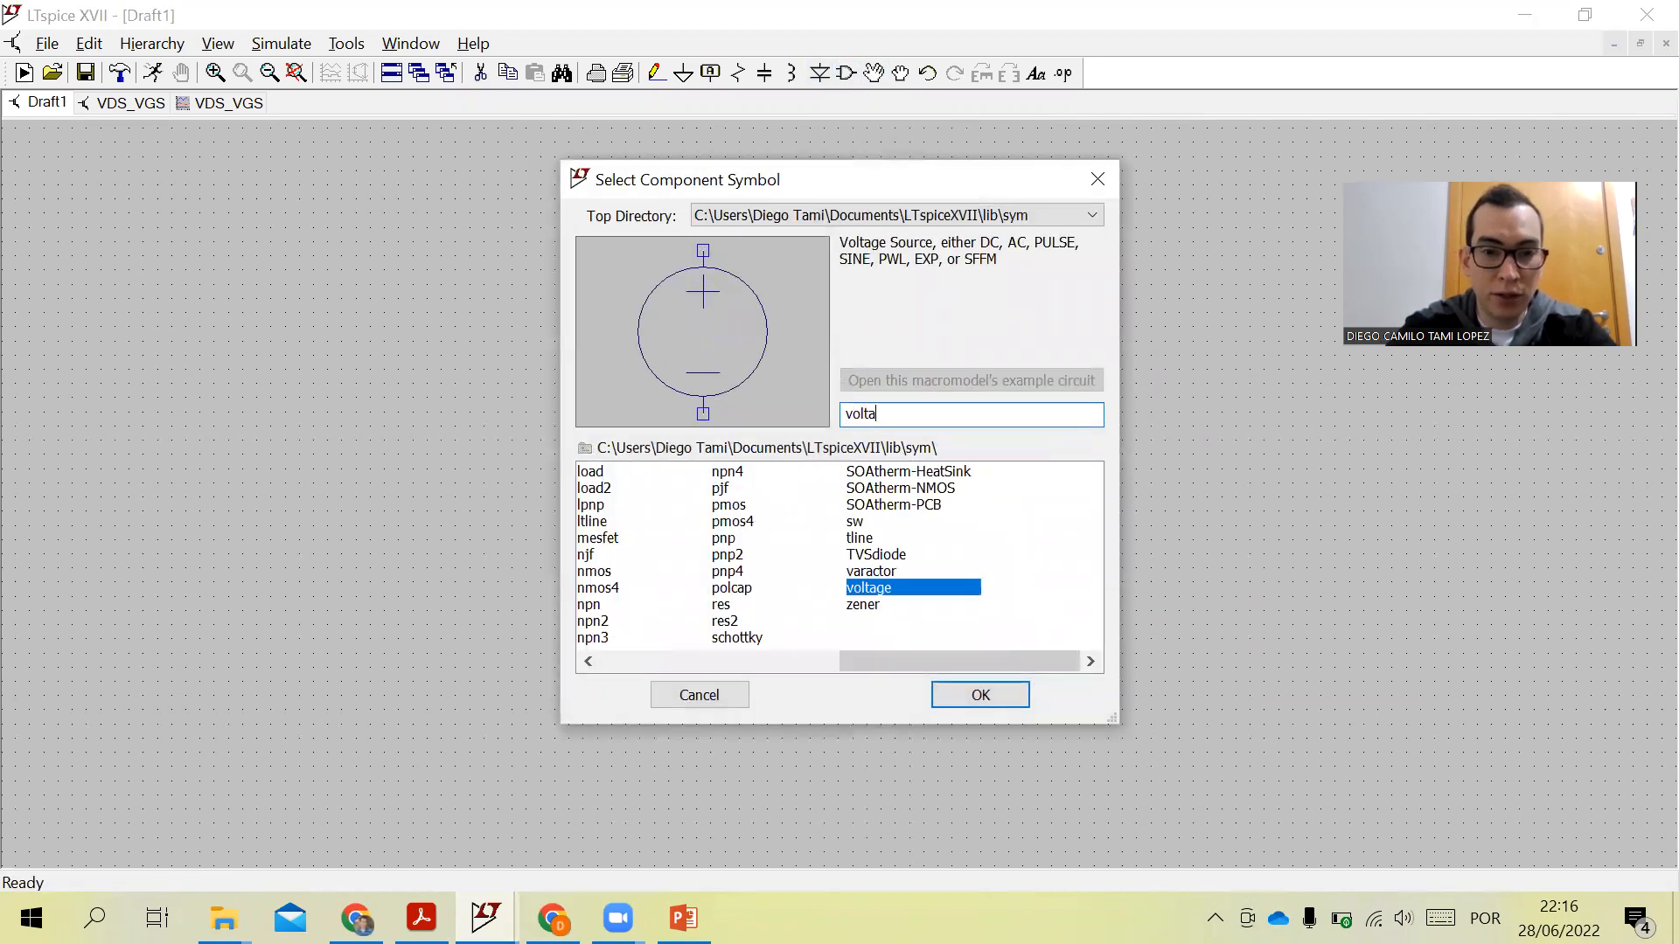
pyautogui.click(995, 697)
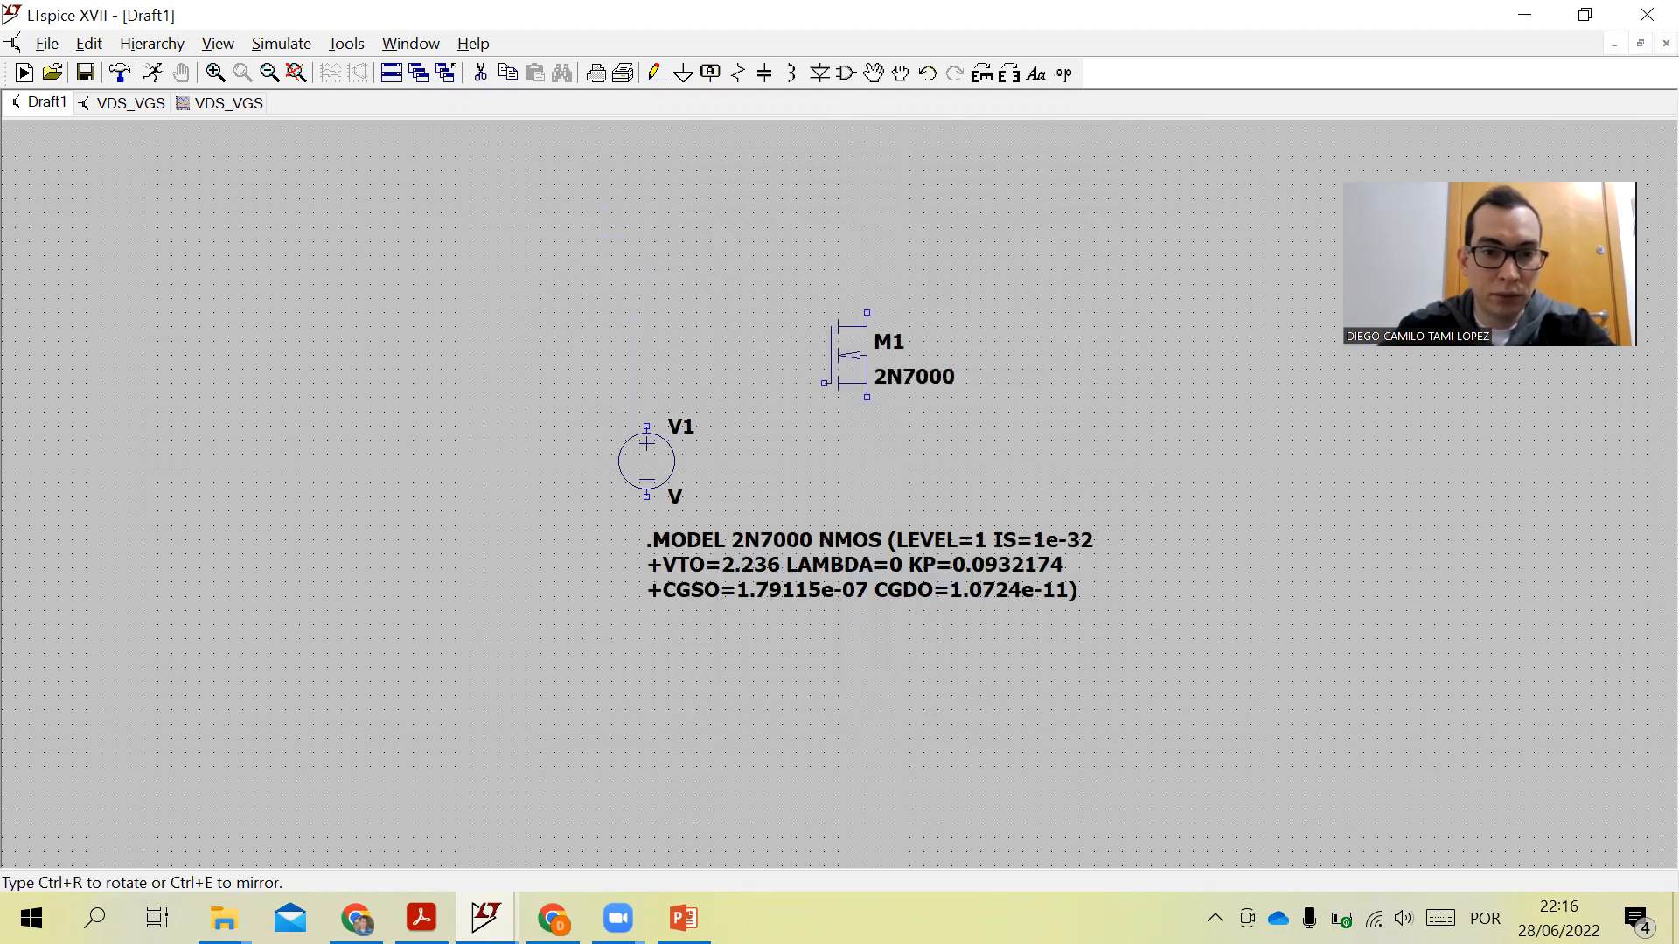
pyautogui.click(639, 448)
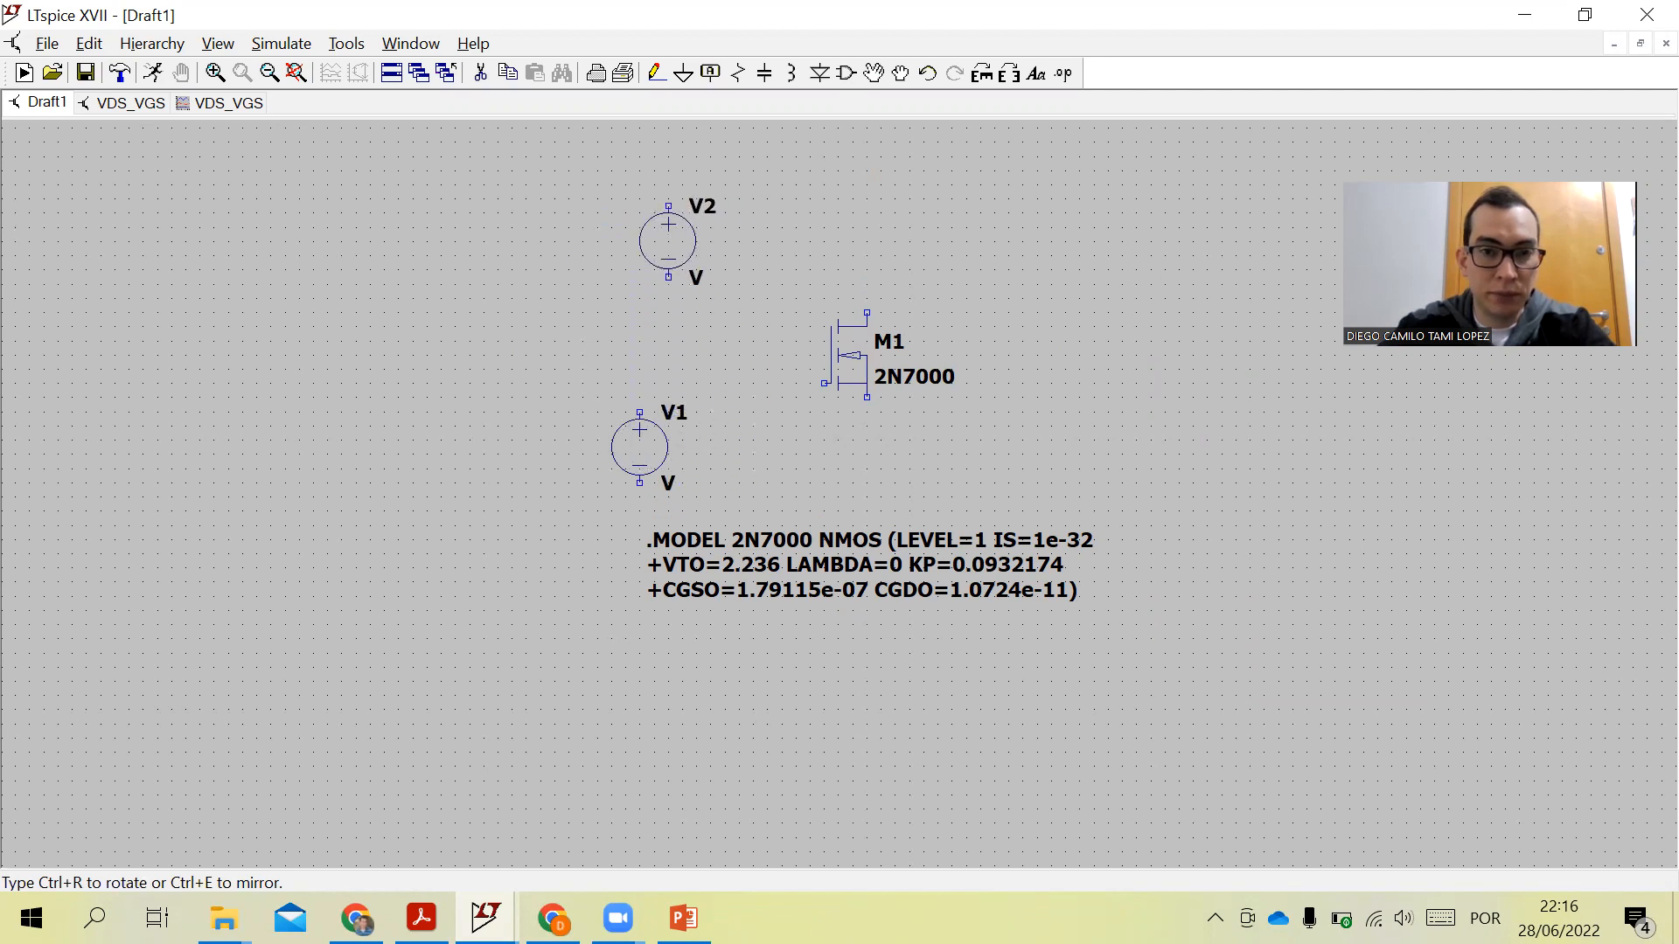
pyautogui.click(672, 220)
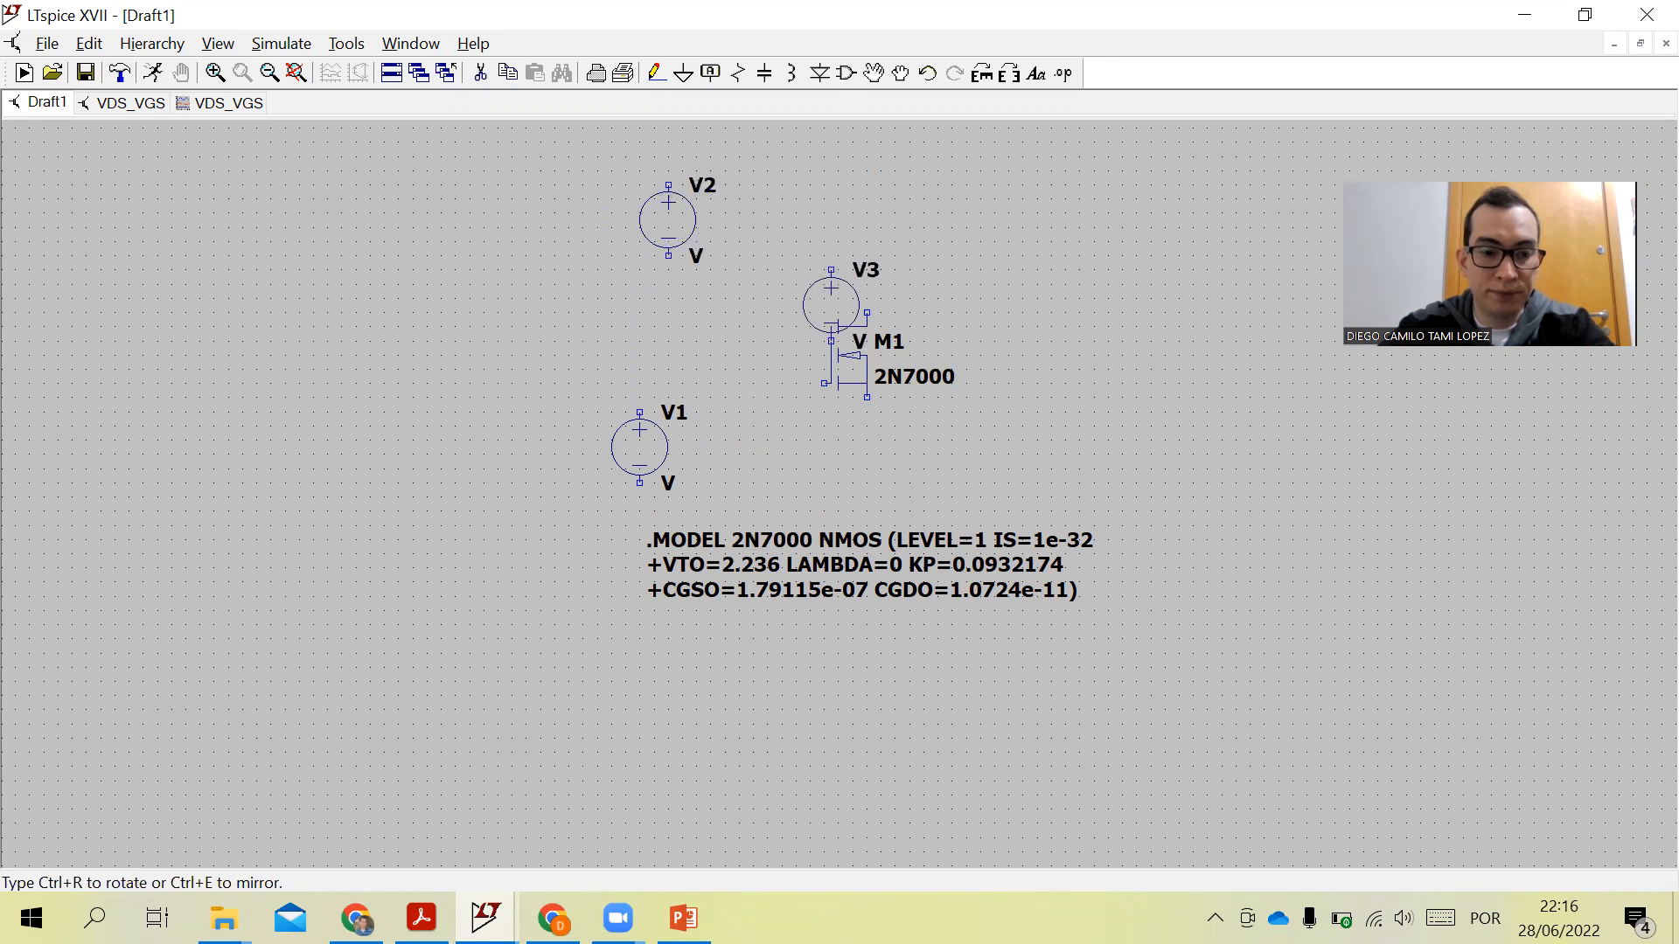
pyautogui.press('Escape')
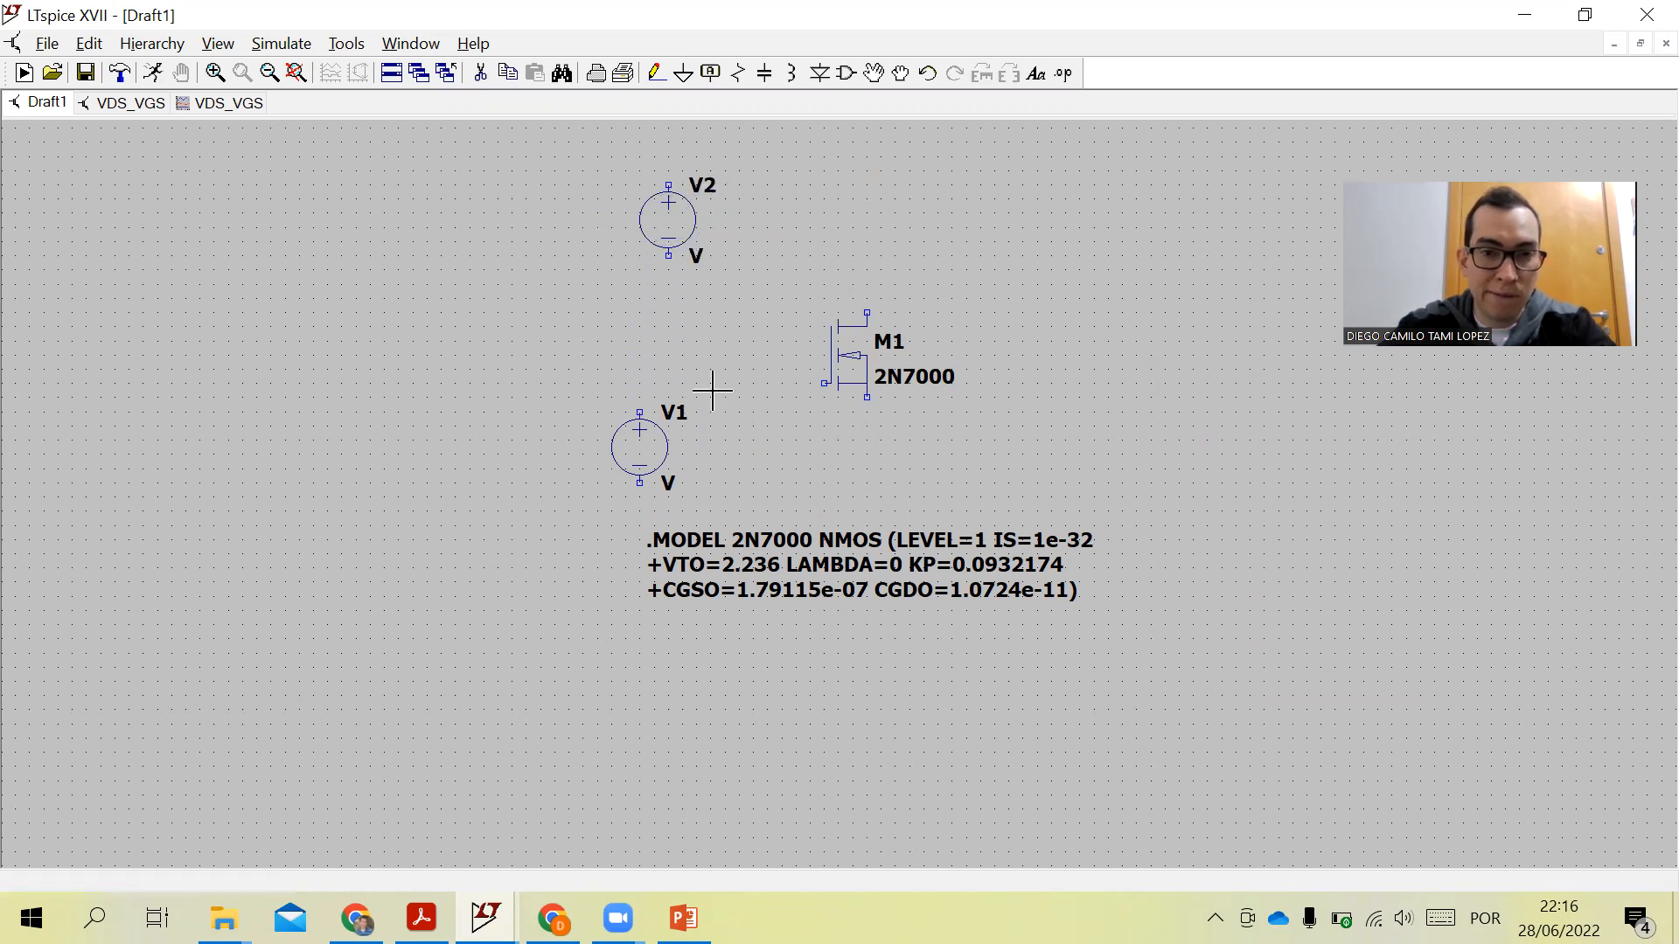
# - Place two resistors: R1 horizontal between V1 and the transistor gate, R2 rotated vertical above the drain
pyautogui.click(747, 77)
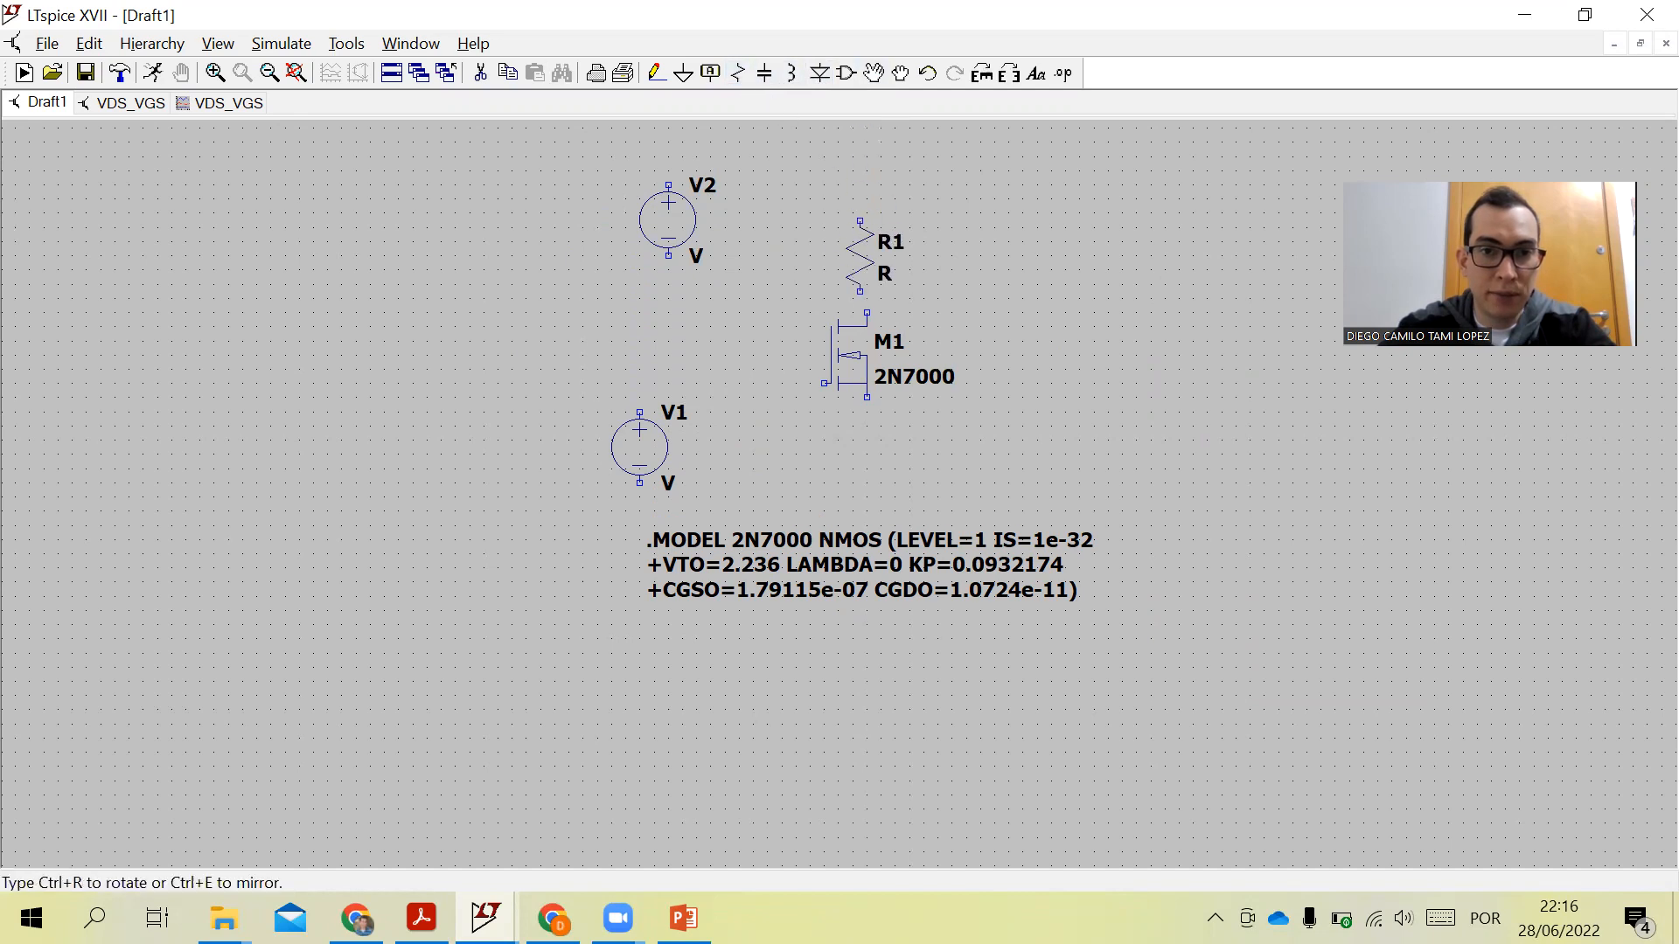
pyautogui.hotkey('ctrl', 'r')
pyautogui.click(732, 383)
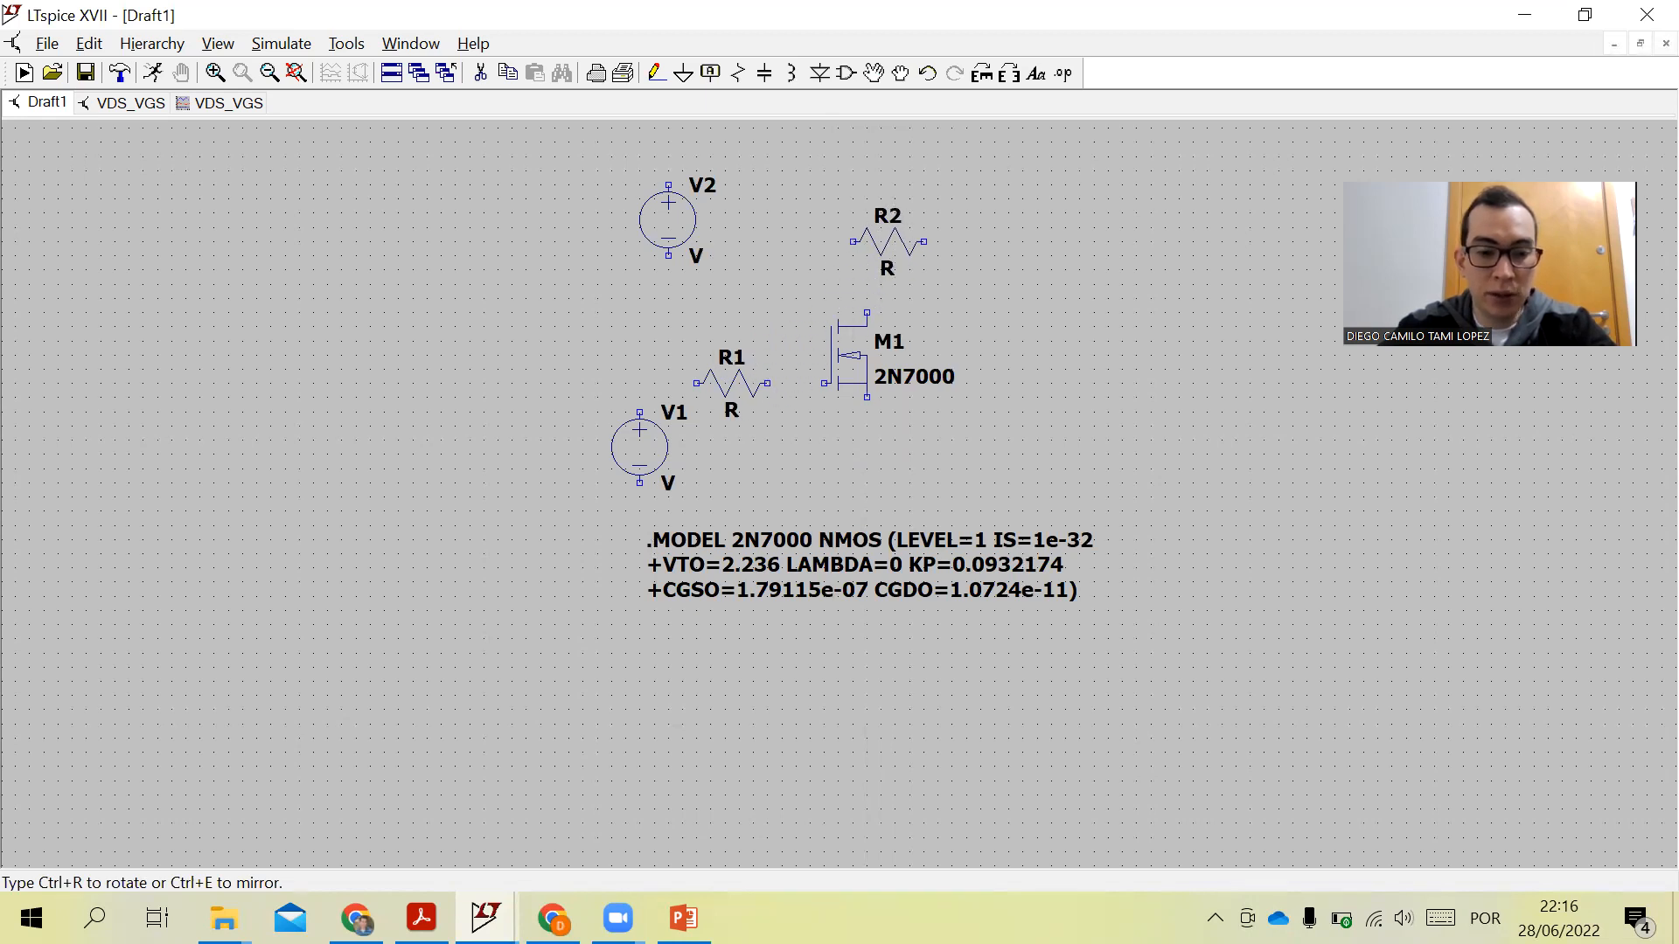
pyautogui.hotkey('ctrl', 'r')
pyautogui.hotkey('ctrl', 'r')
pyautogui.hotkey('ctrl', 'r')
pyautogui.click(866, 234)
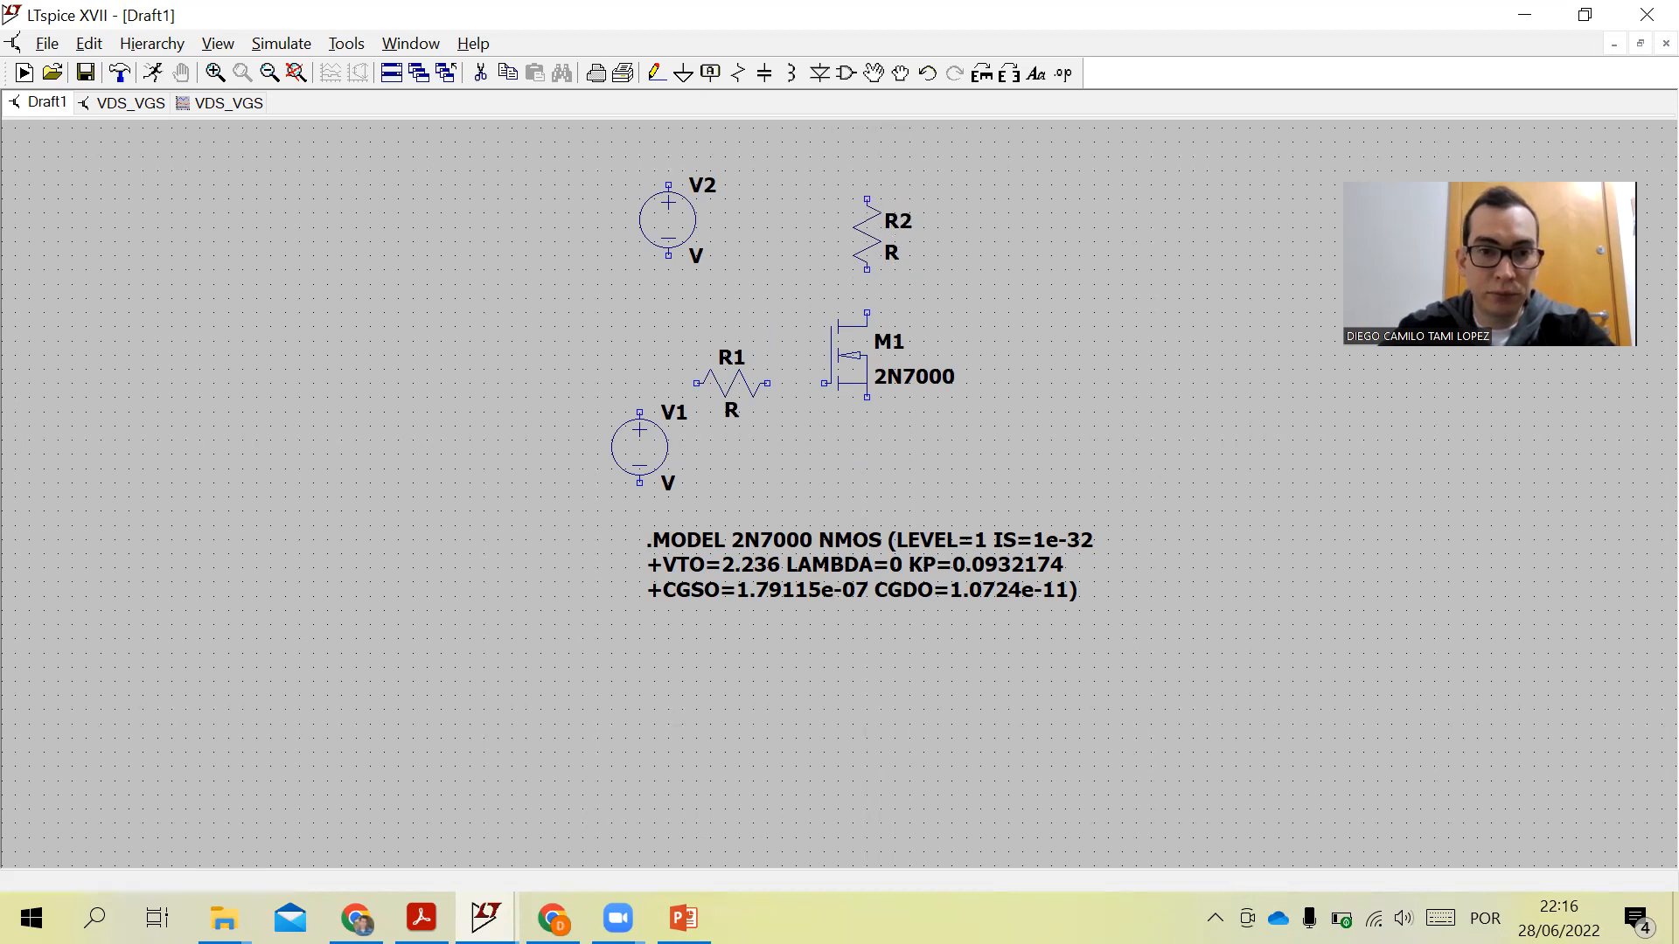
pyautogui.press('Escape')
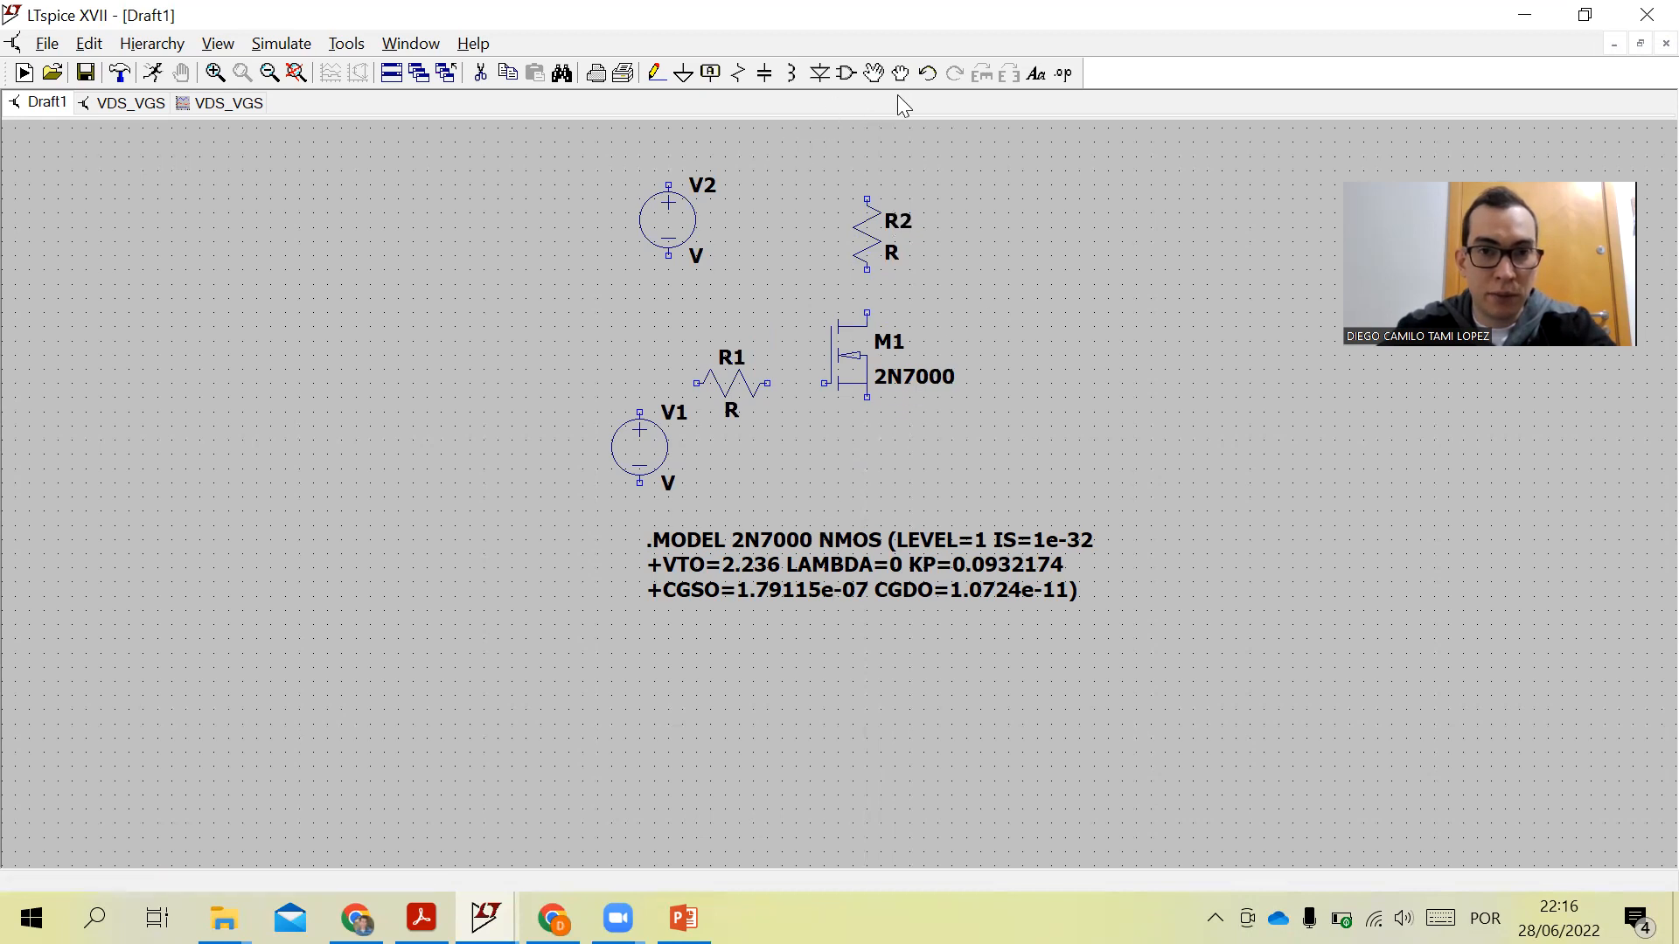
# - Move the .MODEL directive further down, away from the components
pyautogui.click(873, 73)
pyautogui.click(831, 565)
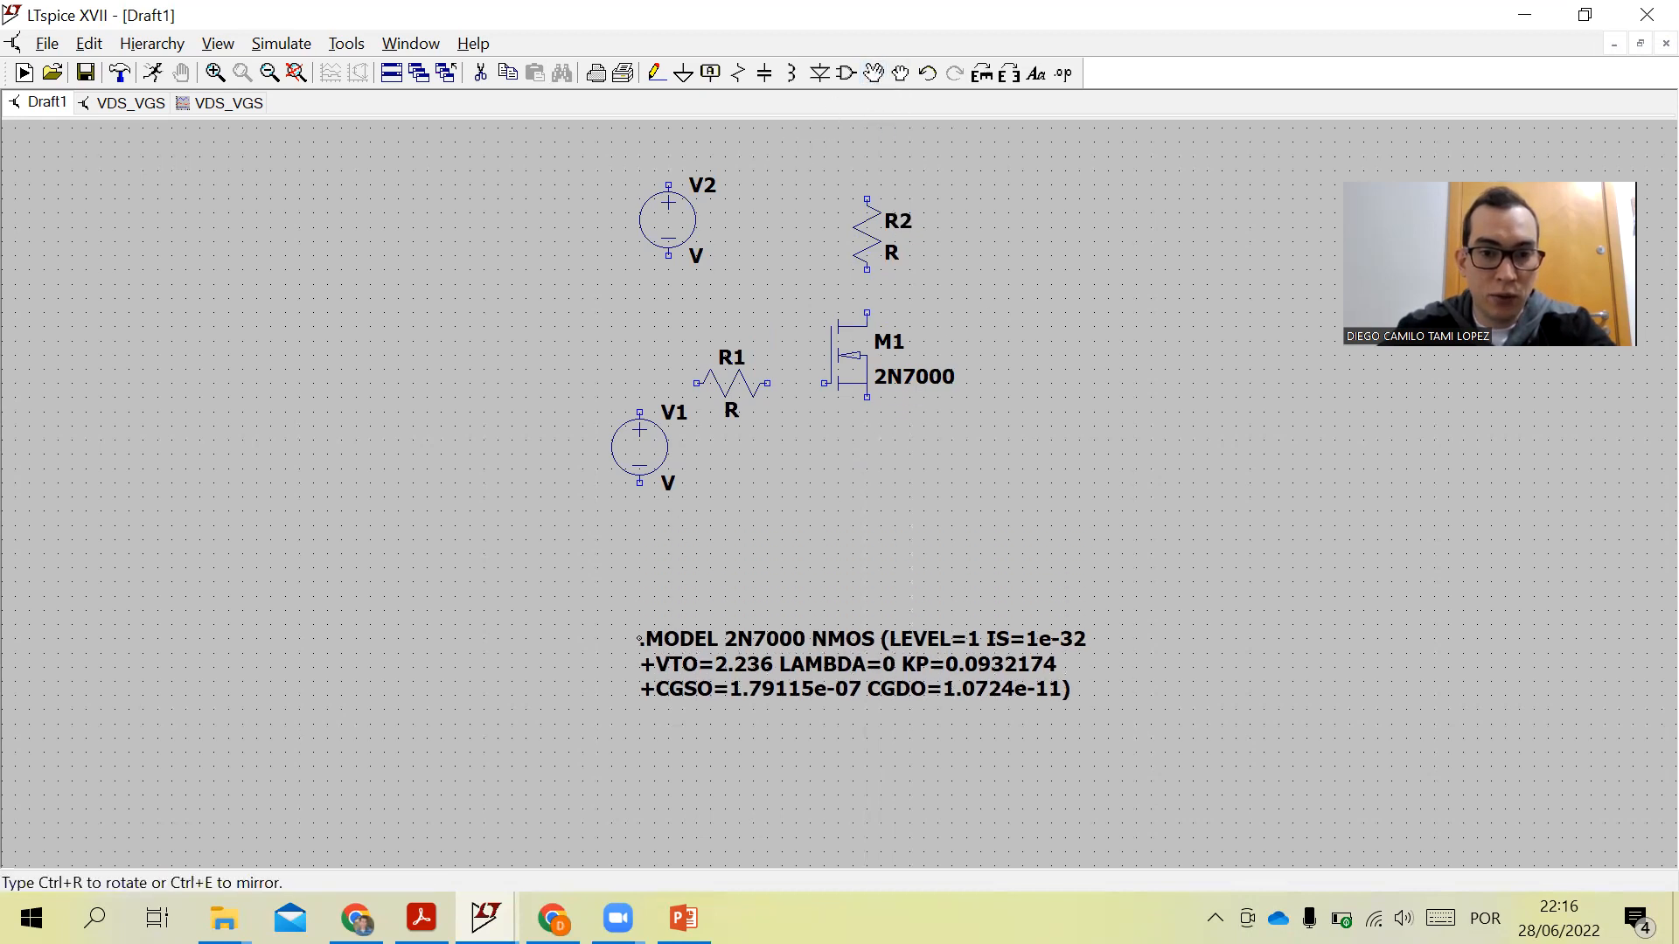
pyautogui.click(811, 714)
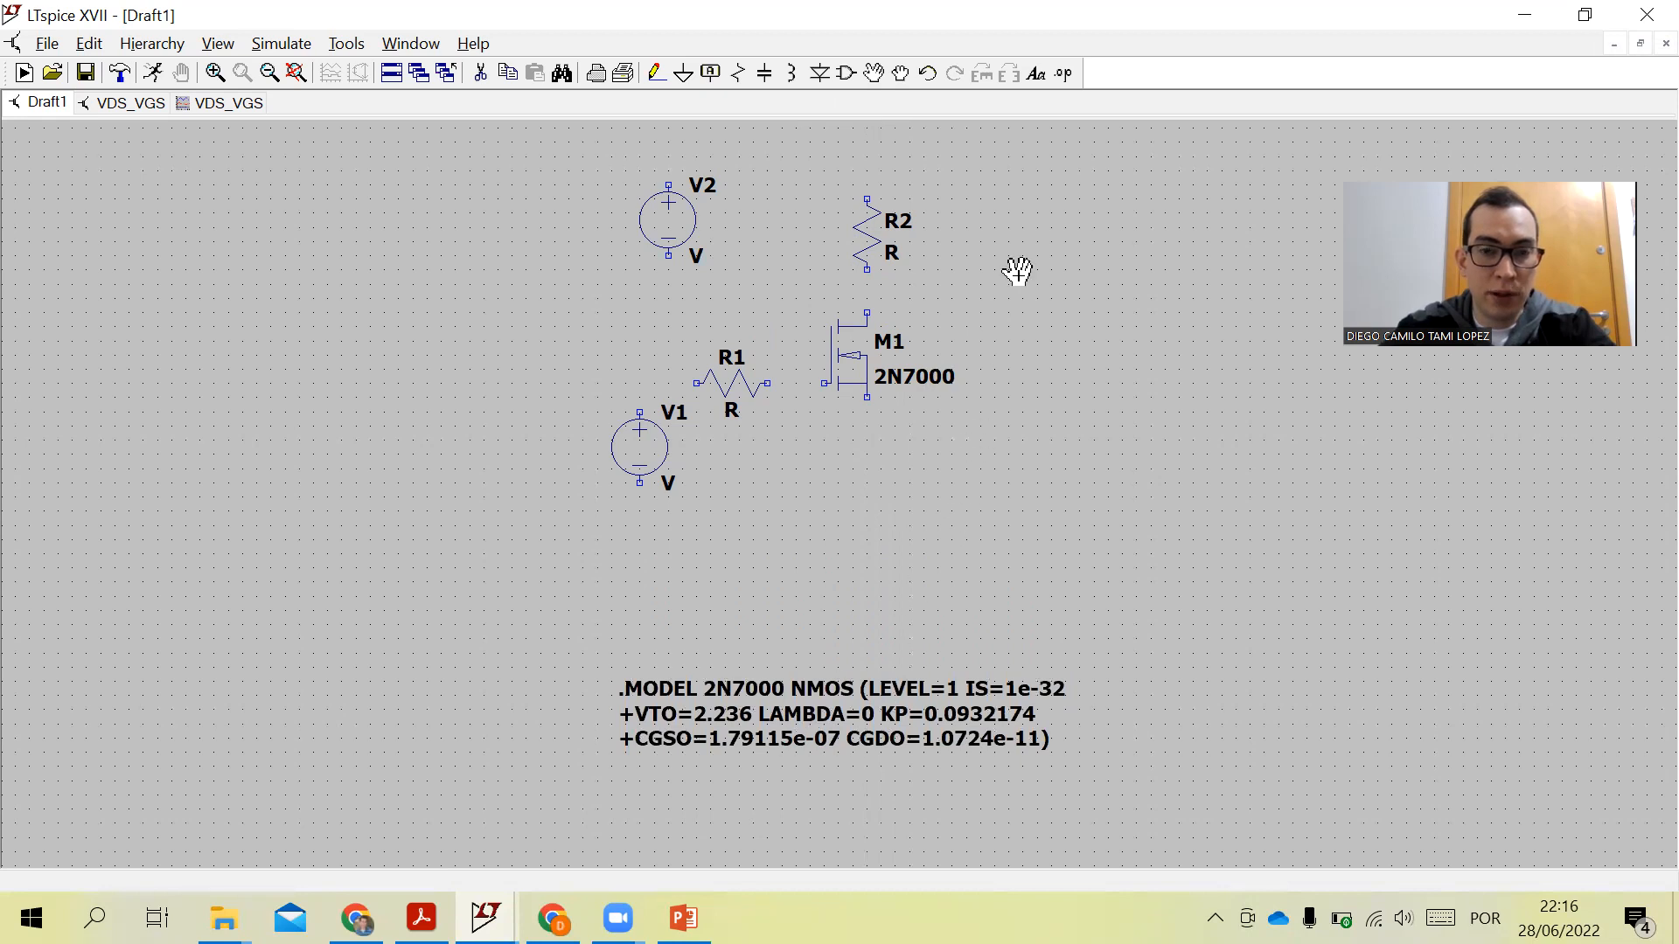
# - Wire V1 through R1 to the transistor gate and connect the drain up to R2
pyautogui.scroll(-1, 874, 310)
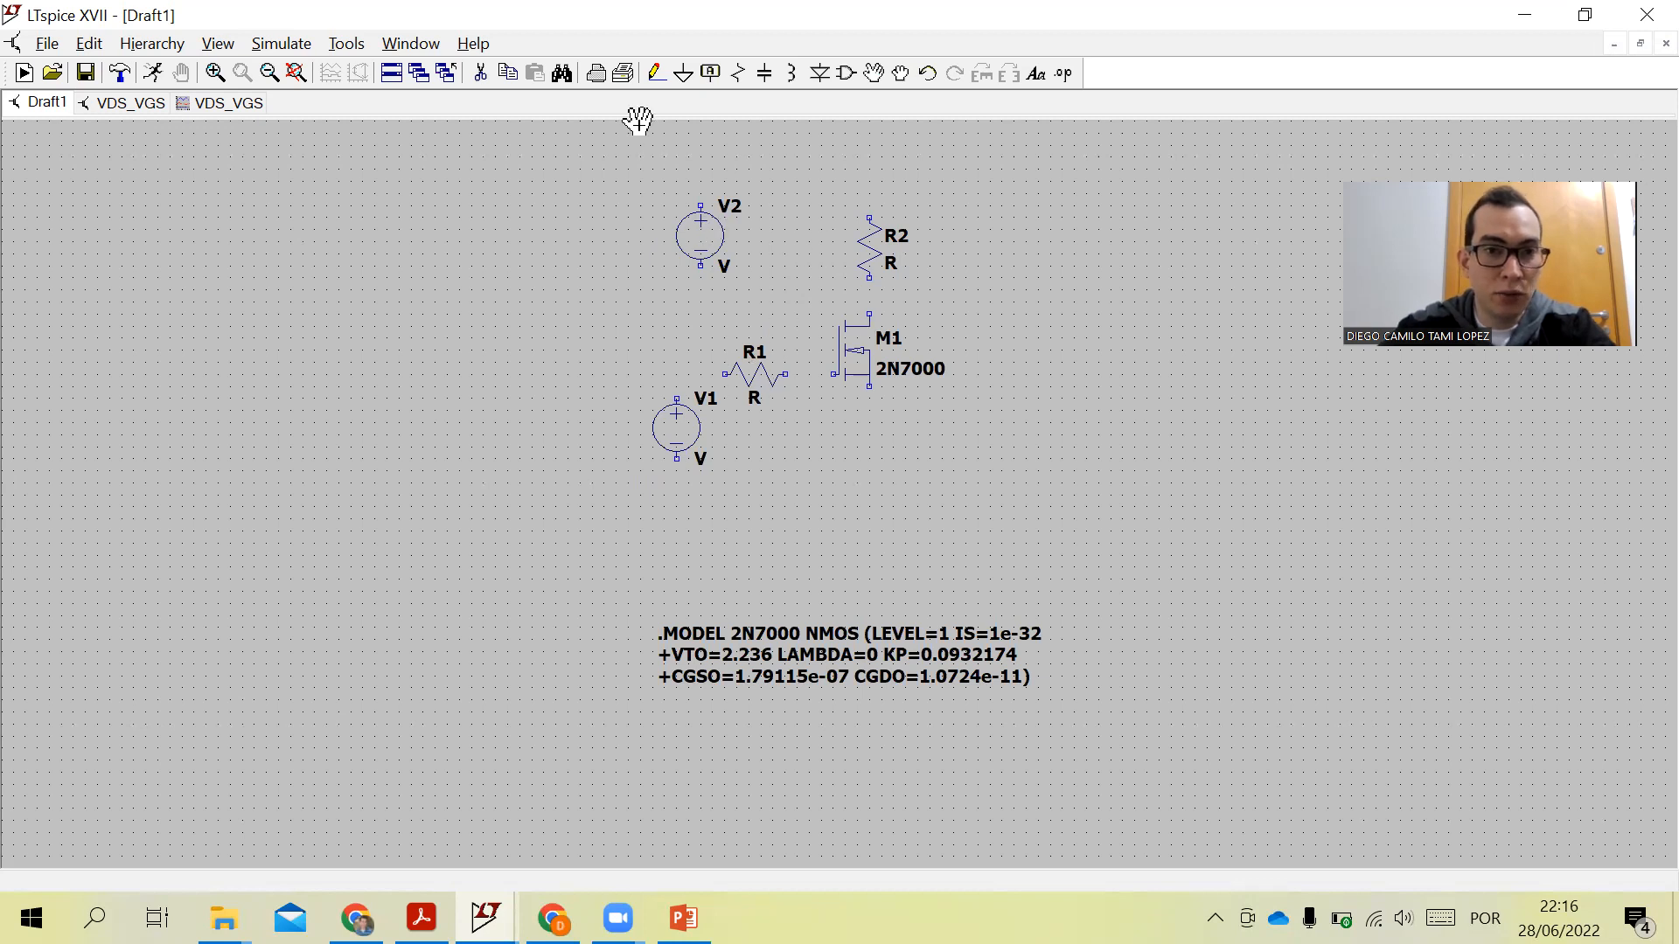
pyautogui.click(656, 75)
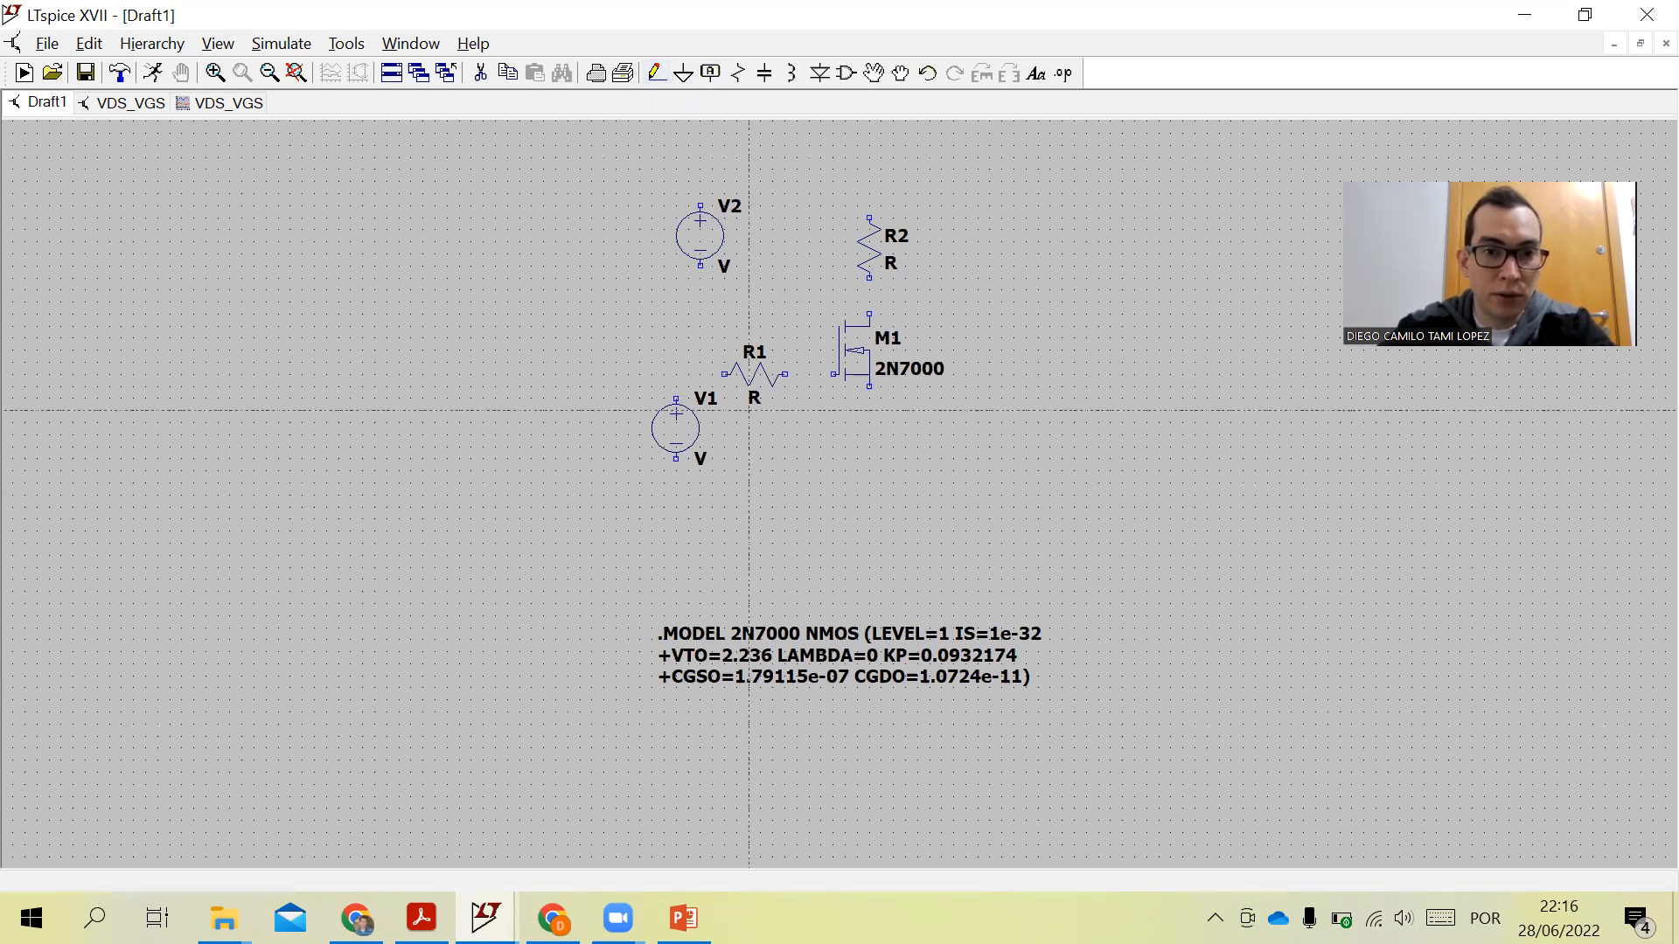
pyautogui.click(676, 398)
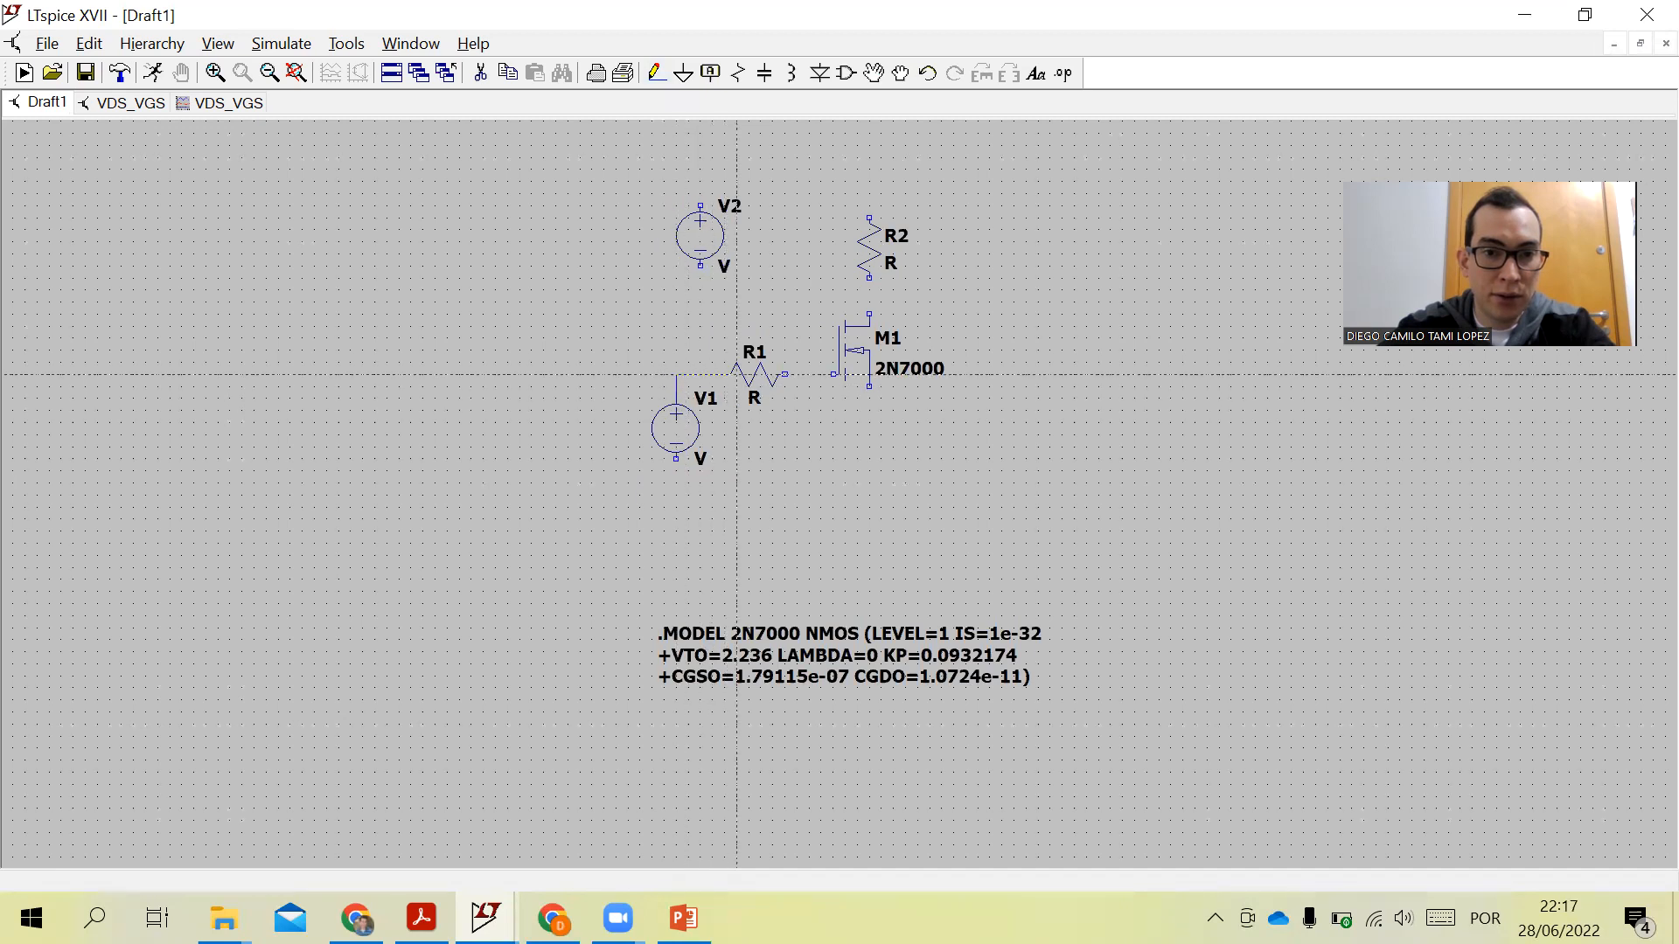
pyautogui.click(784, 375)
pyautogui.click(832, 374)
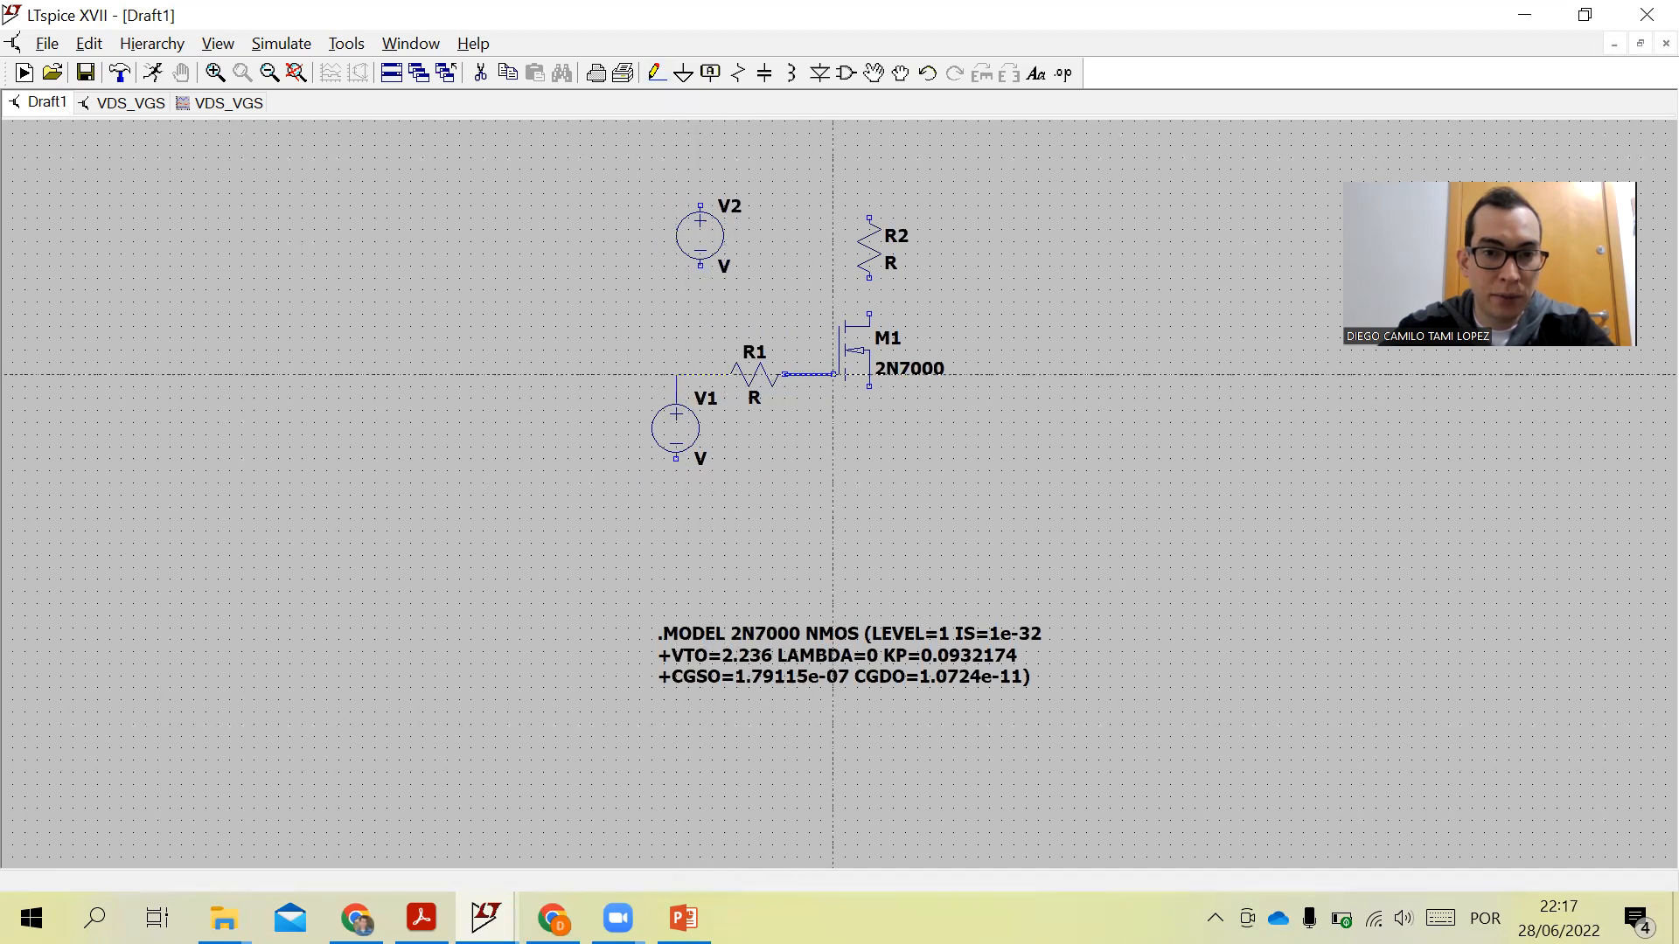
pyautogui.click(833, 374)
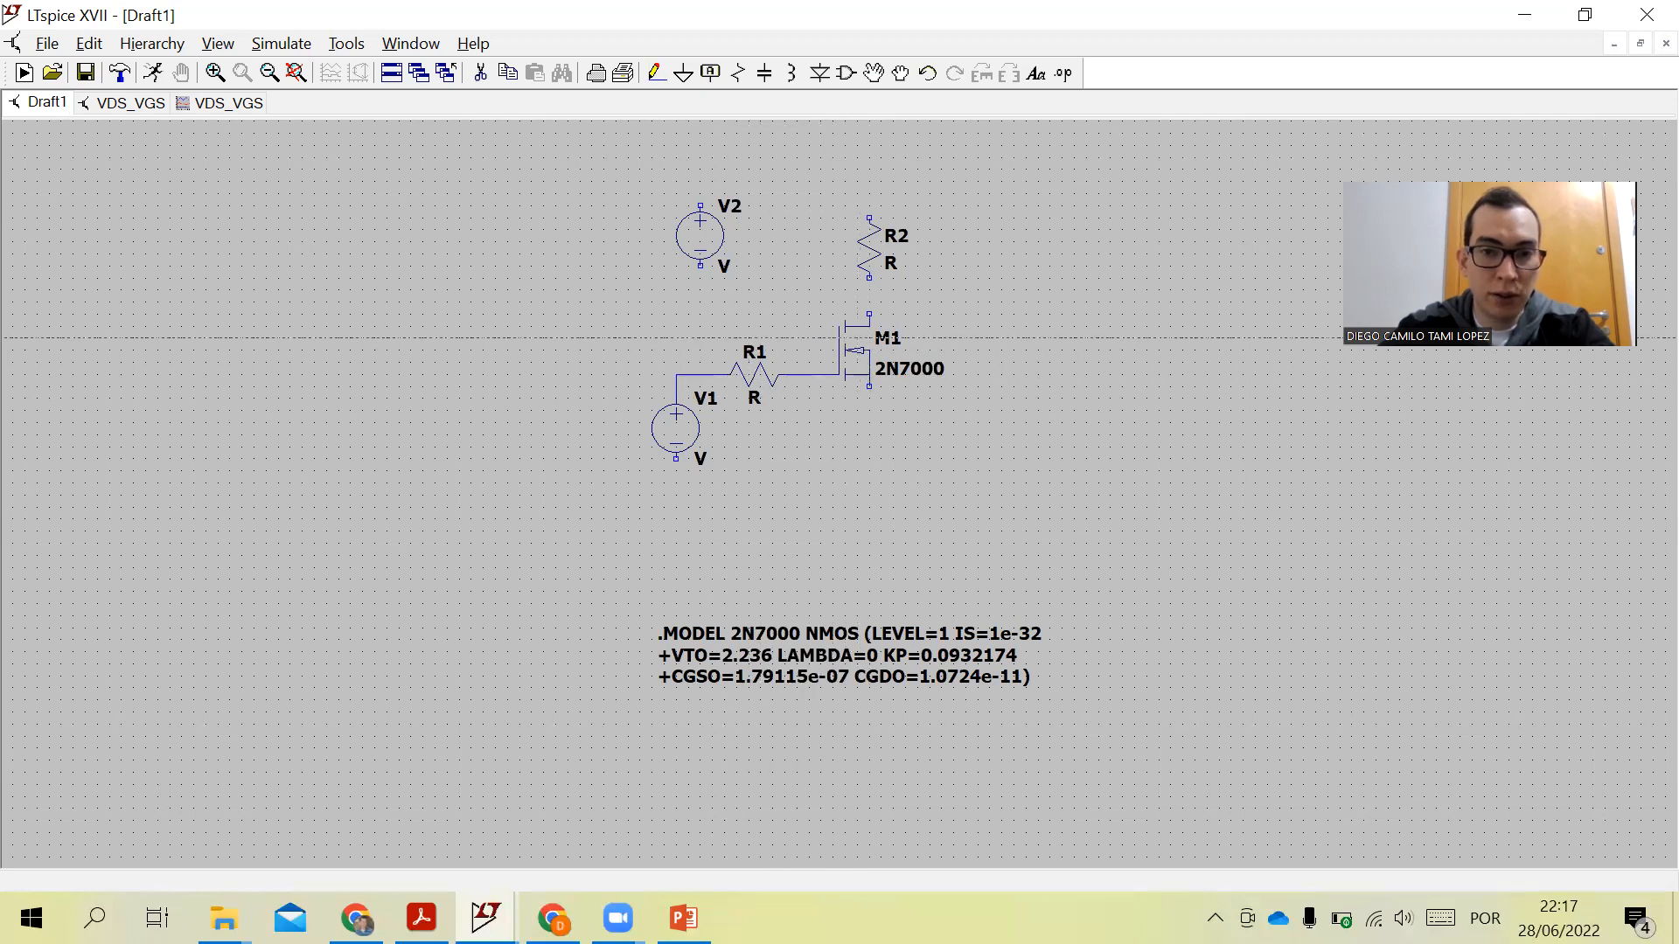
pyautogui.click(869, 313)
pyautogui.click(869, 278)
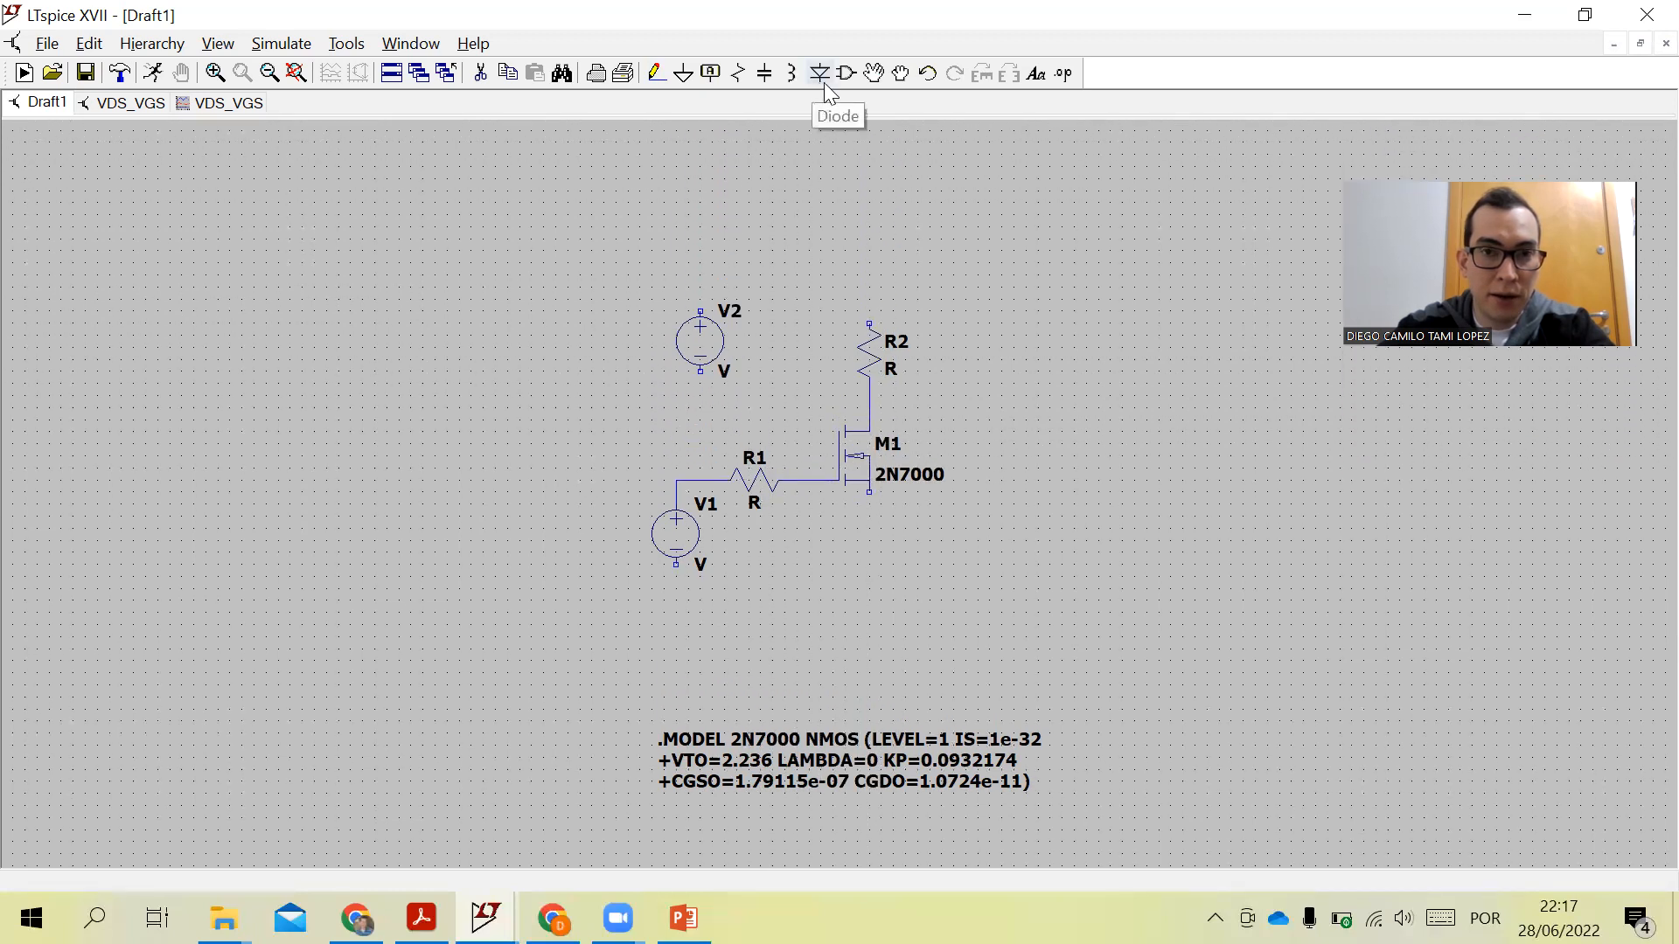
# - Place ground symbols below V1, below V2 and below the transistor source
pyautogui.click(683, 73)
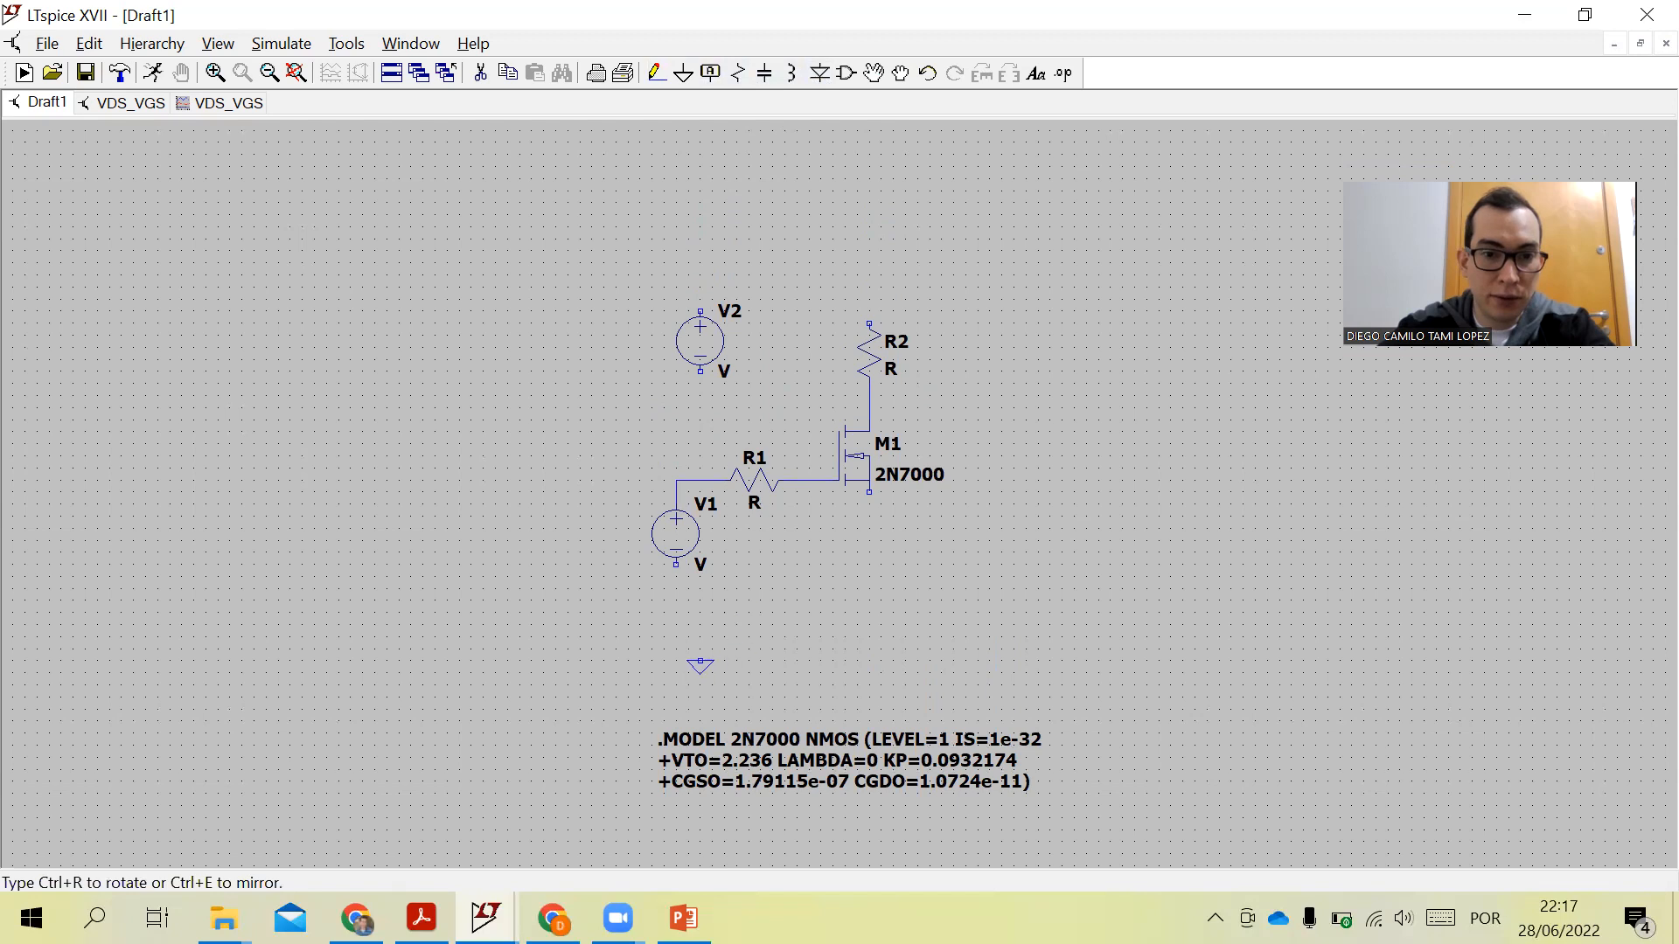
pyautogui.click(676, 593)
pyautogui.click(700, 395)
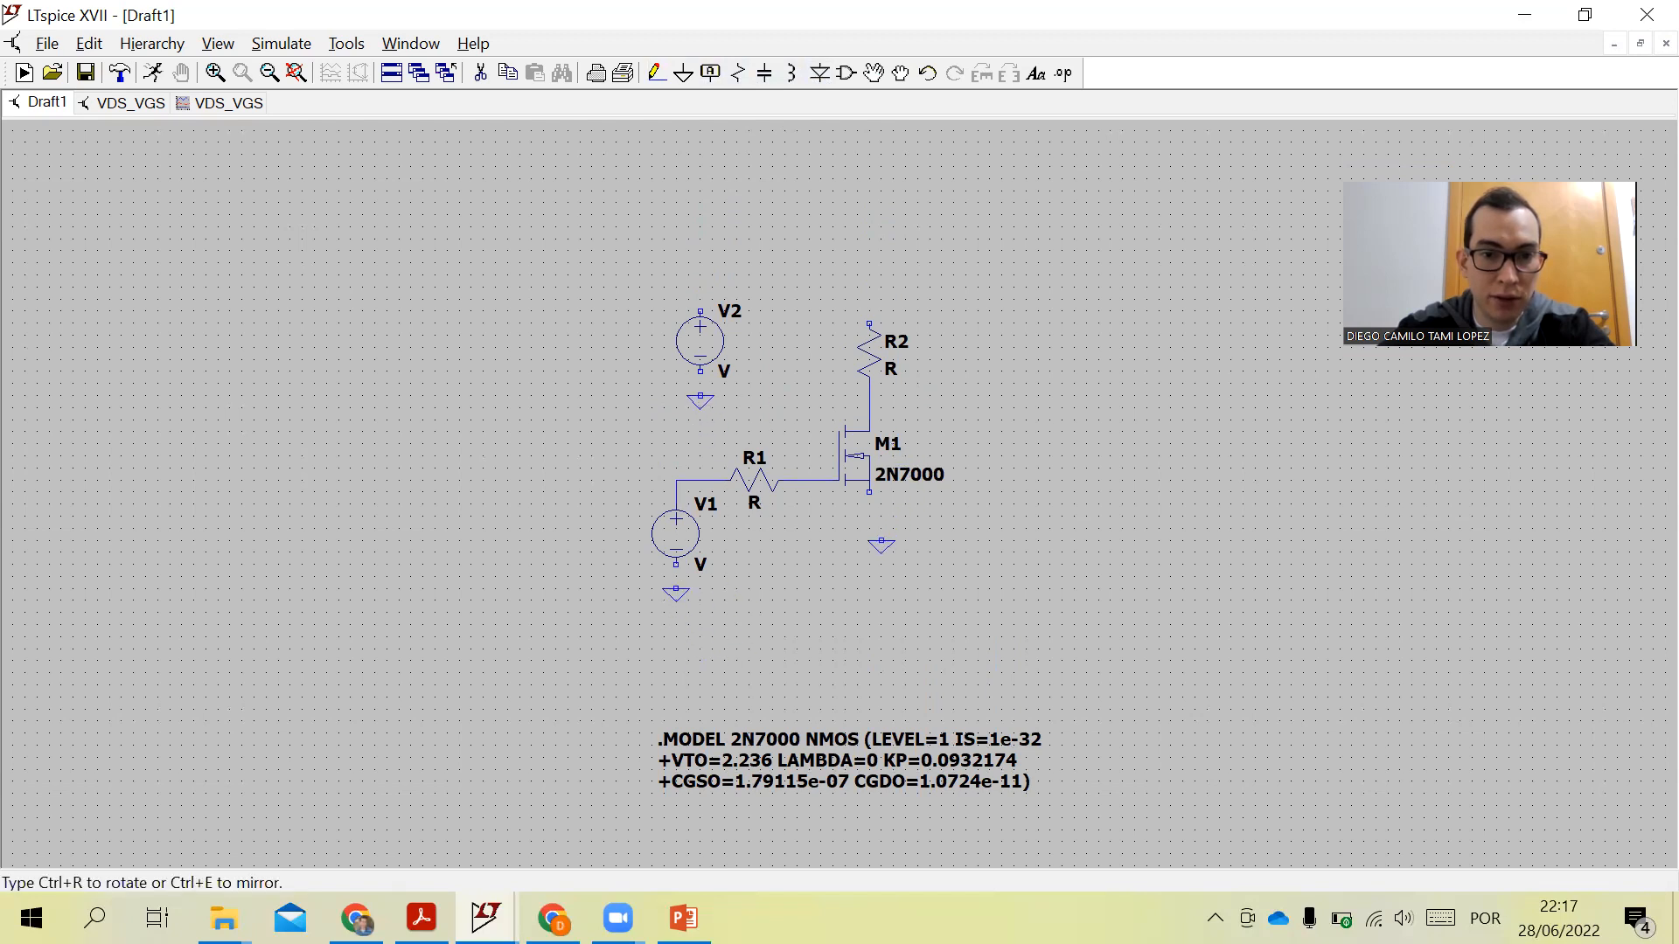
pyautogui.click(869, 527)
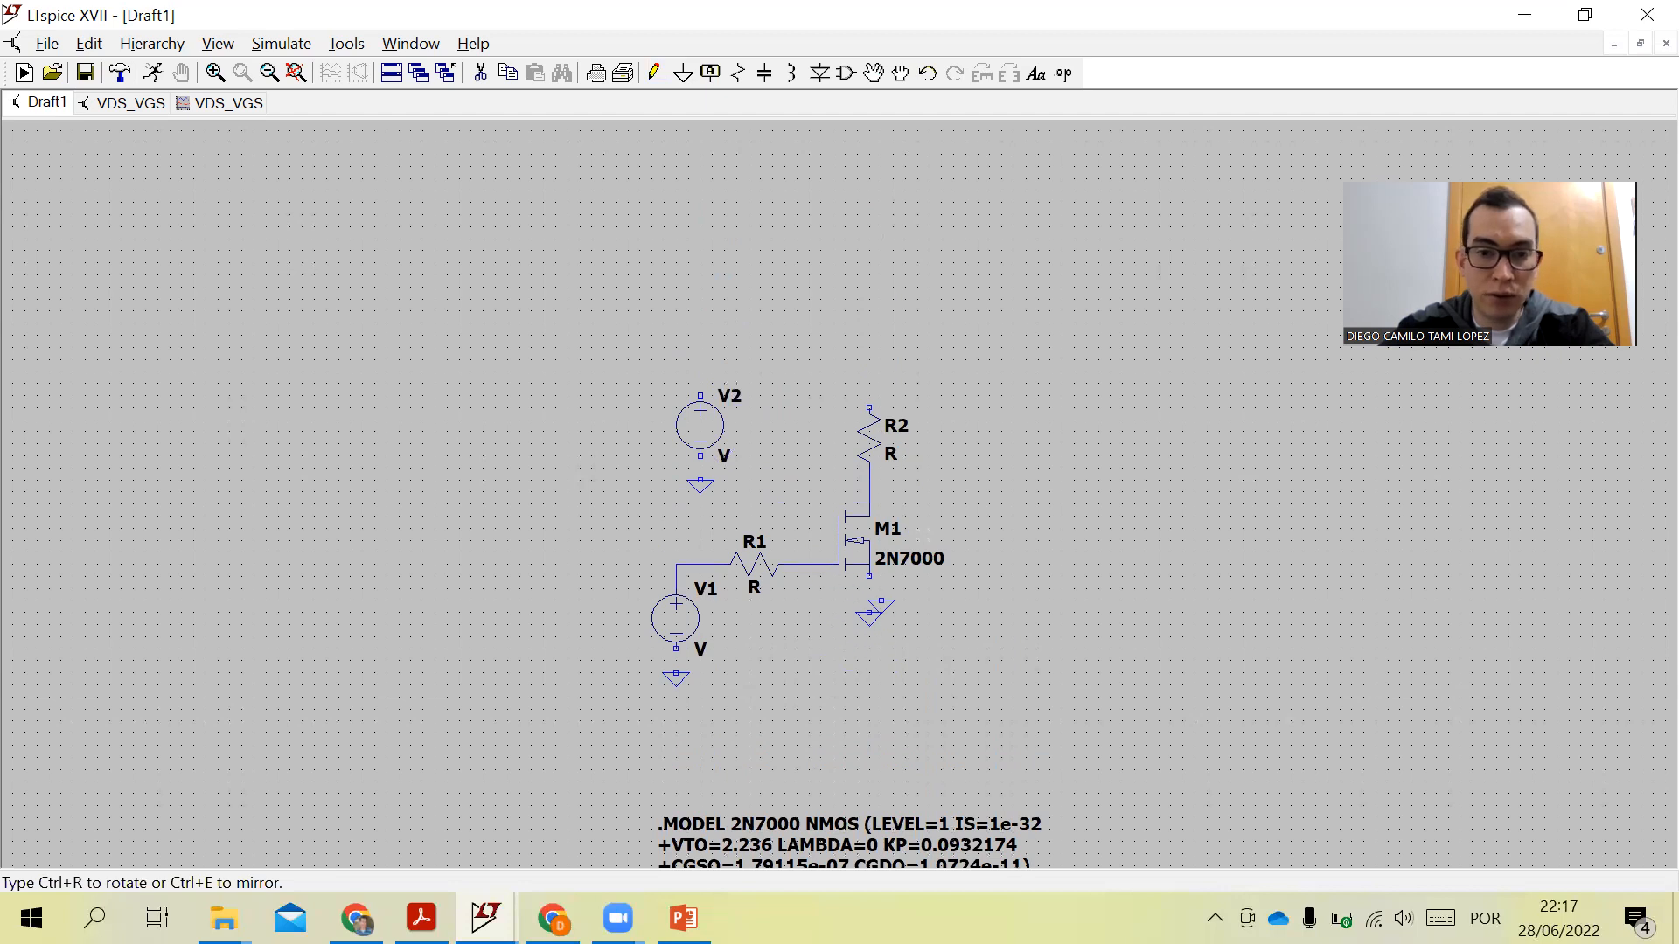
# - Wire V2, V1 and the transistor source to their ground symbols
pyautogui.click(655, 73)
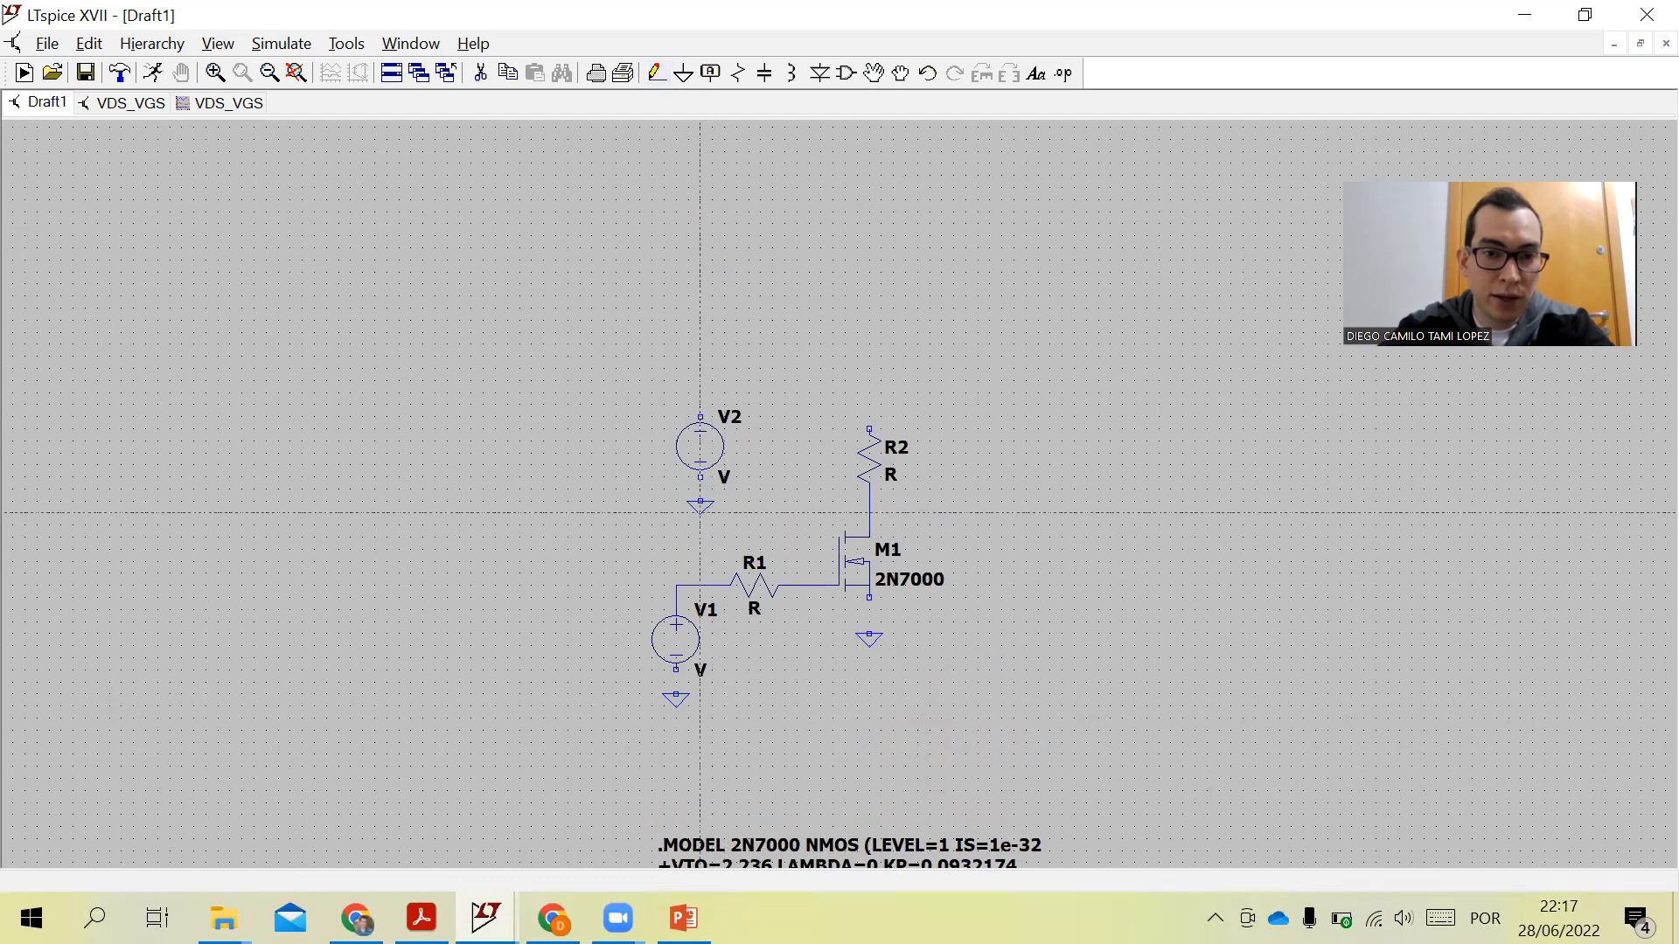
pyautogui.click(699, 478)
pyautogui.click(700, 503)
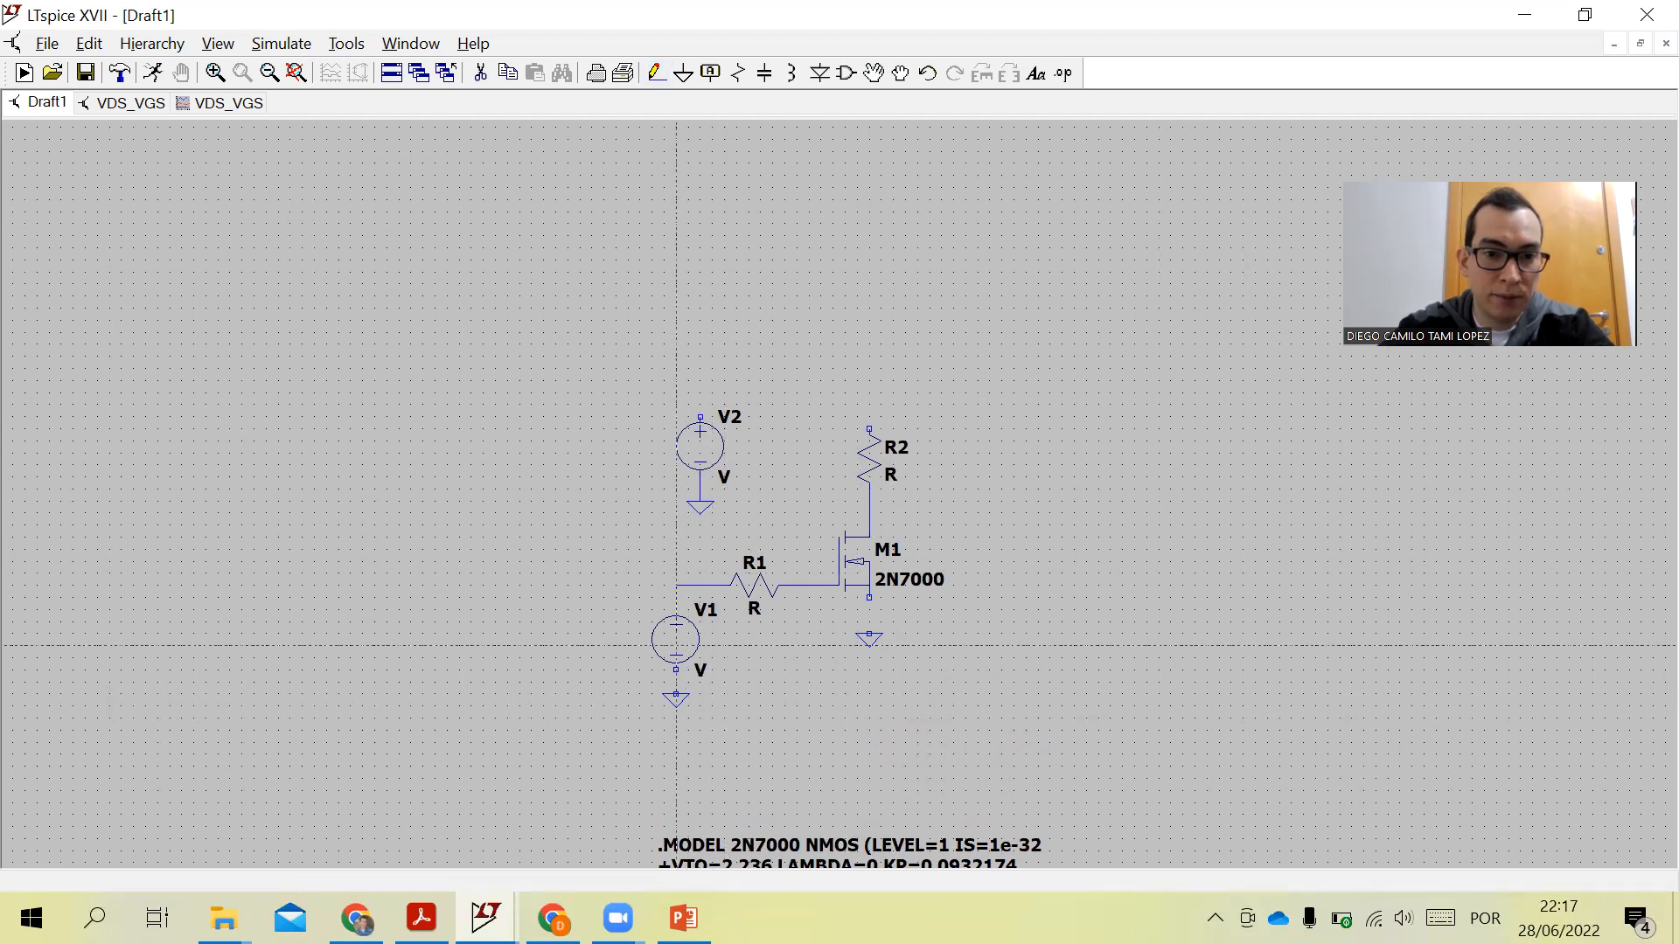
pyautogui.click(676, 670)
pyautogui.click(676, 696)
pyautogui.click(869, 635)
pyautogui.click(869, 597)
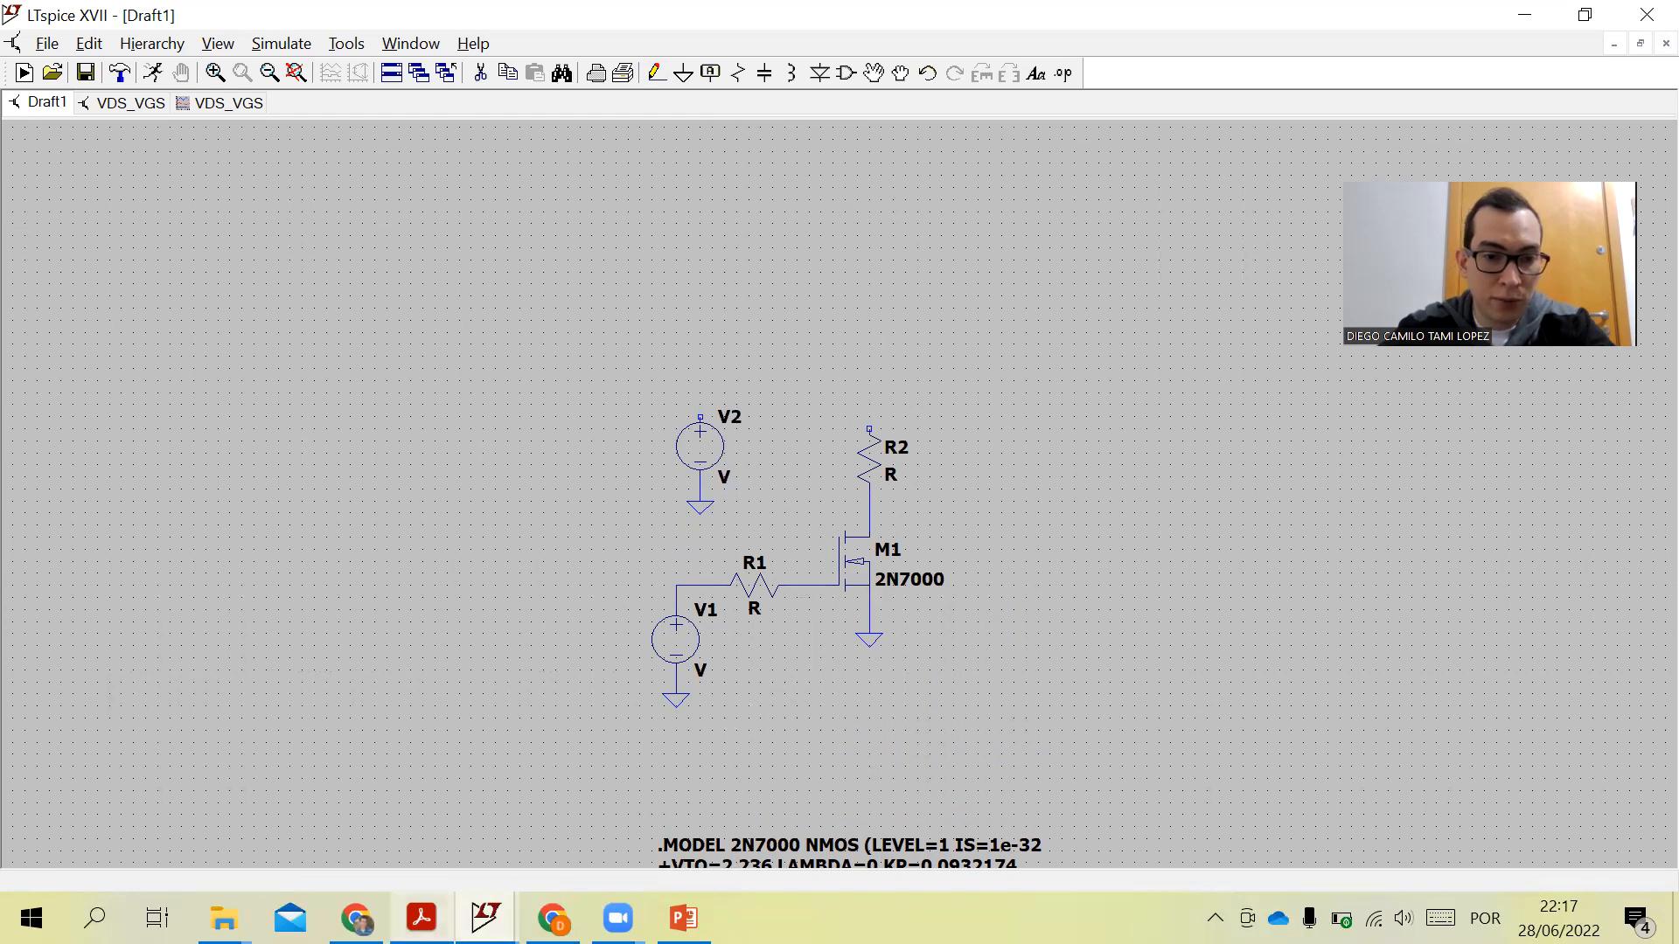
# - Following the reference schematic in the PDF, rename R2 to Rd1 and set its value to 470
pyautogui.click(421, 917)
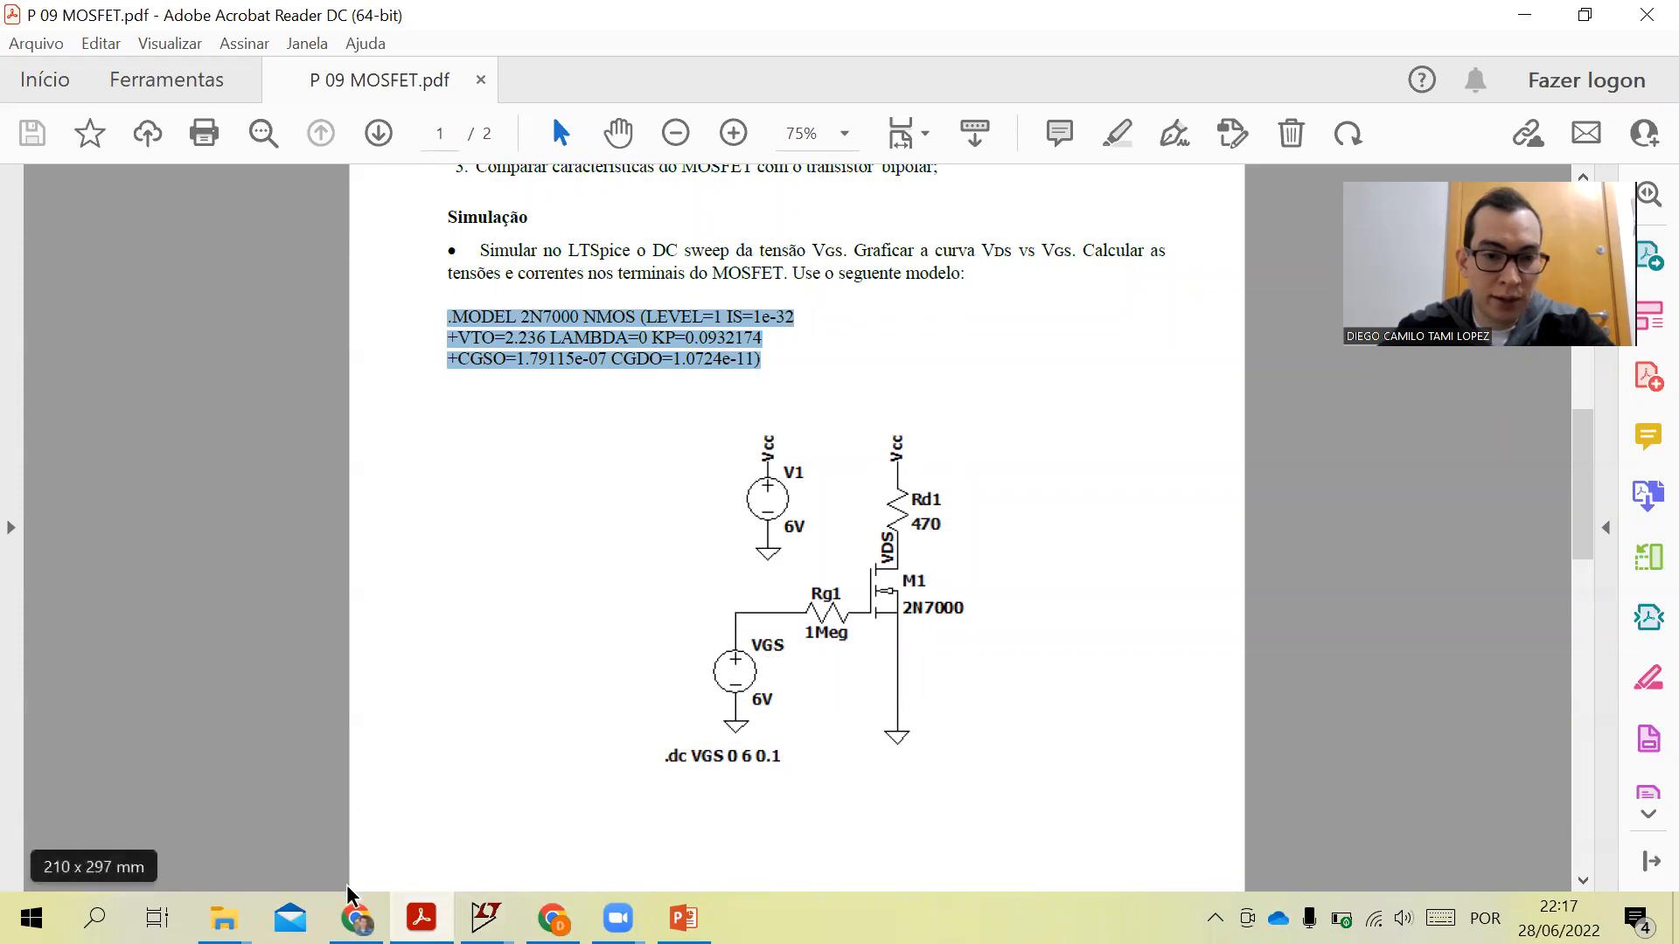
pyautogui.click(486, 918)
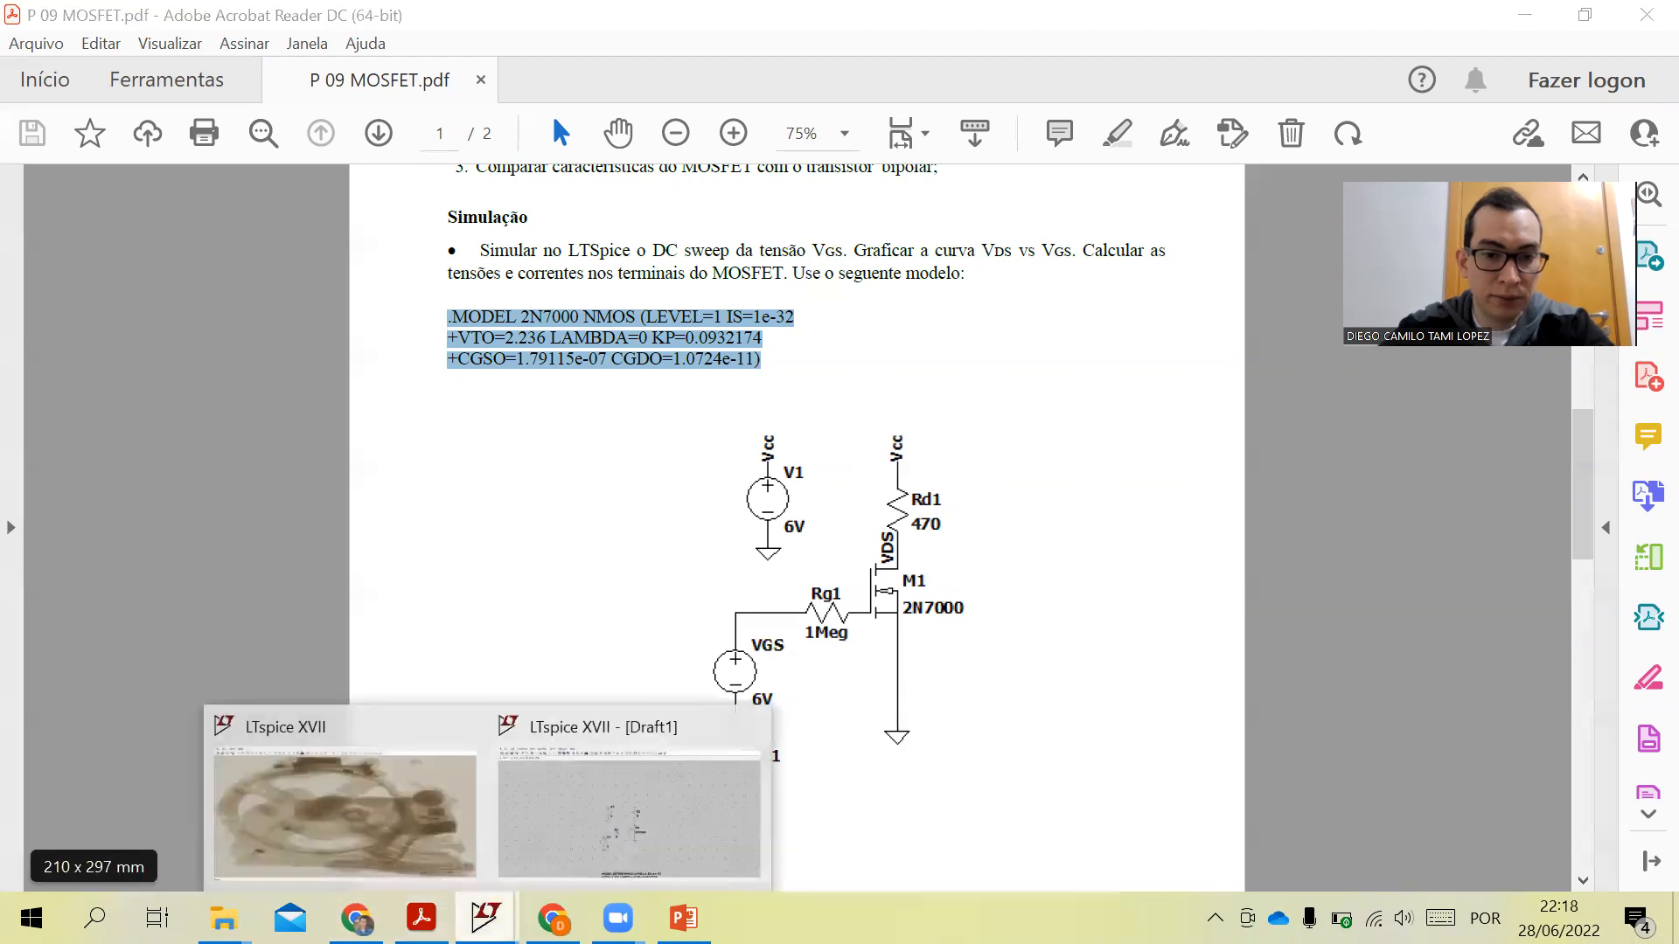
pyautogui.click(612, 809)
pyautogui.rightClick(897, 446)
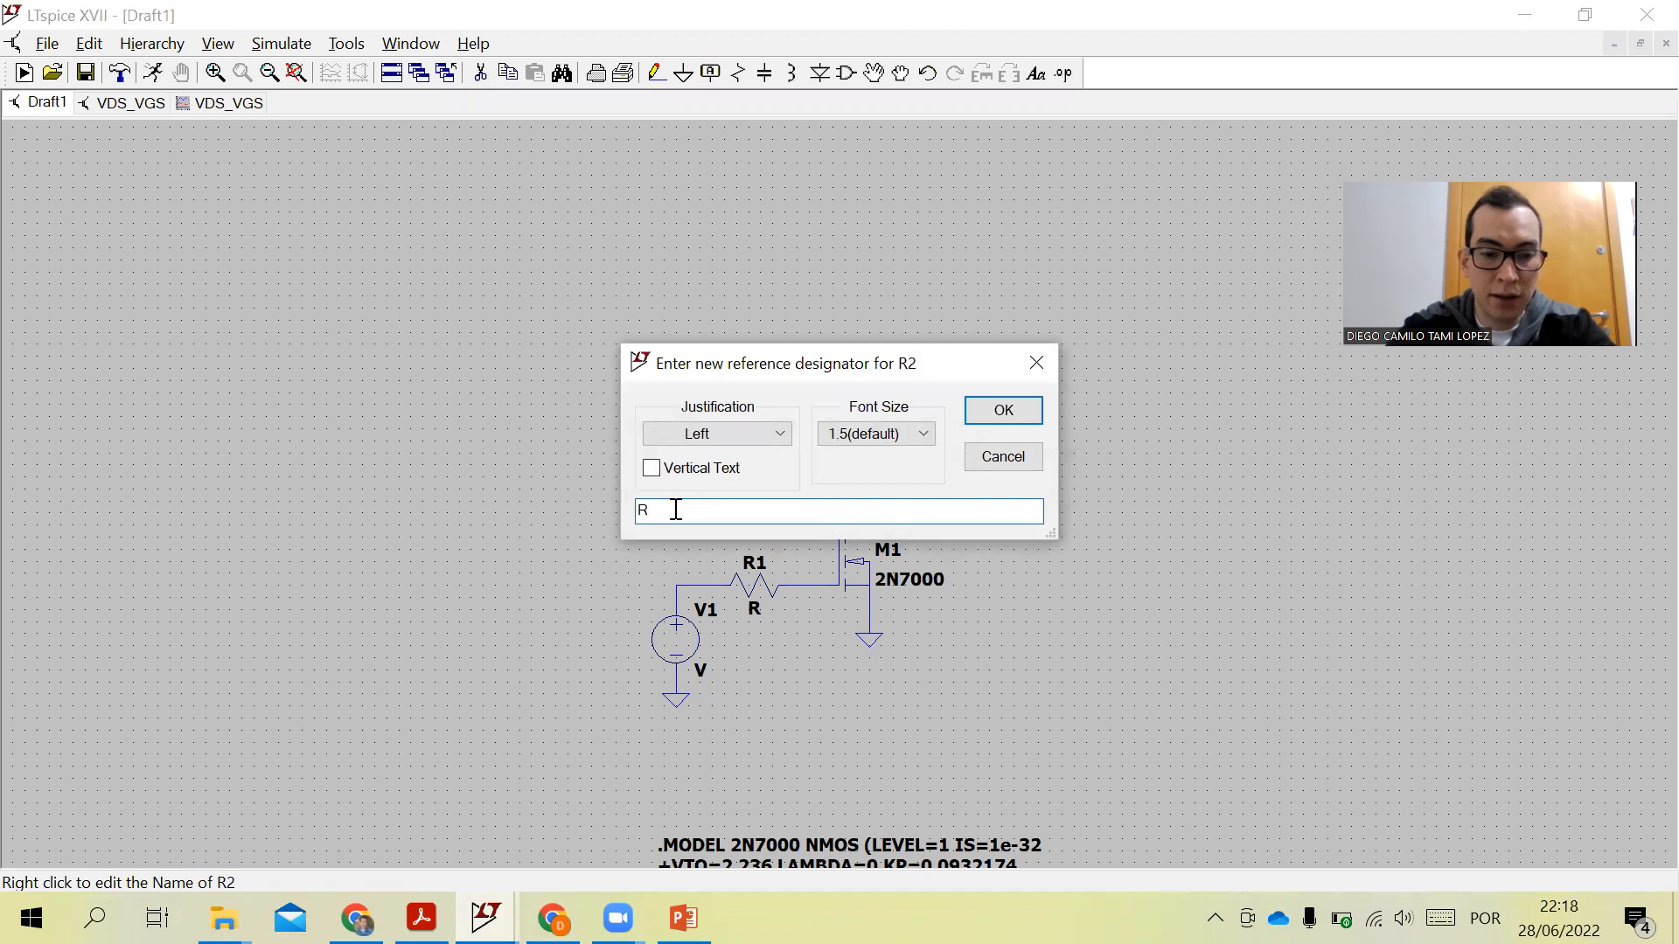
pyautogui.write('Rd1')
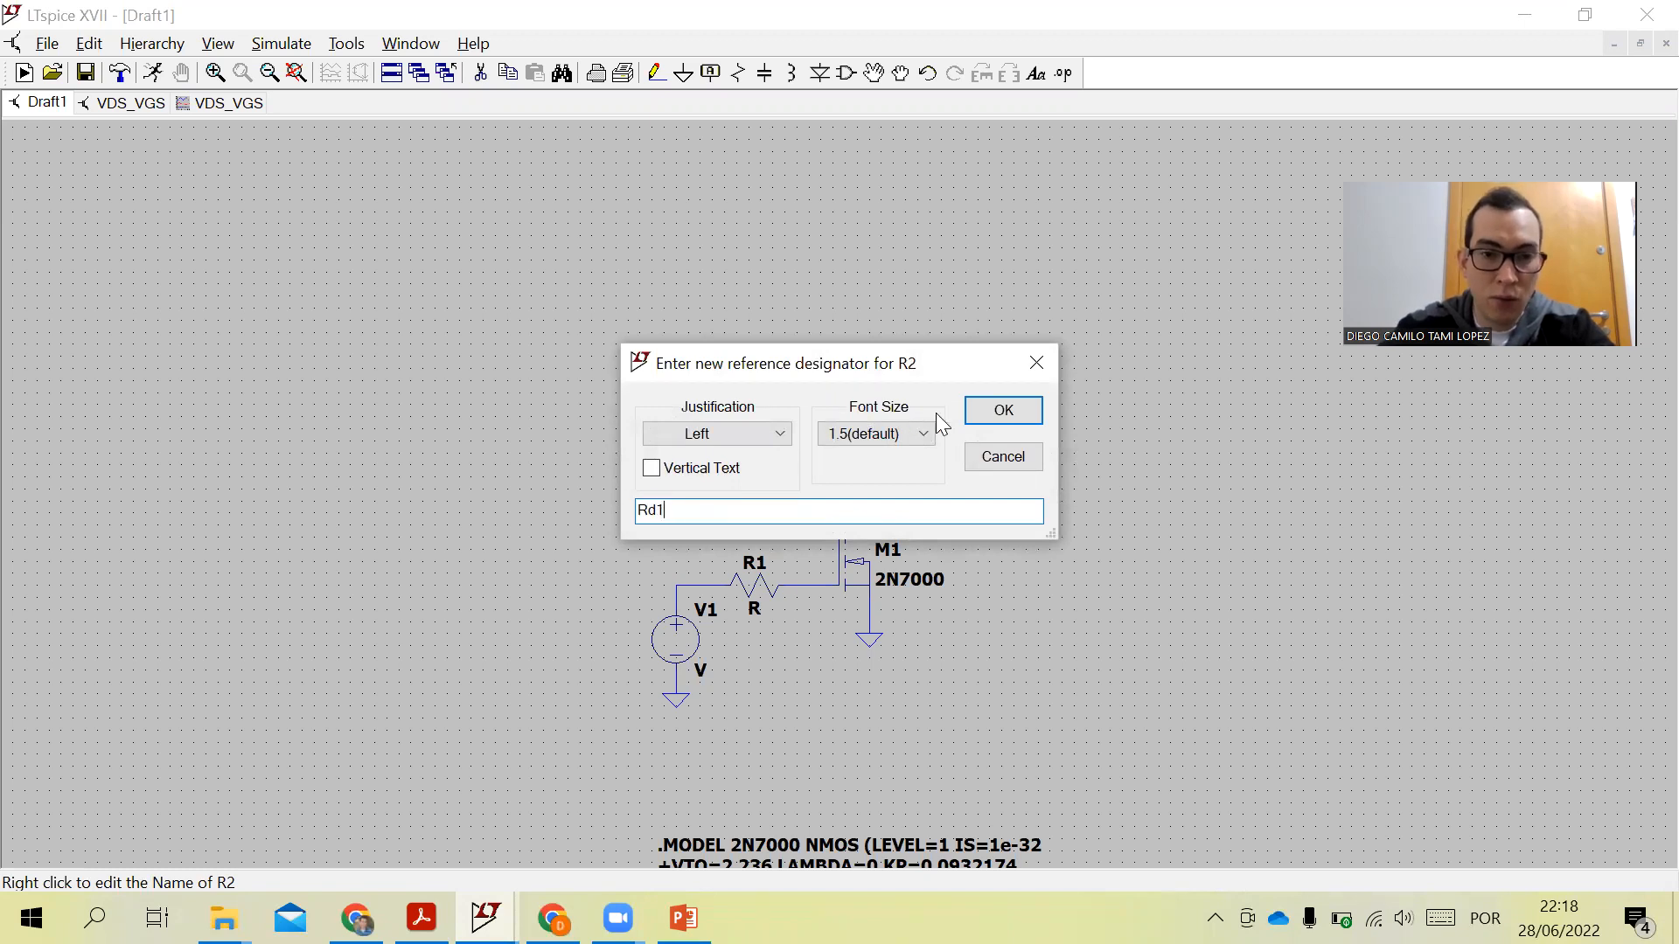
pyautogui.click(1003, 415)
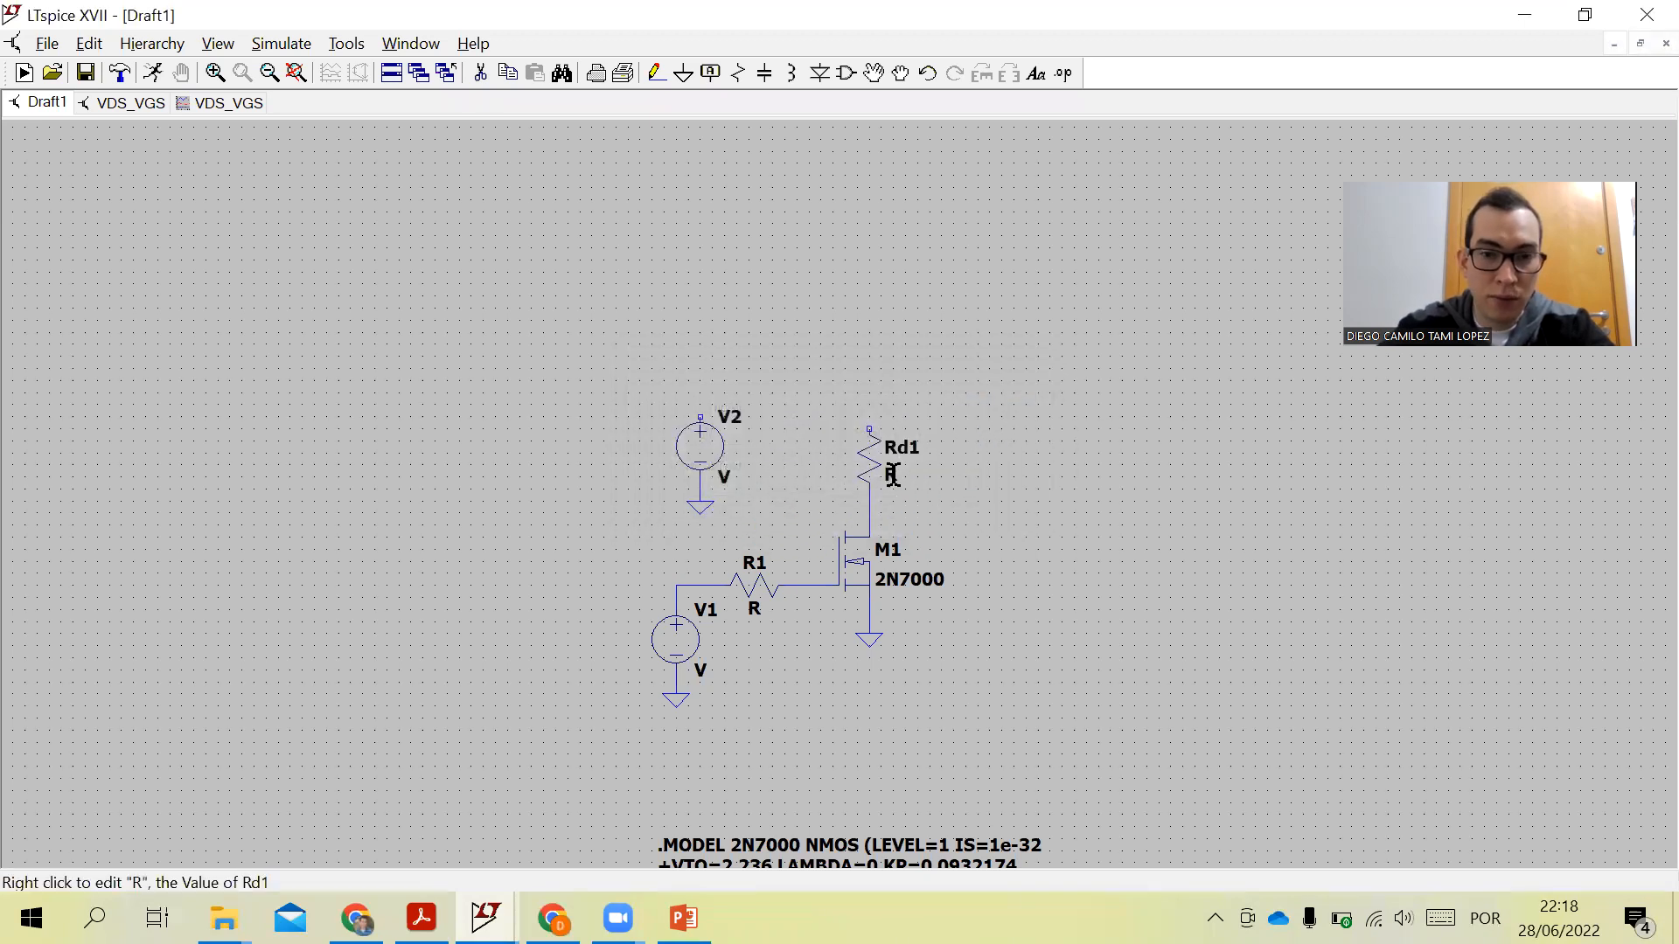
pyautogui.rightClick(891, 475)
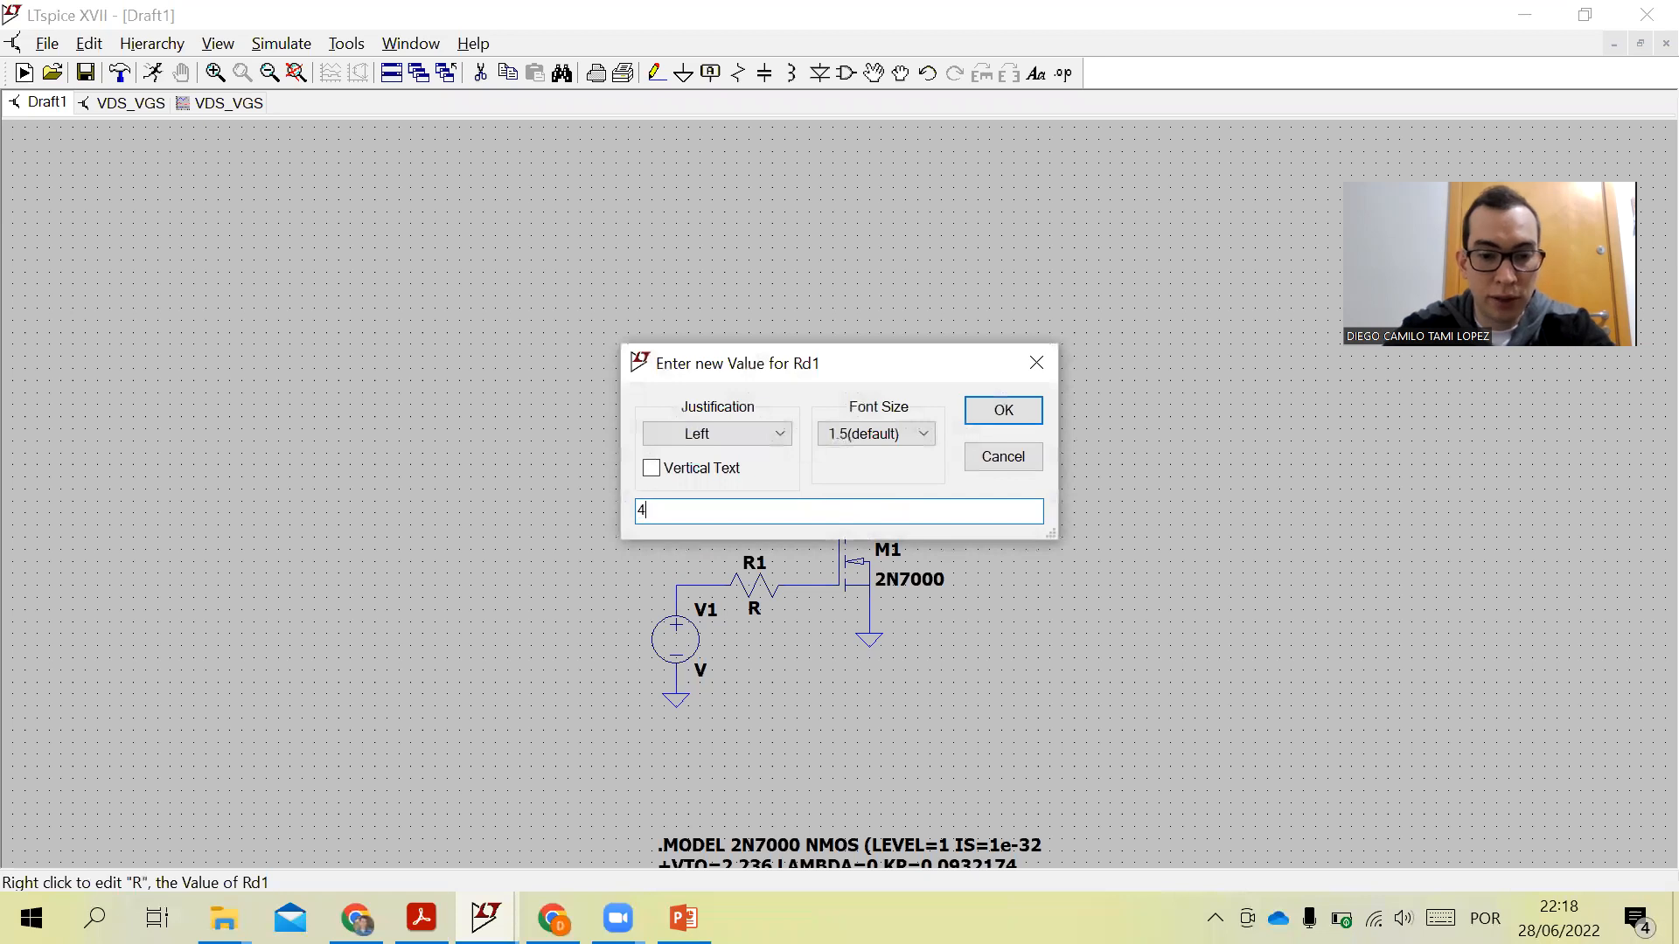
pyautogui.click(1002, 409)
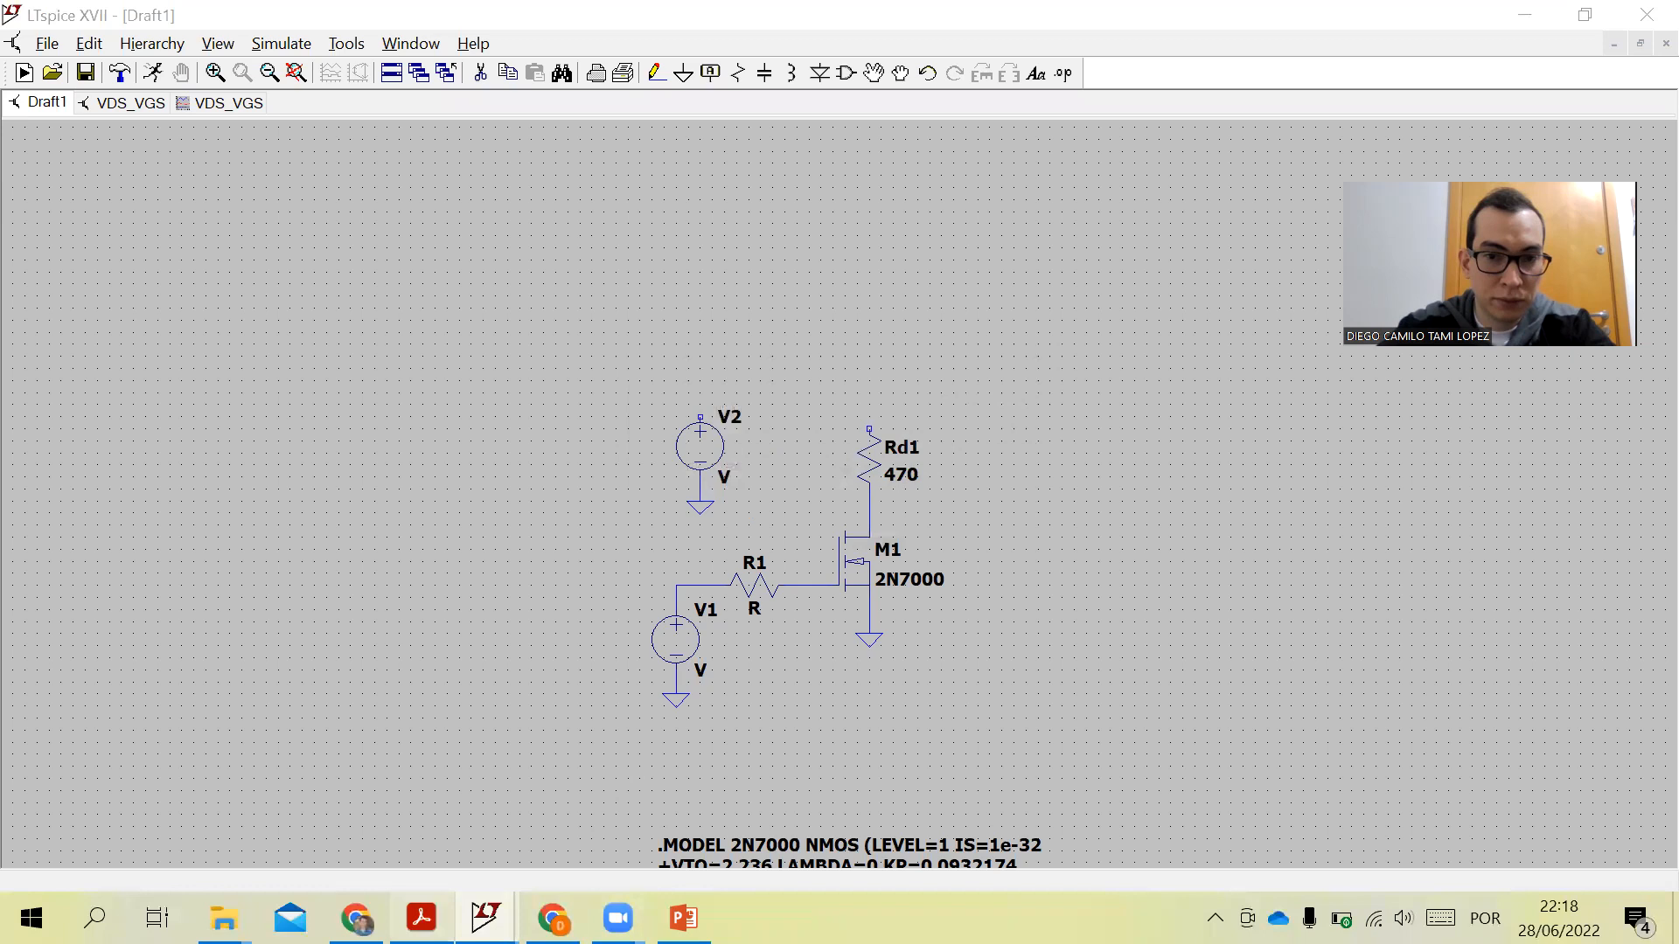
# - Following the reference schematic, rename R1 to Rg1 and set its resistance to 1Meg
pyautogui.click(421, 917)
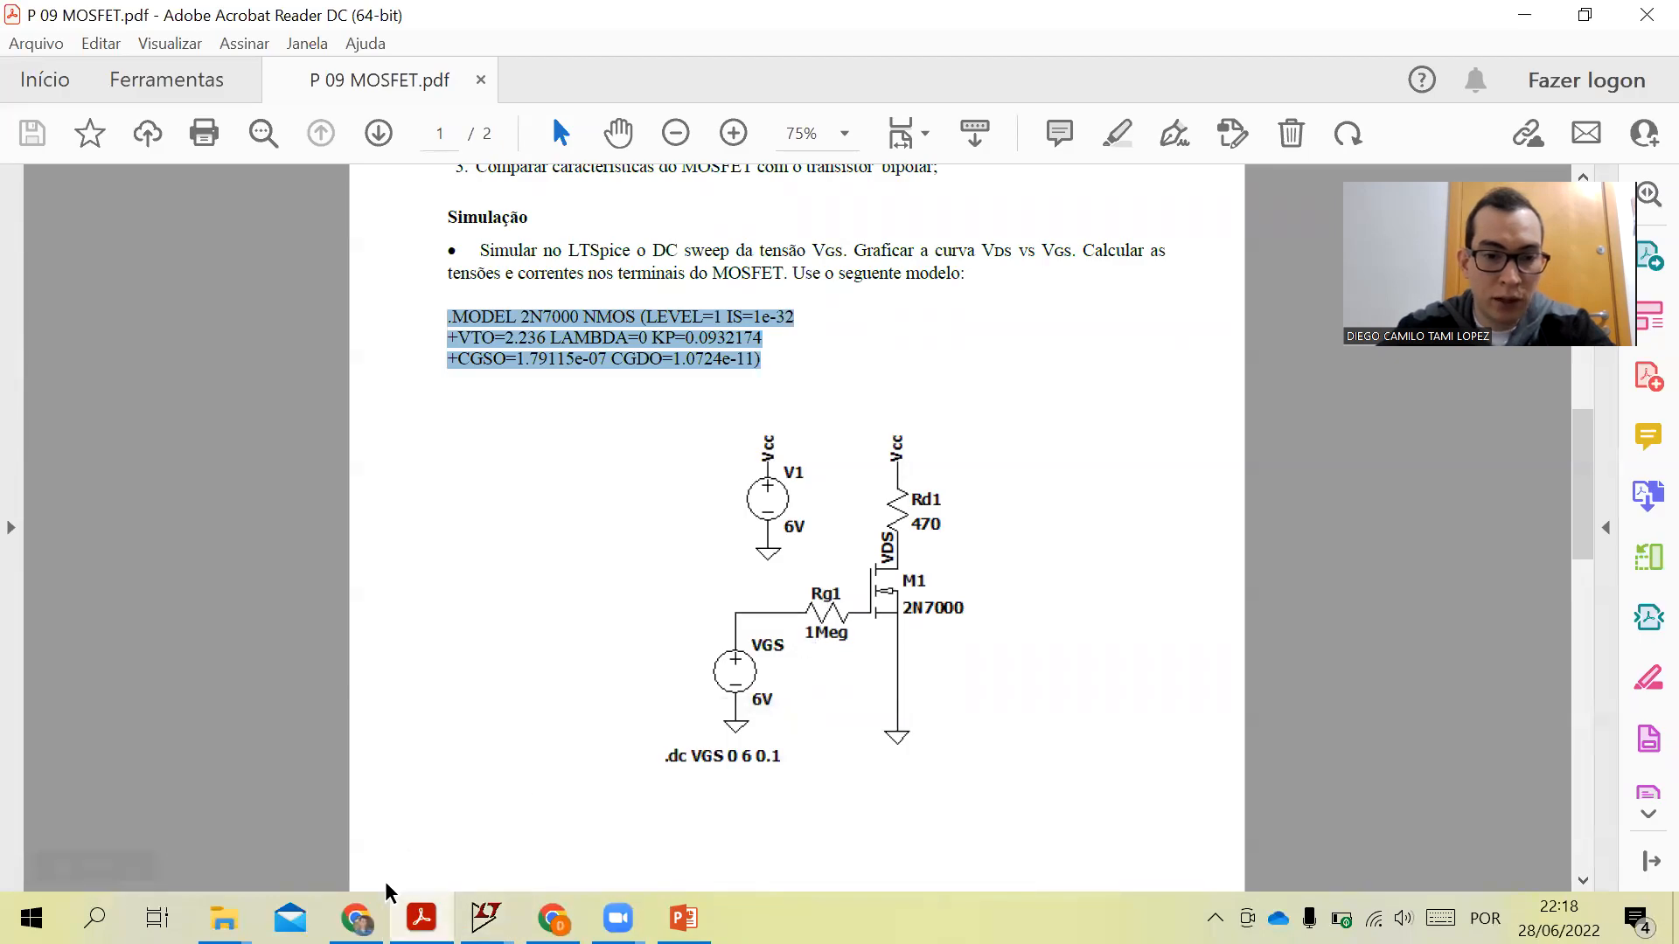
pyautogui.moveTo(485, 917)
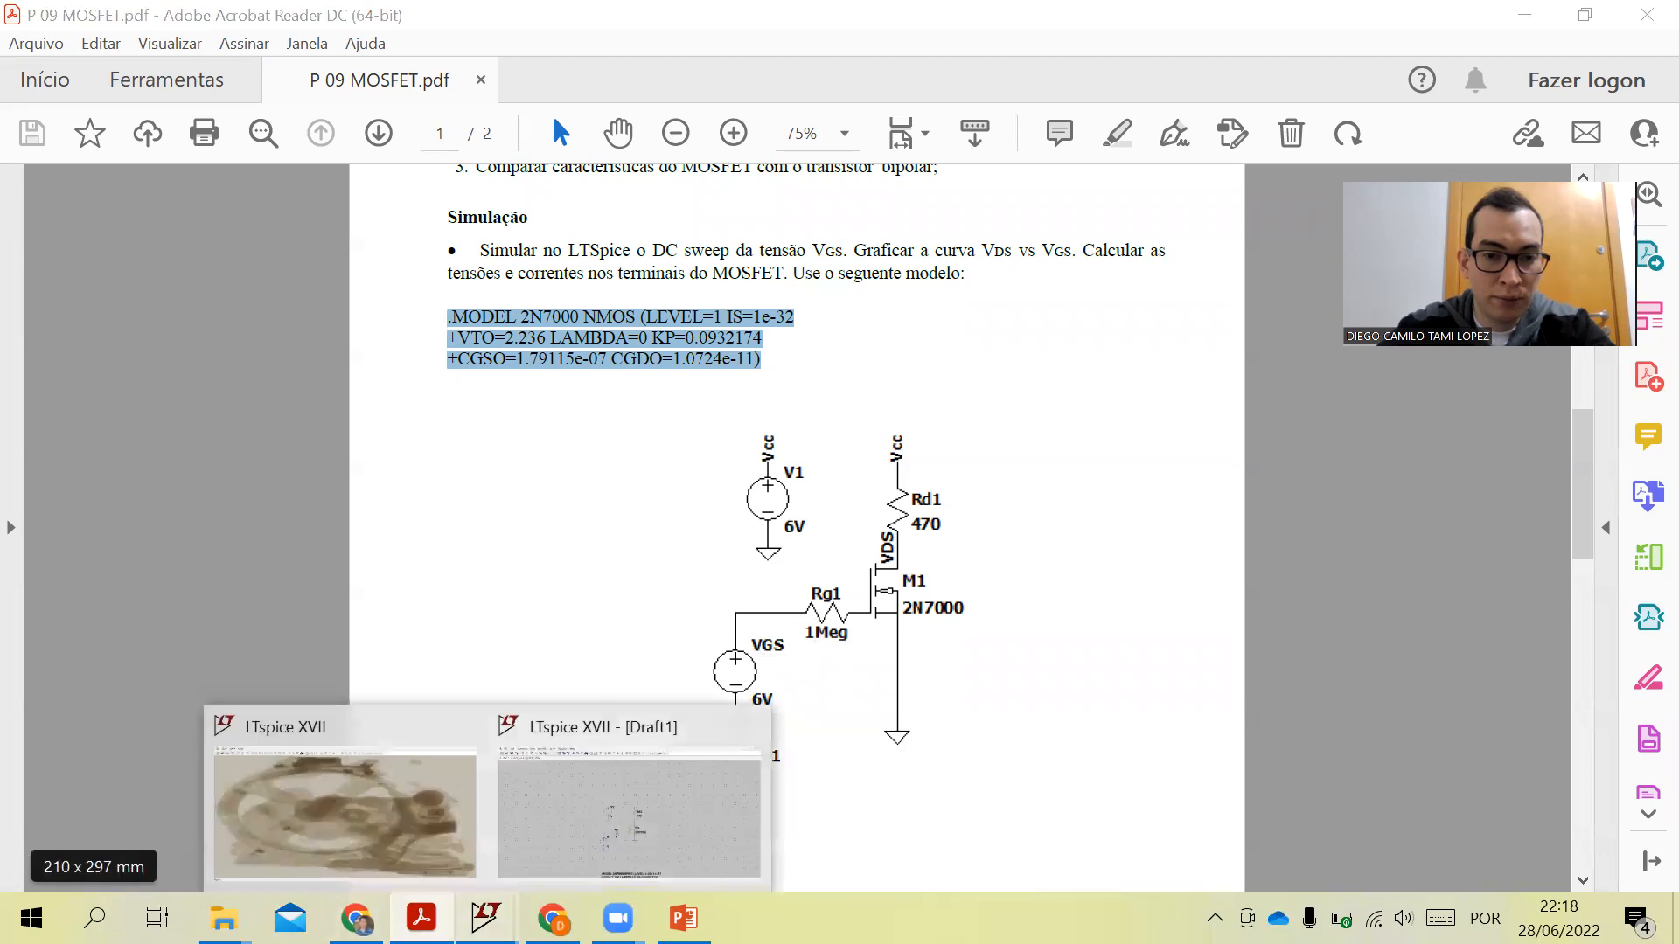
pyautogui.click(522, 874)
pyautogui.rightClick(755, 565)
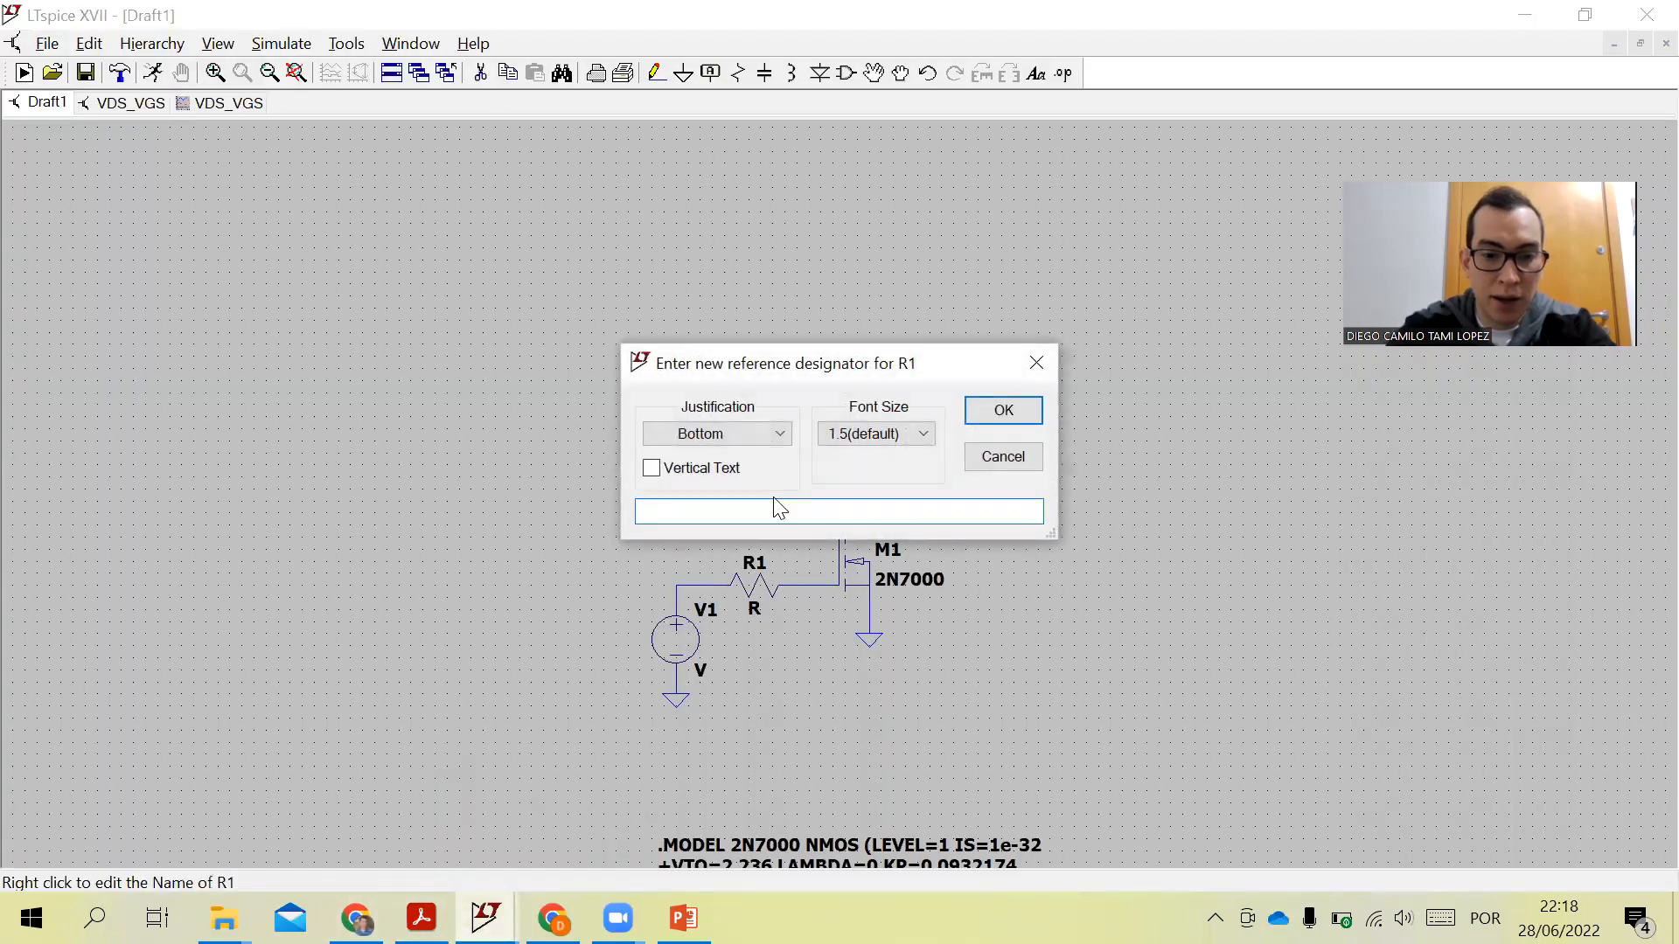
pyautogui.press('BackSpace')
pyautogui.press('BackSpace')
pyautogui.write('g1')
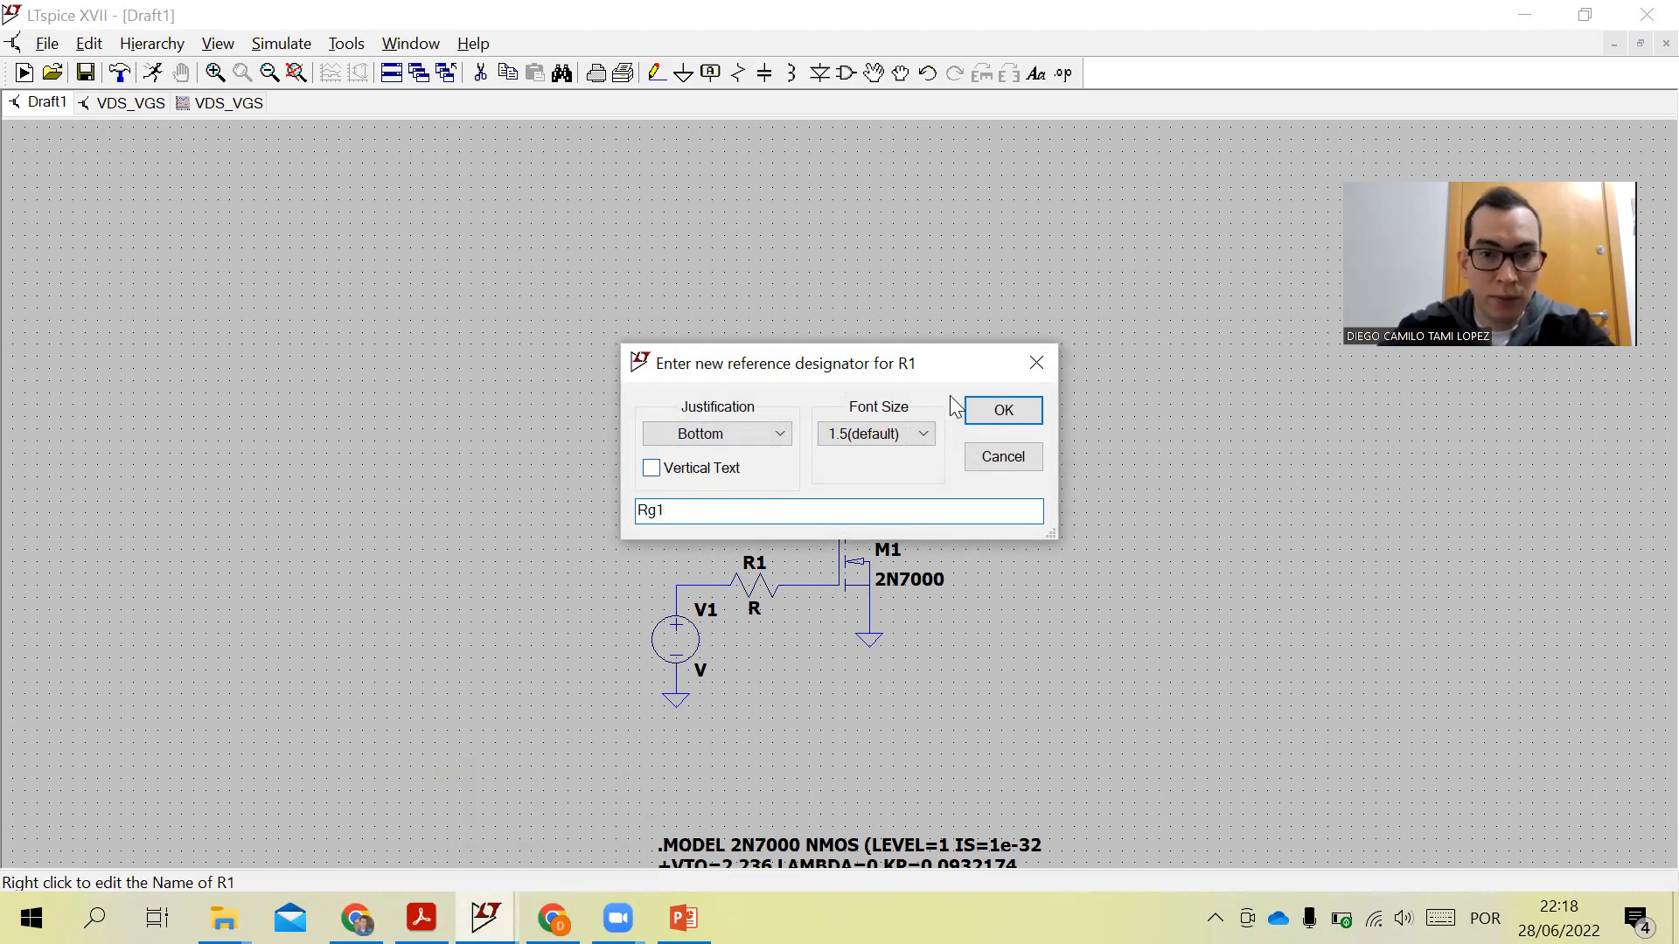
pyautogui.click(997, 413)
pyautogui.rightClick(756, 609)
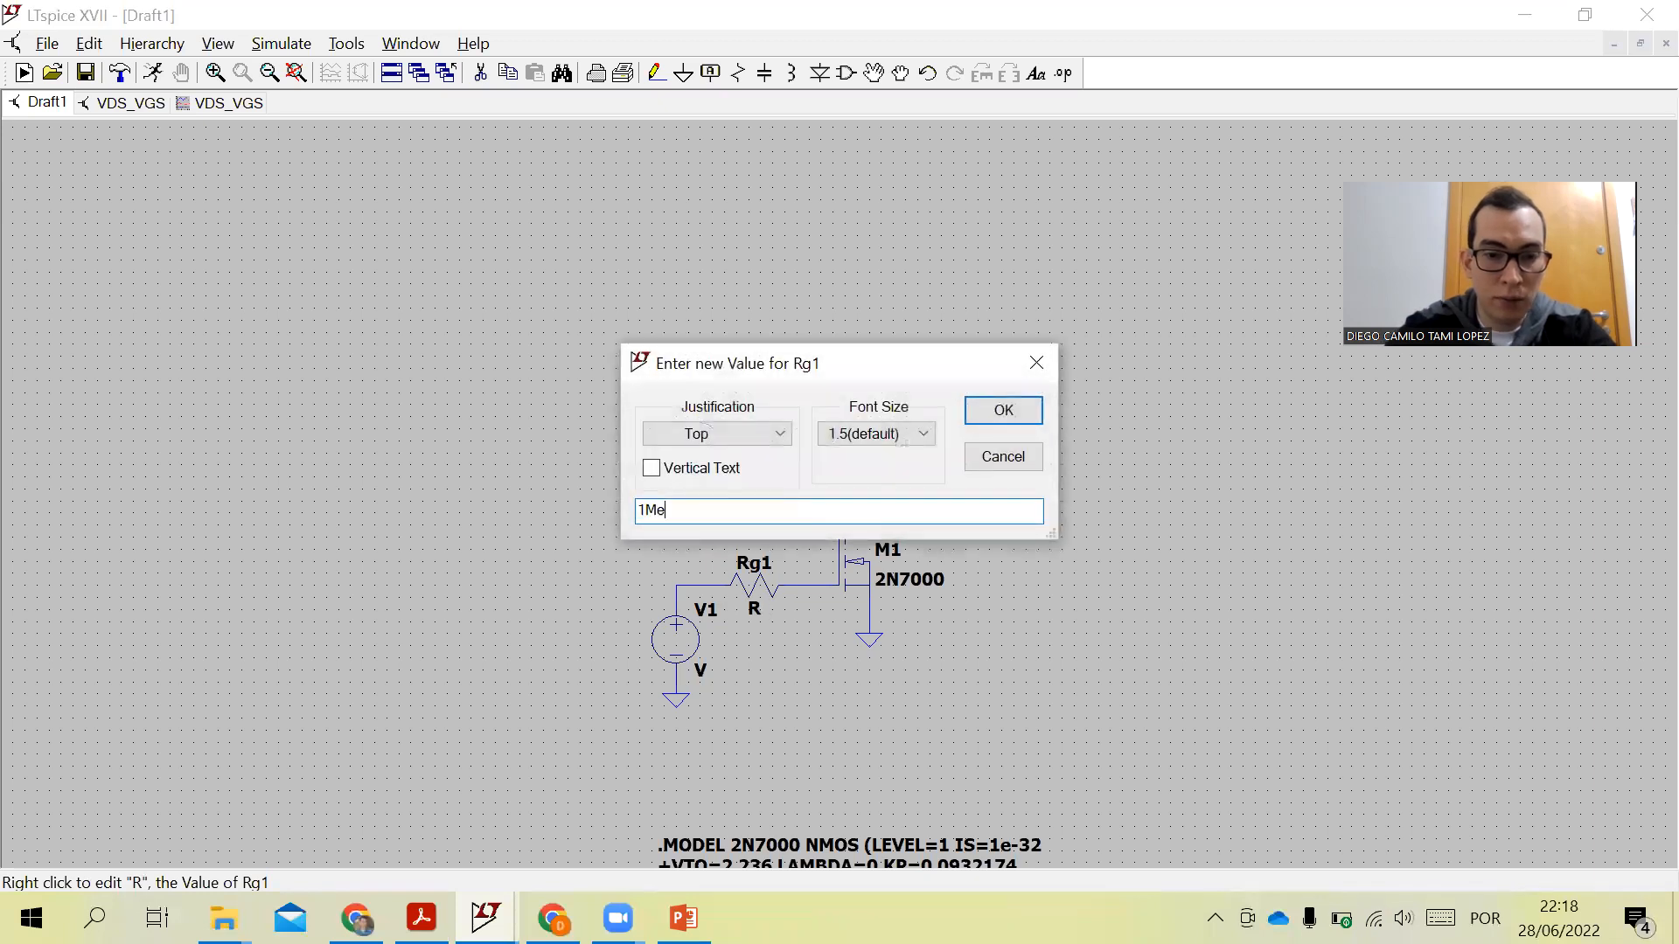
pyautogui.write('1Meg')
pyautogui.click(1003, 411)
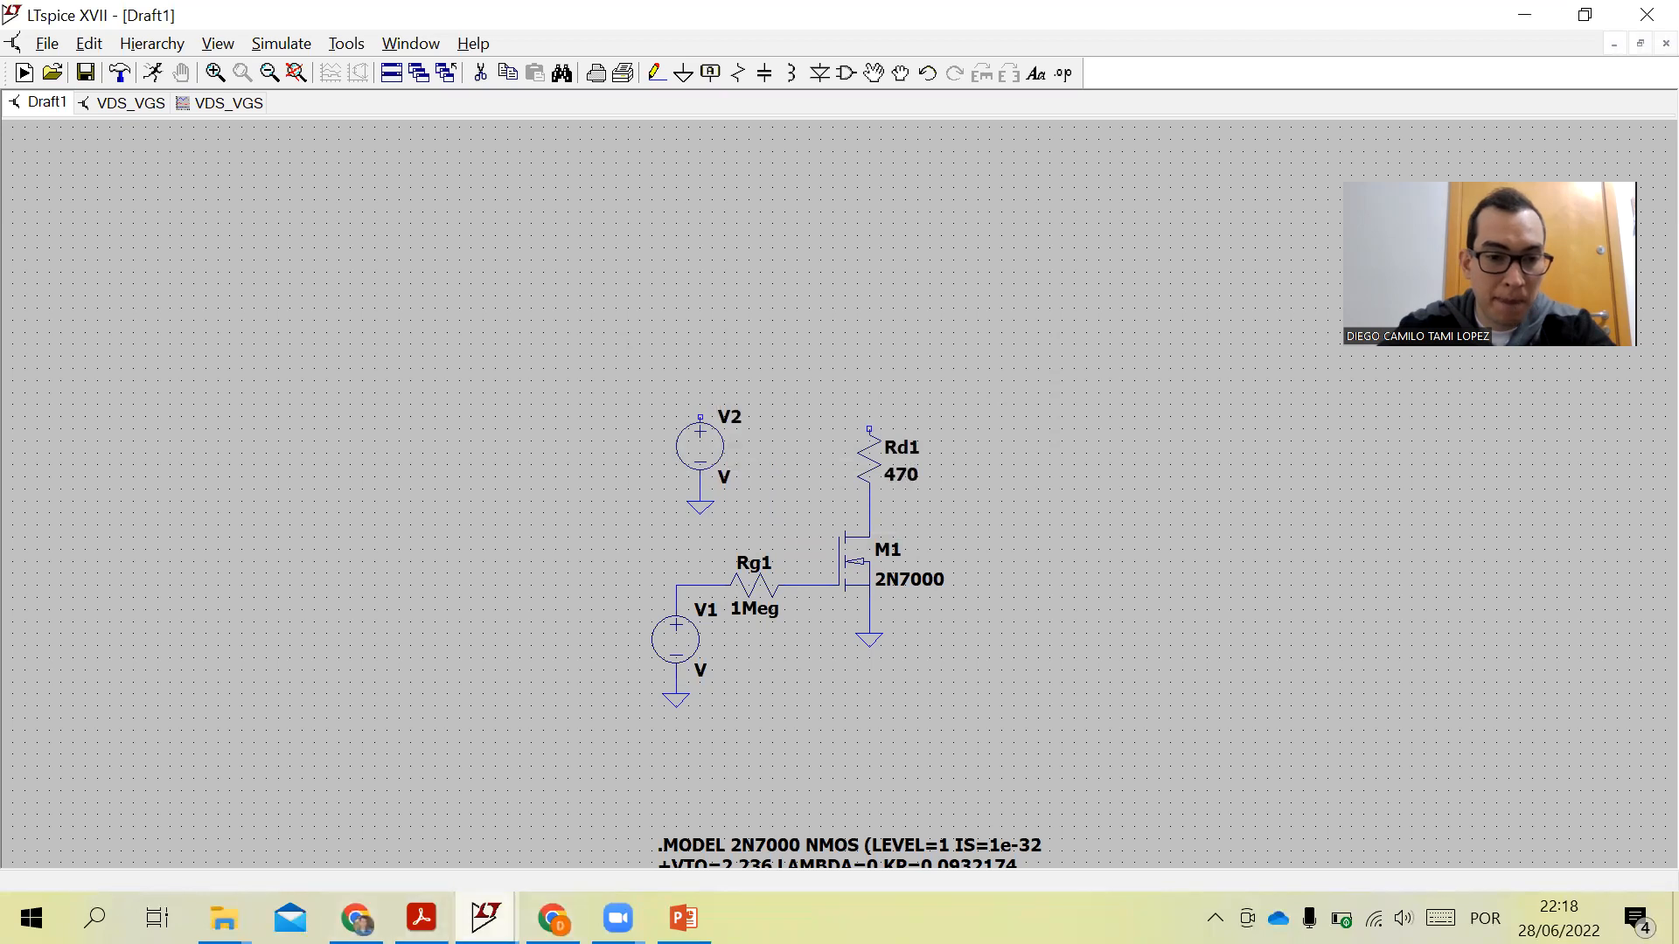
# - Following the reference schematic in the PDF, rename source V1 to VGS
pyautogui.click(421, 918)
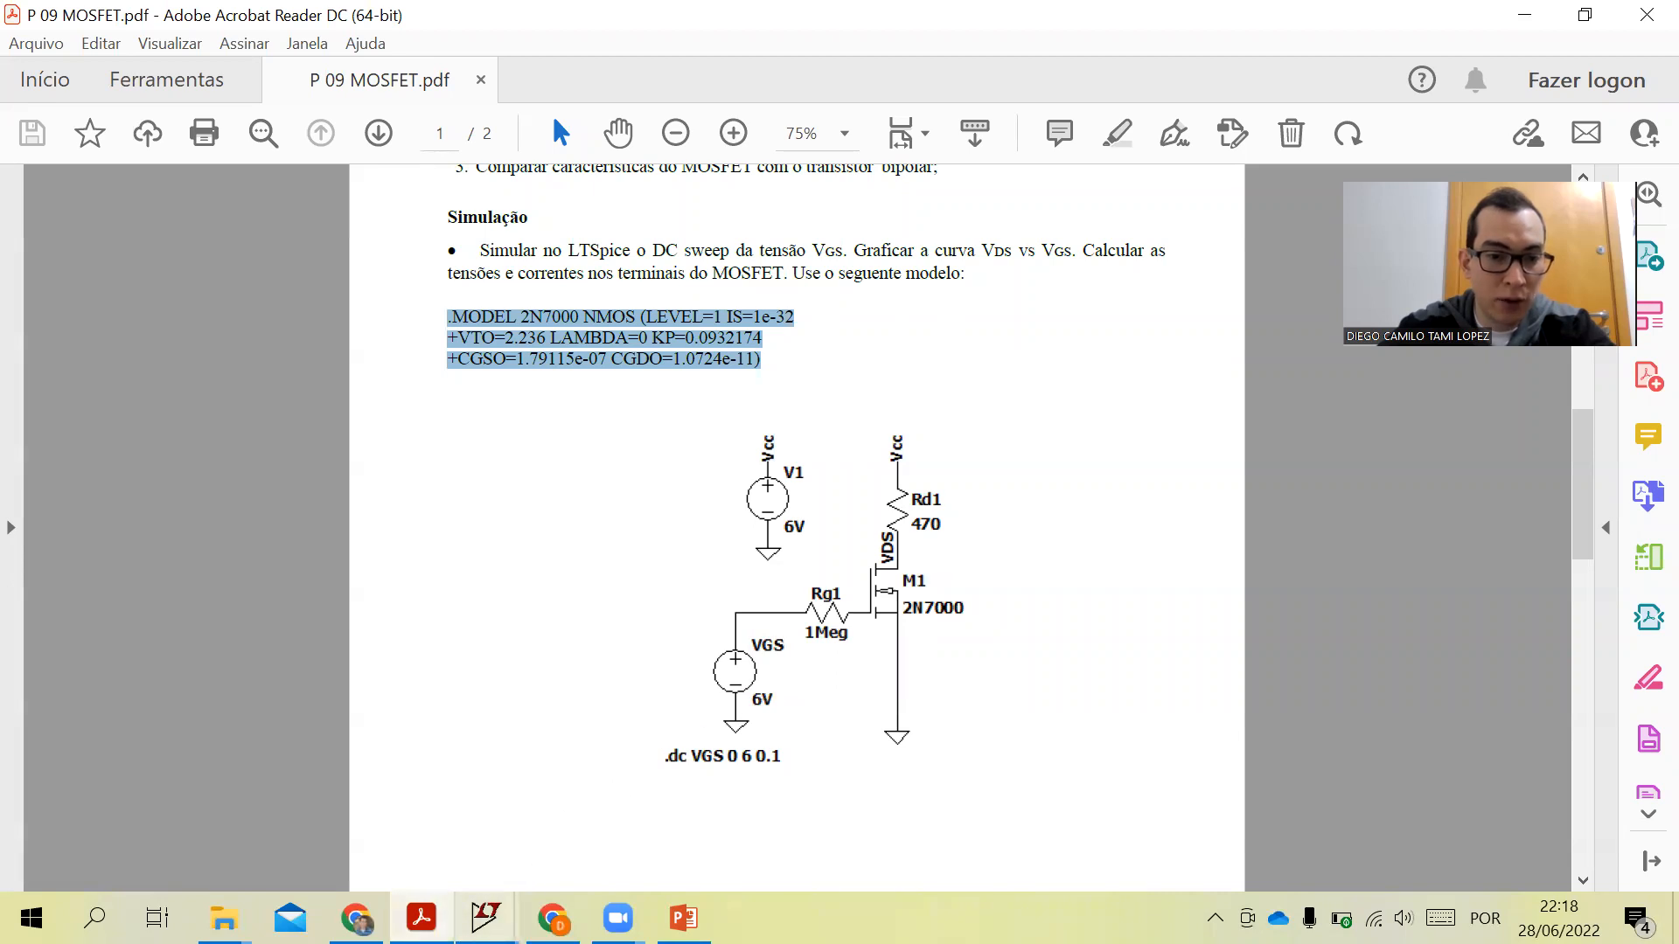
pyautogui.moveTo(485, 917)
pyautogui.click(581, 847)
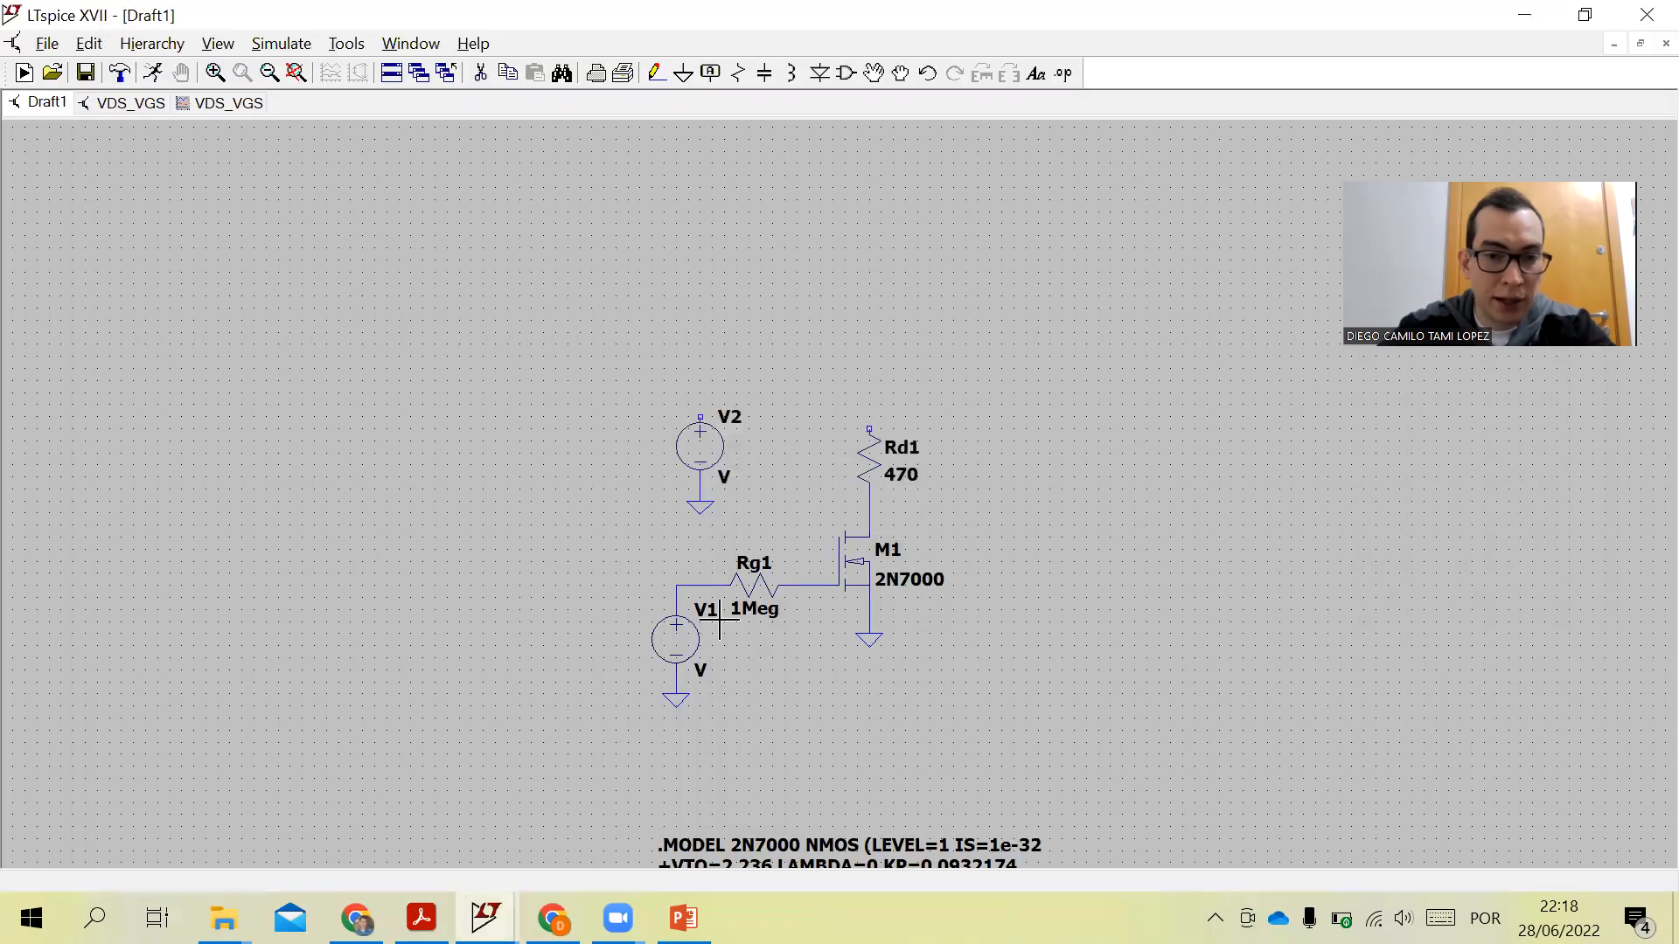
pyautogui.rightClick(707, 614)
pyautogui.click(677, 514)
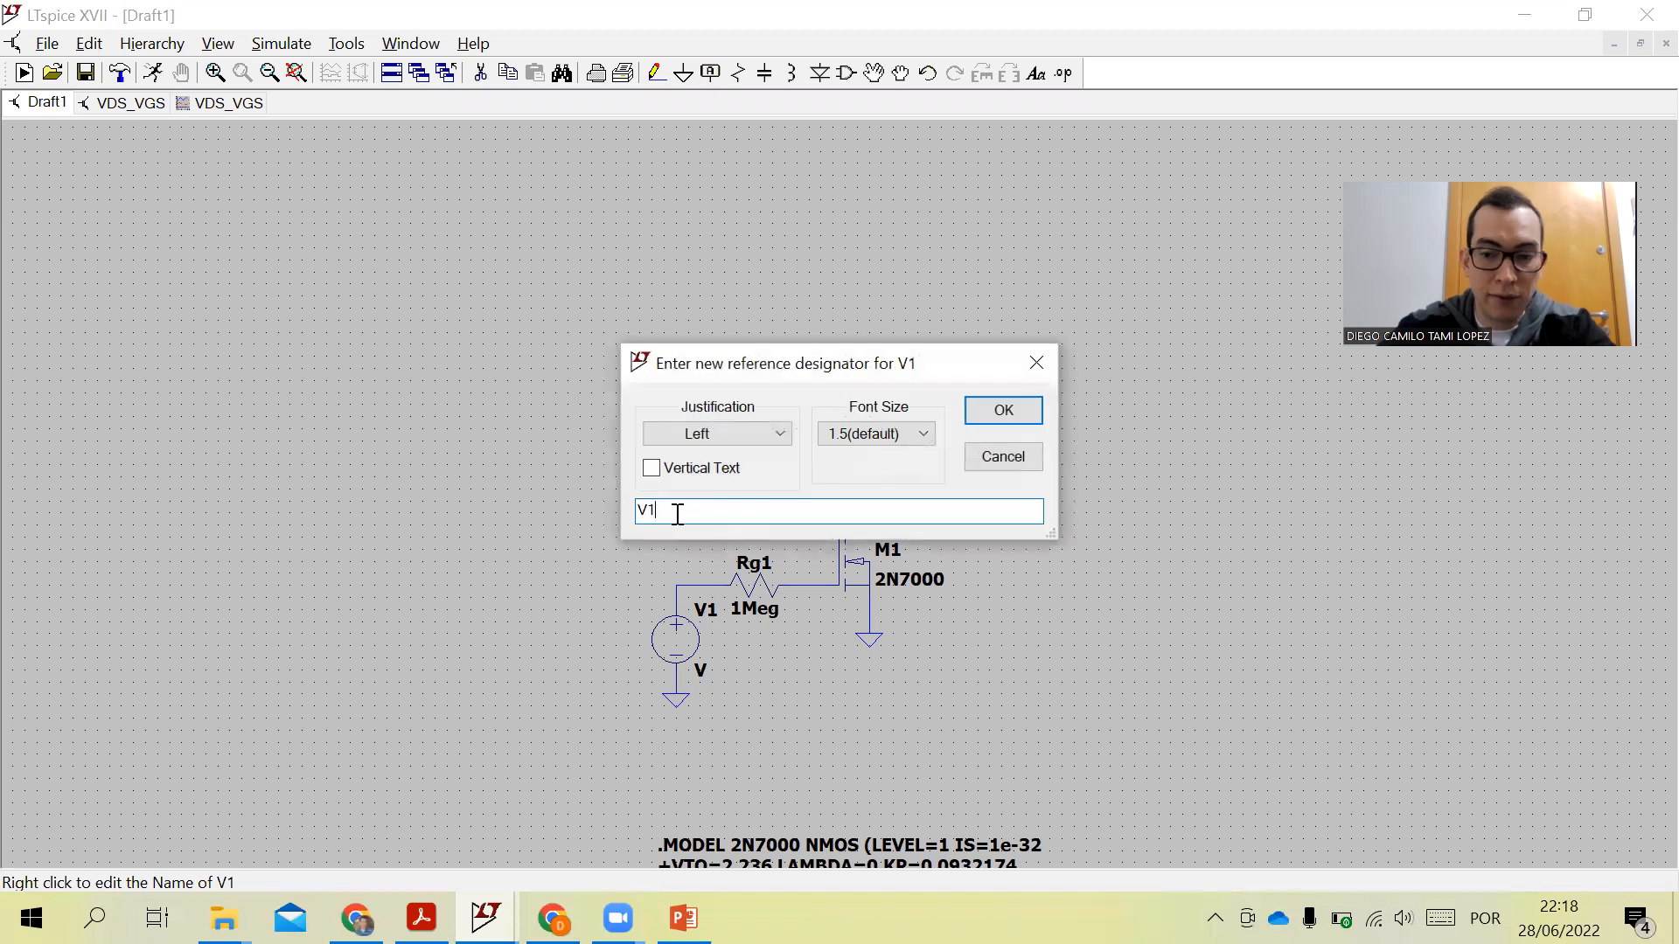
pyautogui.write('Gs')
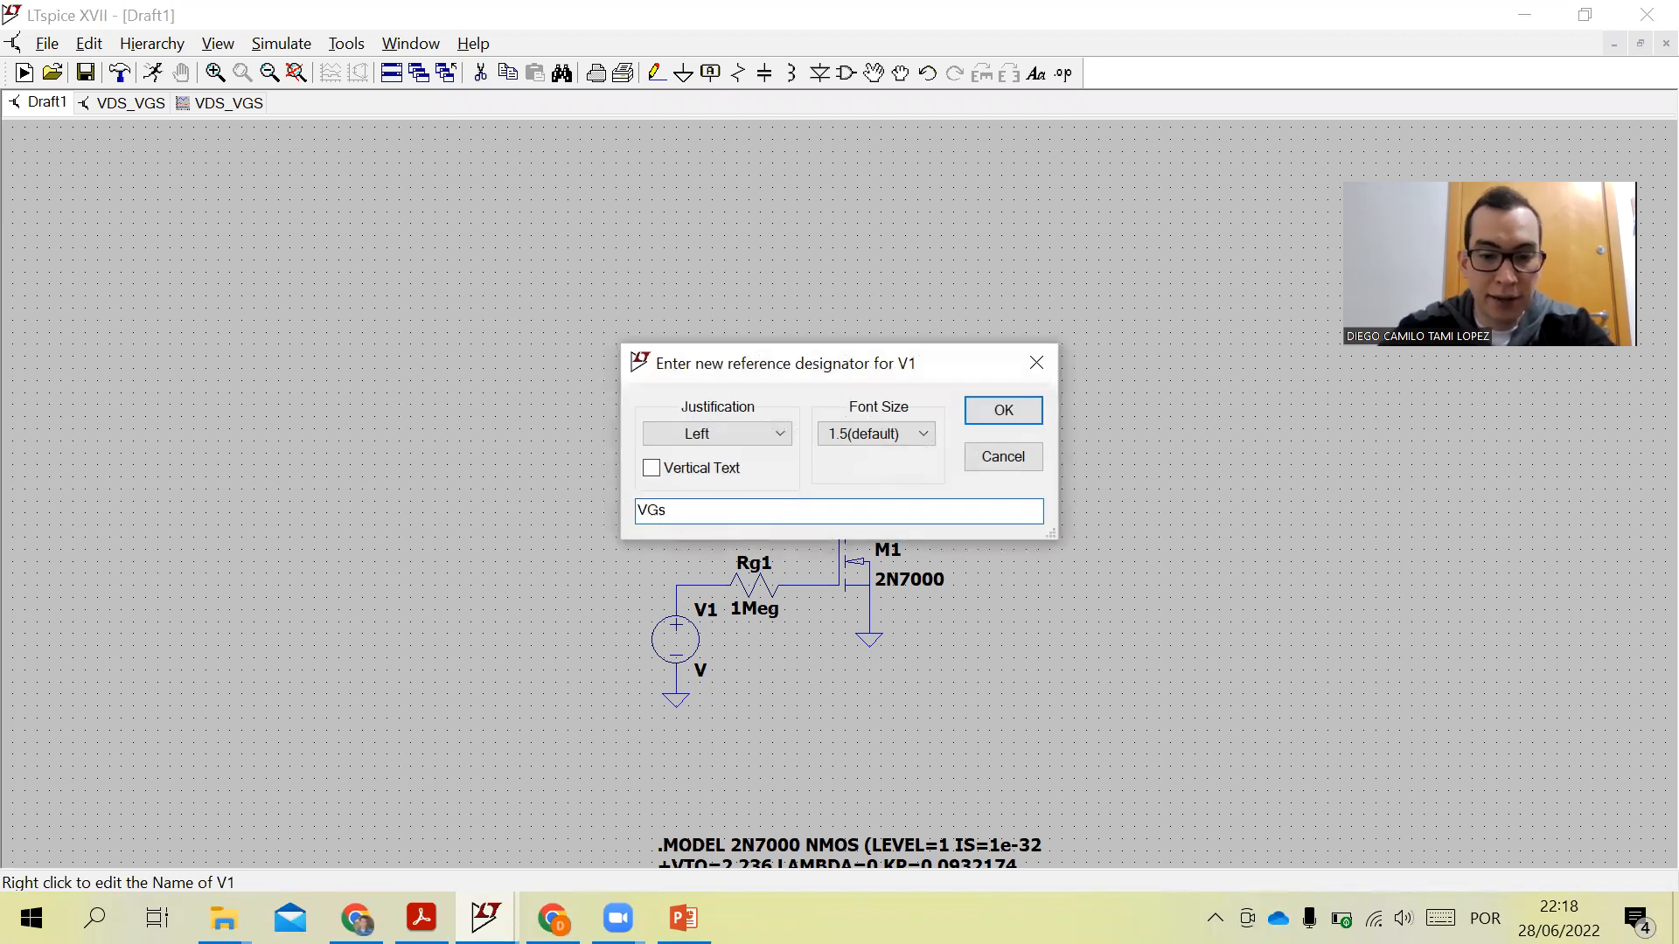
pyautogui.write('S')
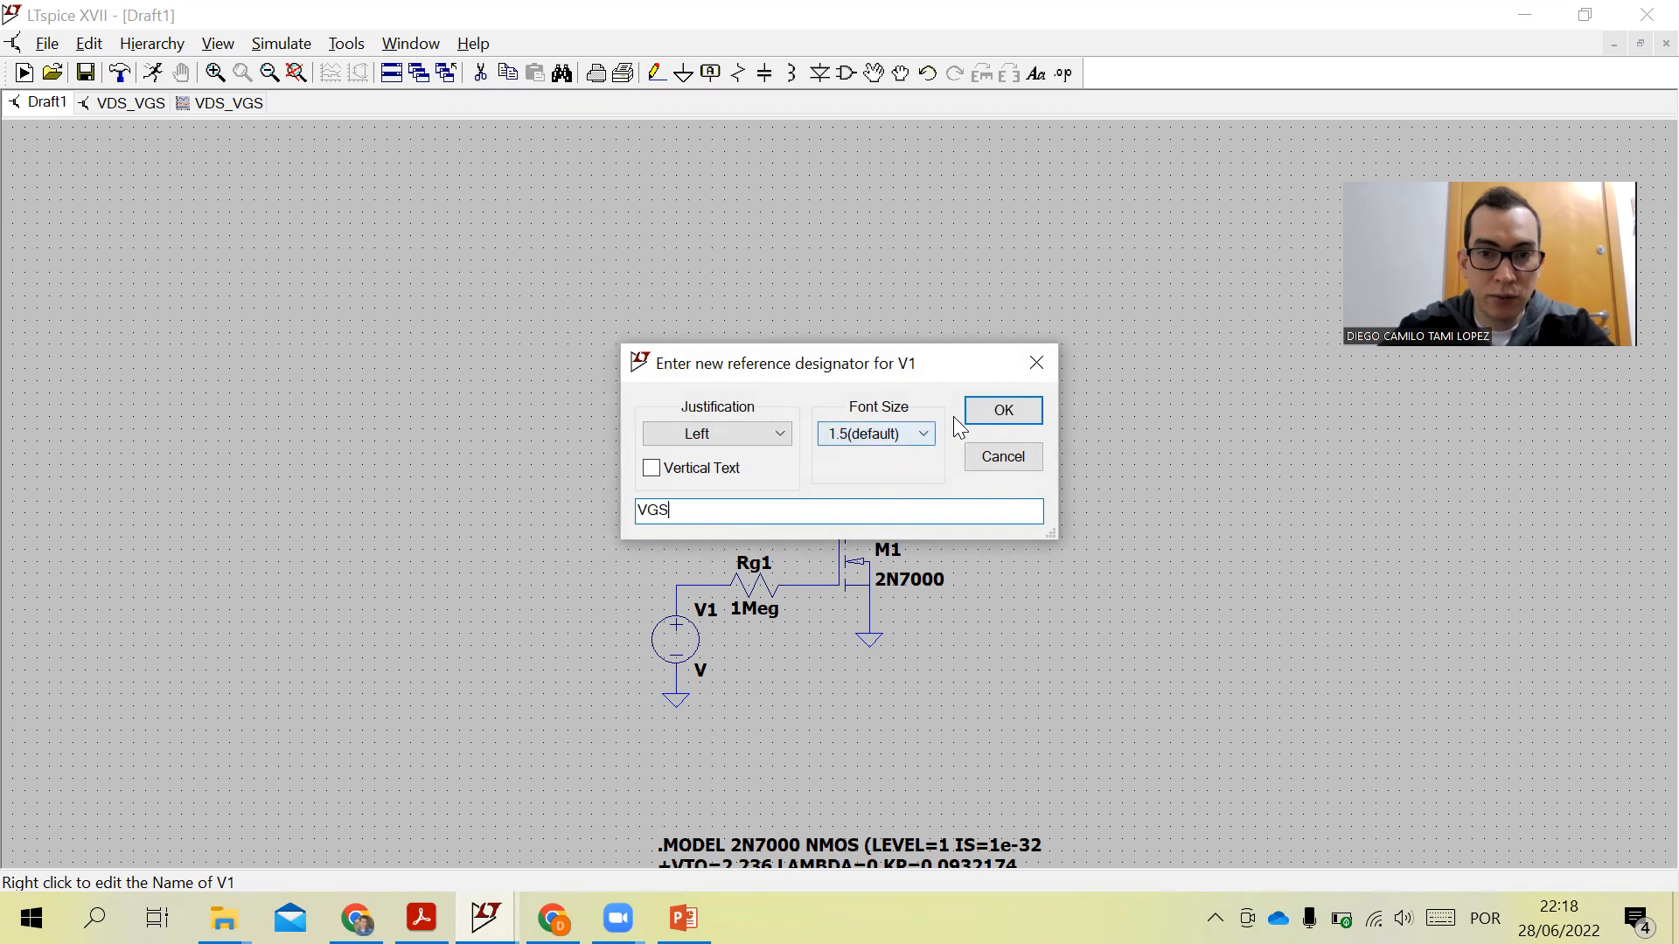
pyautogui.click(984, 427)
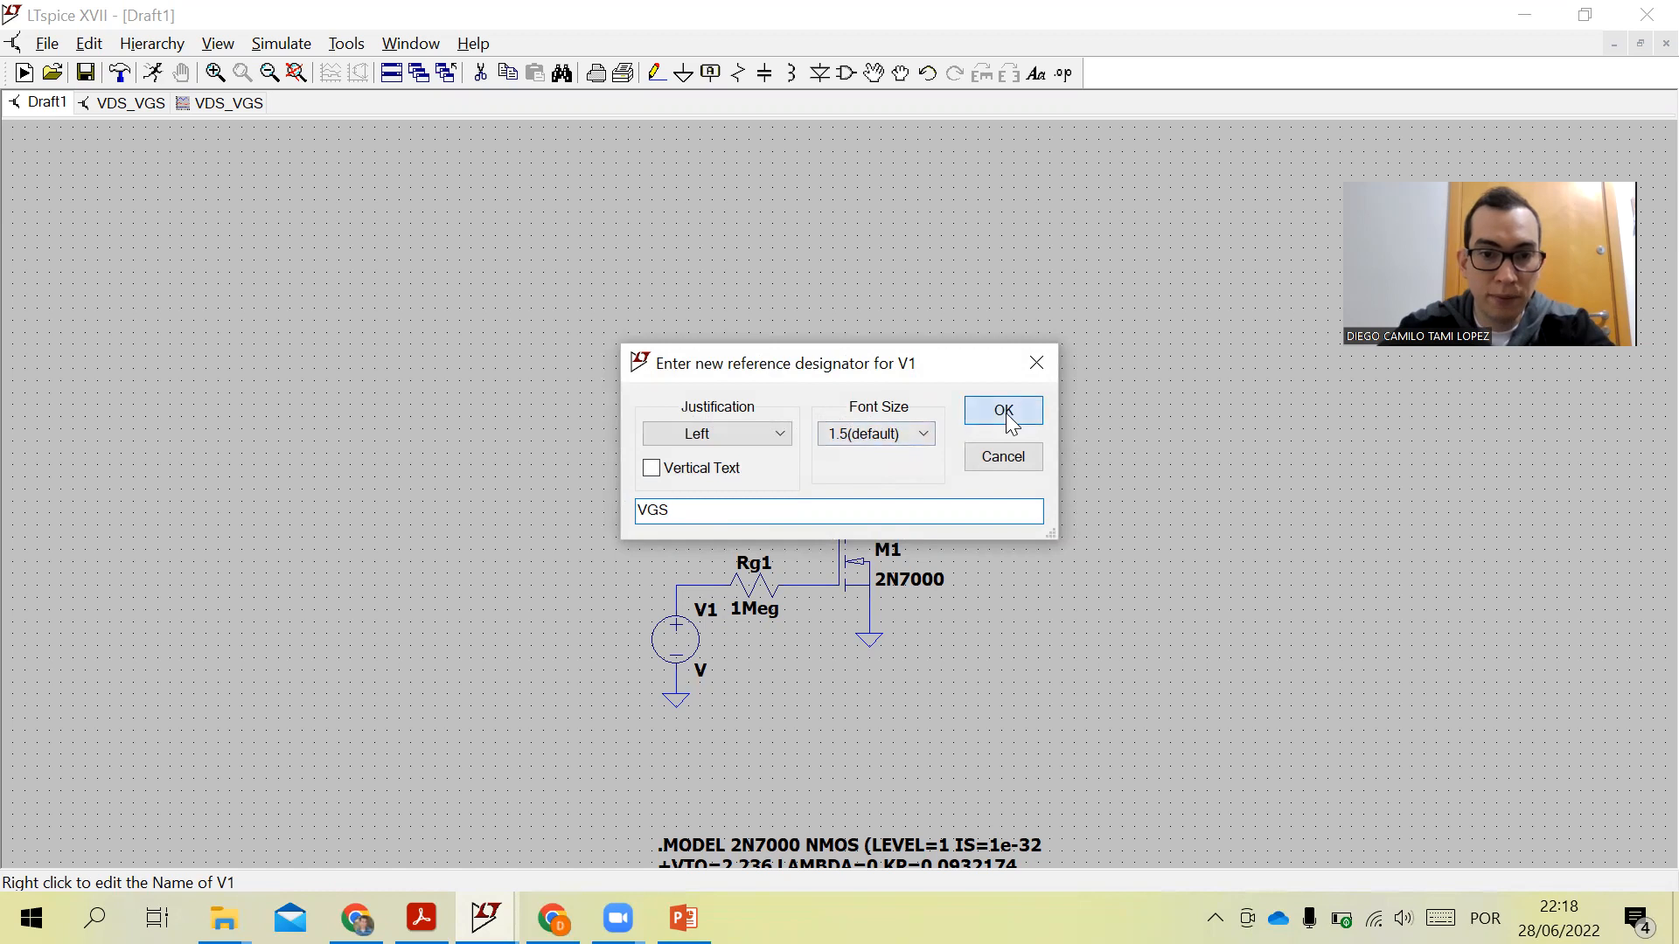
# - Set the VGS source's value to 6V, as in the reference schematic
pyautogui.rightClick(704, 673)
pyautogui.write('6')
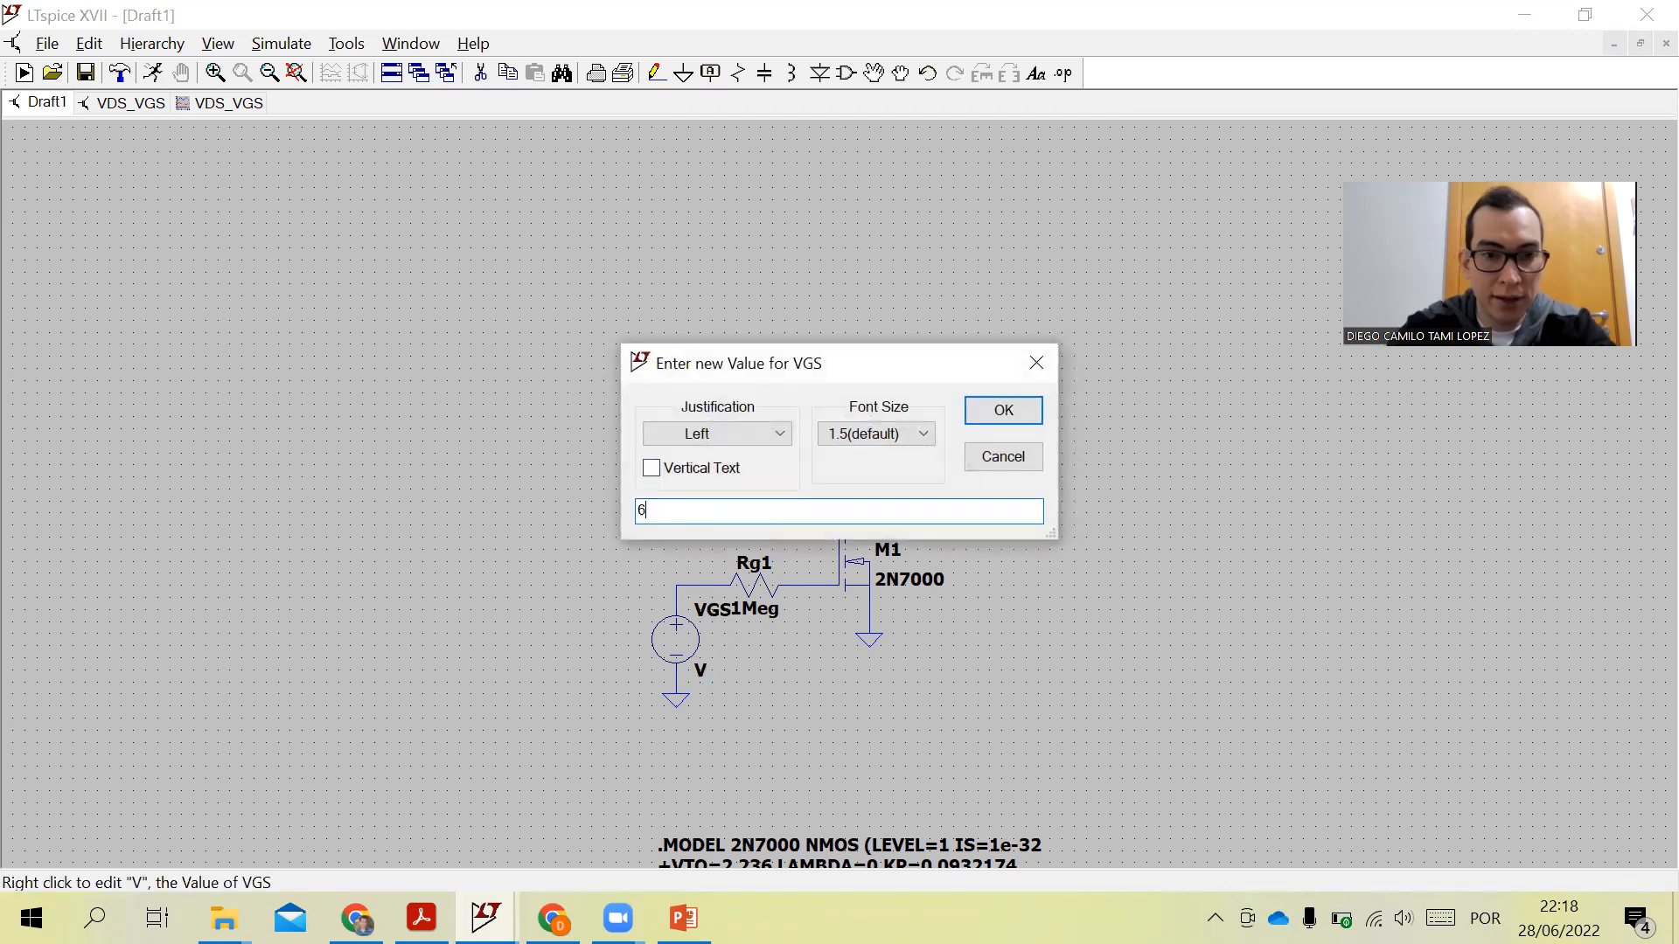
pyautogui.click(1003, 414)
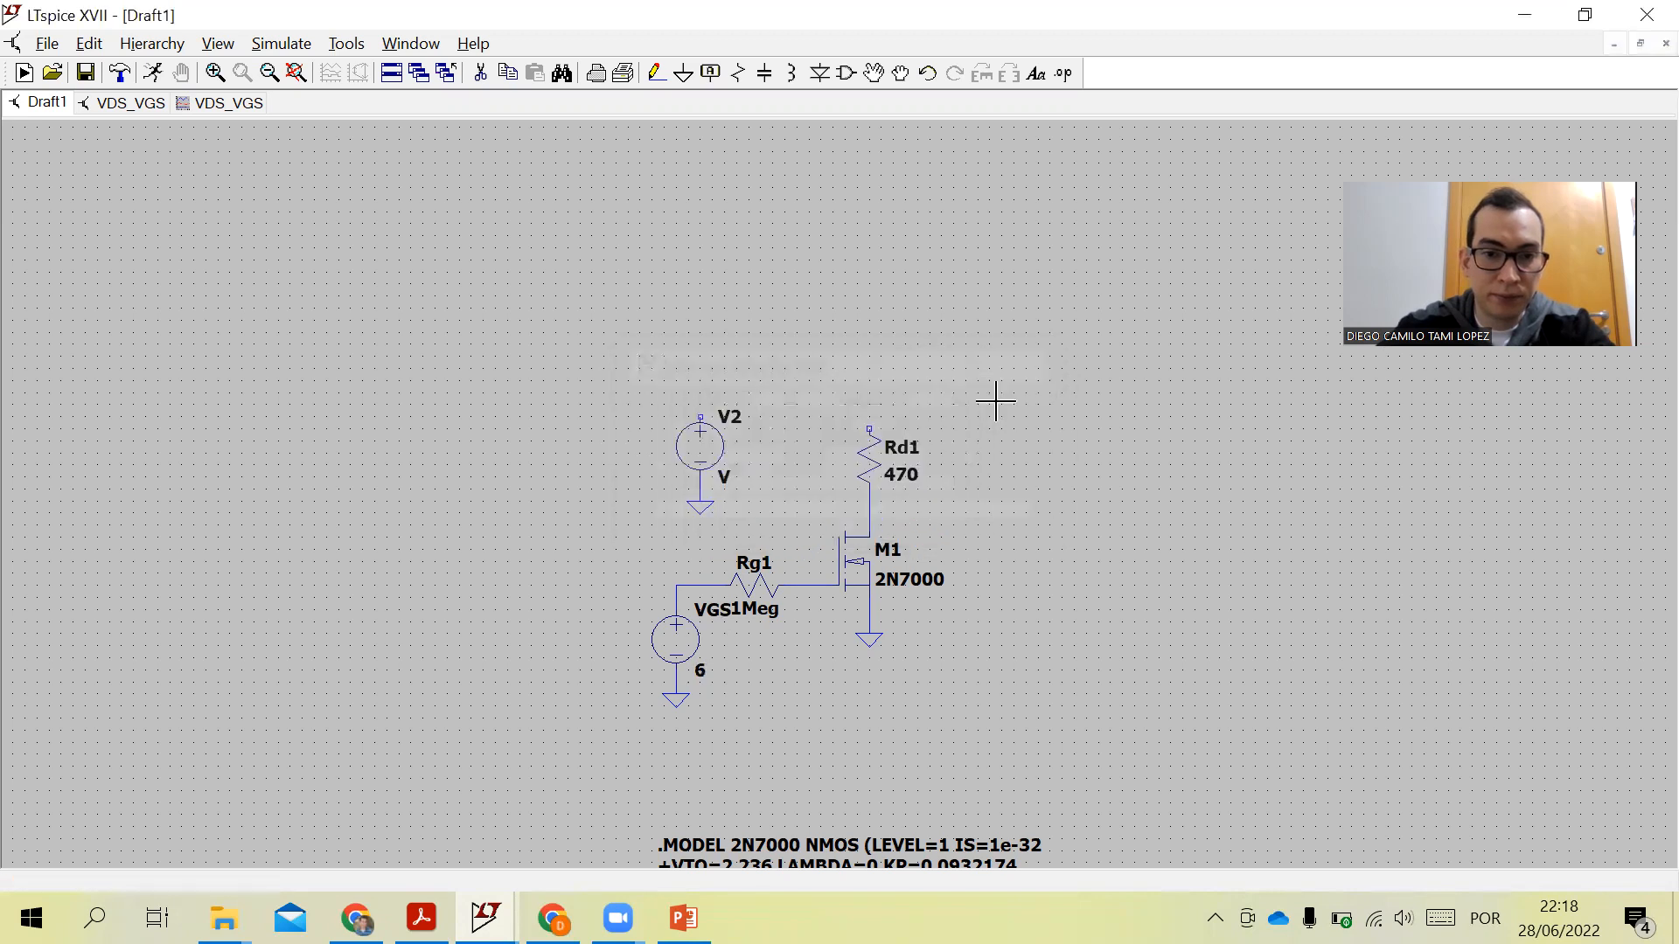
pyautogui.click(485, 918)
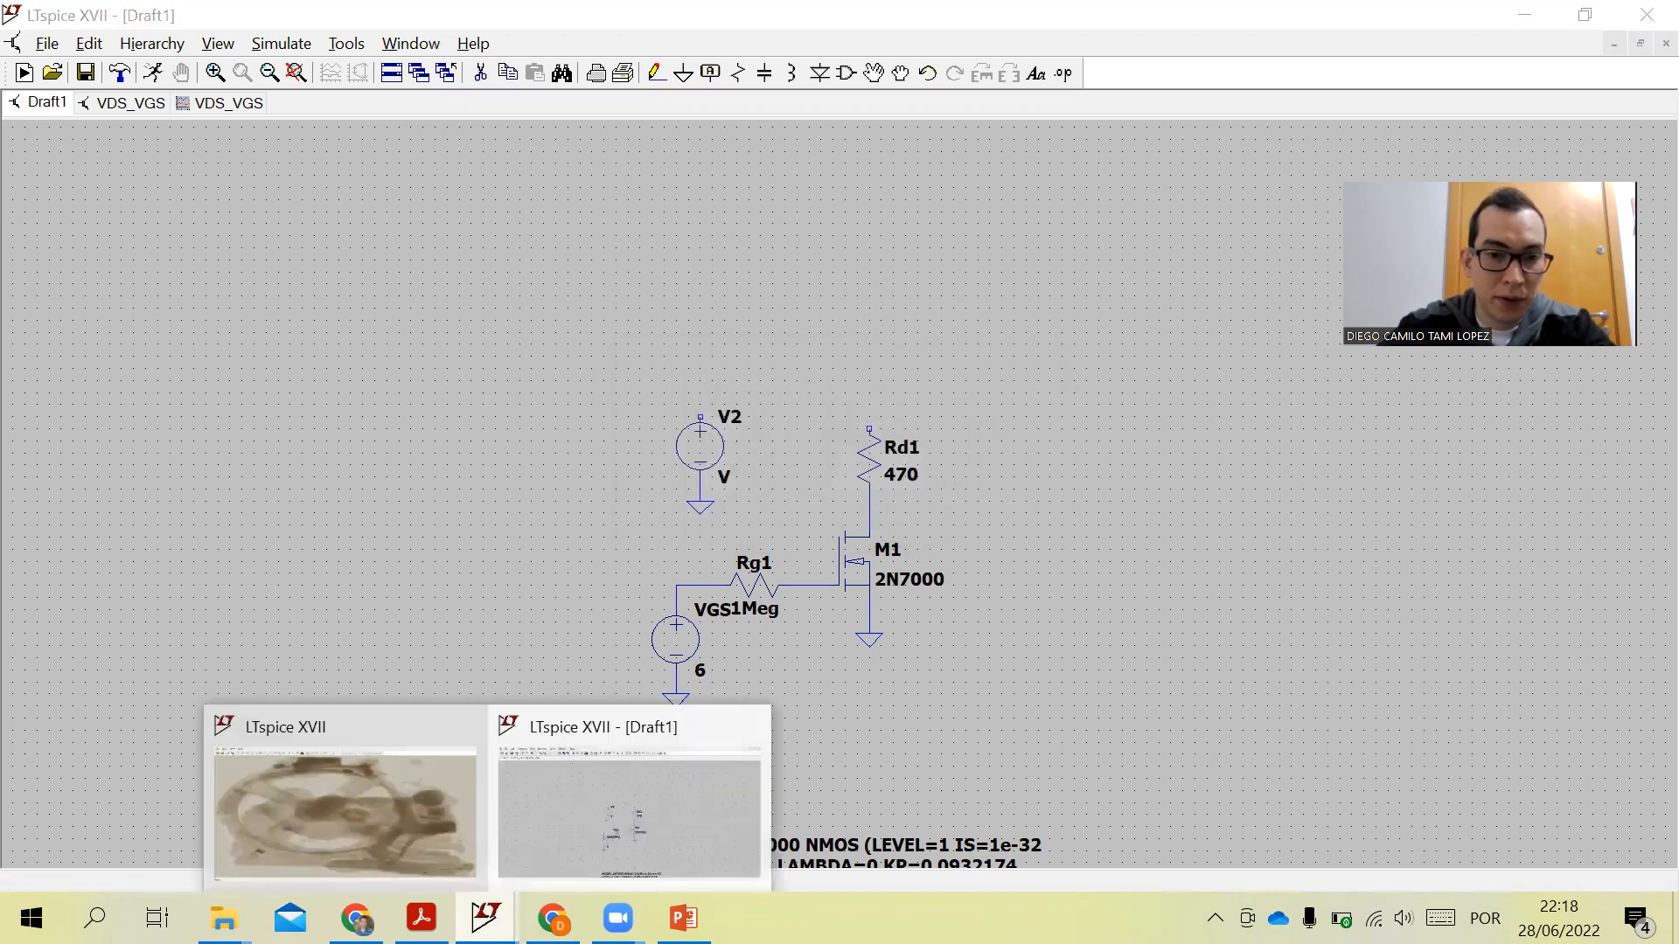
pyautogui.click(421, 918)
pyautogui.click(422, 918)
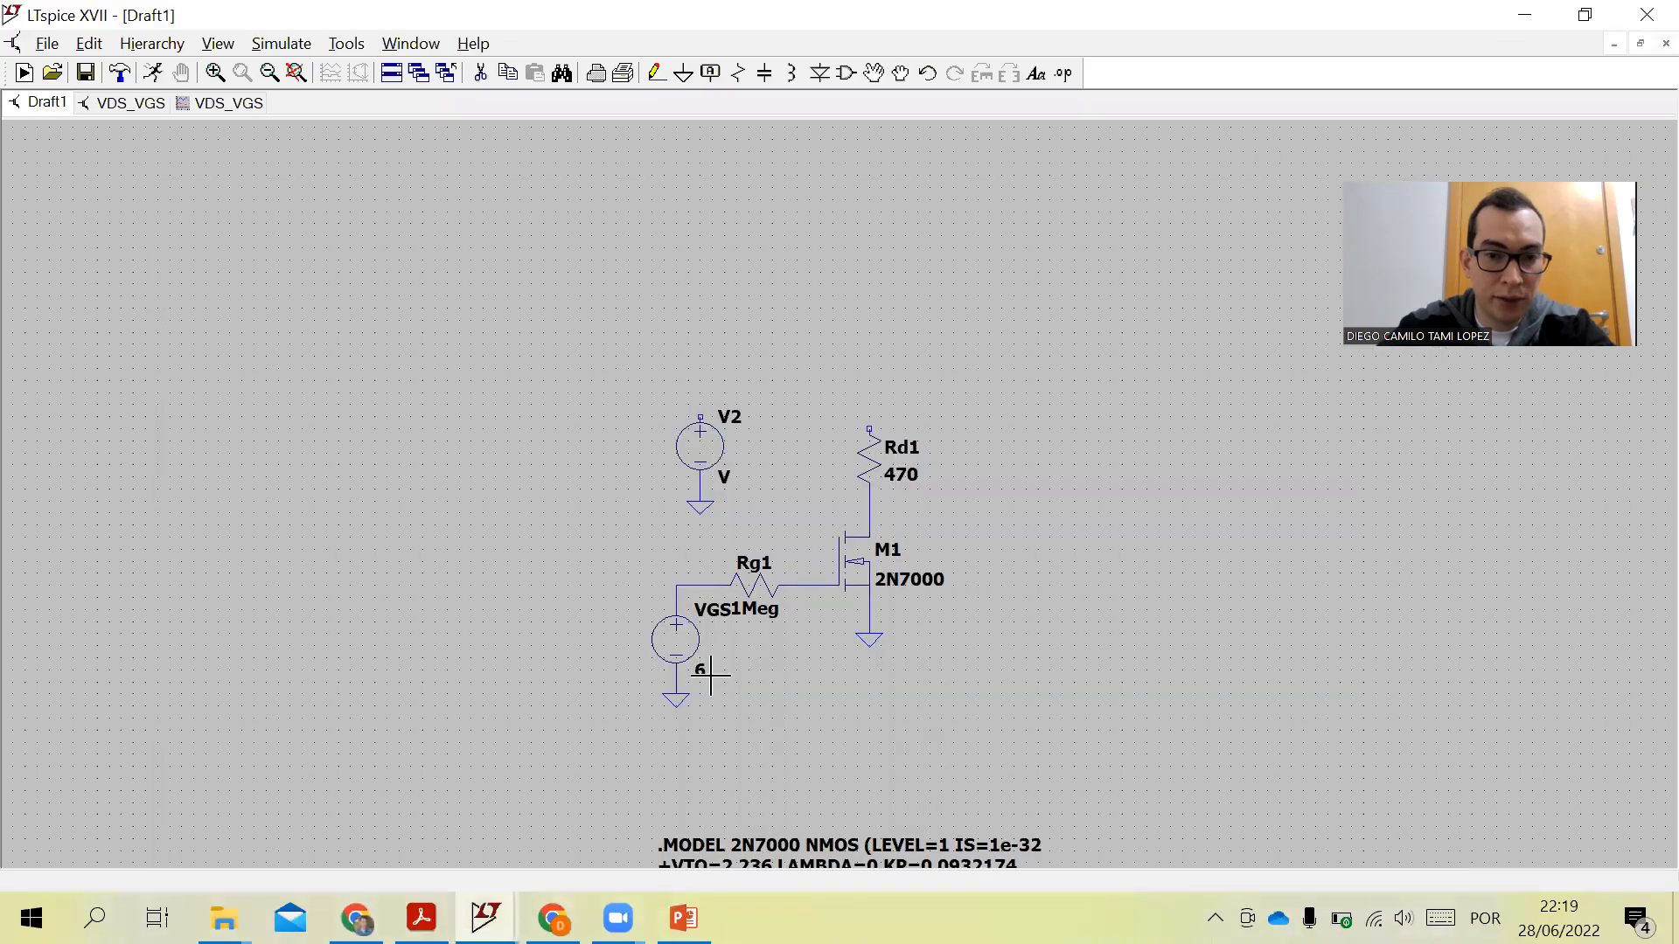
pyautogui.rightClick(690, 700)
pyautogui.rightClick(700, 671)
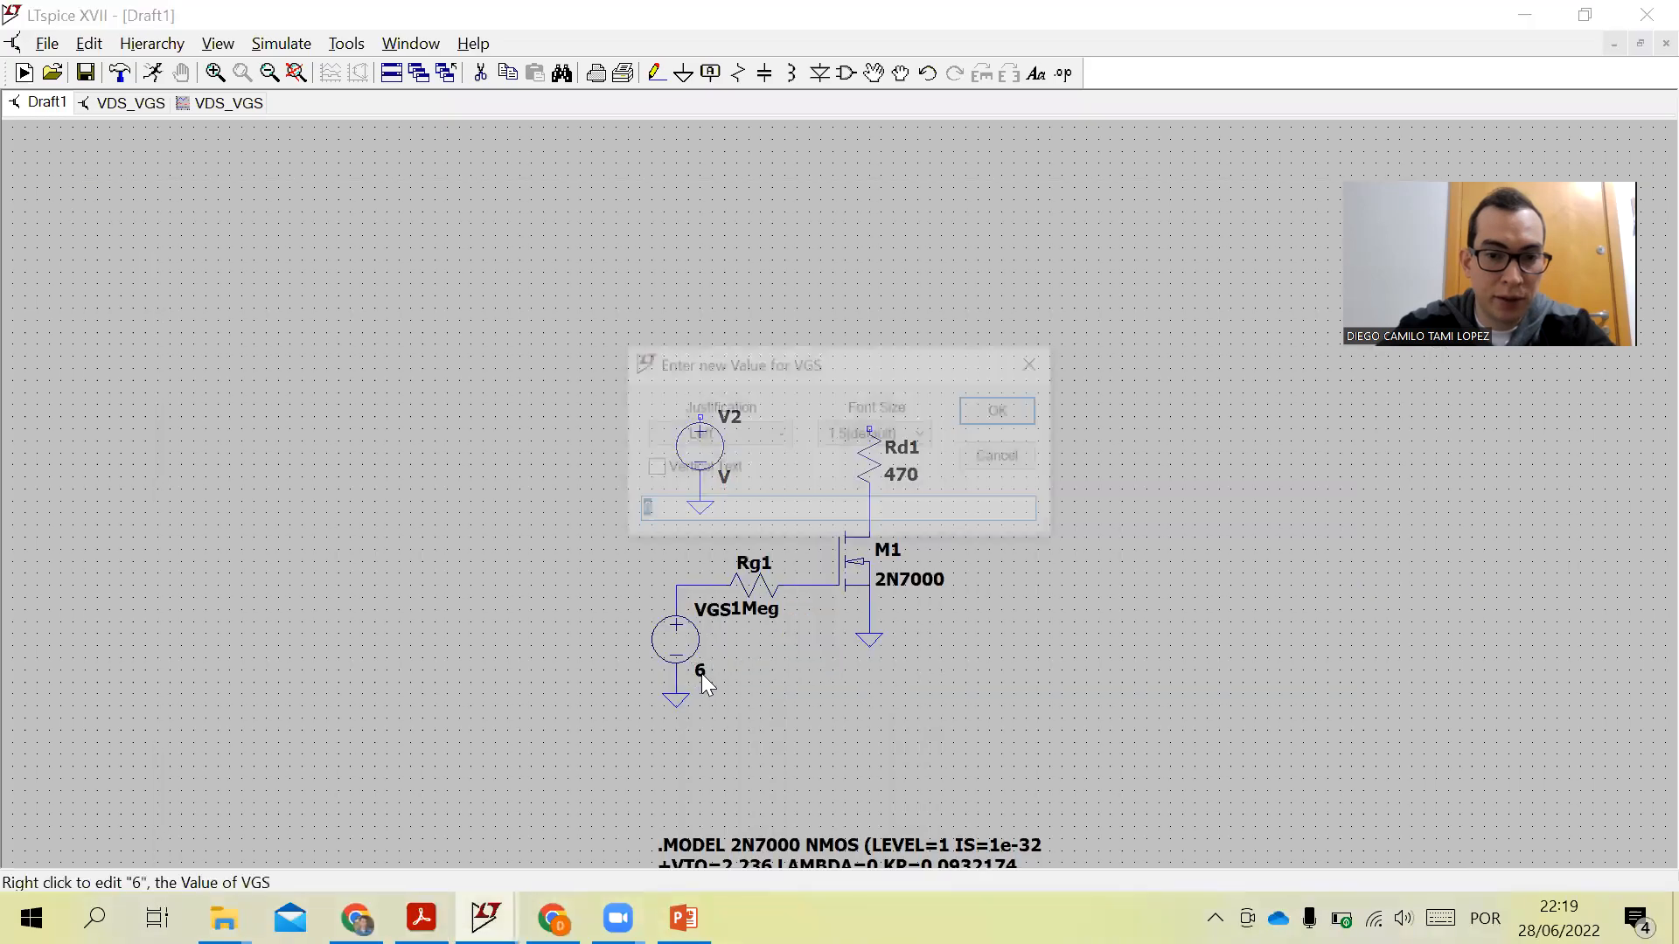
pyautogui.click(716, 503)
pyautogui.write('V')
pyautogui.click(1005, 410)
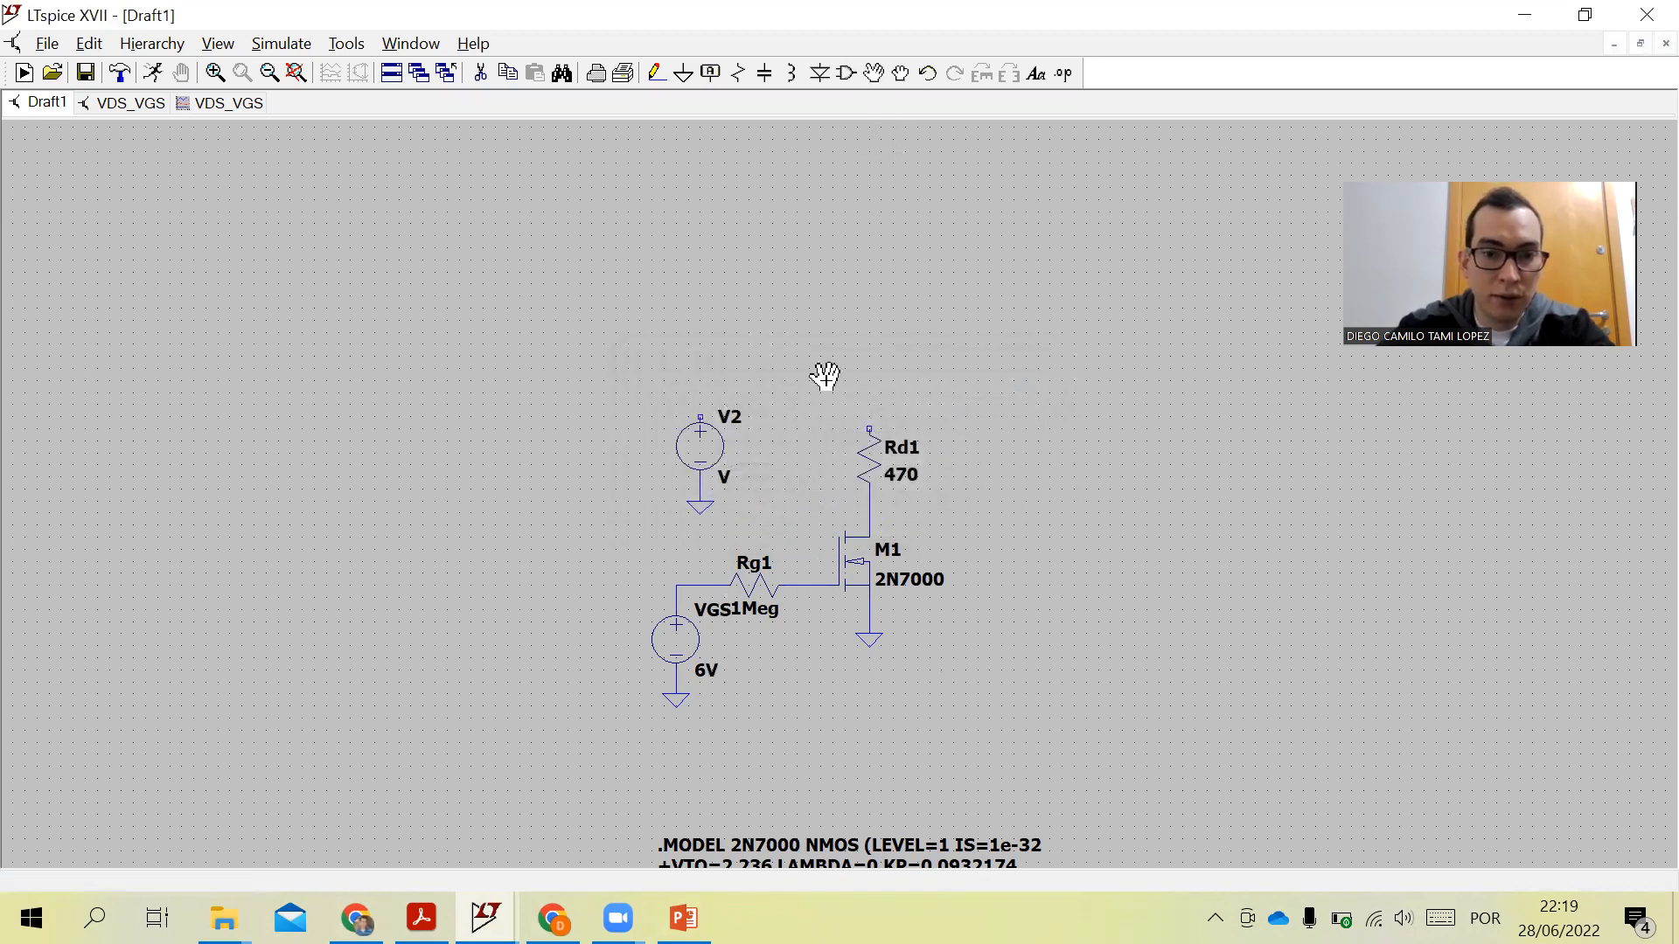
# - Move the VGS source slightly left and redraw its wire to Rg1
pyautogui.click(675, 638)
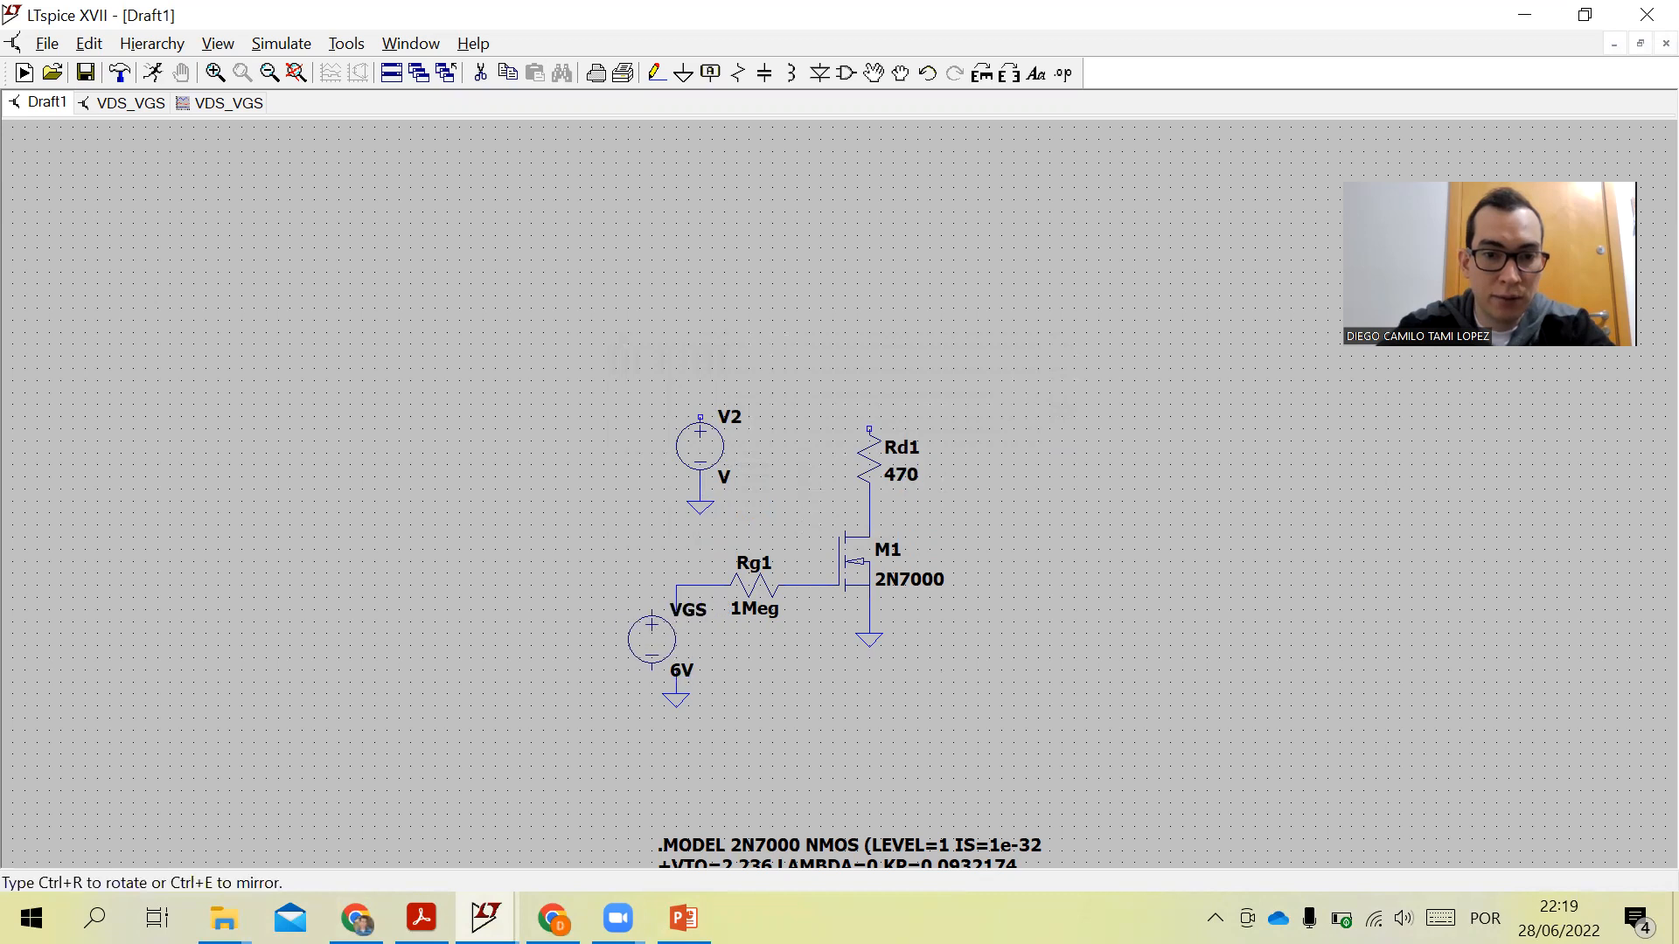
pyautogui.click(675, 638)
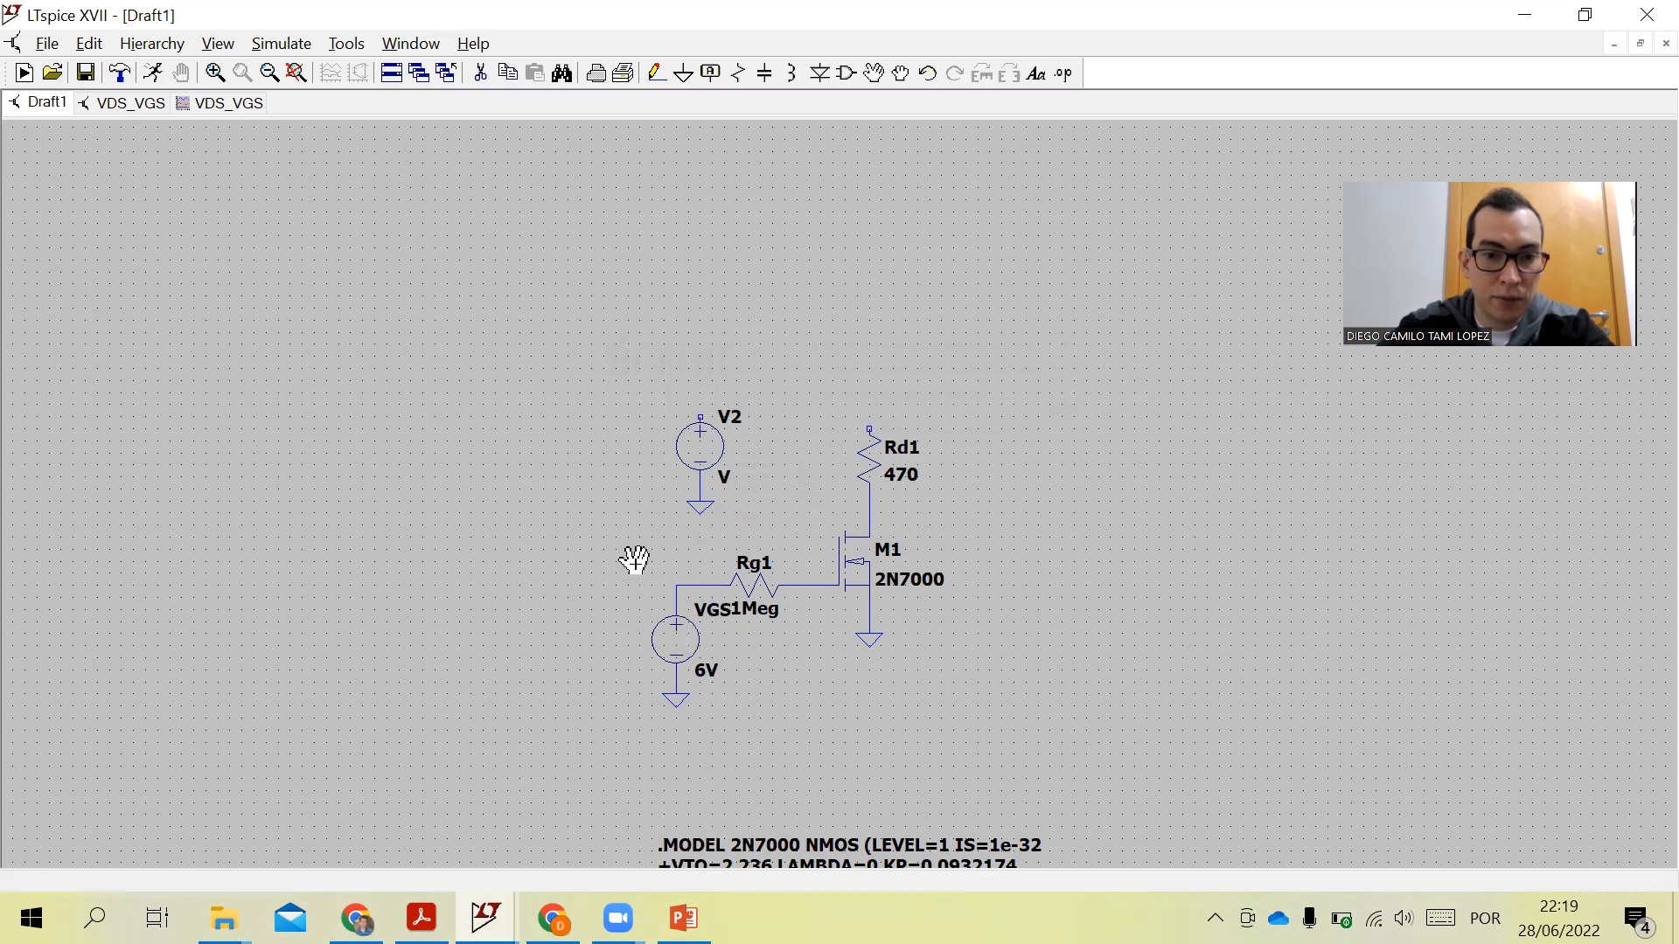
pyautogui.click(686, 691)
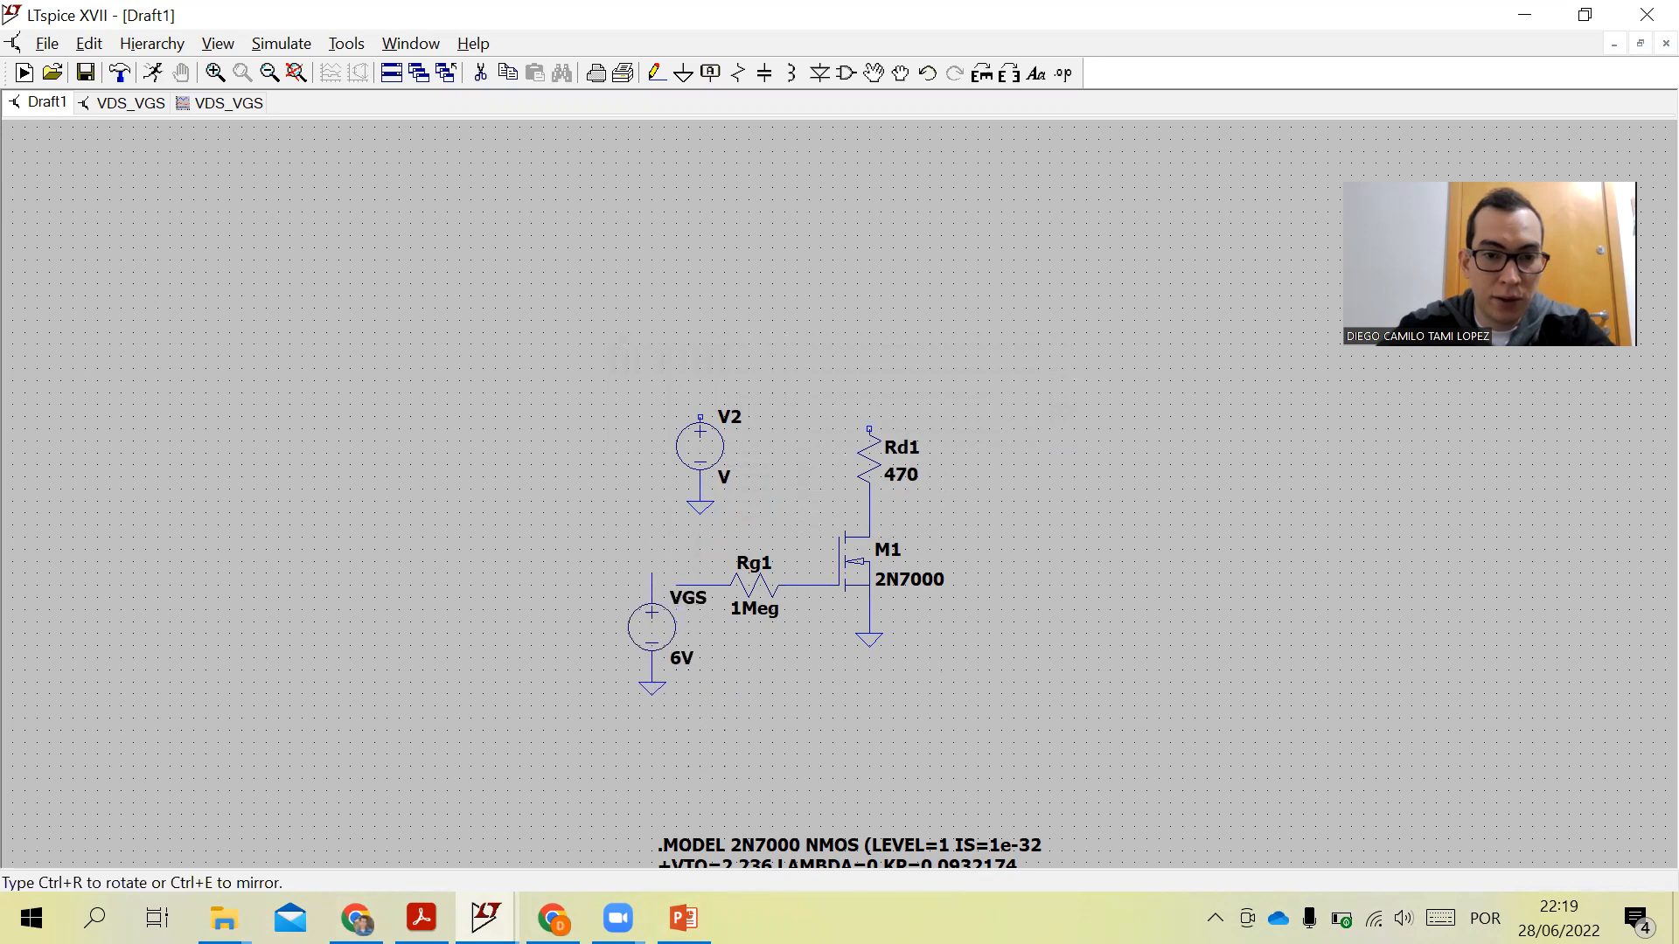
pyautogui.click(651, 691)
pyautogui.click(656, 73)
pyautogui.click(676, 585)
pyautogui.click(639, 585)
pyautogui.press('Escape')
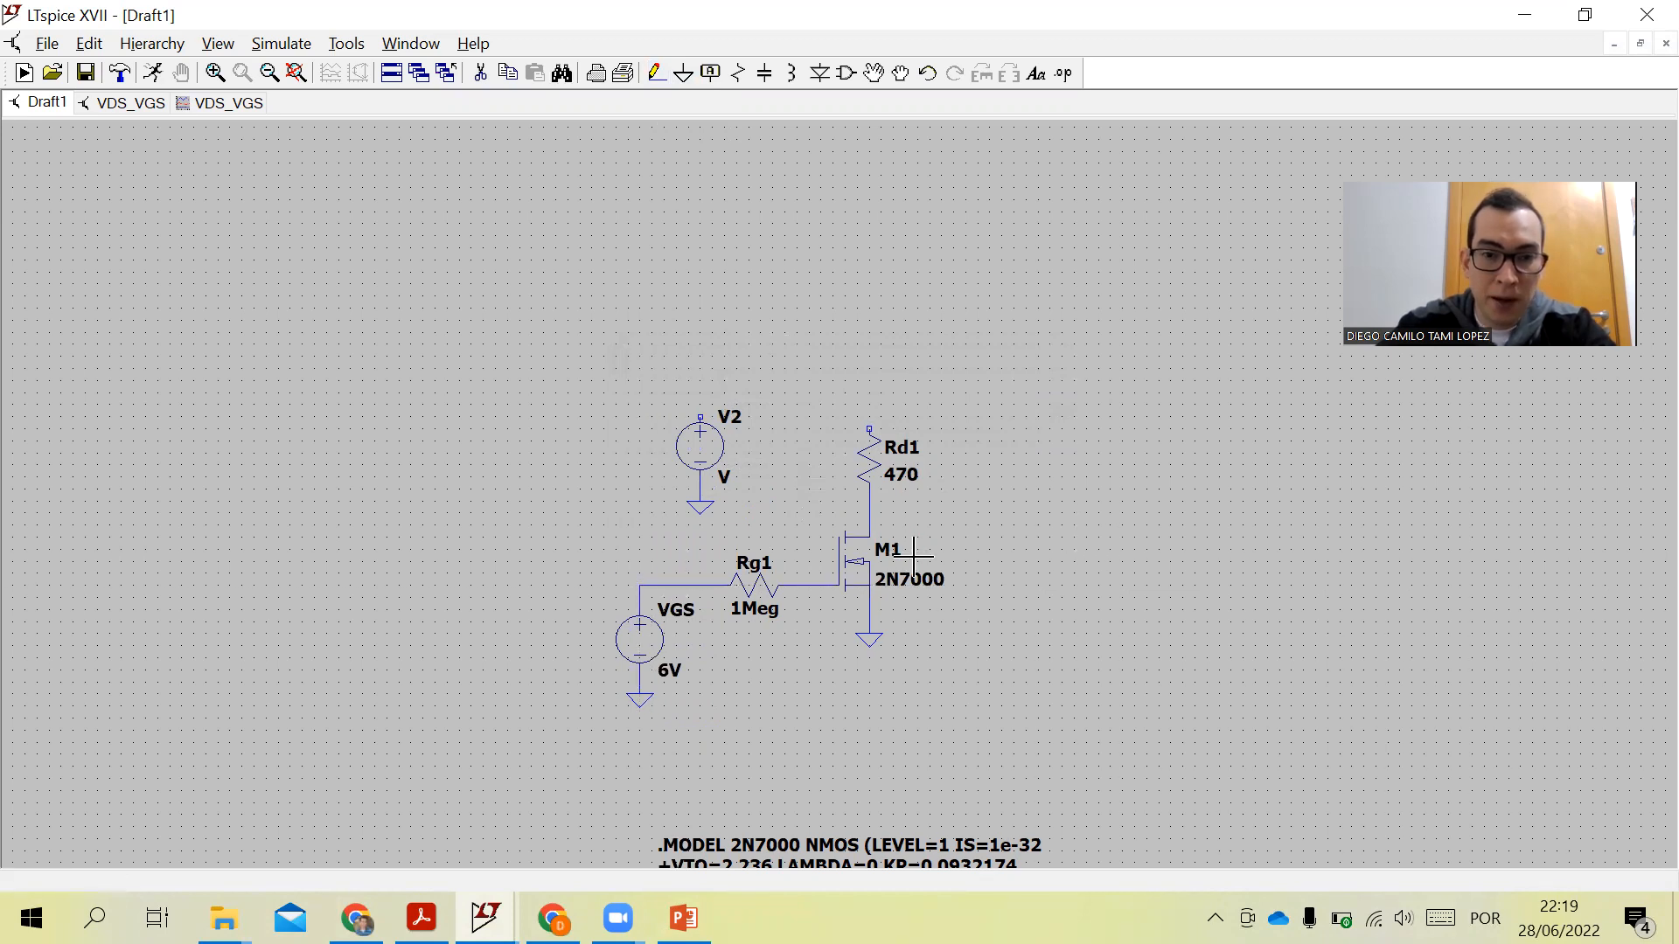
# - Compare the LTspice schematic with the reference schematic in the PDF
pyautogui.click(421, 918)
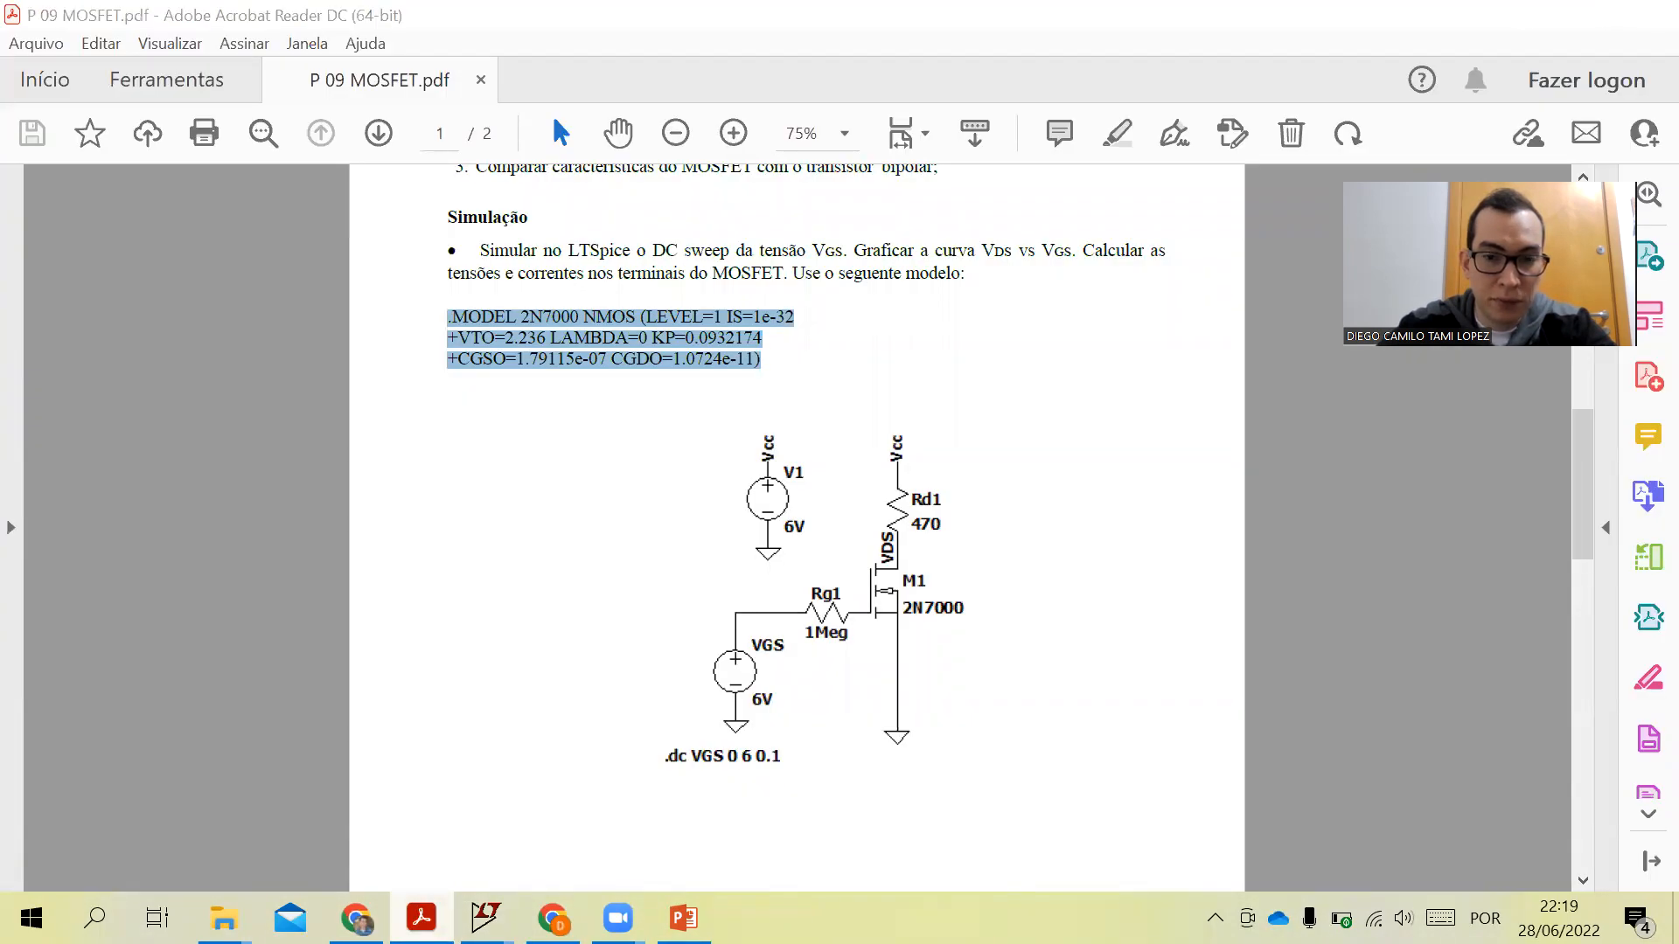
pyautogui.hotkey('alt', 'Tab')
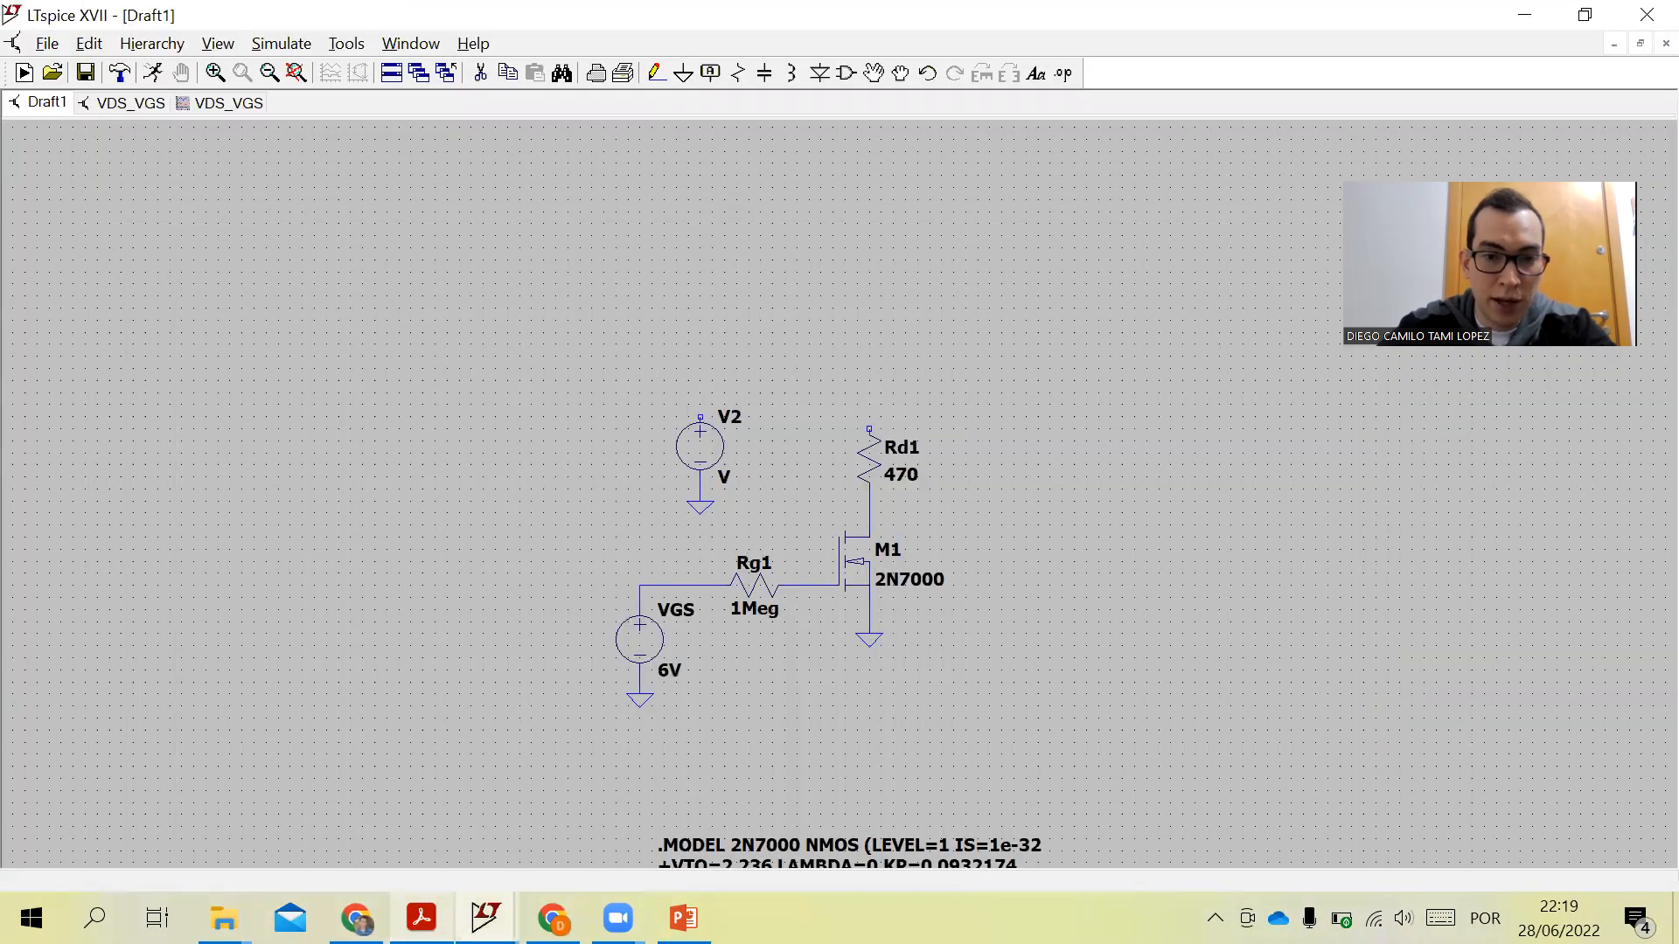
pyautogui.hotkey('alt', 'Tab')
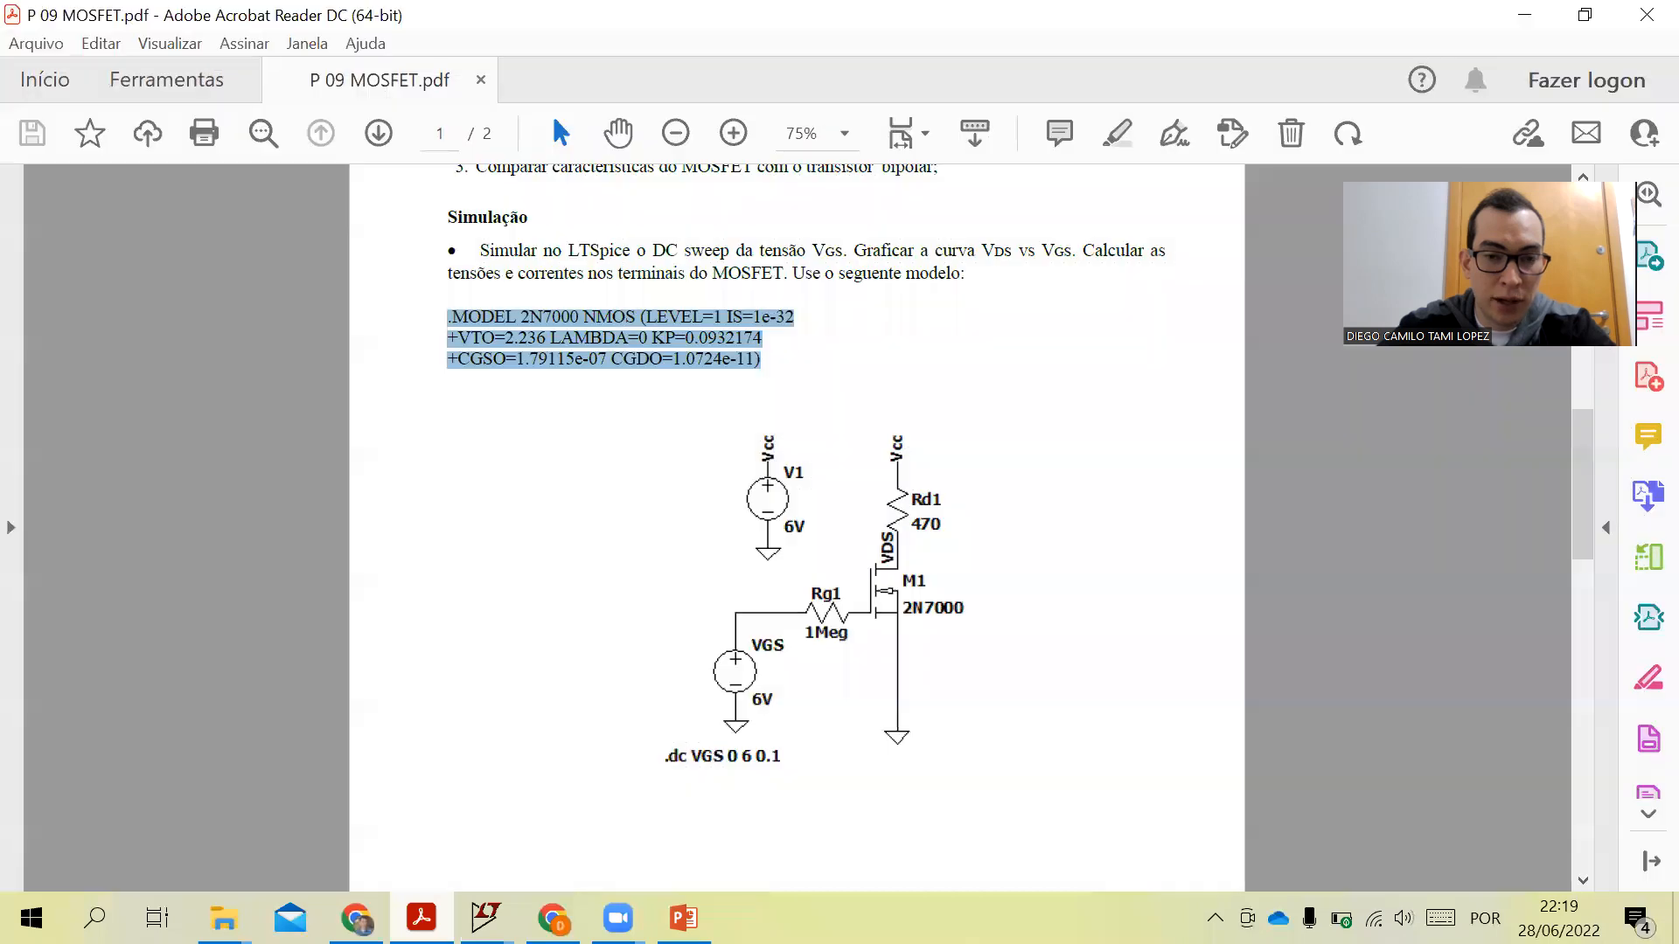
pyautogui.hotkey('alt', 'Tab')
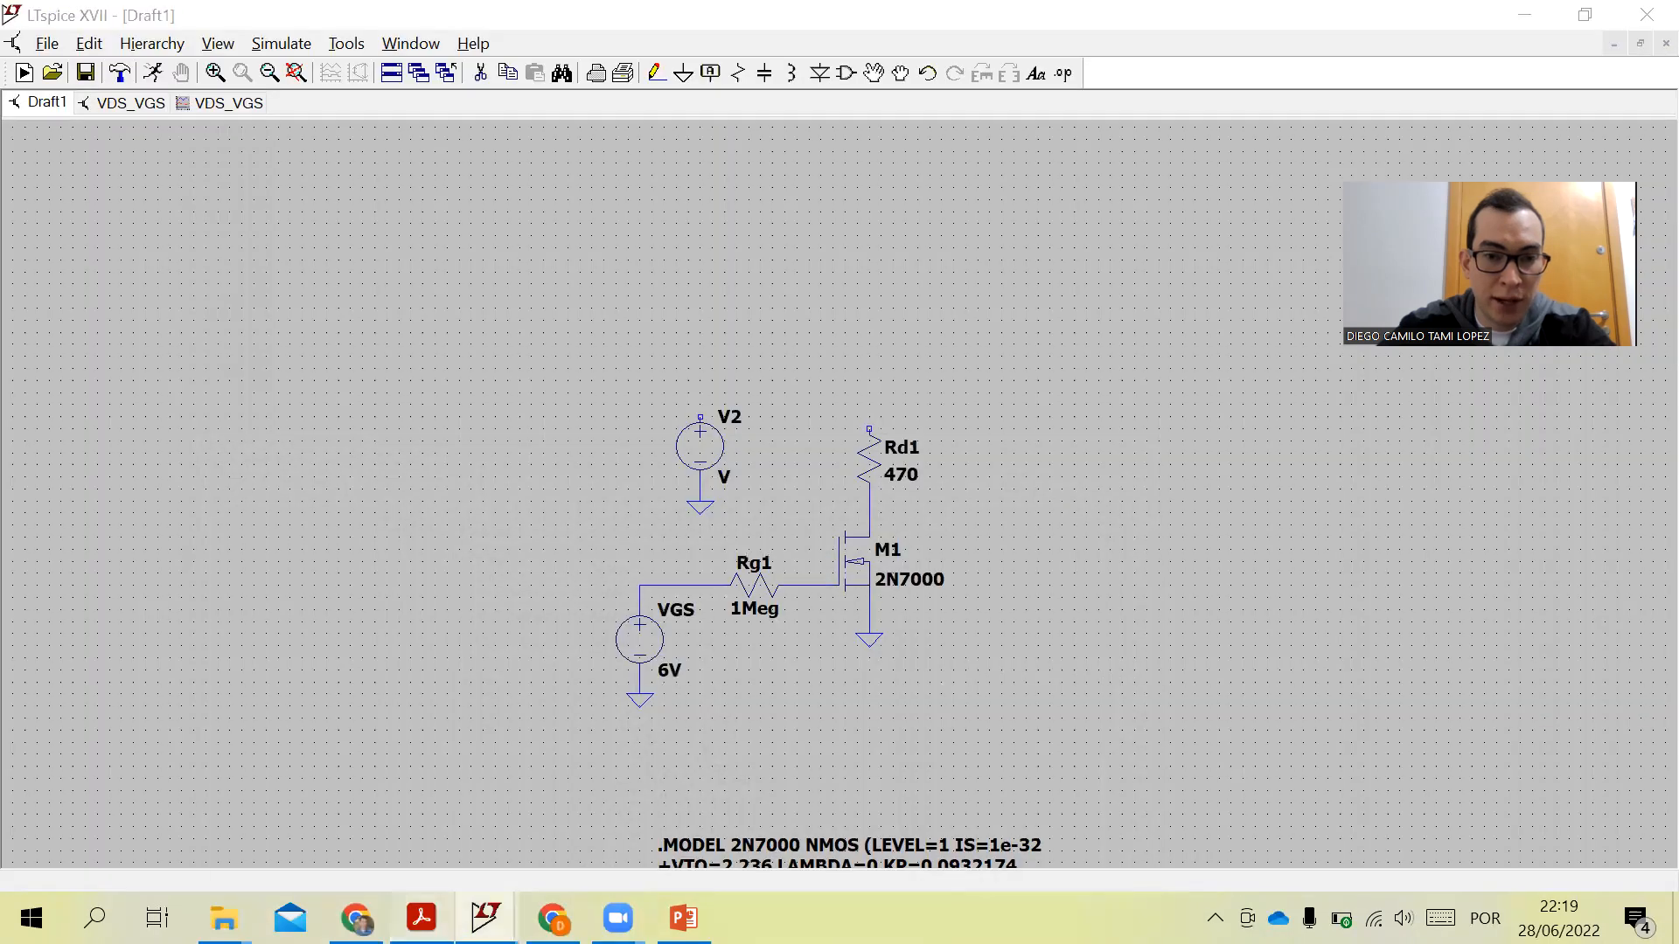
pyautogui.hotkey('alt', 'Tab')
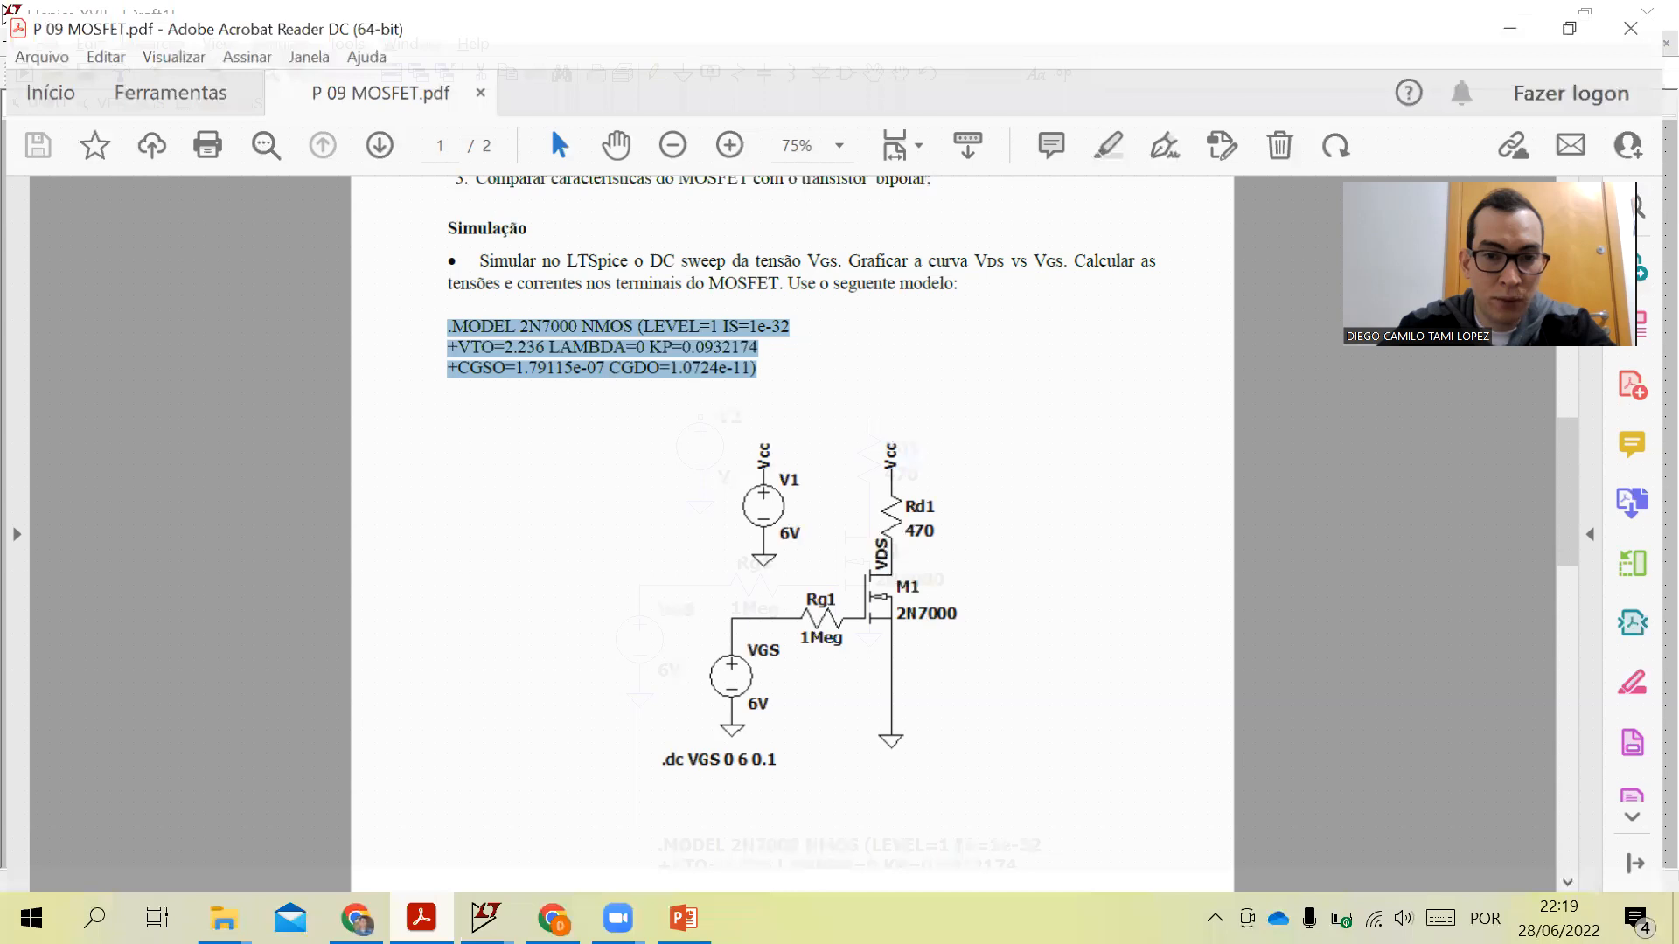
pyautogui.hotkey('alt', 'Tab')
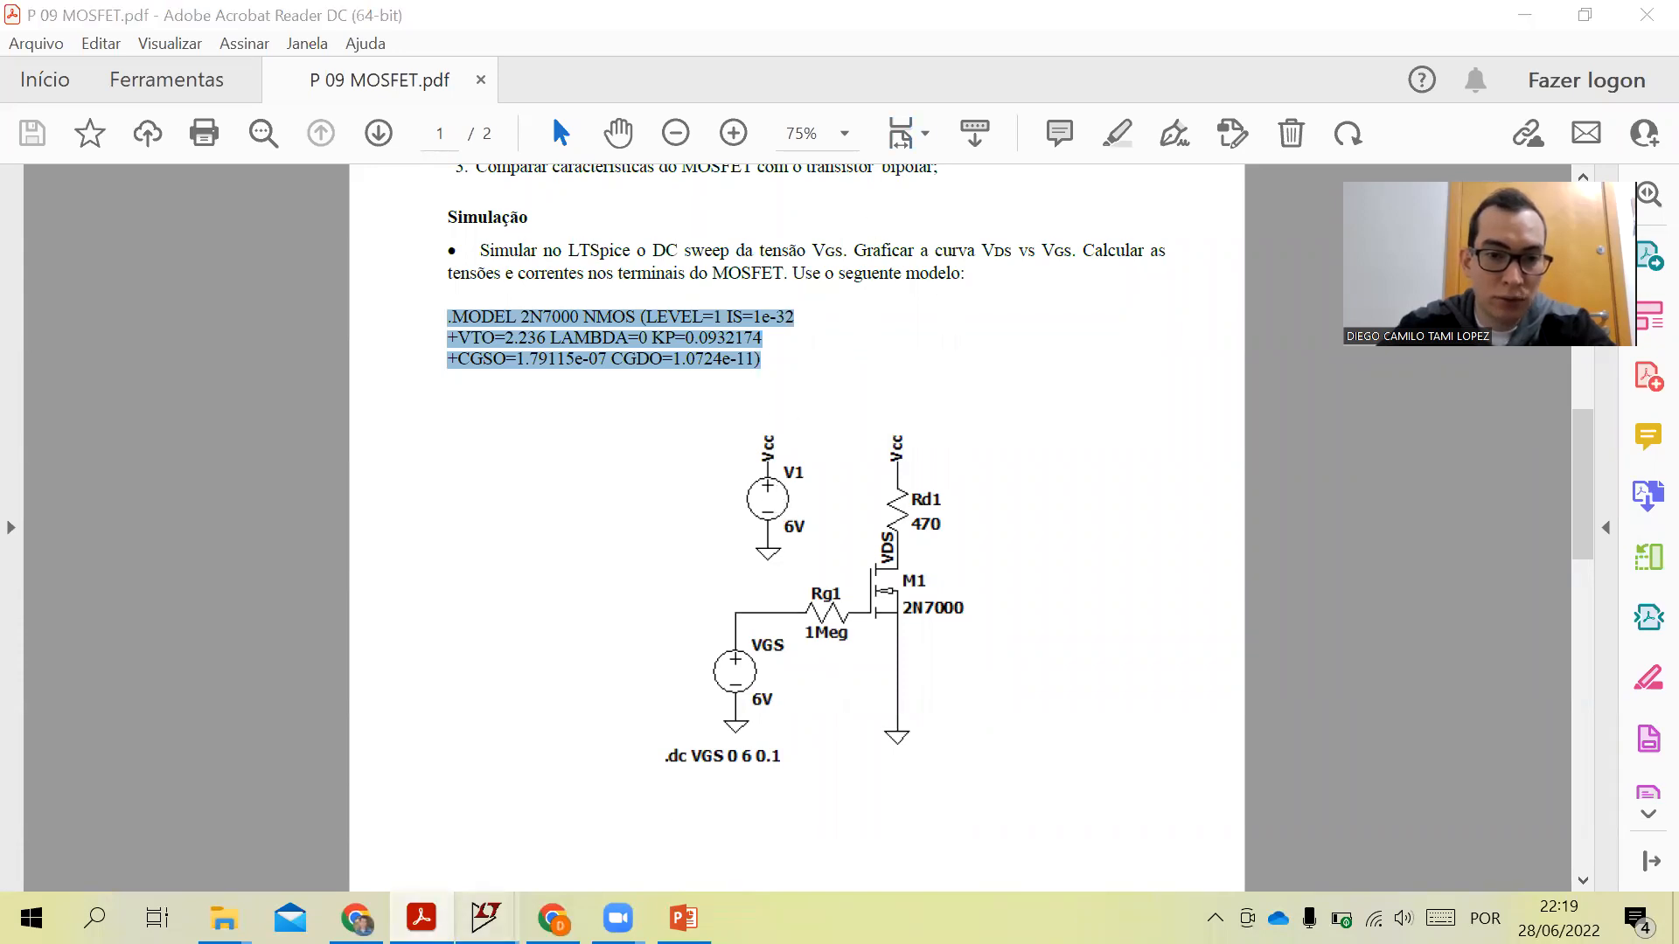
pyautogui.moveTo(486, 918)
pyautogui.click(622, 814)
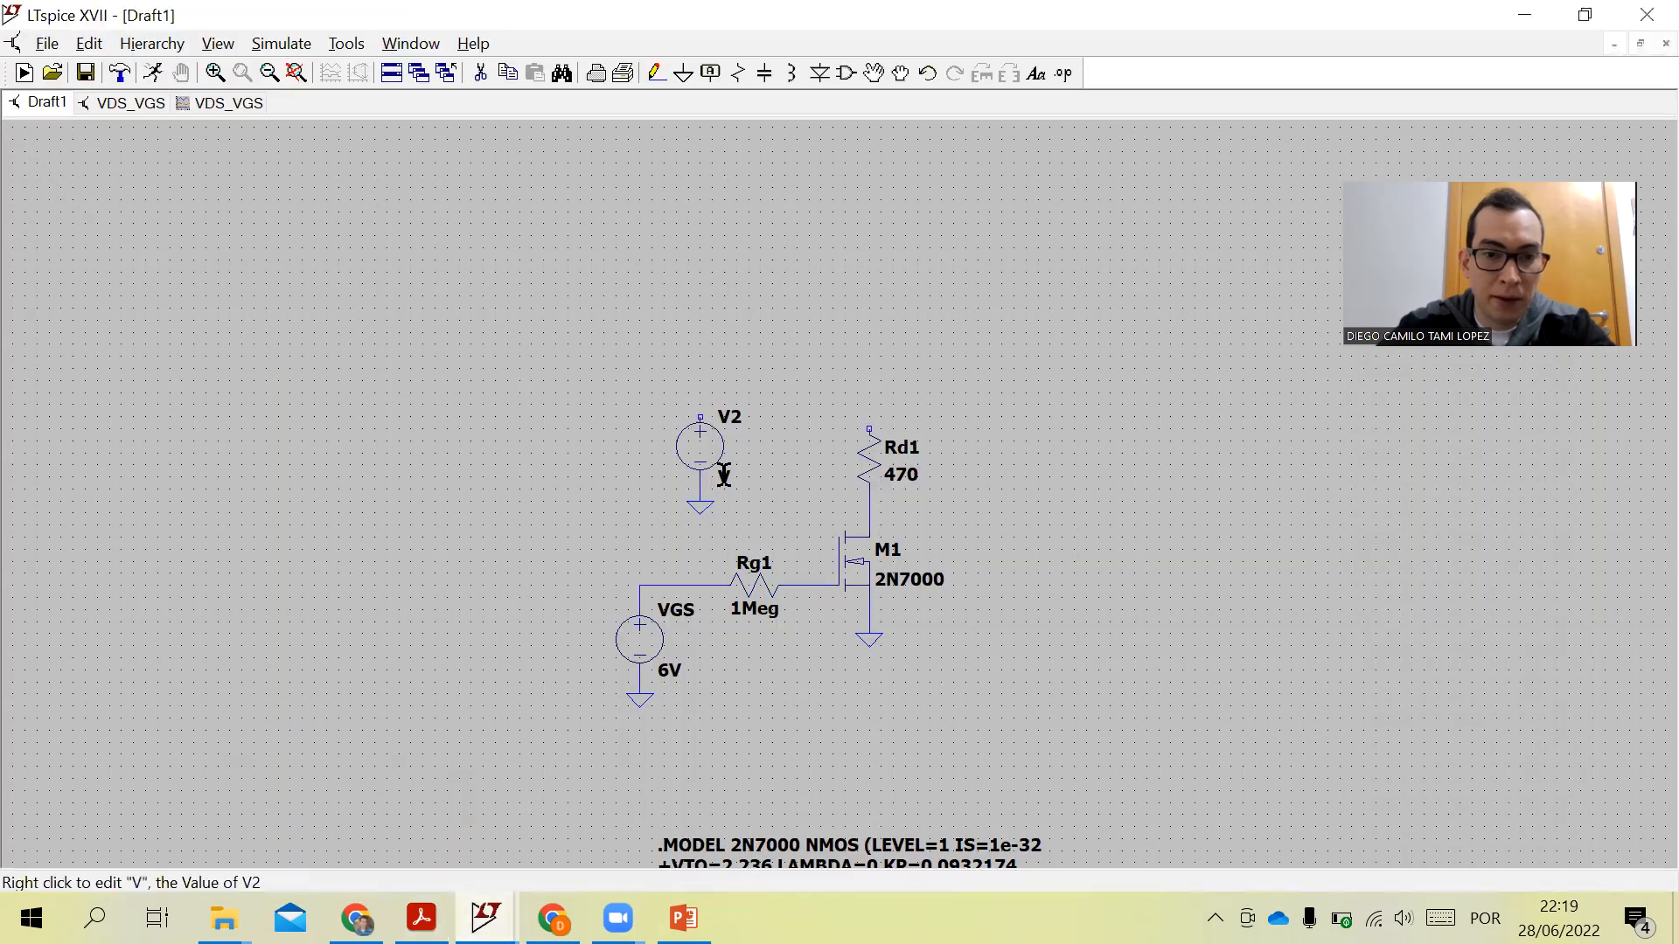
# - Set source V2's value to 6 and rename it V1
pyautogui.rightClick(722, 479)
pyautogui.click(641, 512)
pyautogui.write('6')
pyautogui.click(995, 414)
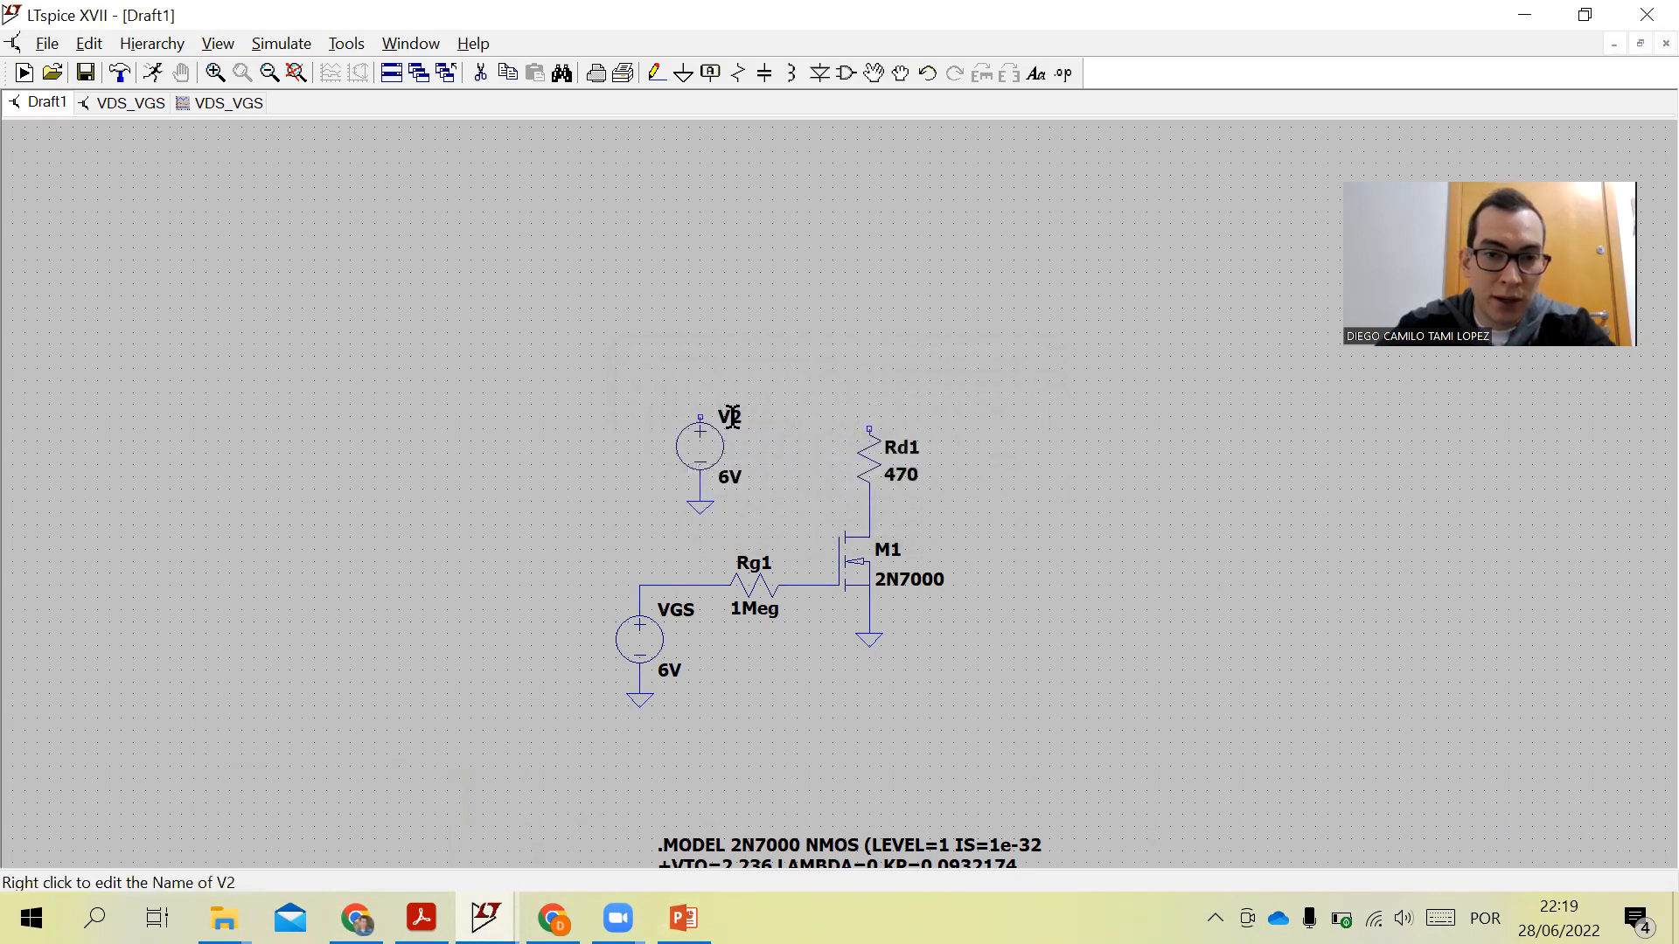
pyautogui.rightClick(731, 417)
pyautogui.write('1')
pyautogui.click(1004, 410)
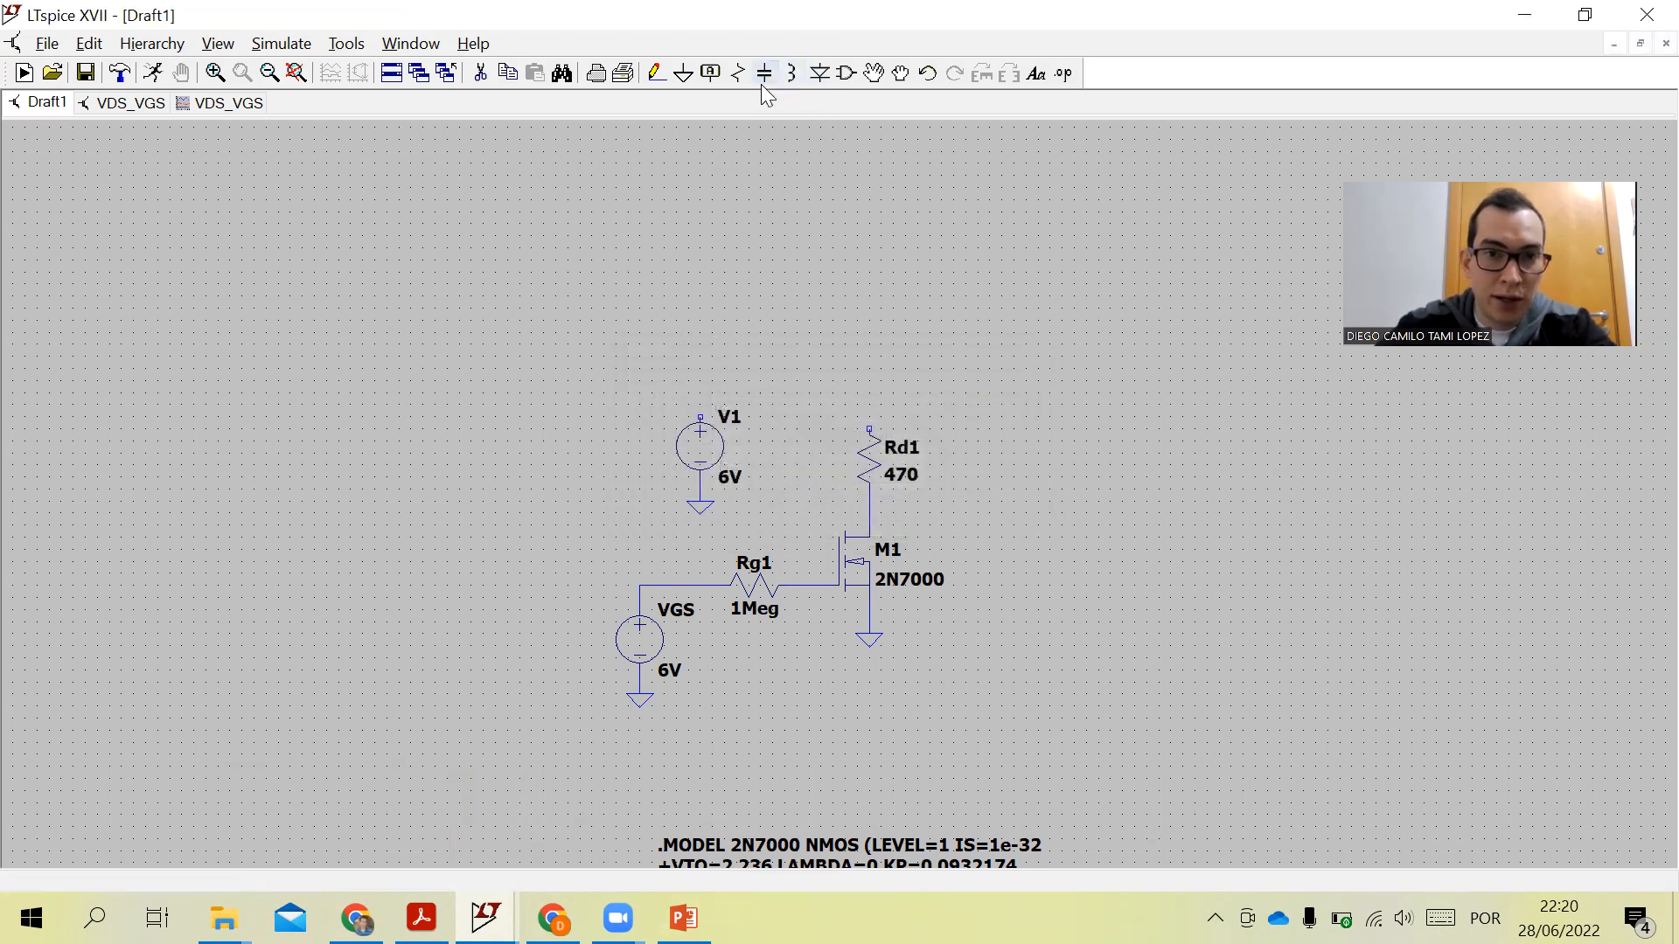
# - Place Vcc net labels above source V1 and above resistor Rd1
pyautogui.click(710, 74)
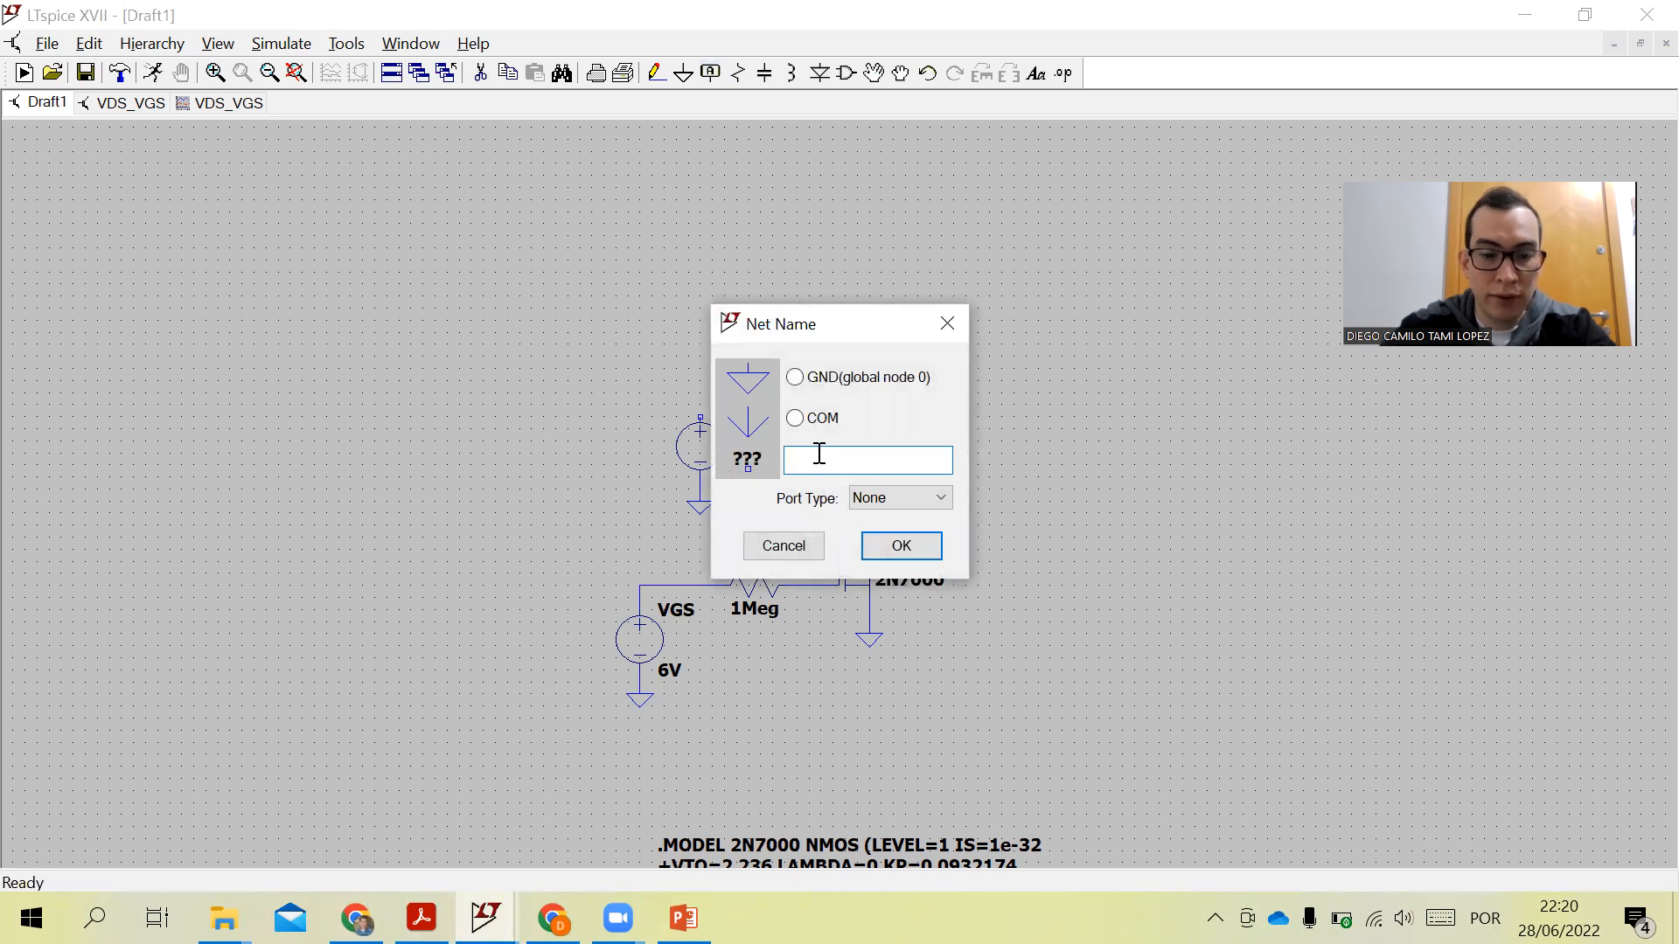
pyautogui.write('Vcc')
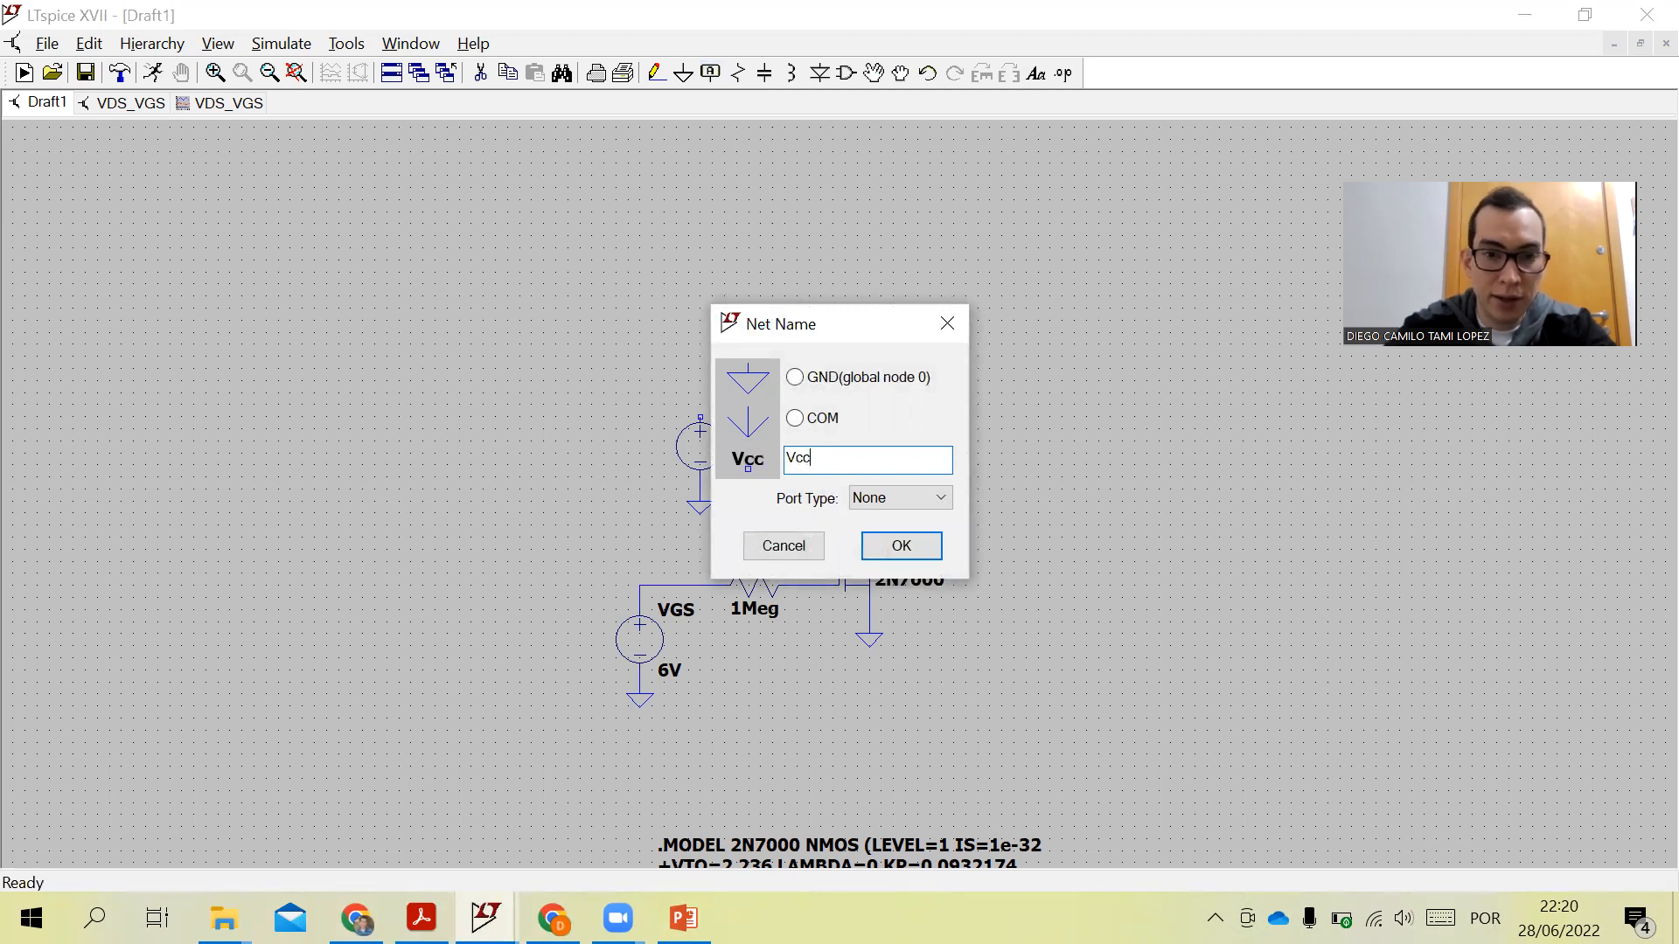
pyautogui.click(919, 554)
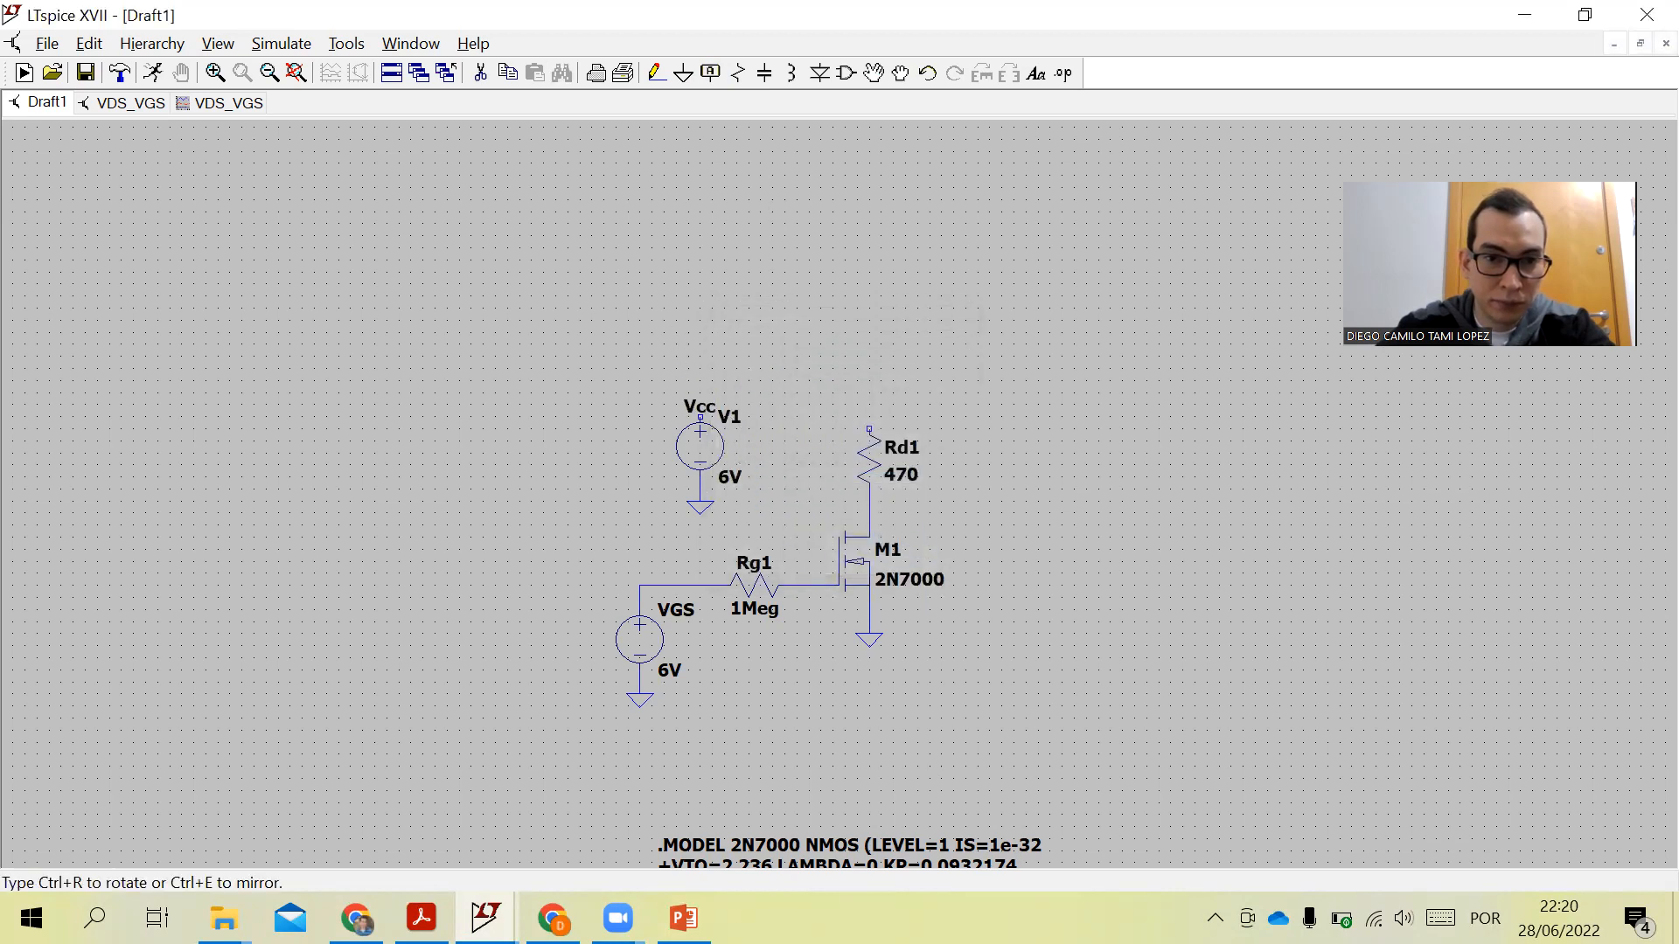
pyautogui.click(699, 392)
pyautogui.click(888, 395)
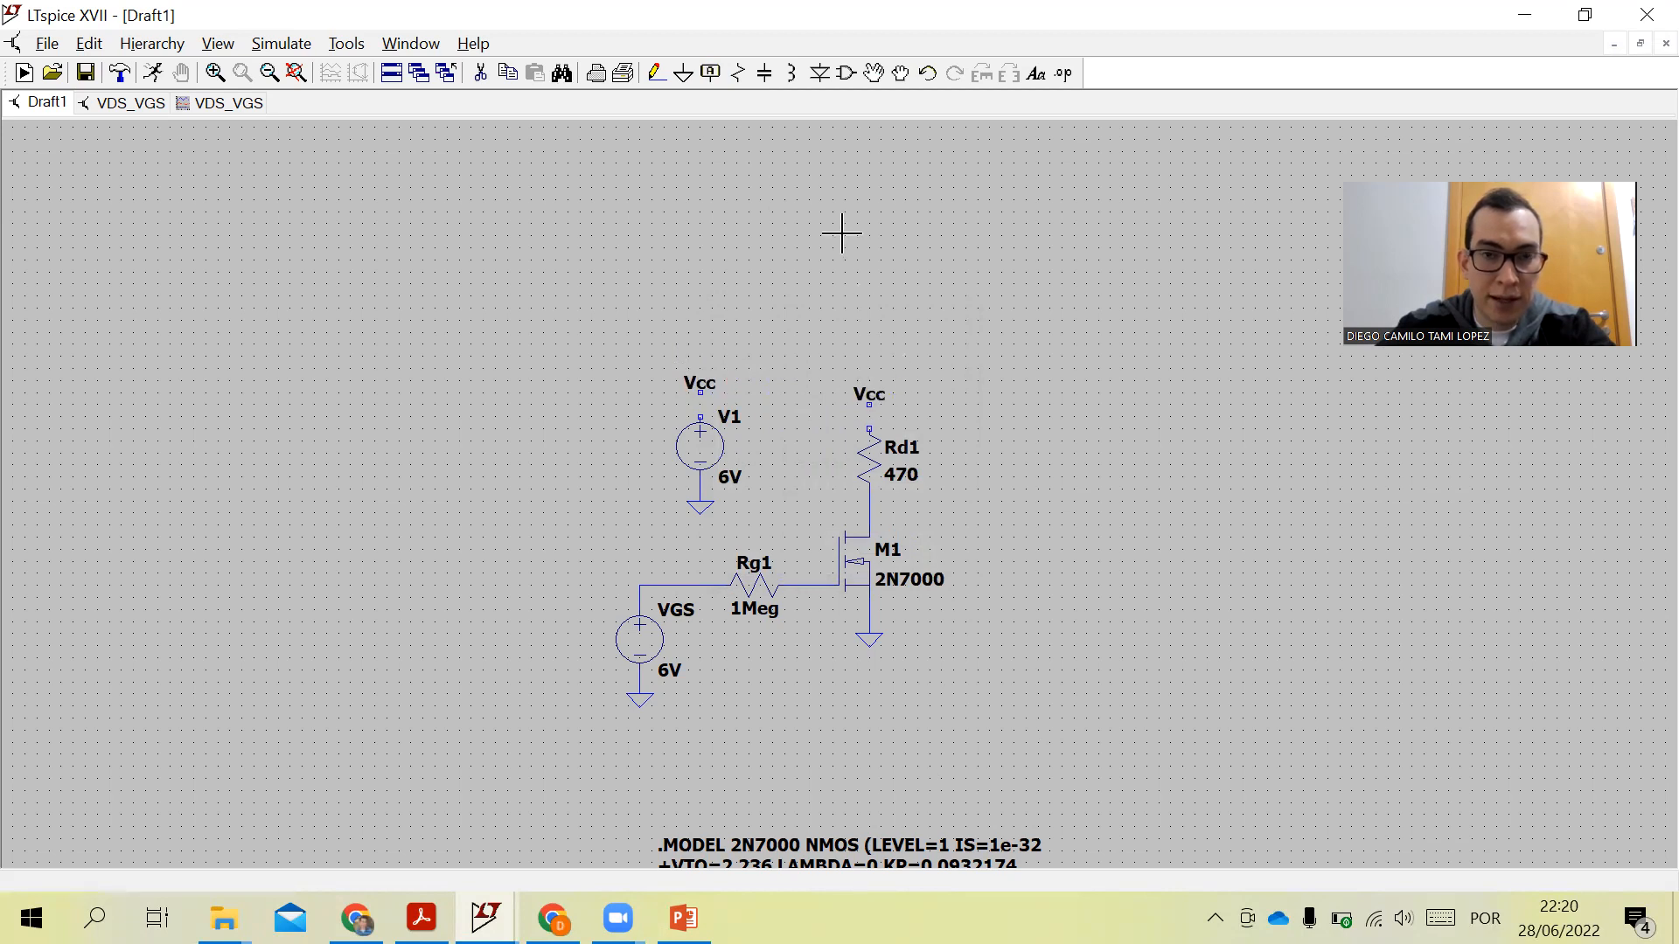
# - Wire the tops of V1 and Rd1 to their Vcc labels
pyautogui.click(737, 73)
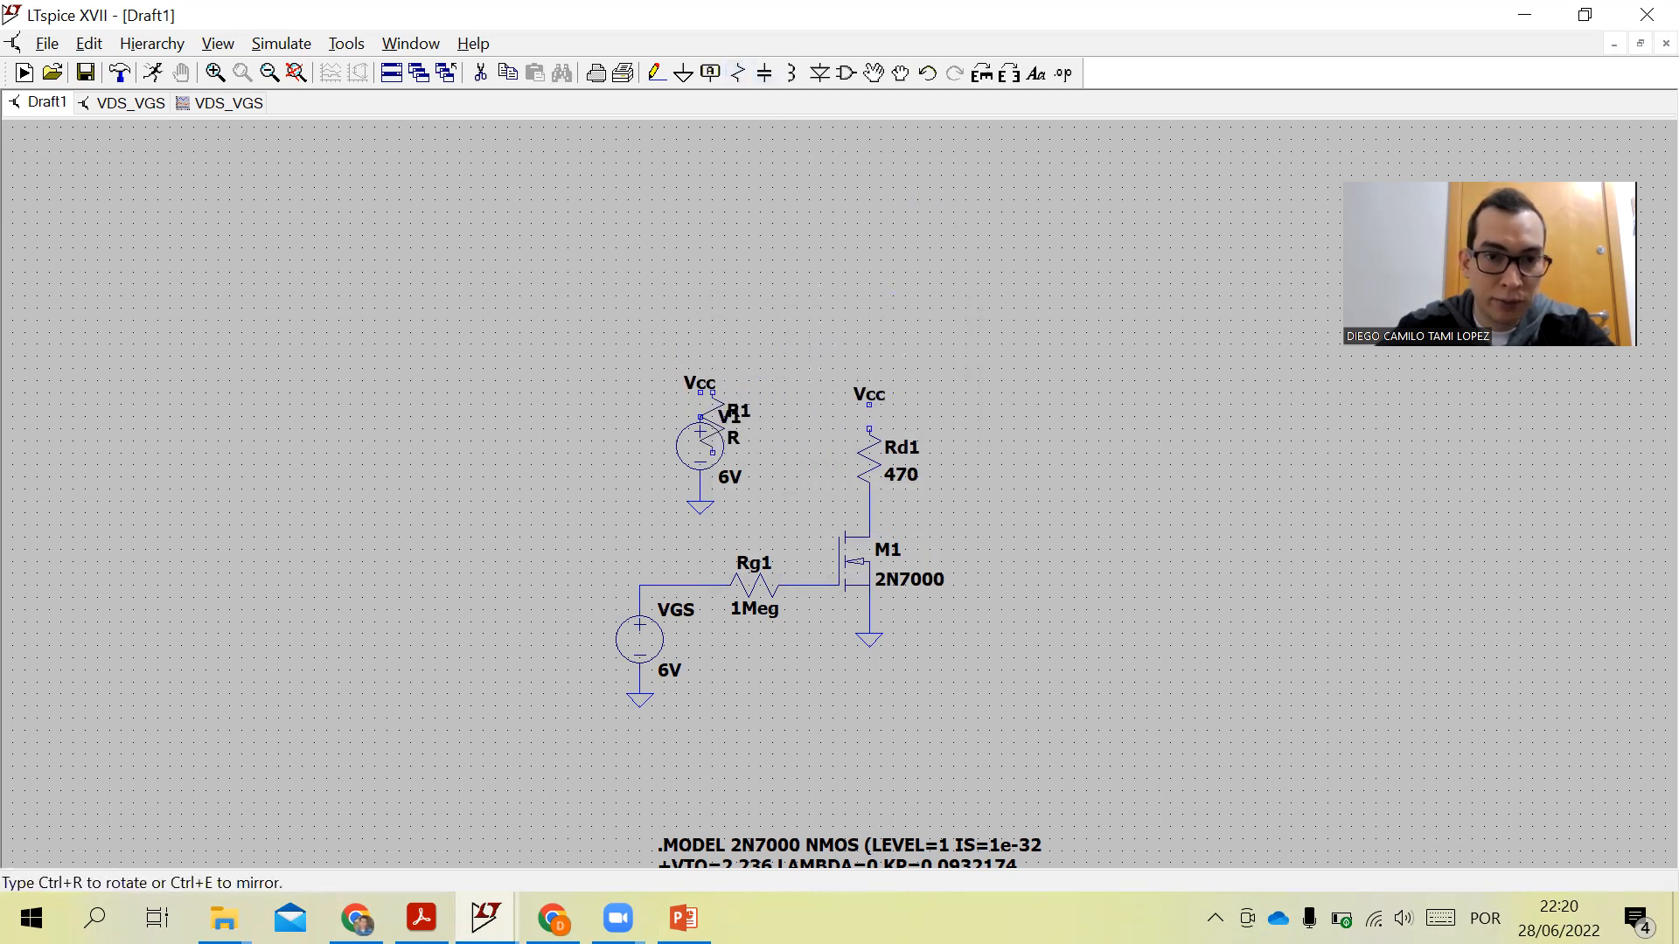
pyautogui.press('Escape')
pyautogui.click(653, 80)
pyautogui.click(699, 417)
pyautogui.click(699, 392)
pyautogui.click(869, 428)
pyautogui.click(870, 404)
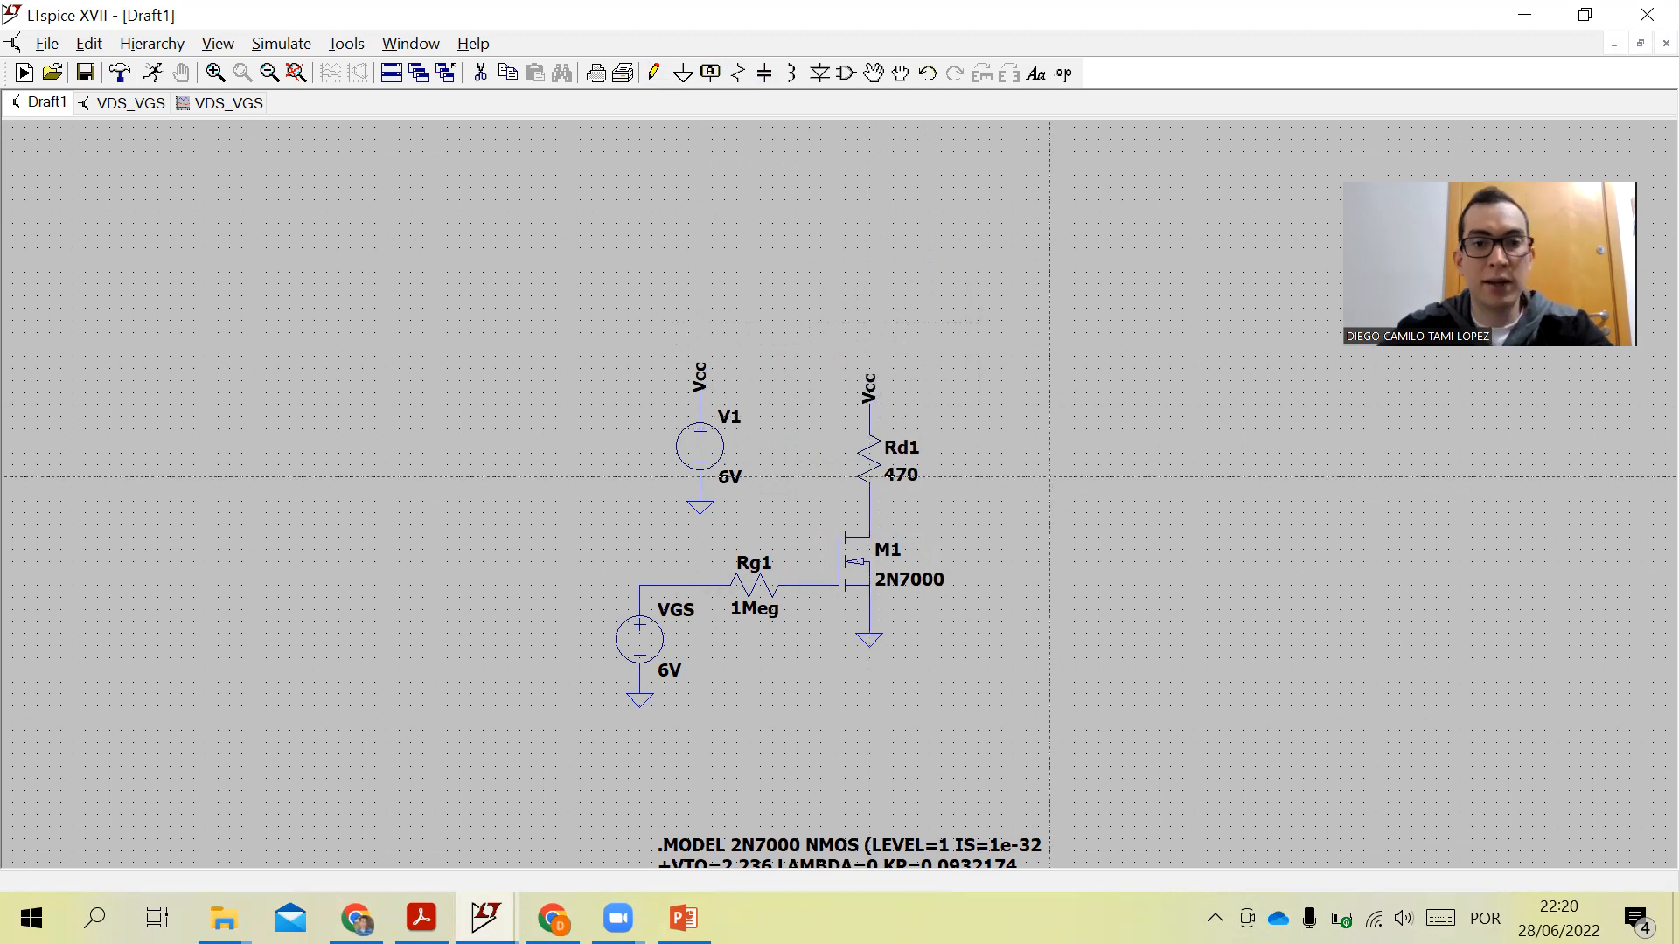
pyautogui.press('Escape')
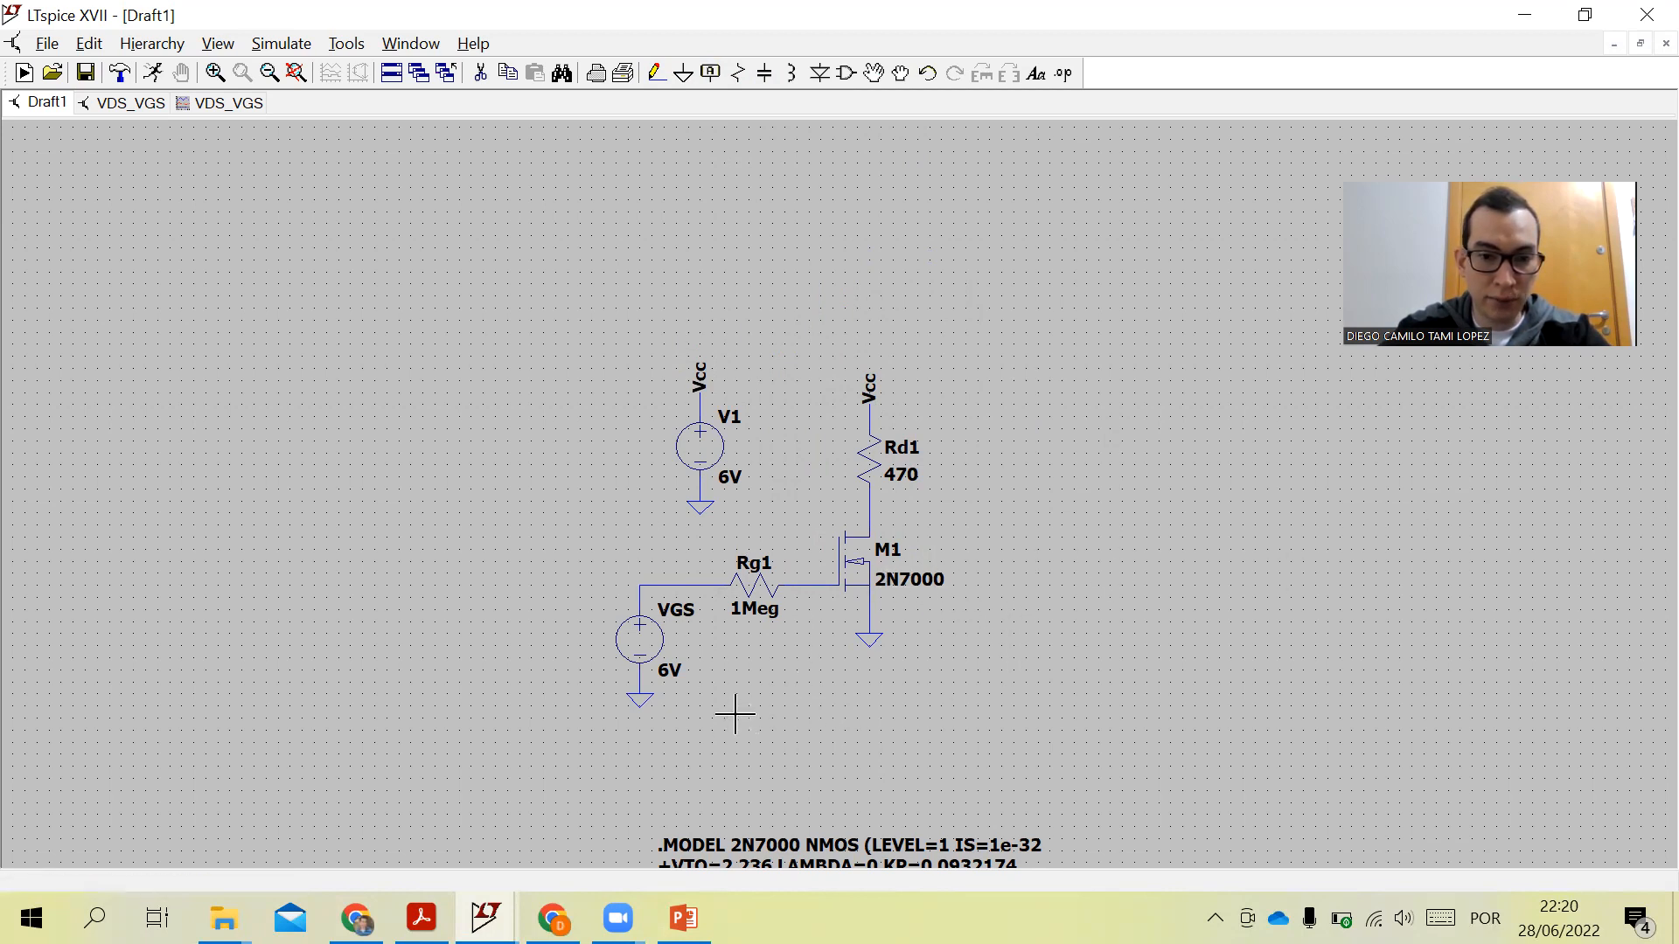
# - Move the whole circuit up and left, next to the .MODEL directive, and fit it to the window
pyautogui.click(872, 73)
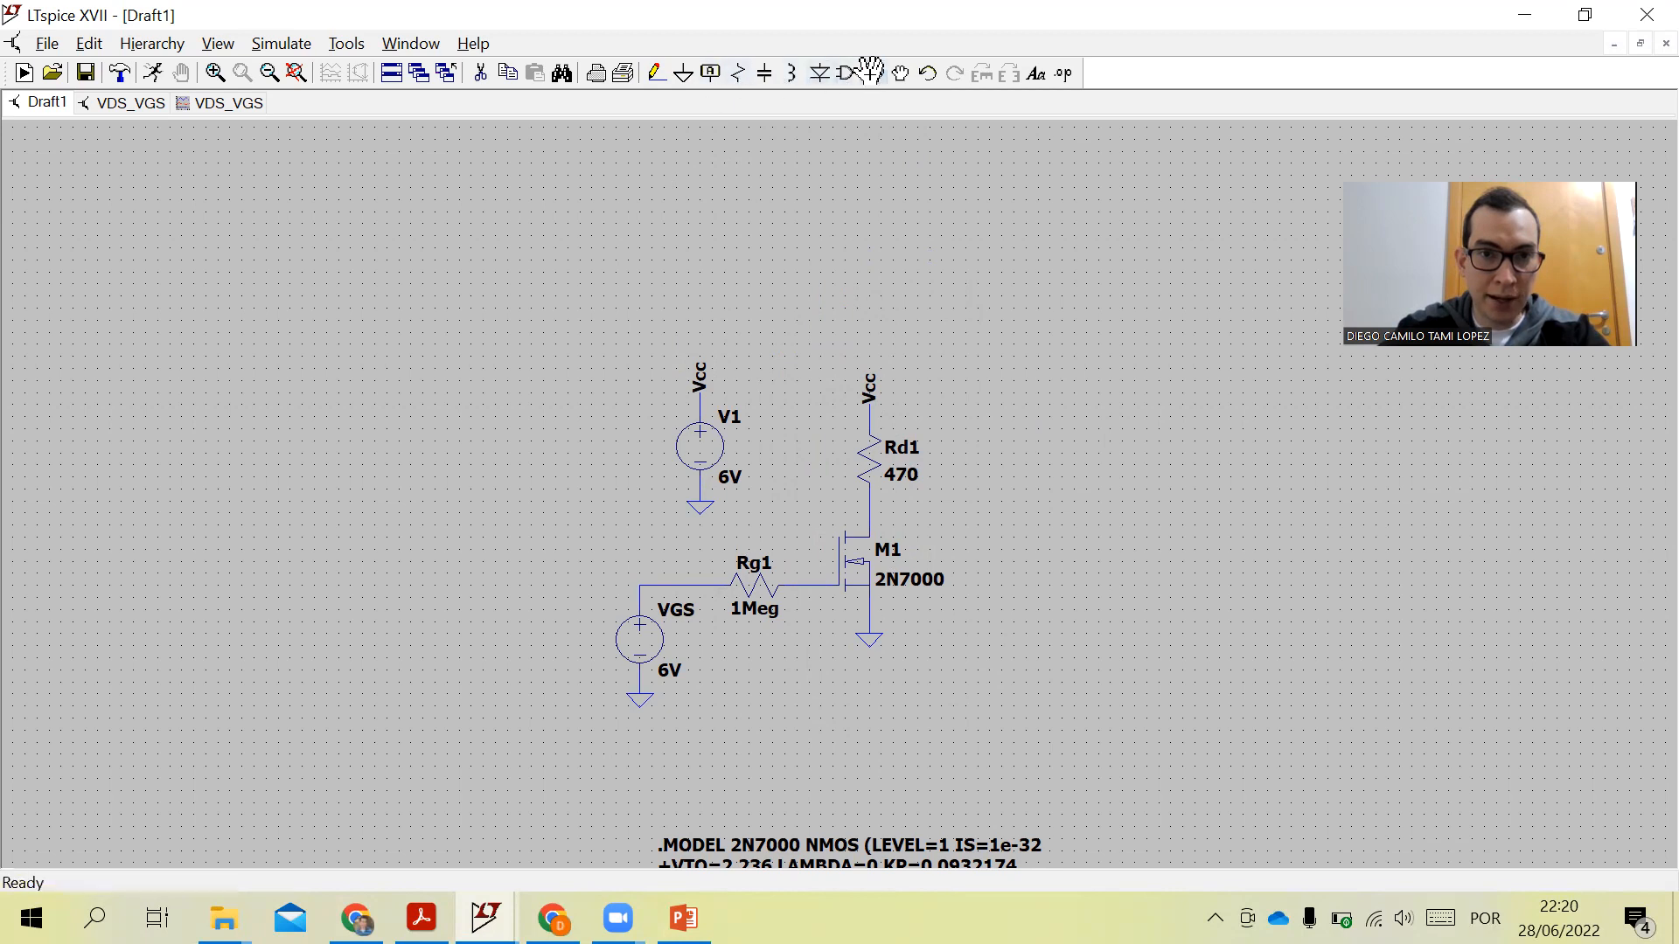
pyautogui.moveTo(540, 323); pyautogui.dragTo(1005, 734)
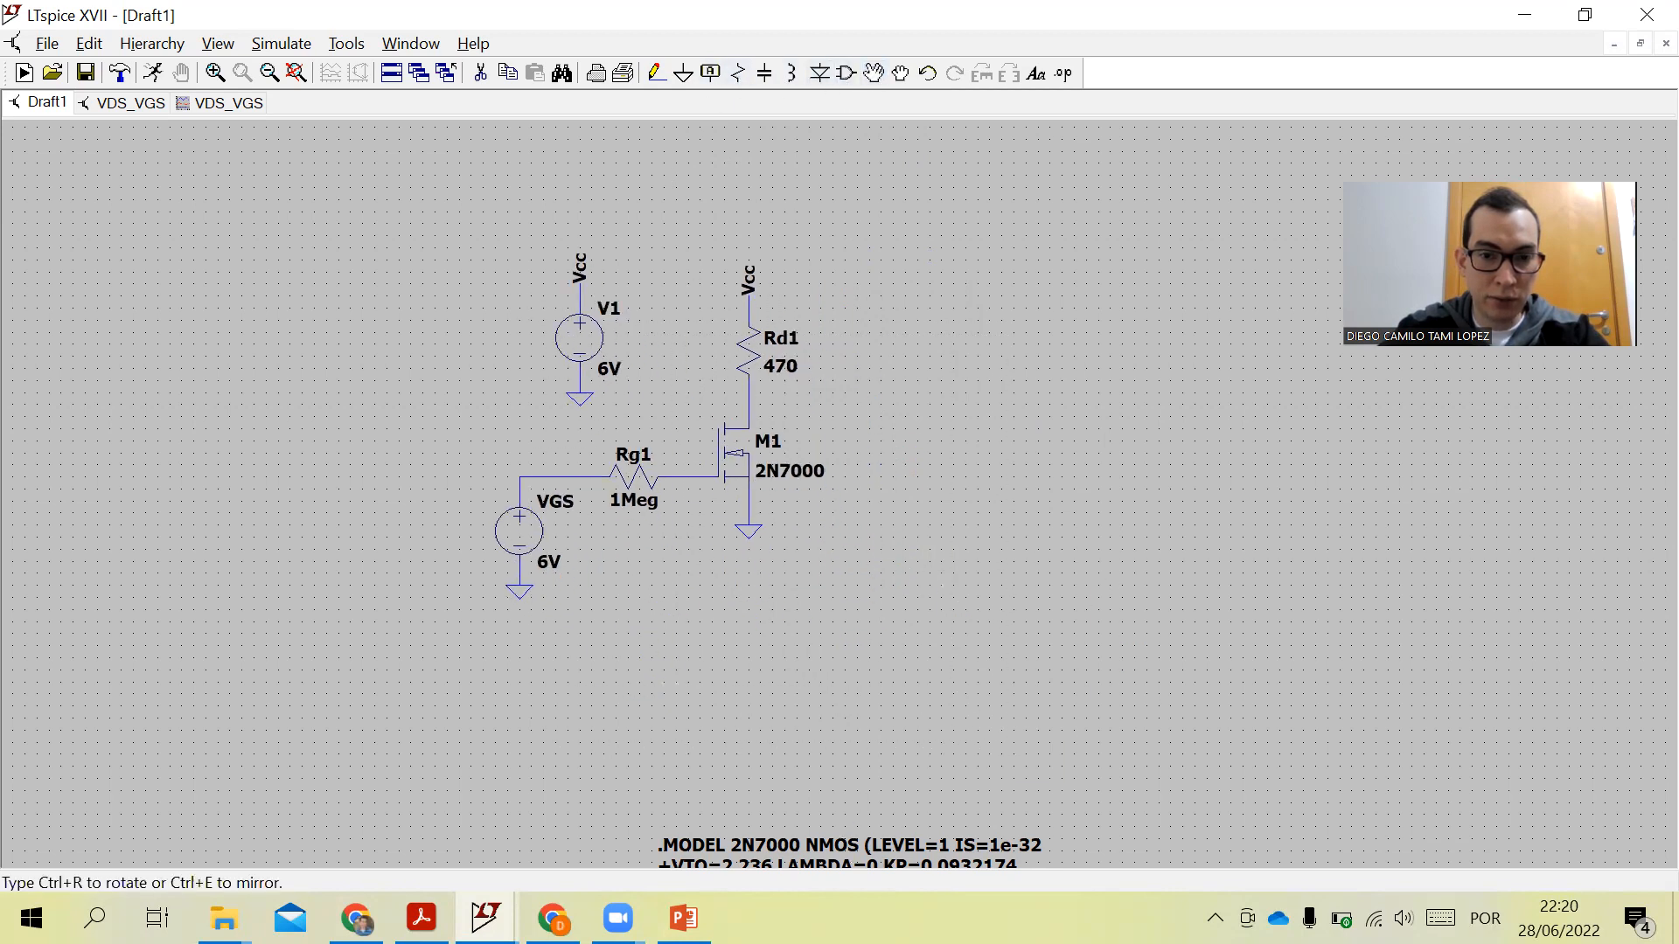
pyautogui.click(840, 625)
pyautogui.press('space')
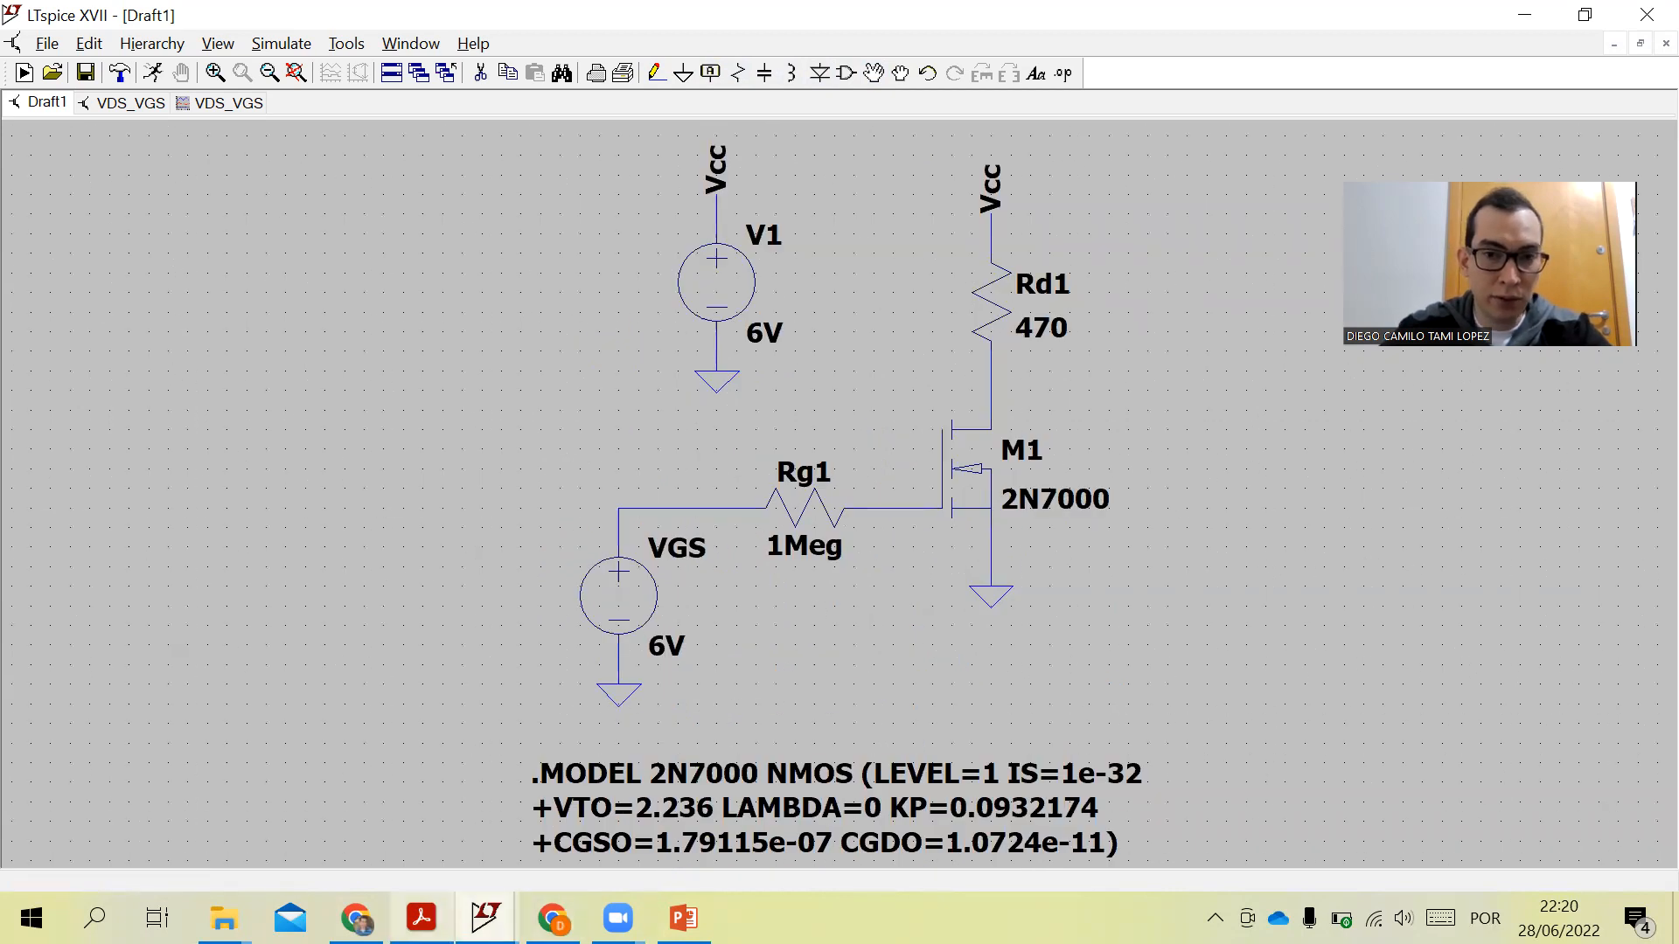
# - Compare the schematic with the reference circuit diagram in the assignment PDF
pyautogui.click(421, 917)
pyautogui.click(485, 917)
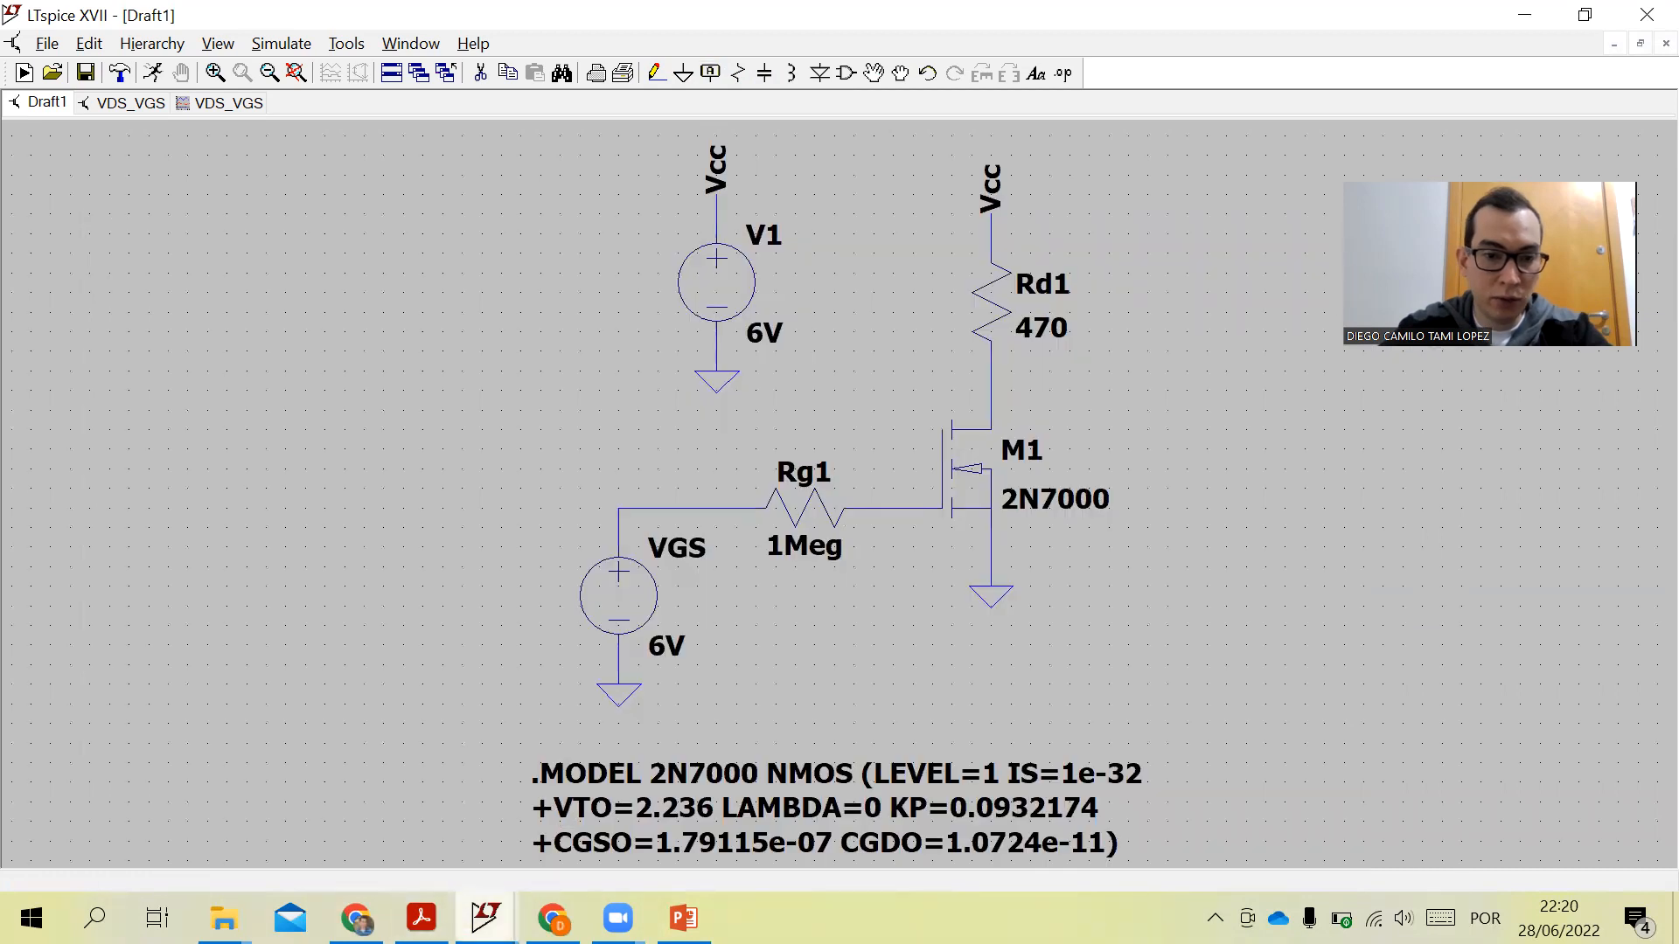
pyautogui.moveTo(485, 917)
pyautogui.click(423, 917)
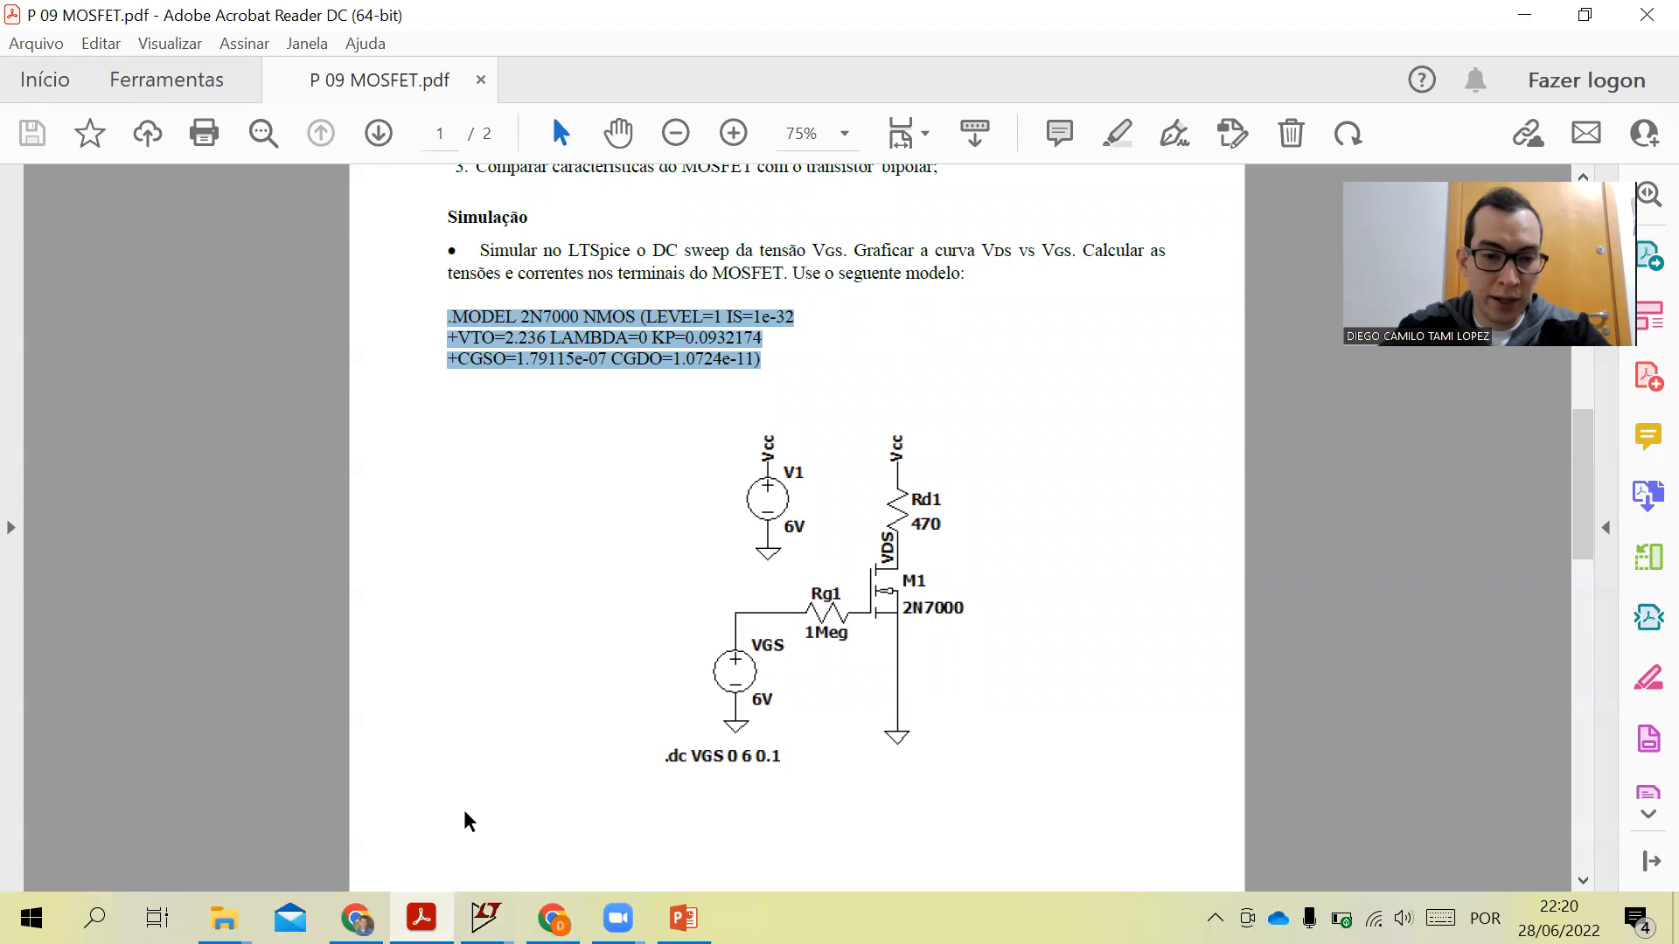
pyautogui.moveTo(486, 917)
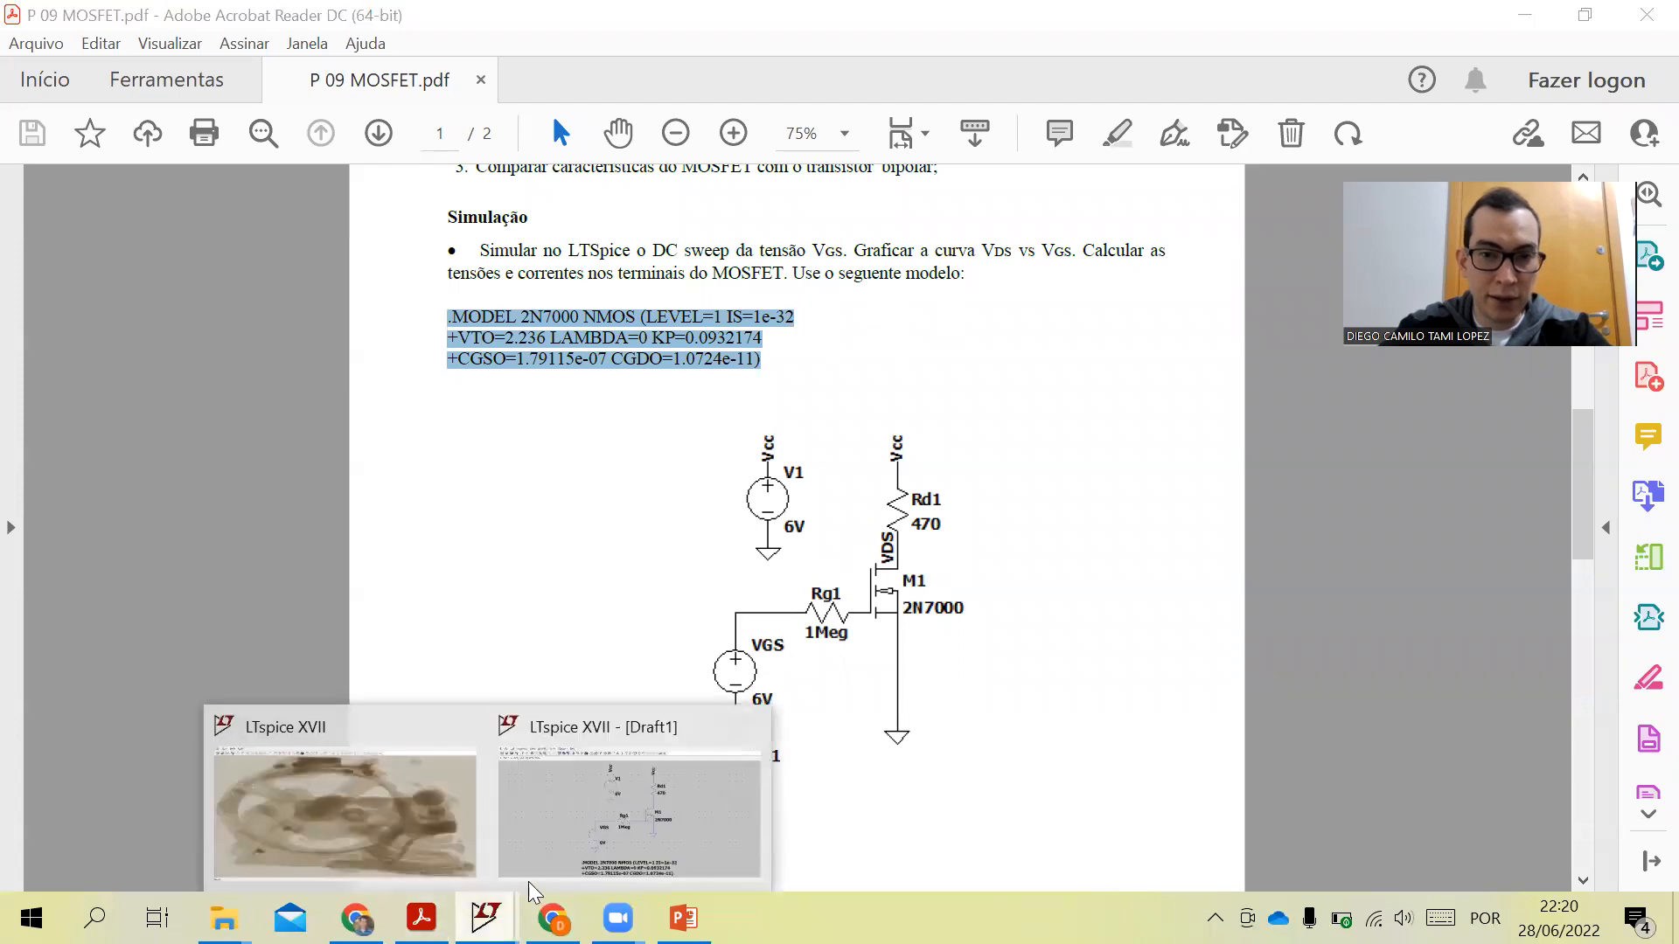
pyautogui.click(613, 816)
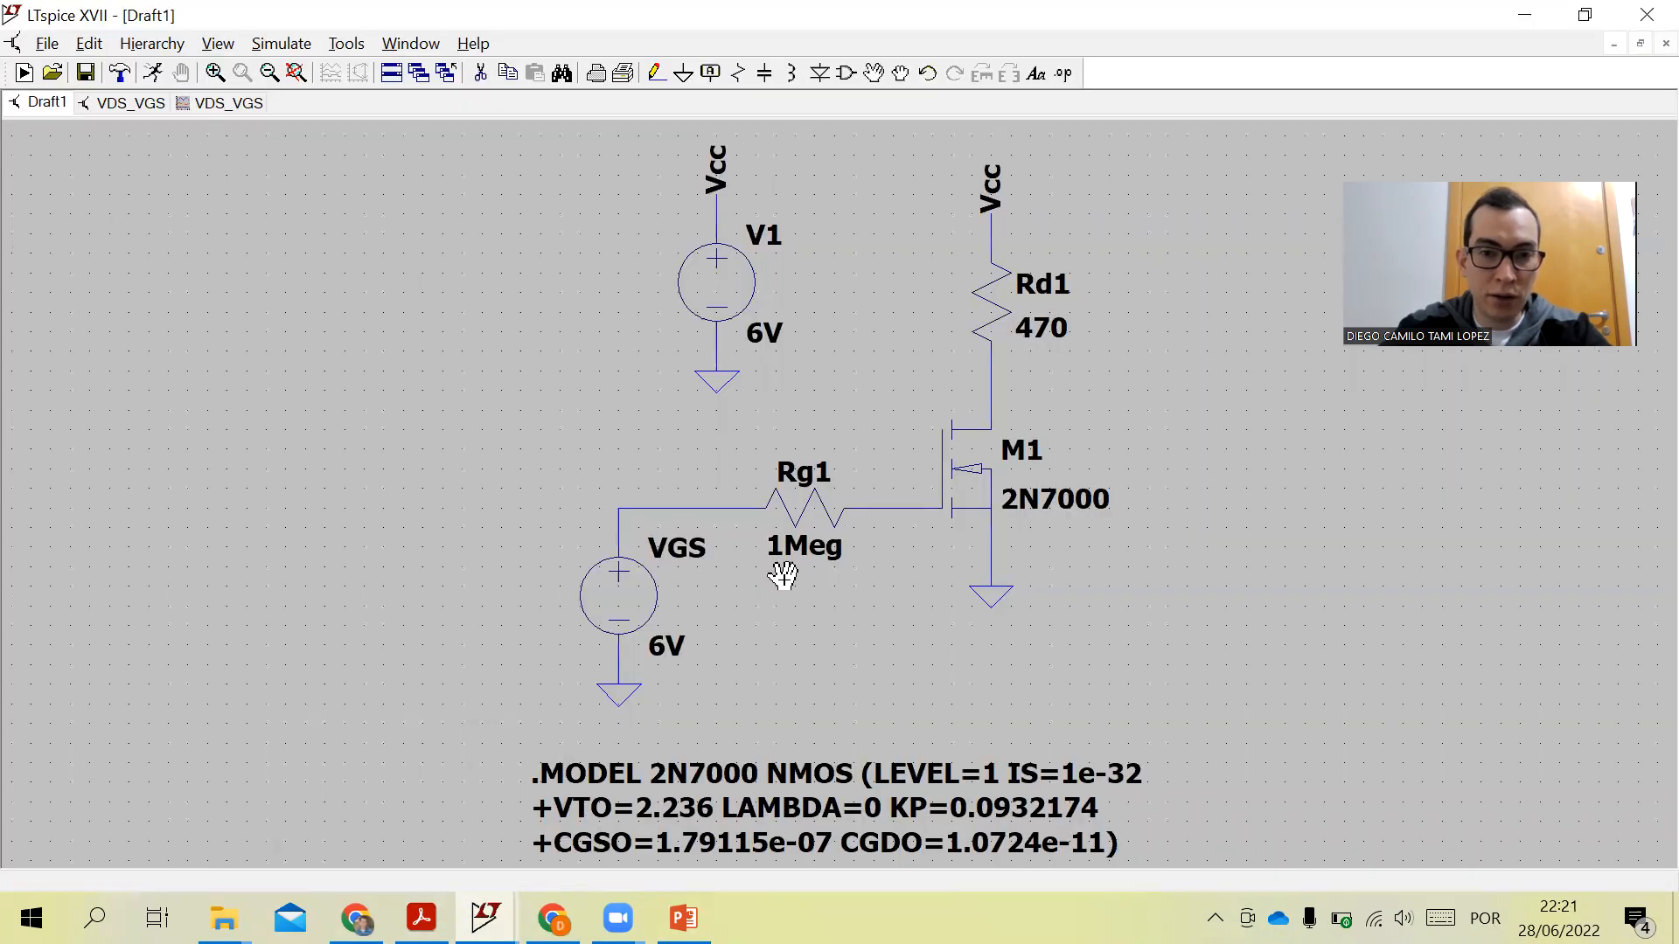
# - Place a rotated VDS net label on the drain node of M1, just below Rd1
pyautogui.click(709, 74)
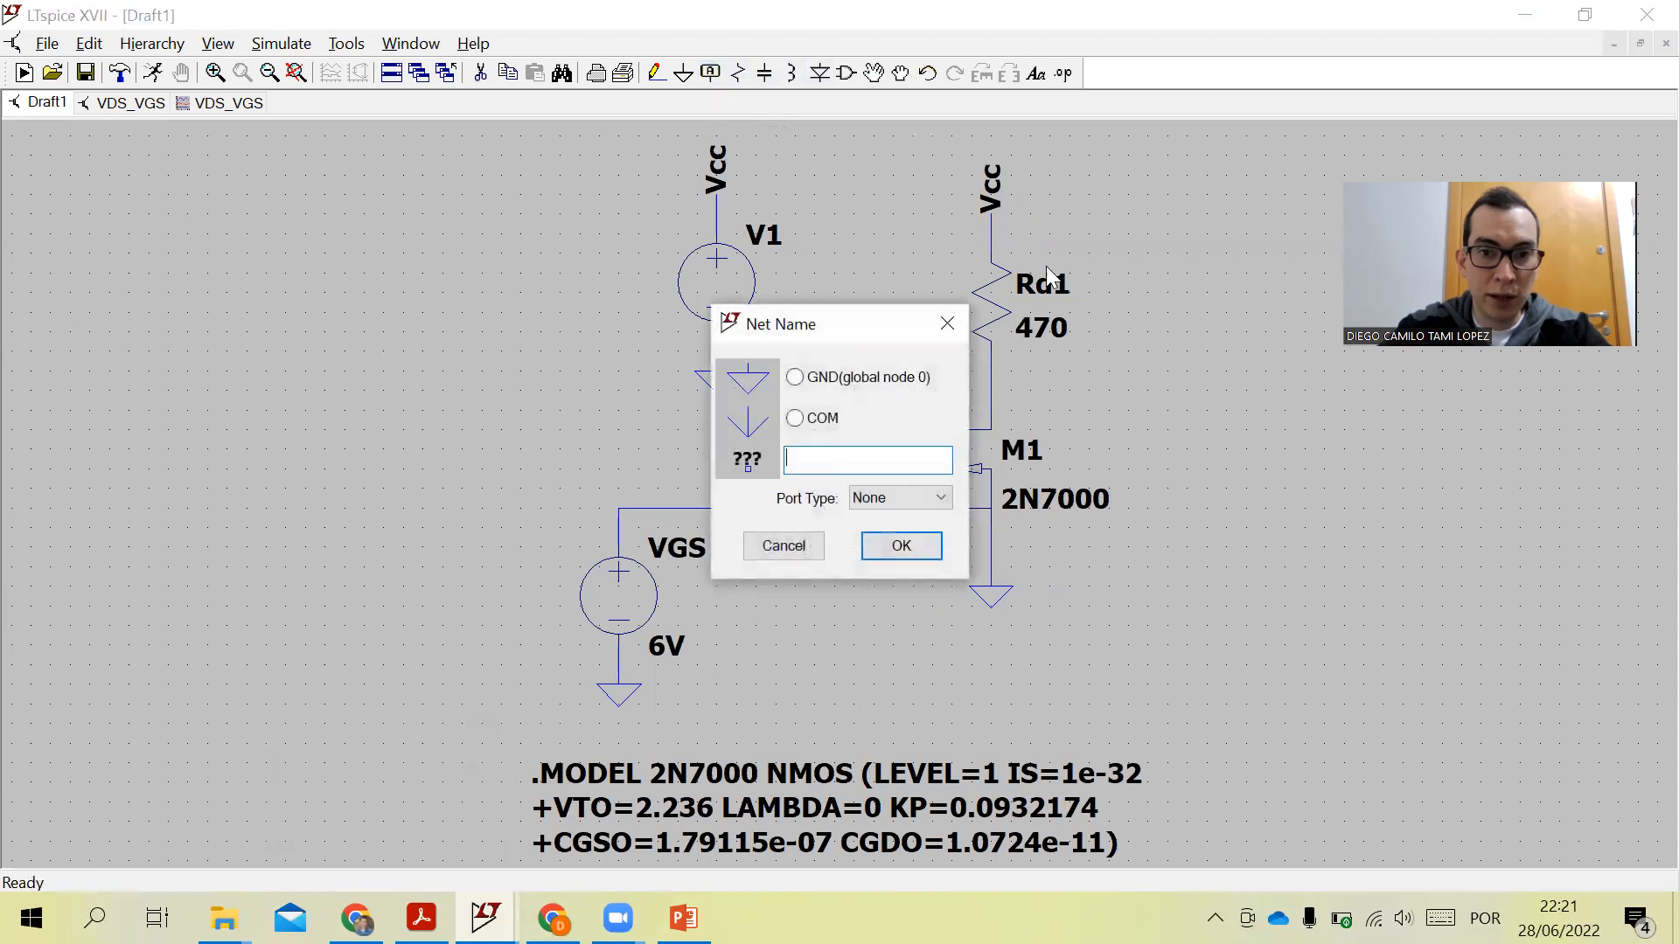
pyautogui.write('VDS')
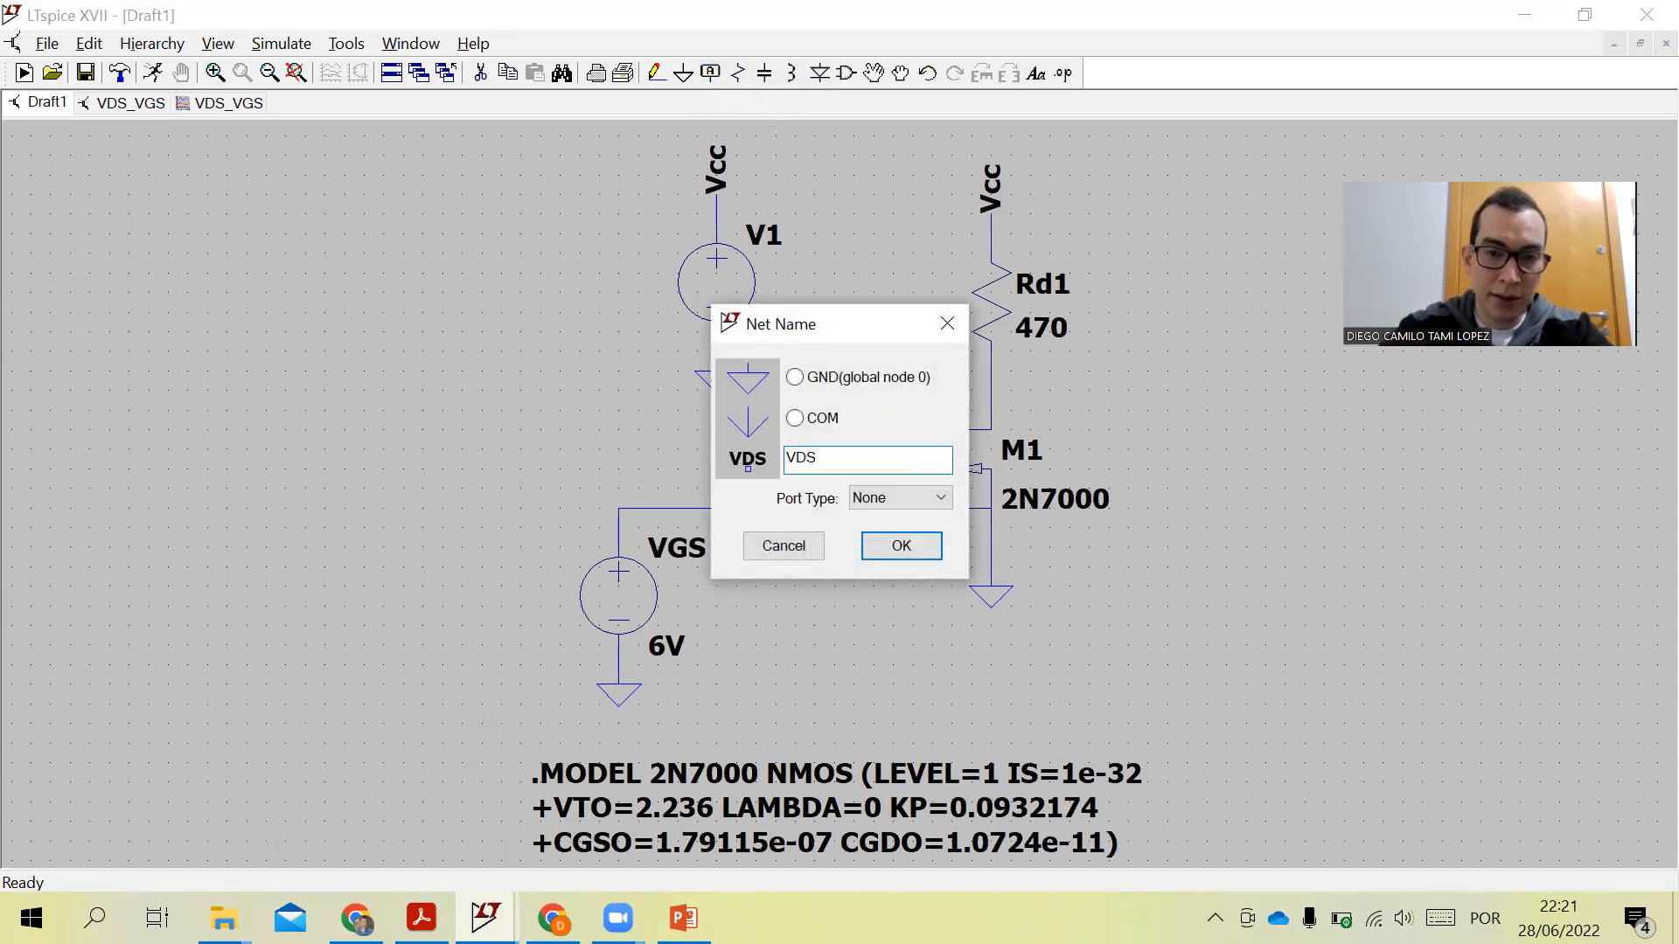
pyautogui.click(901, 547)
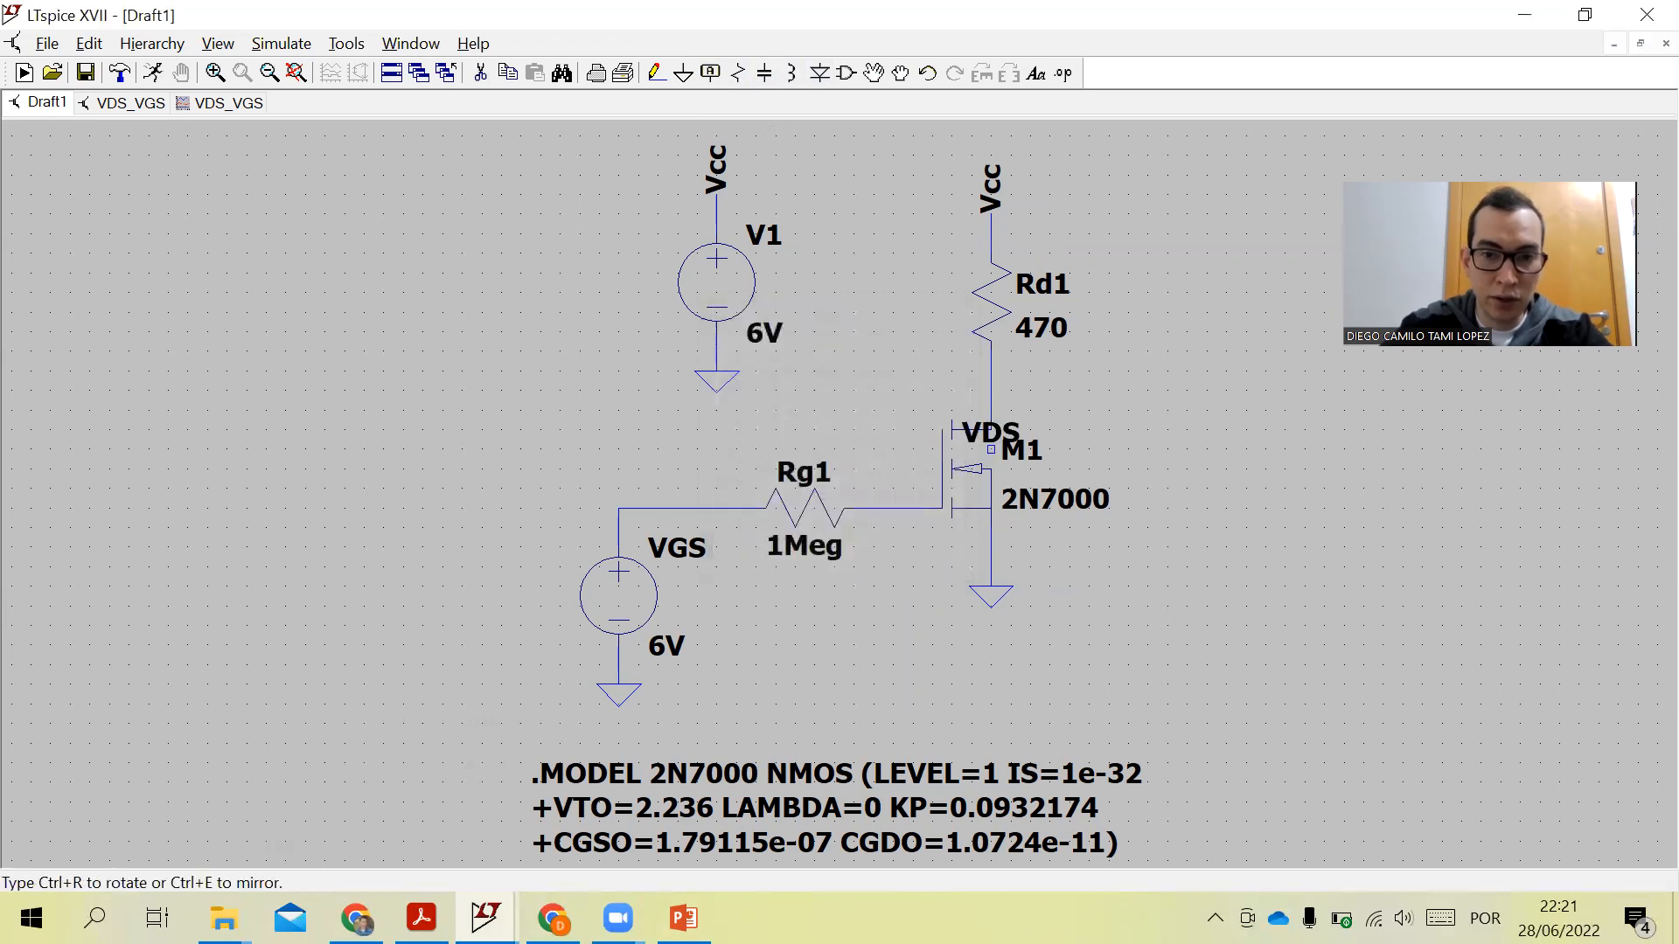
pyautogui.hotkey('ctrl', 'r')
pyautogui.click(991, 390)
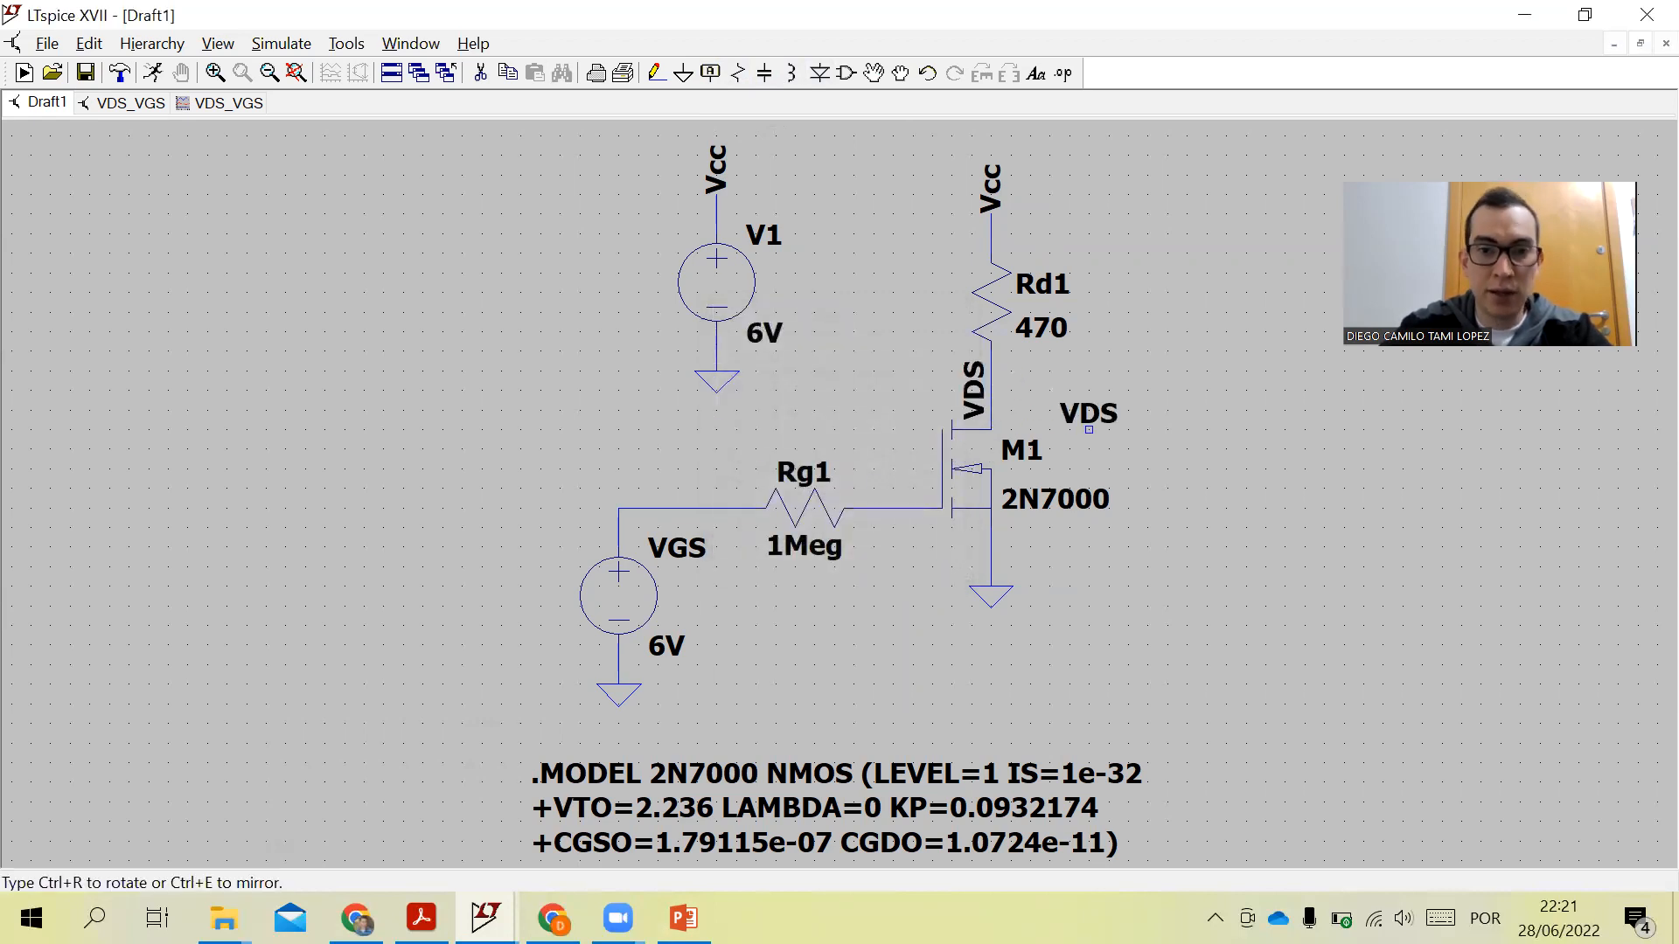
pyautogui.press('Escape')
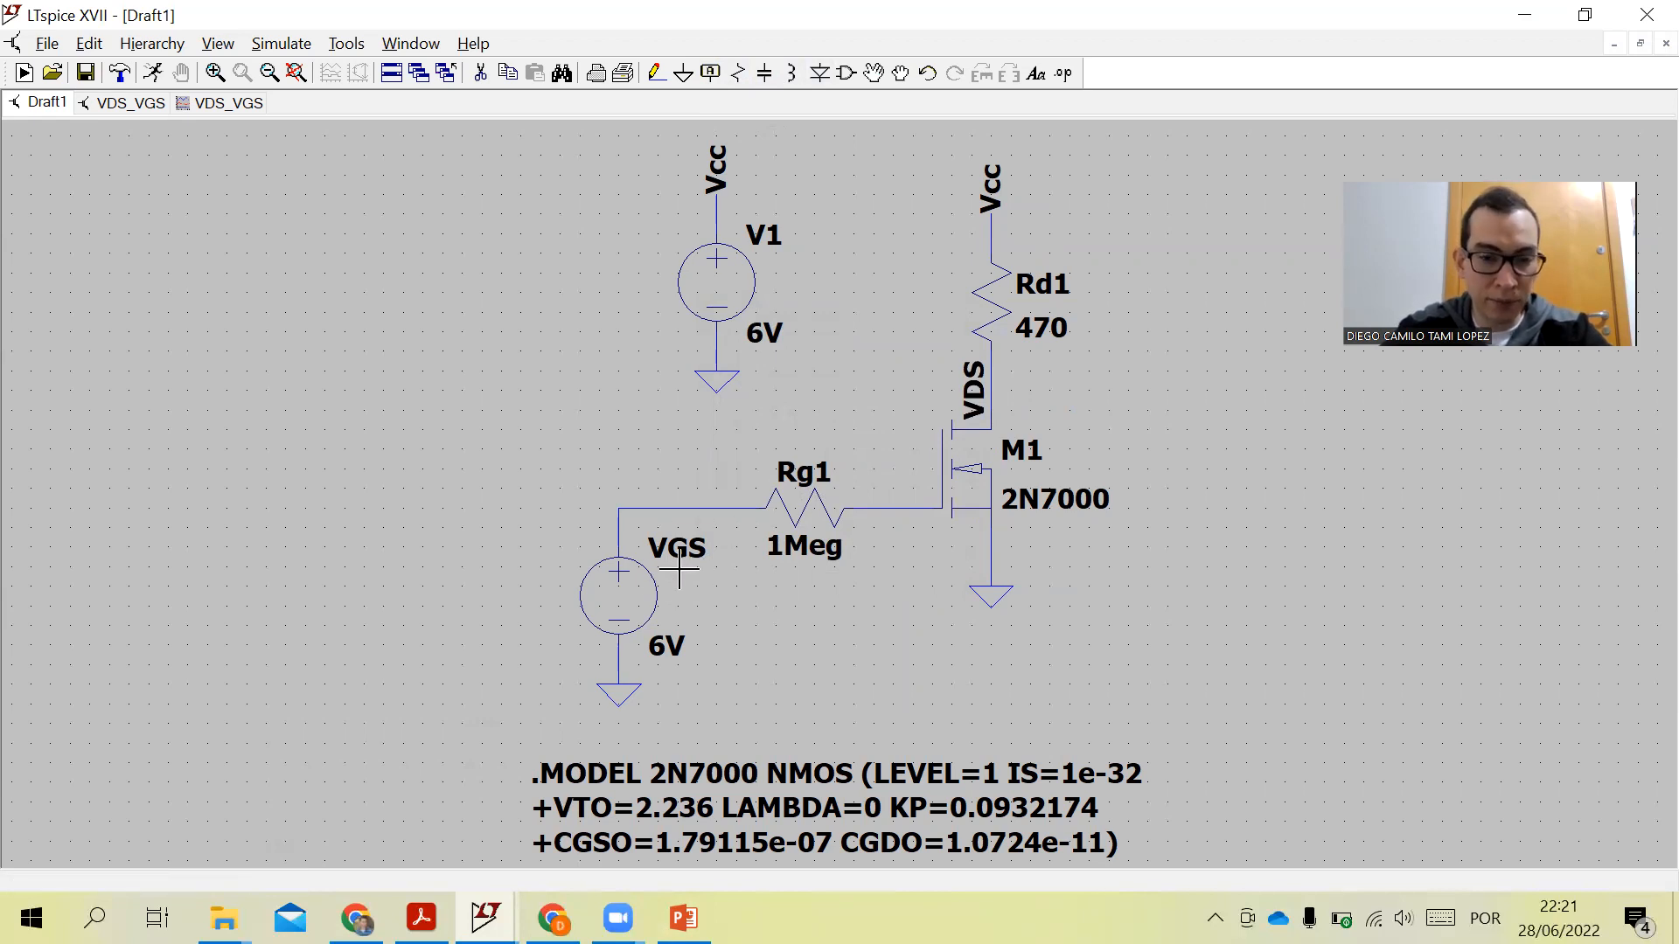
# - Open the DC sweep analysis setup and choose VGS as the source with a Linear sweep
pyautogui.click(91, 48)
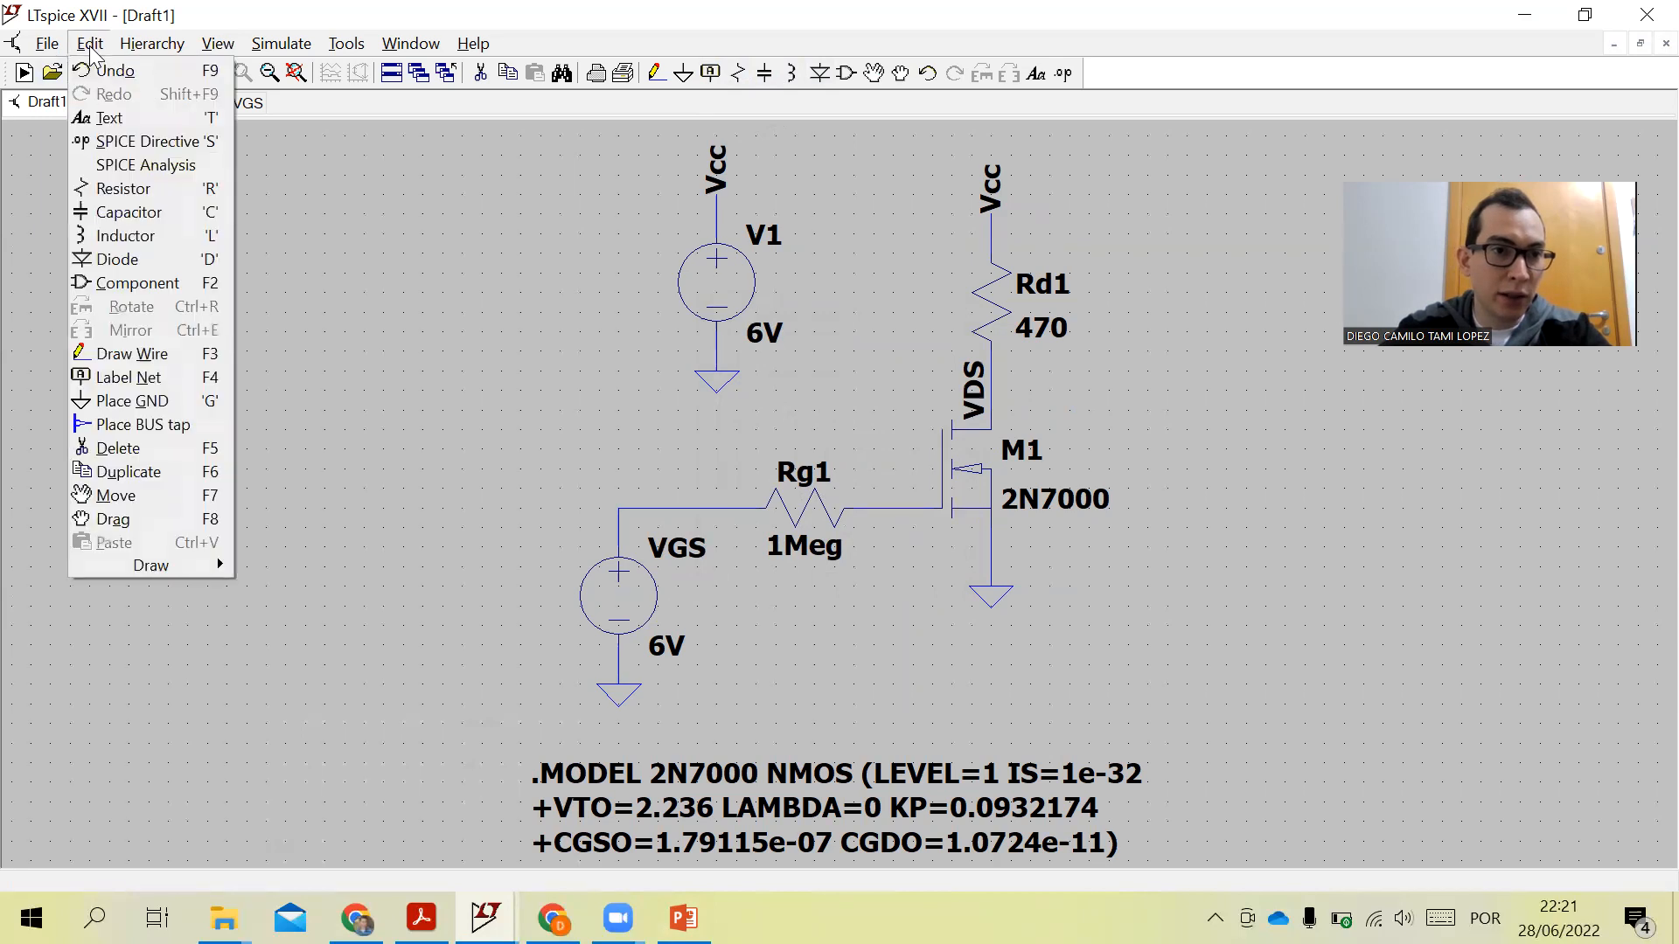
pyautogui.click(148, 166)
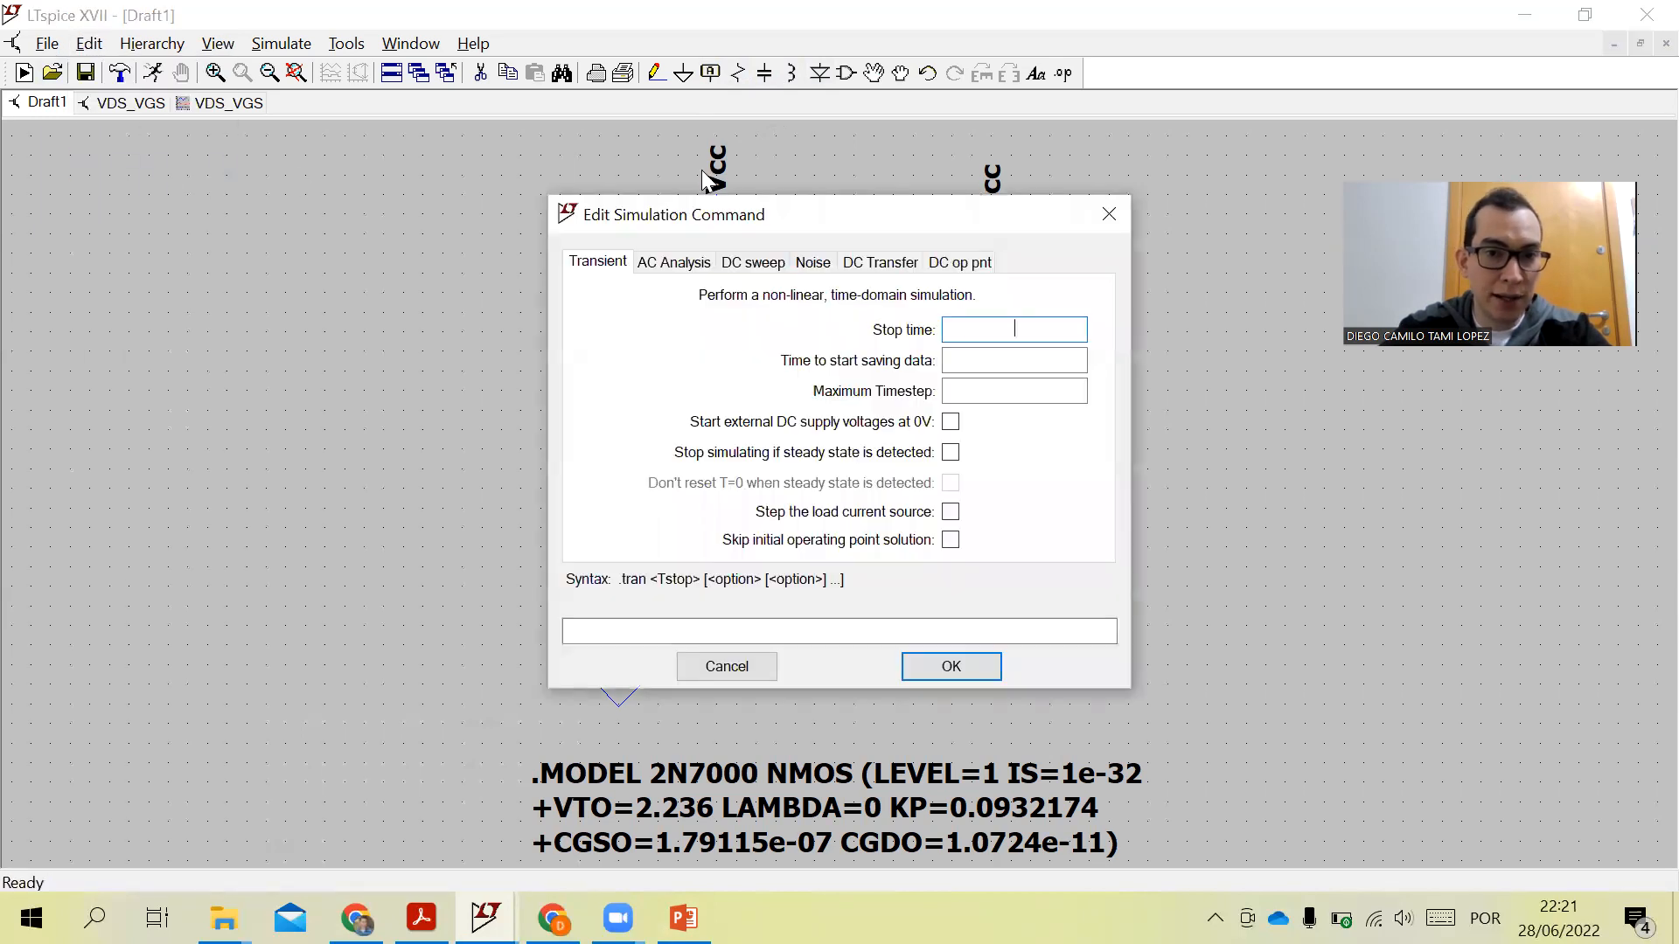
pyautogui.click(741, 262)
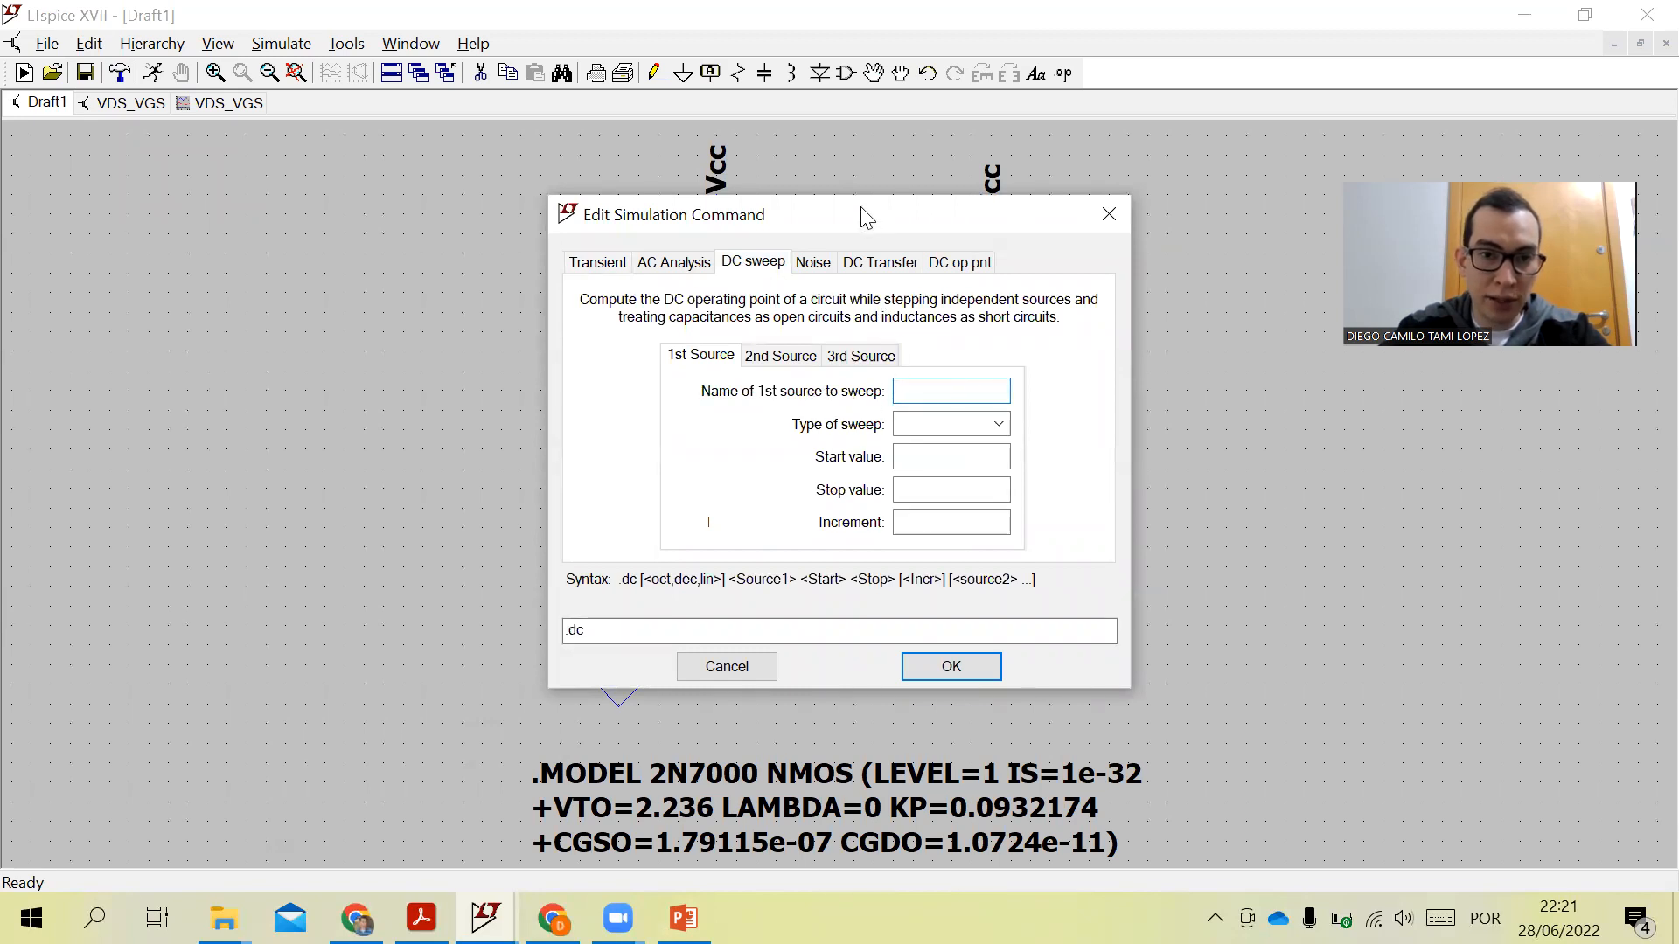
pyautogui.moveTo(866, 217); pyautogui.dragTo(916, 27)
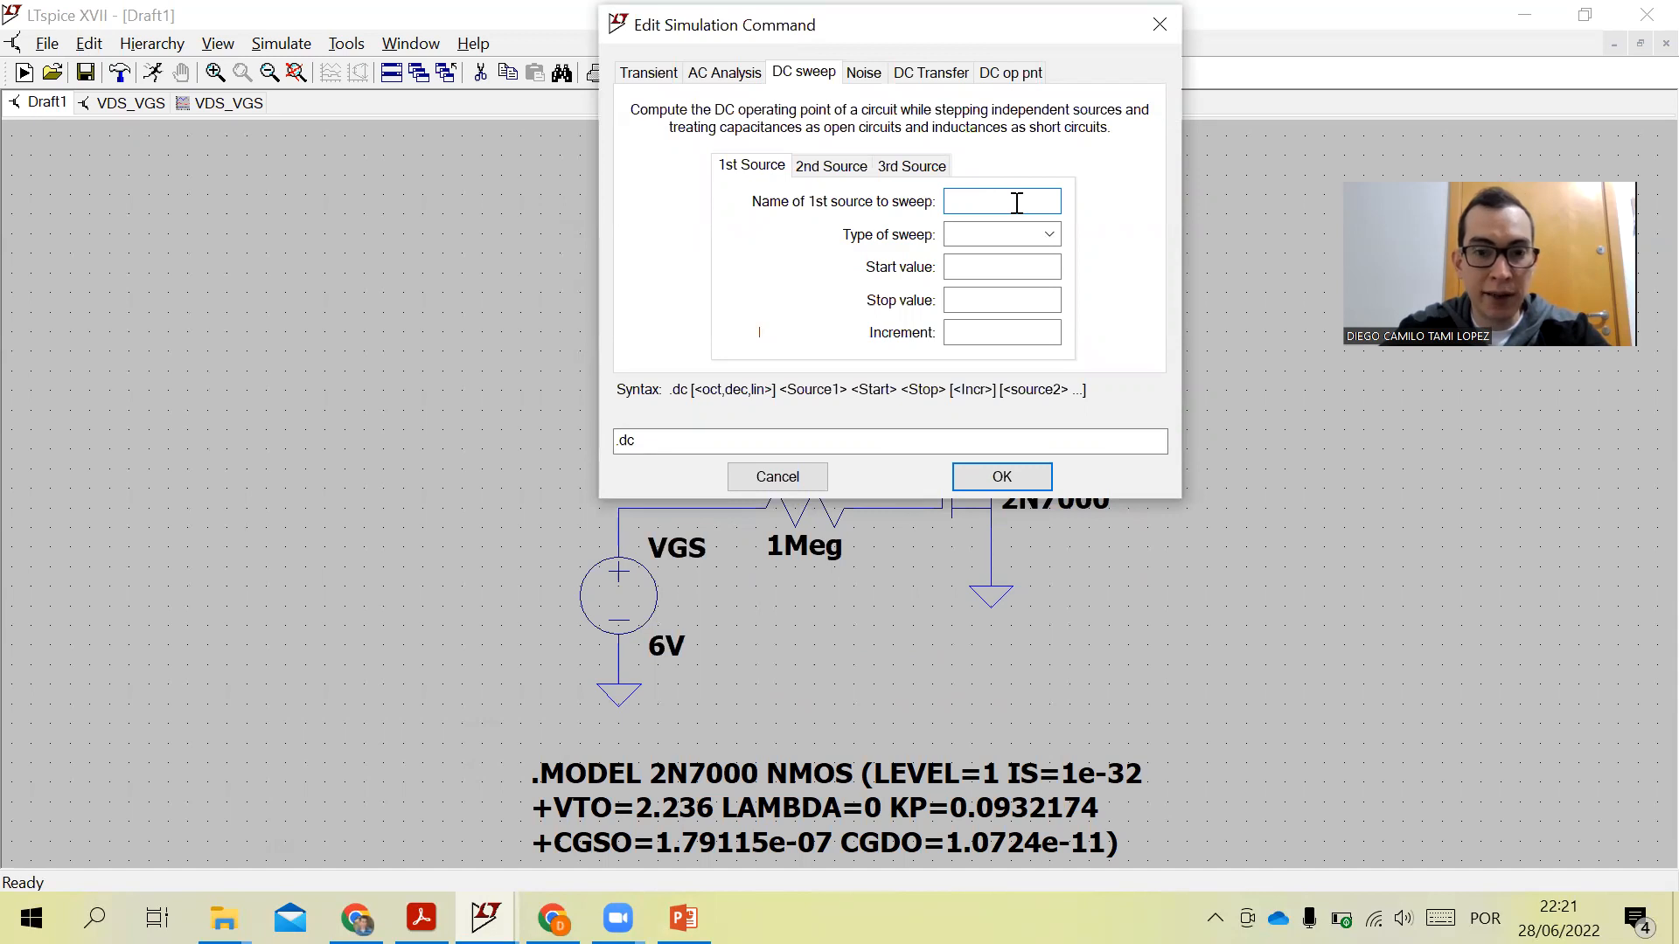
pyautogui.write('GS')
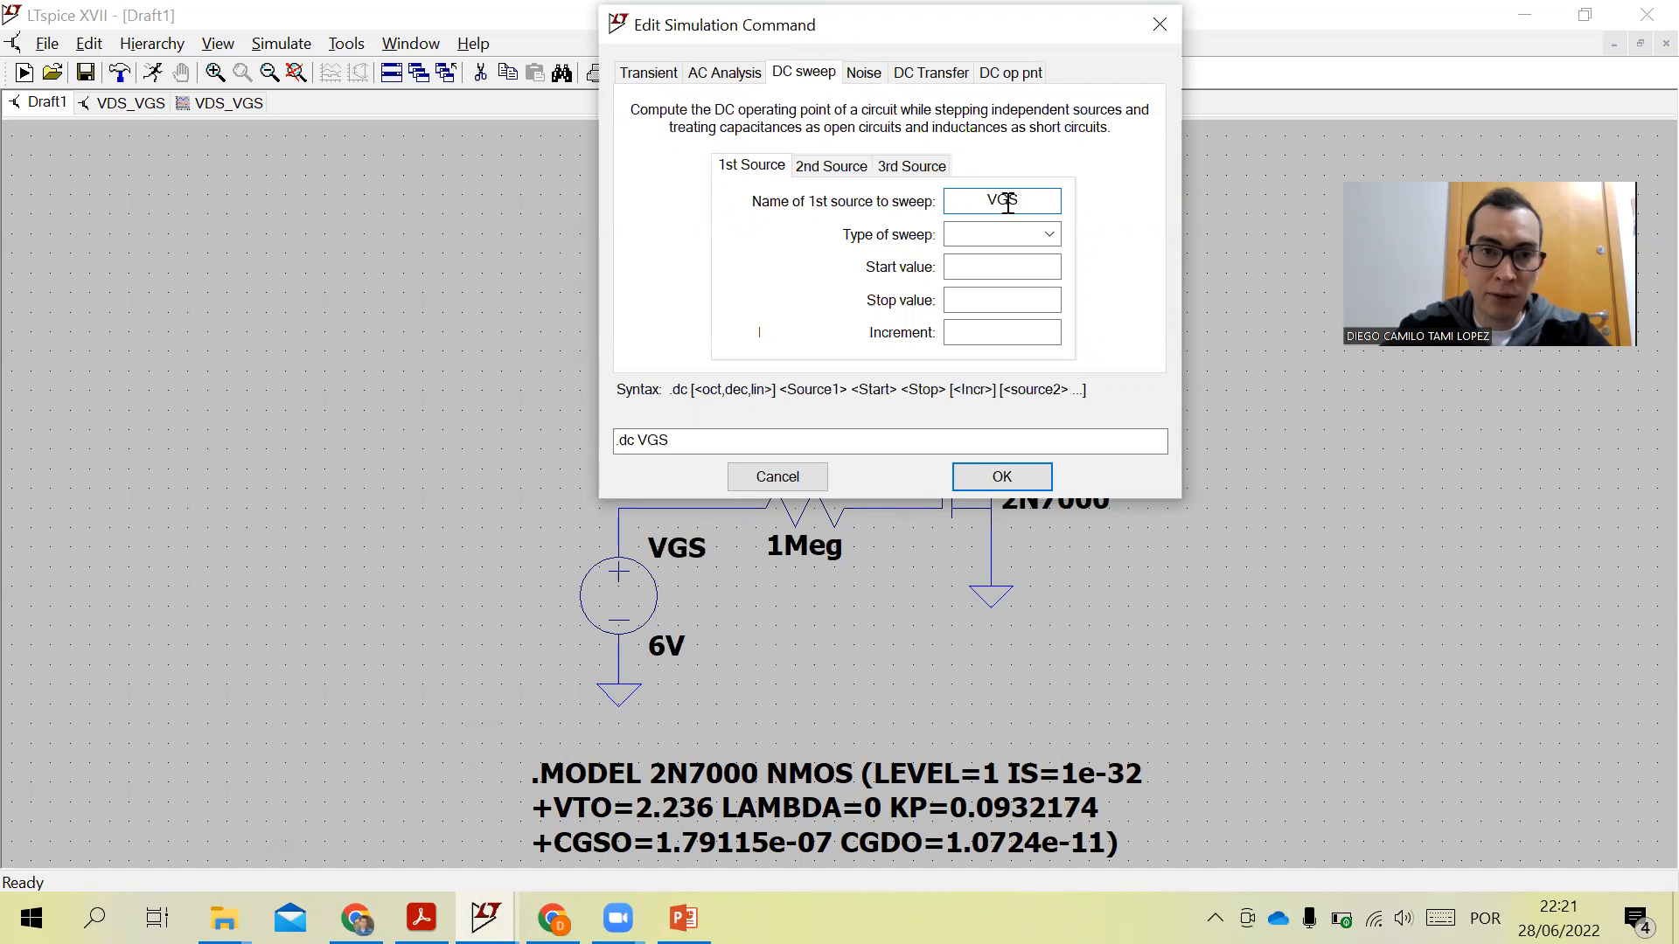
pyautogui.click(959, 234)
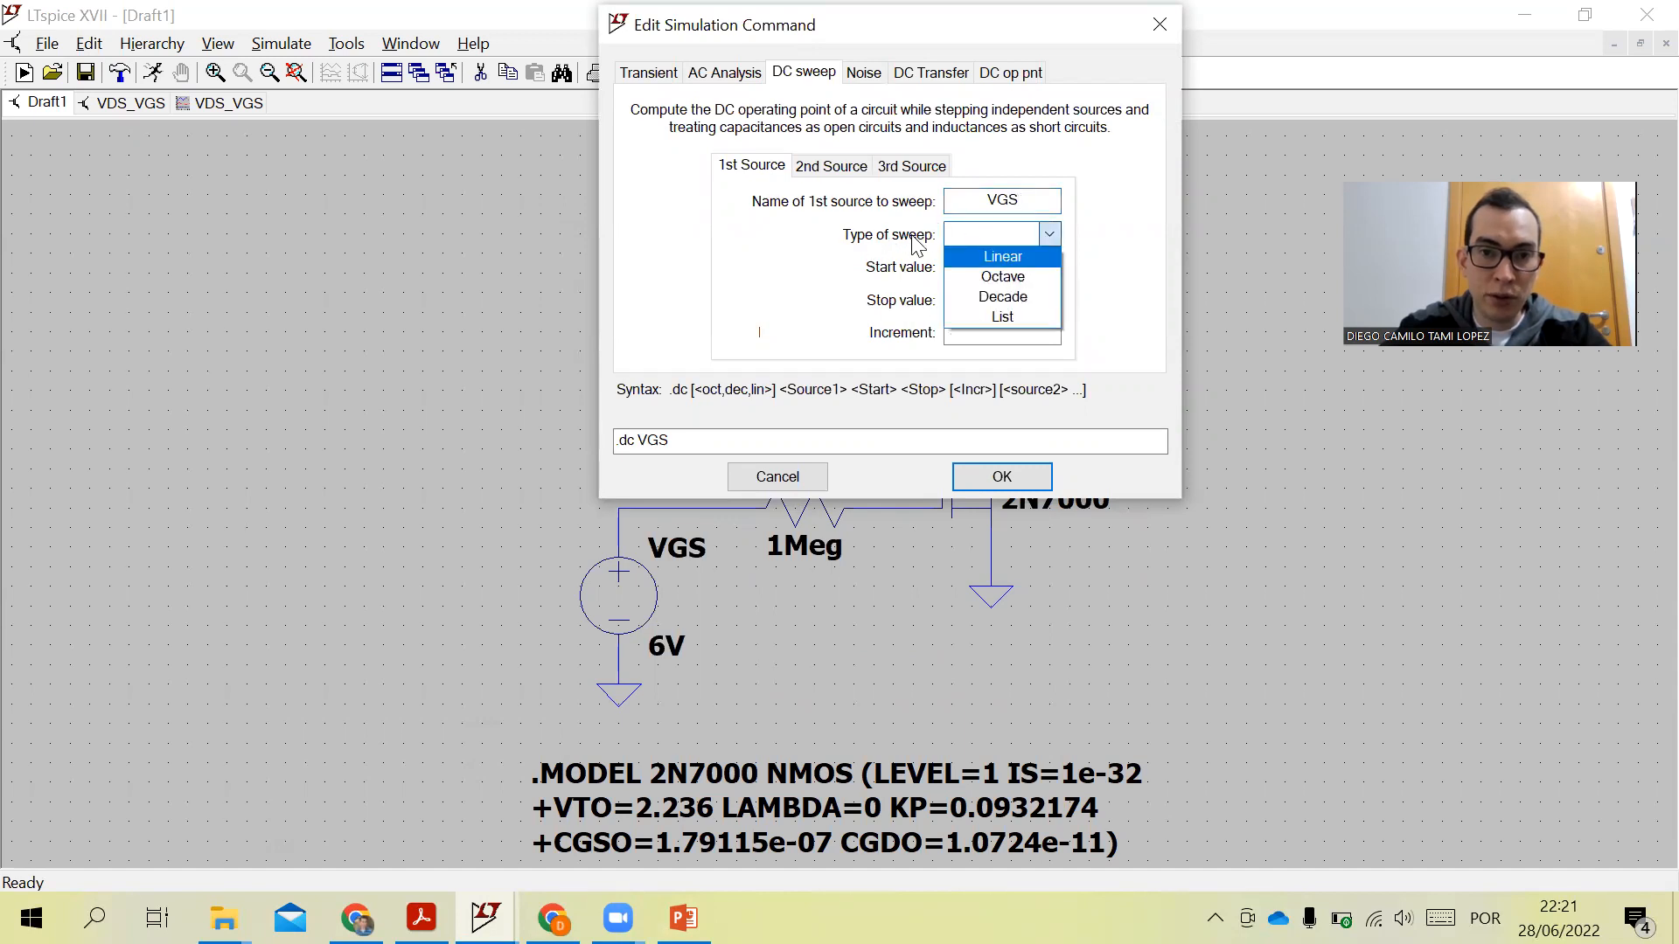
pyautogui.click(1005, 257)
pyautogui.click(1007, 274)
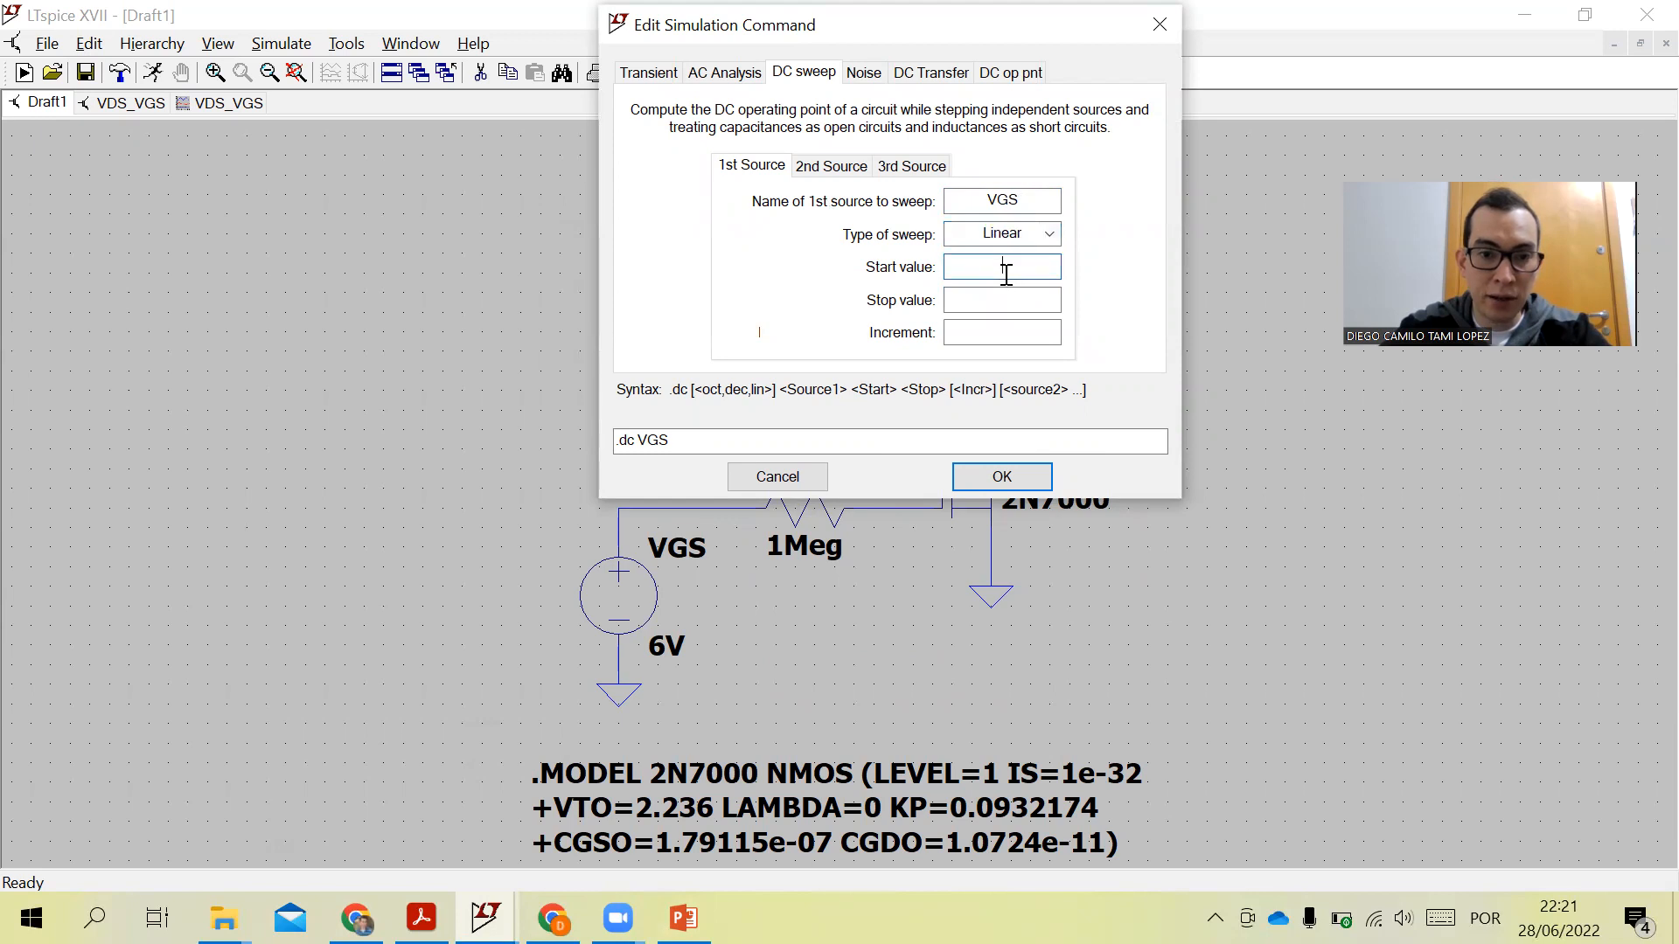
# - Set the sweep start to 0, stop to 6 and increment to 0.01, placing the .dc directive above the model text
pyautogui.moveTo(612, 885)
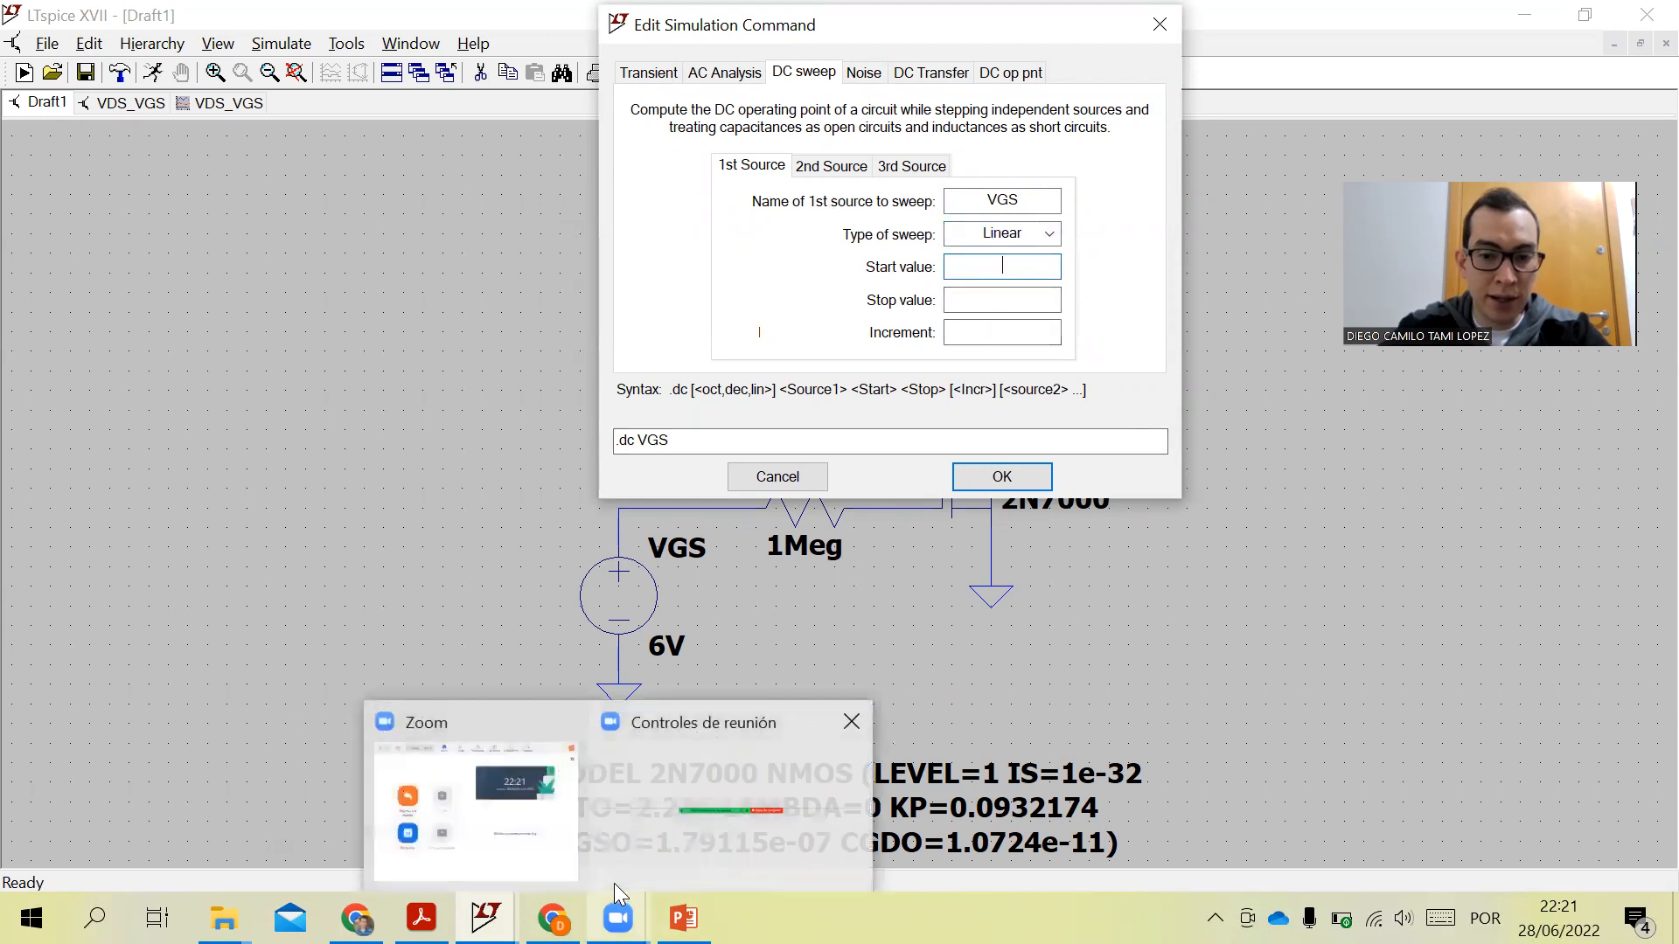
pyautogui.write('0')
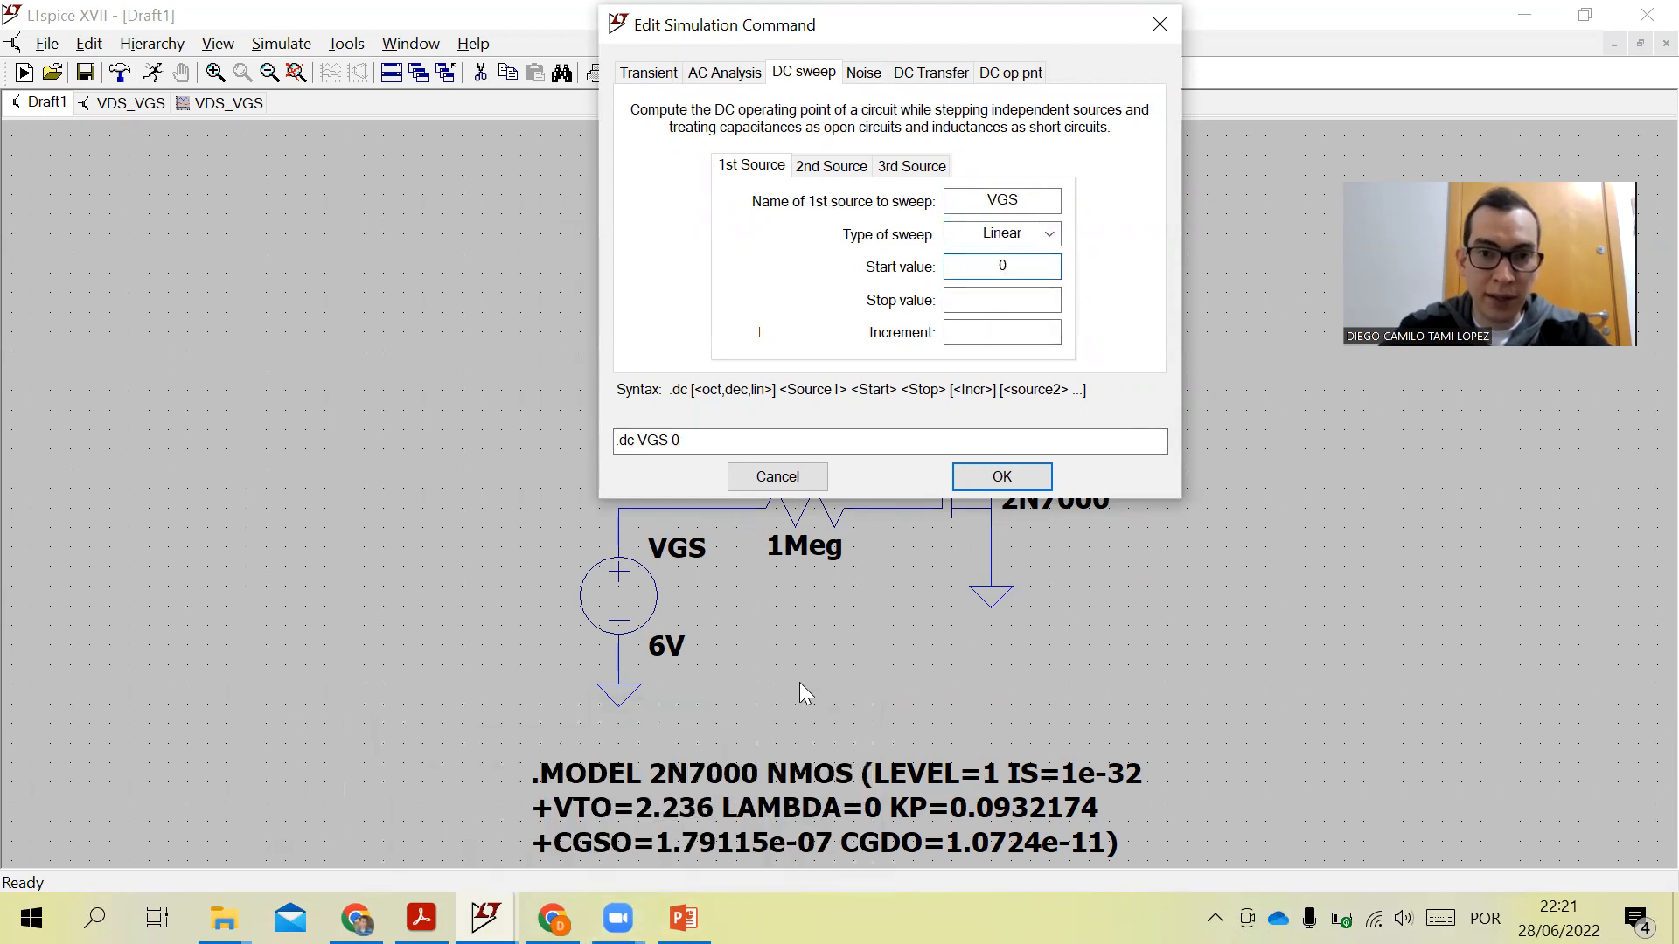
pyautogui.click(1007, 305)
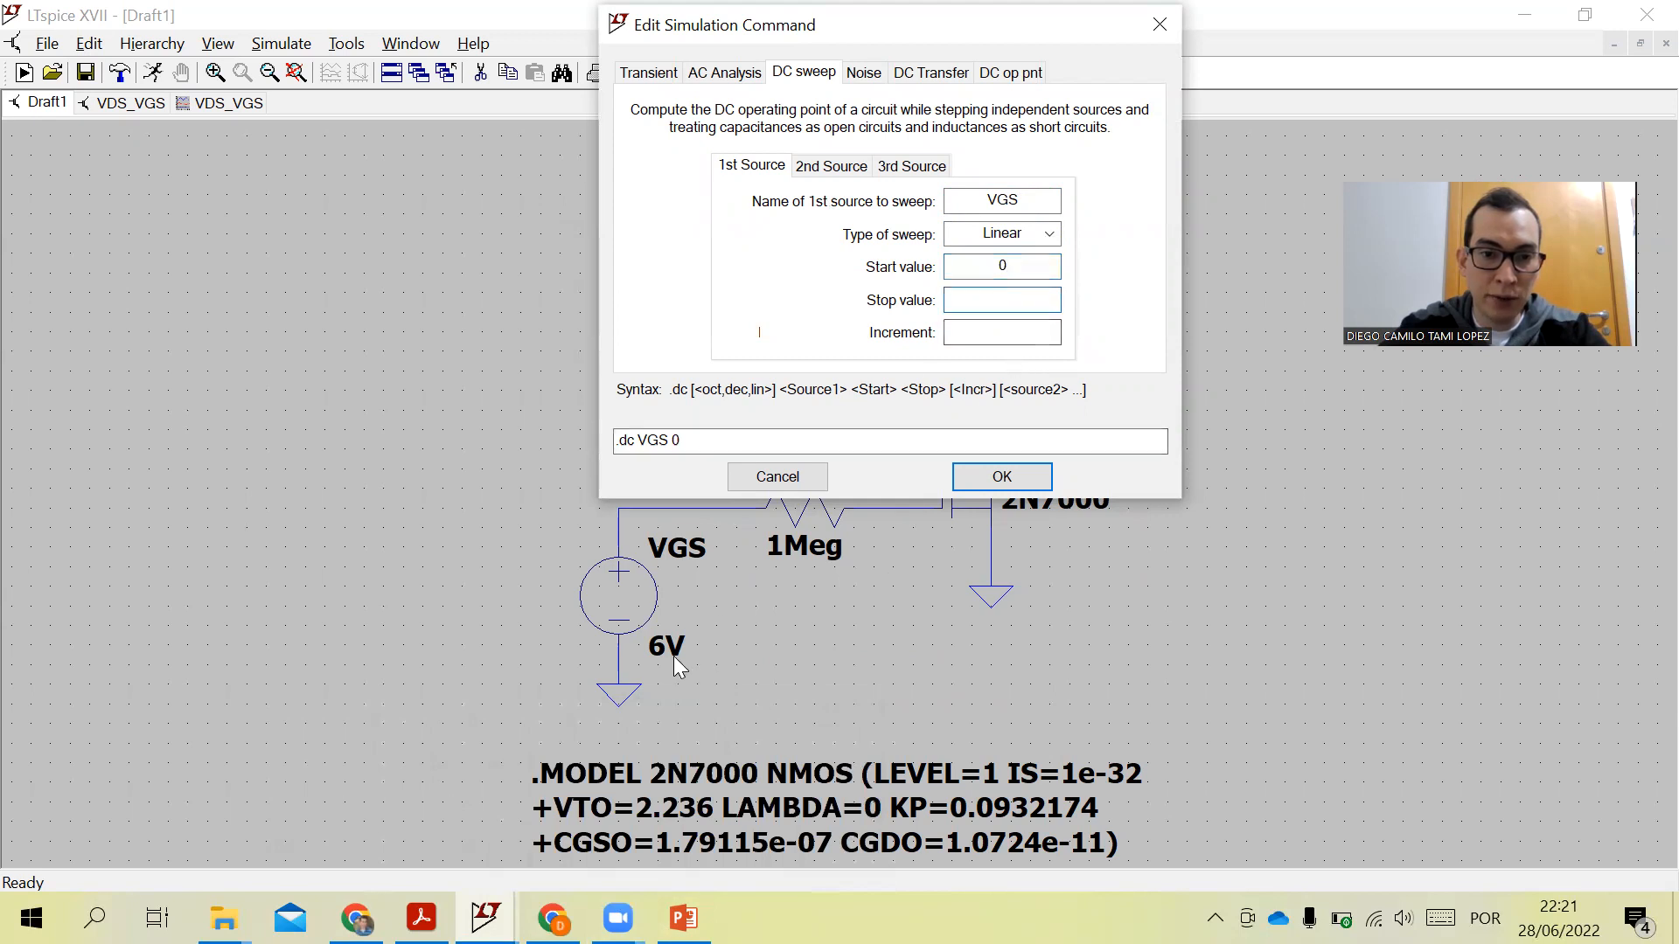
pyautogui.write('6')
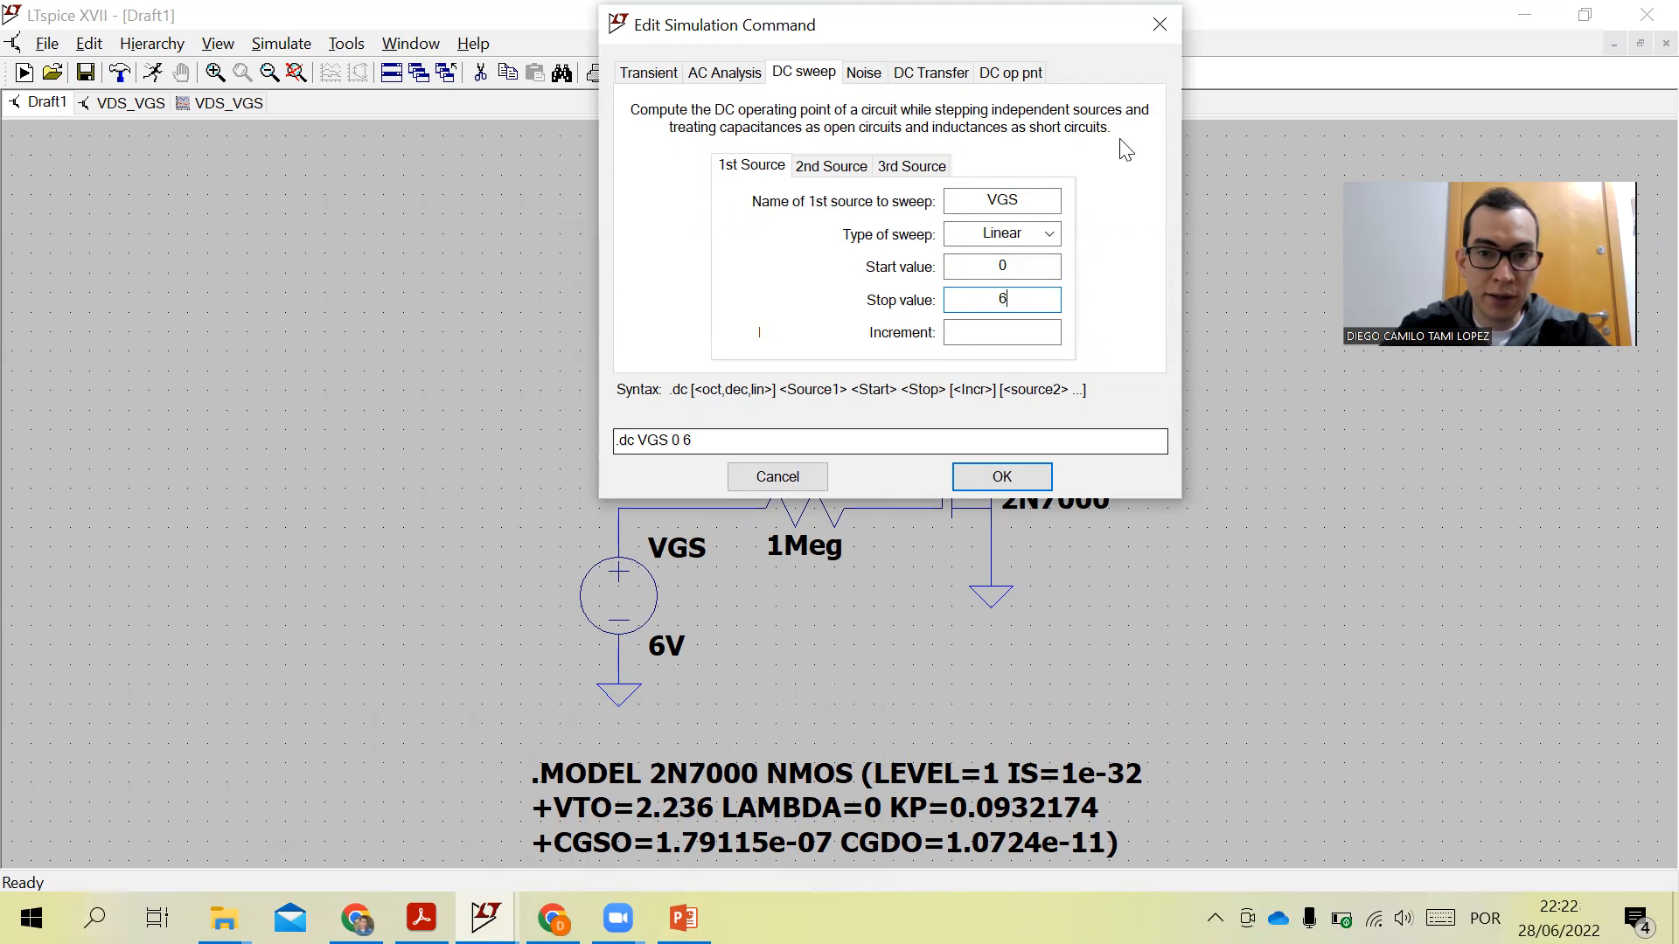
pyautogui.click(1017, 330)
pyautogui.write('0.01')
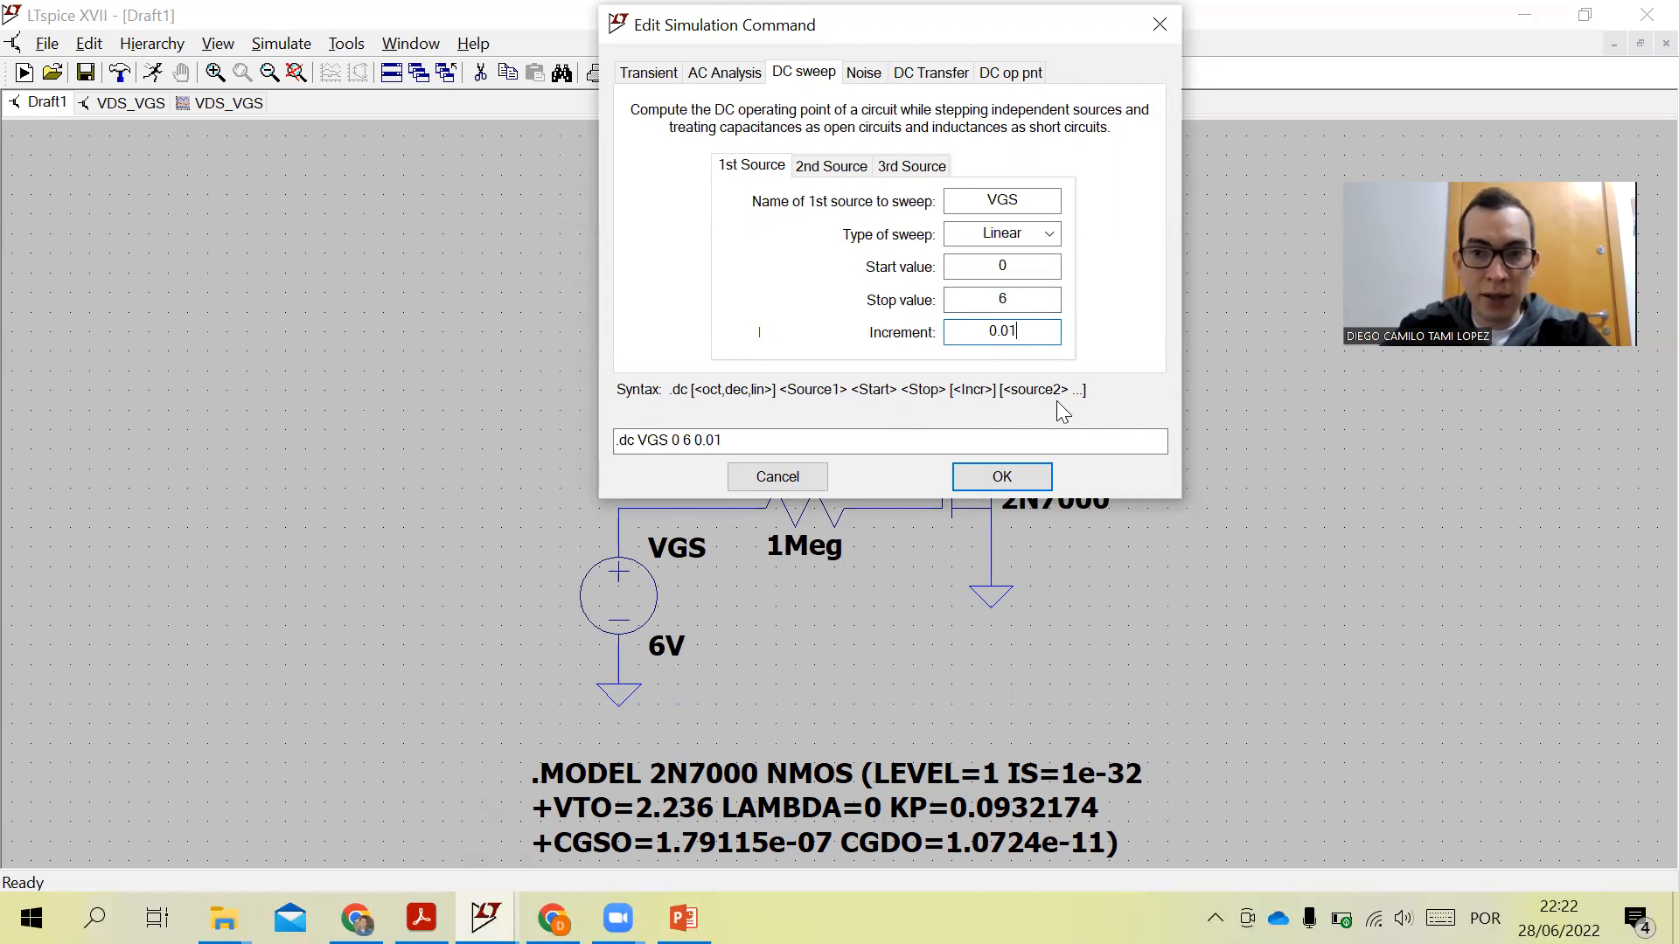
pyautogui.click(1026, 489)
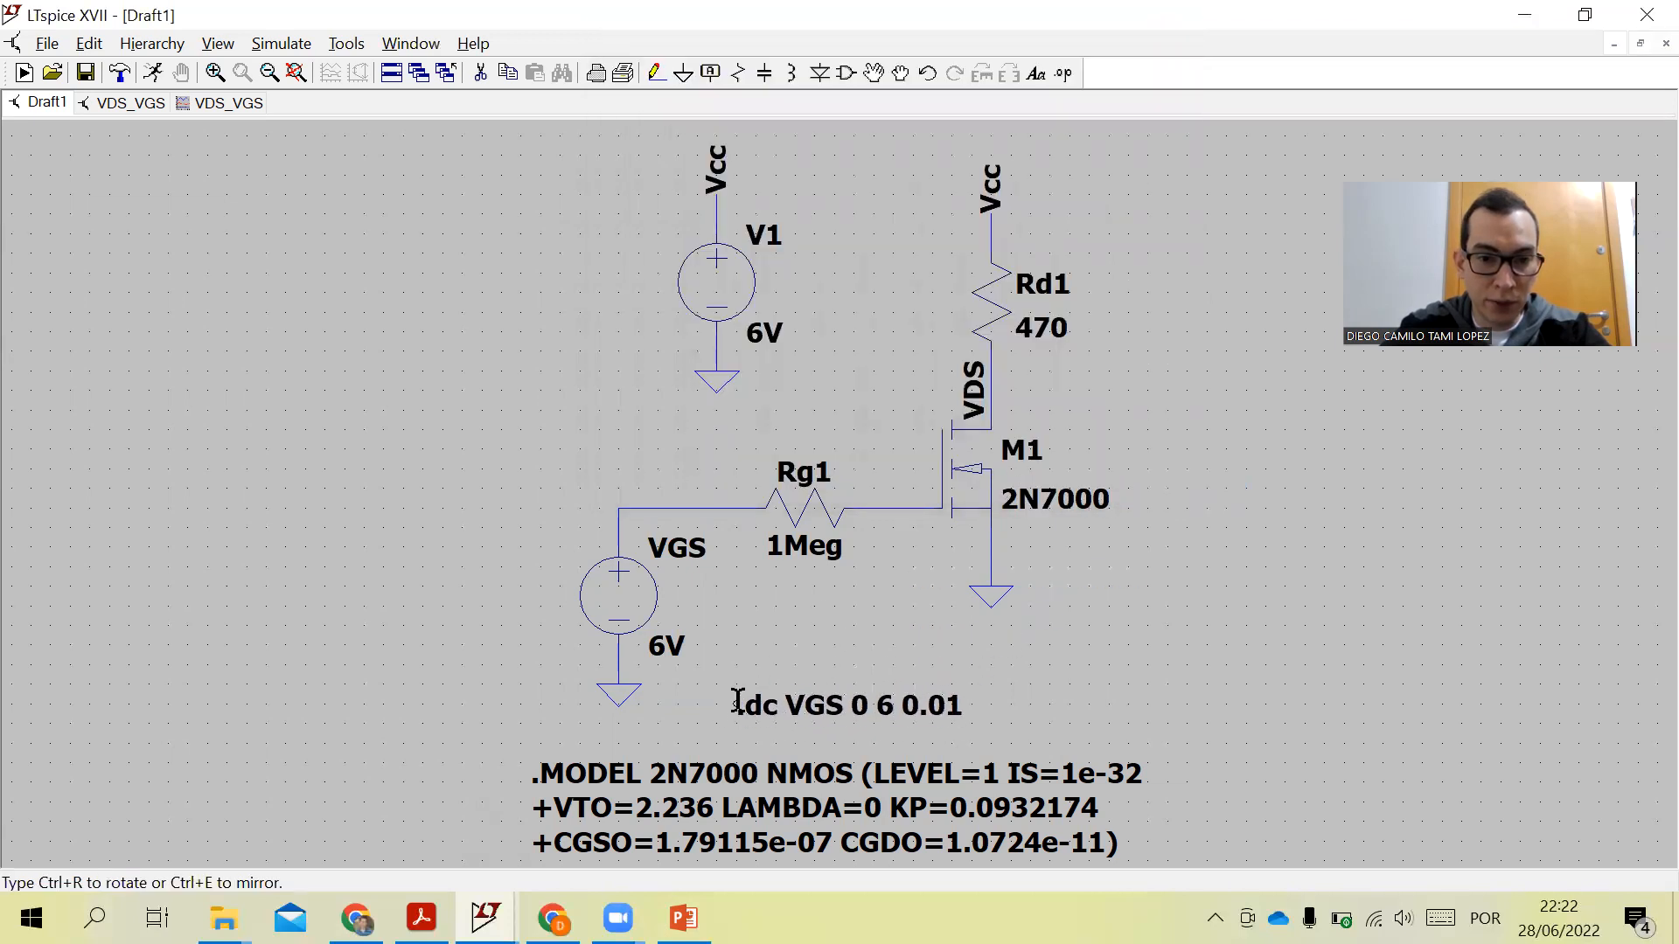
pyautogui.click(739, 704)
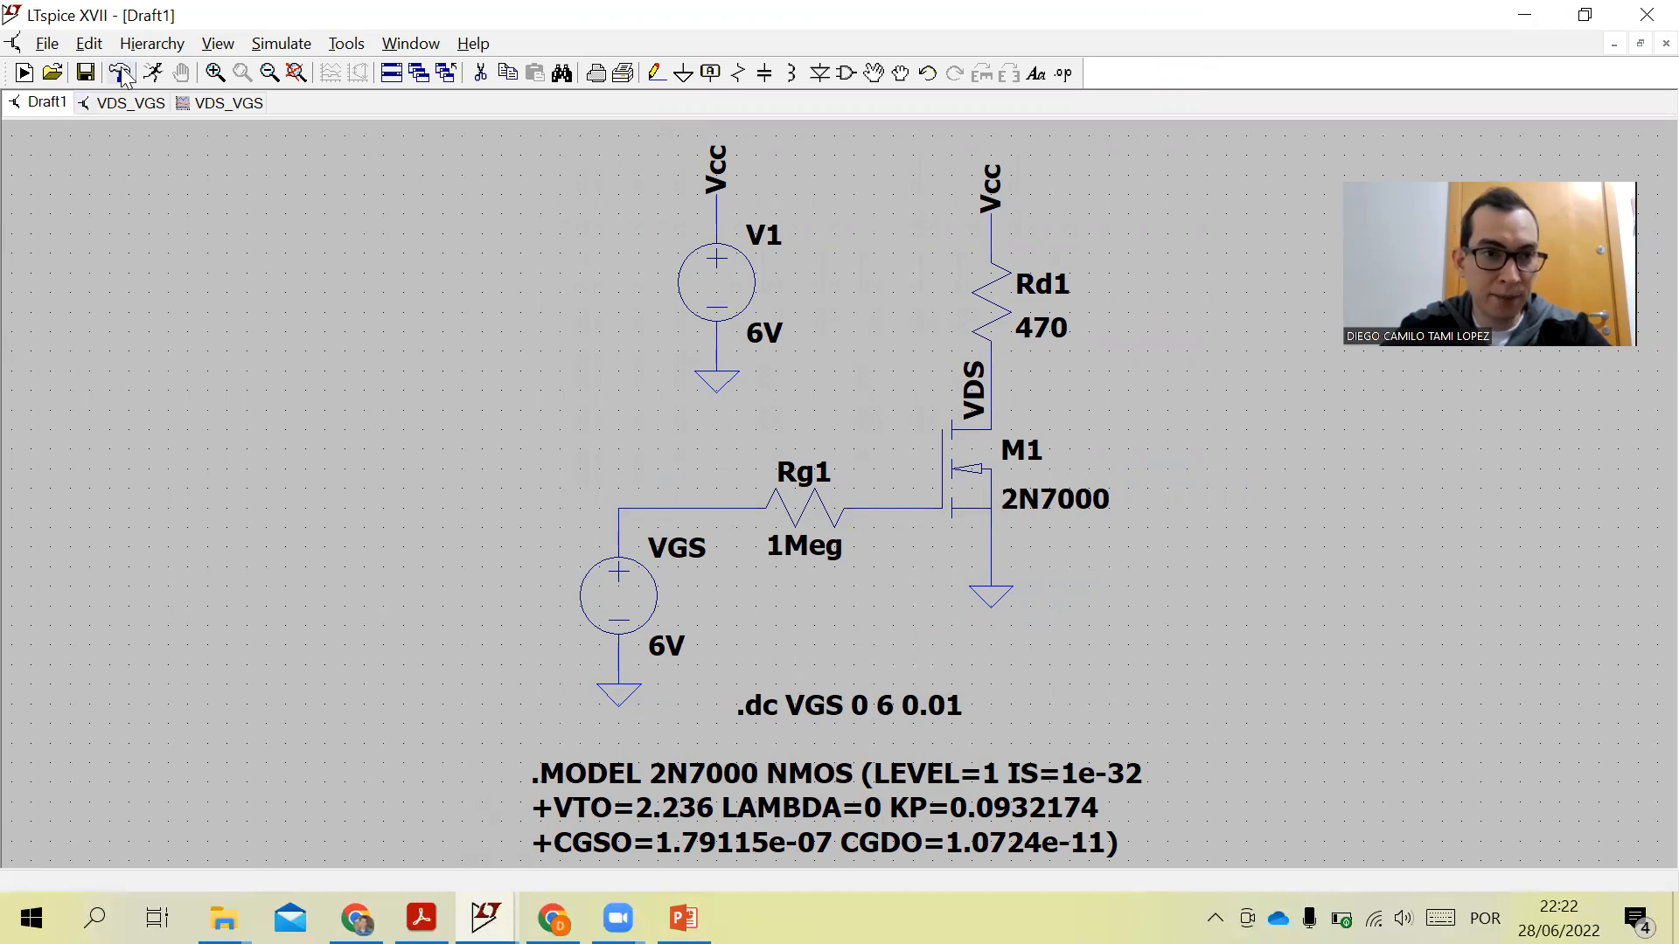
# - Run the simulation and close the extra Draft1 plot and schematic windows, saving the changes
pyautogui.click(155, 74)
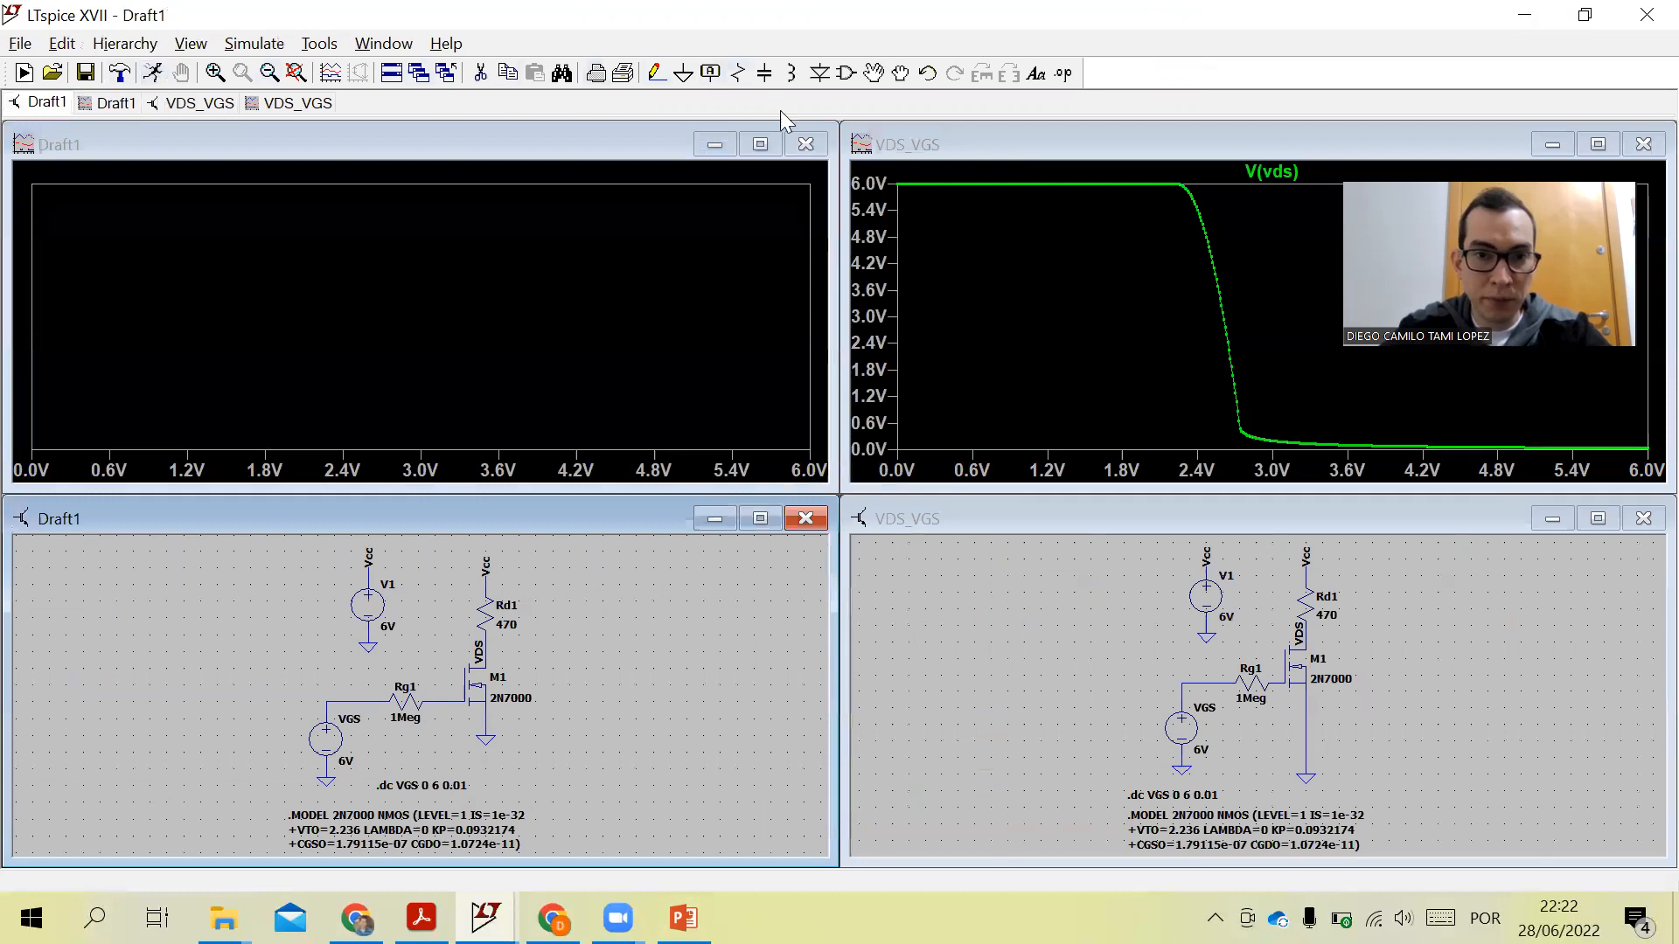
pyautogui.click(981, 137)
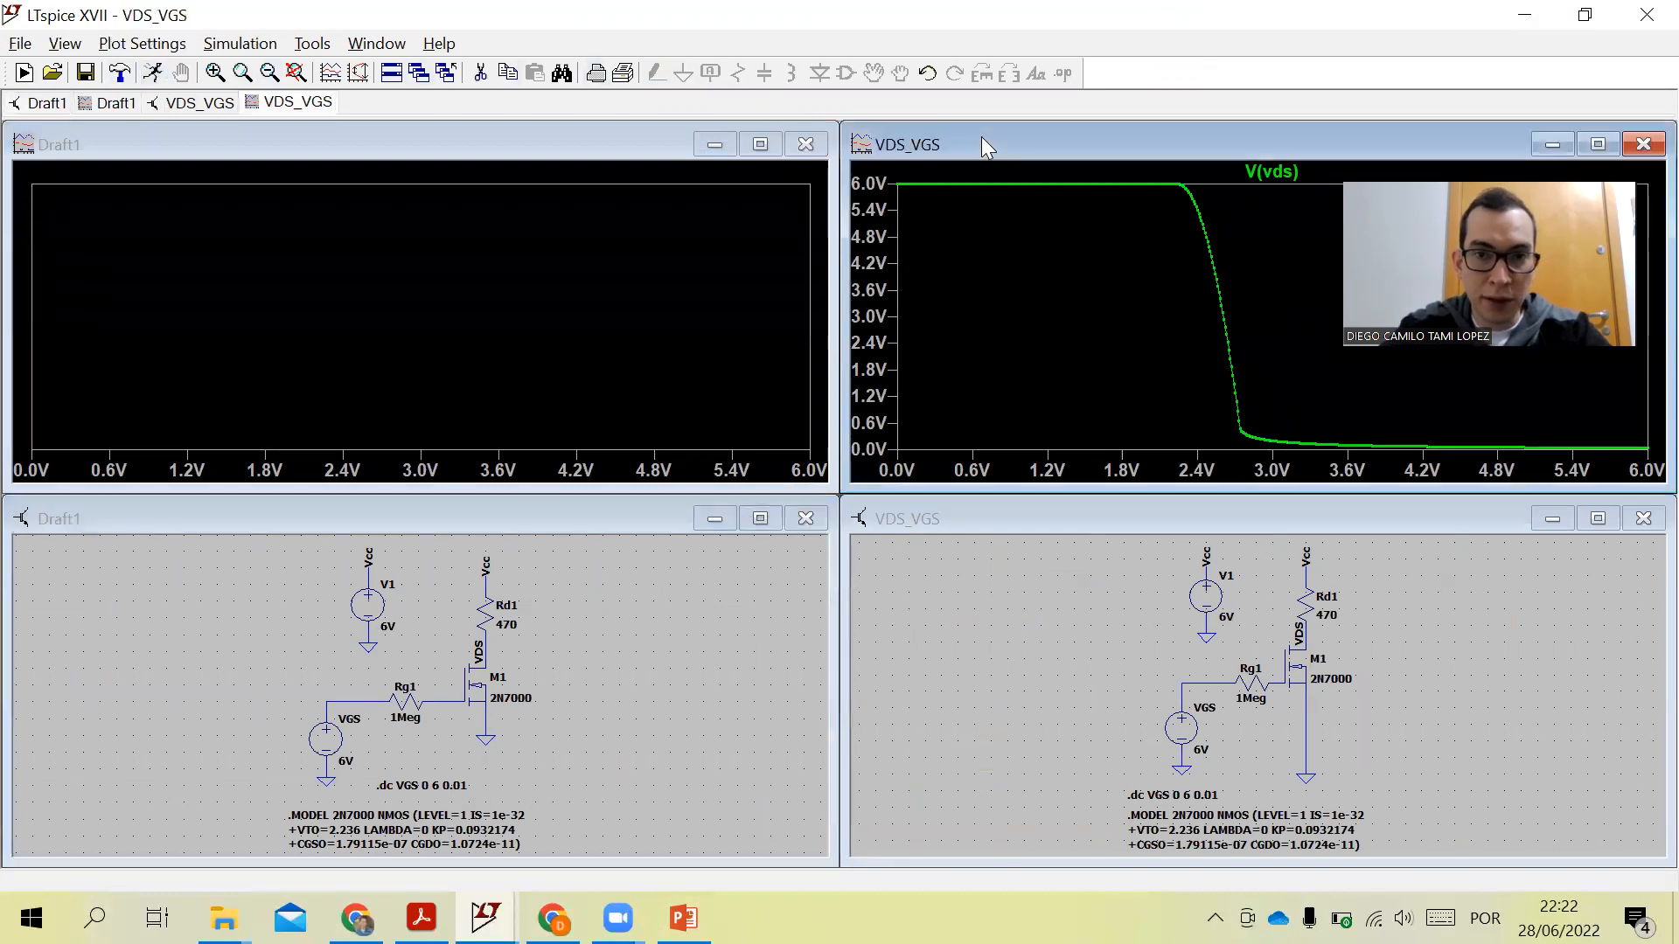
pyautogui.click(813, 145)
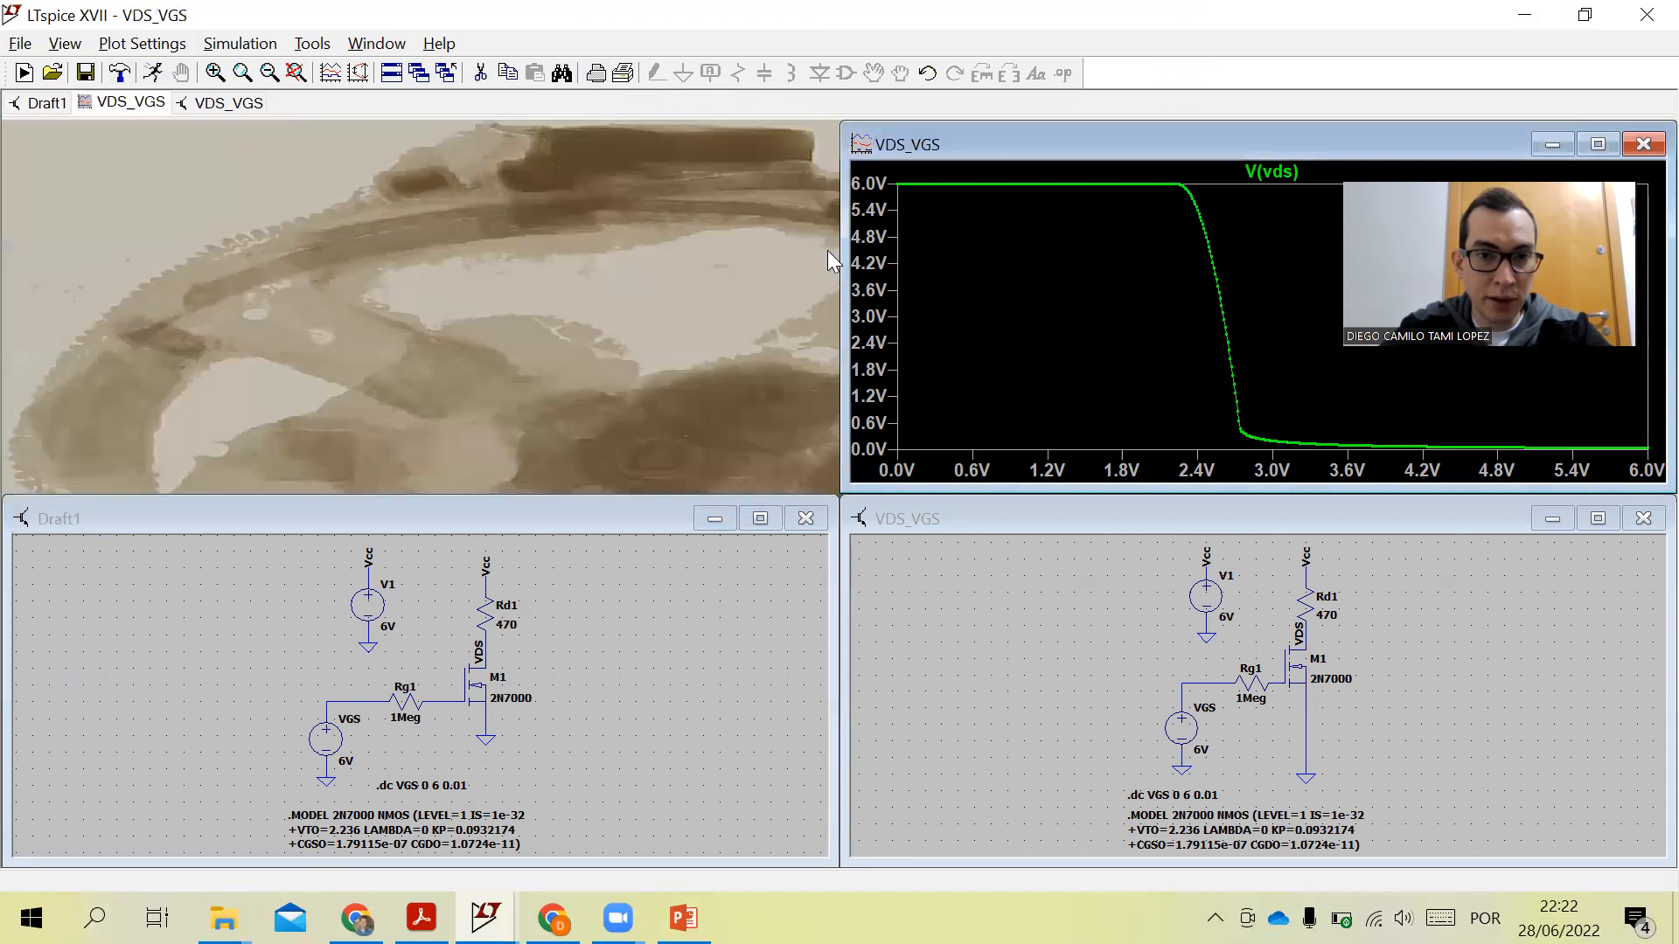
pyautogui.click(806, 521)
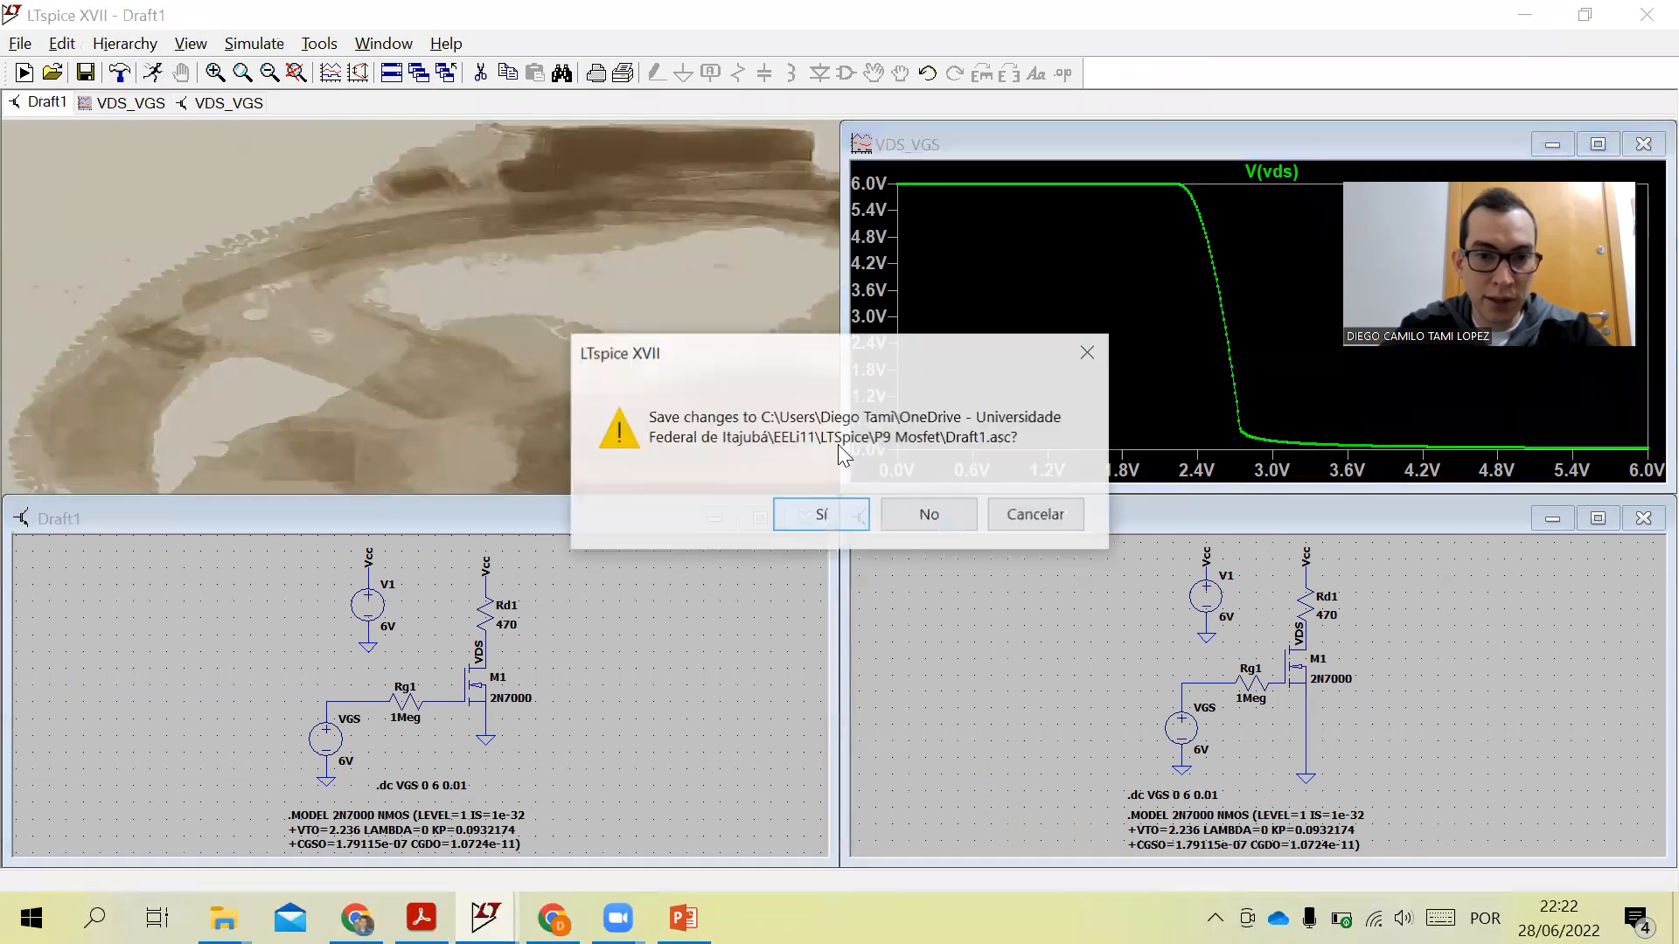
pyautogui.click(853, 517)
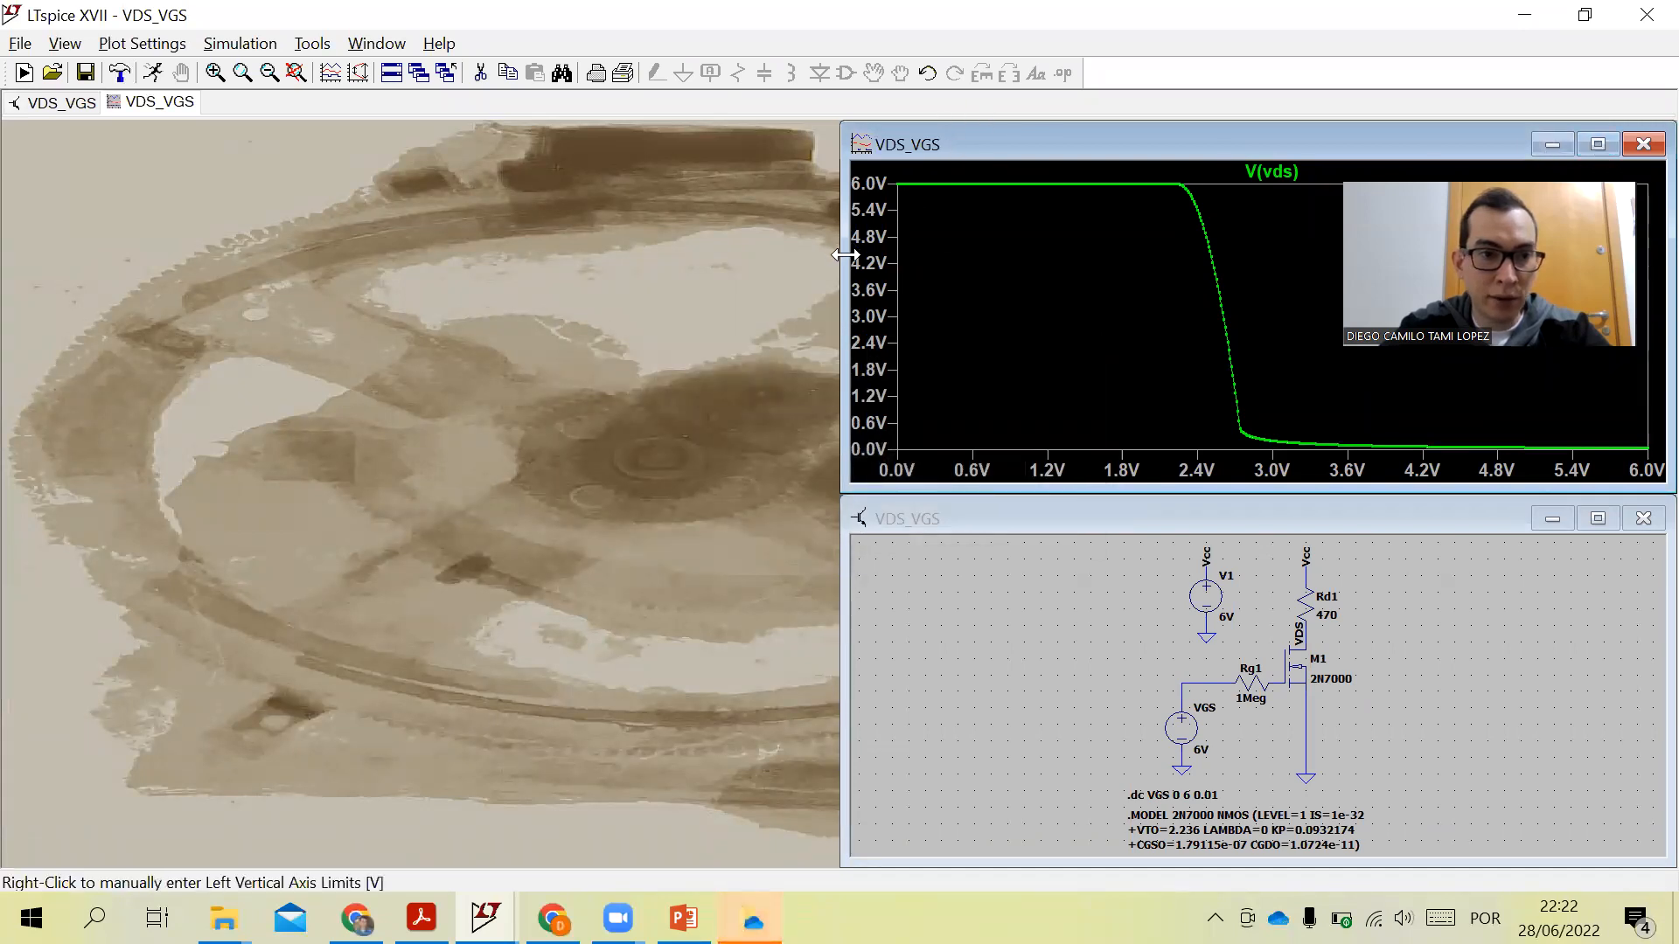
# - Widen the VDS_VGS plot and schematic windows to full width and maximize the V(vds) plot
pyautogui.moveTo(844, 253); pyautogui.dragTo(4, 258)
pyautogui.click(842, 639)
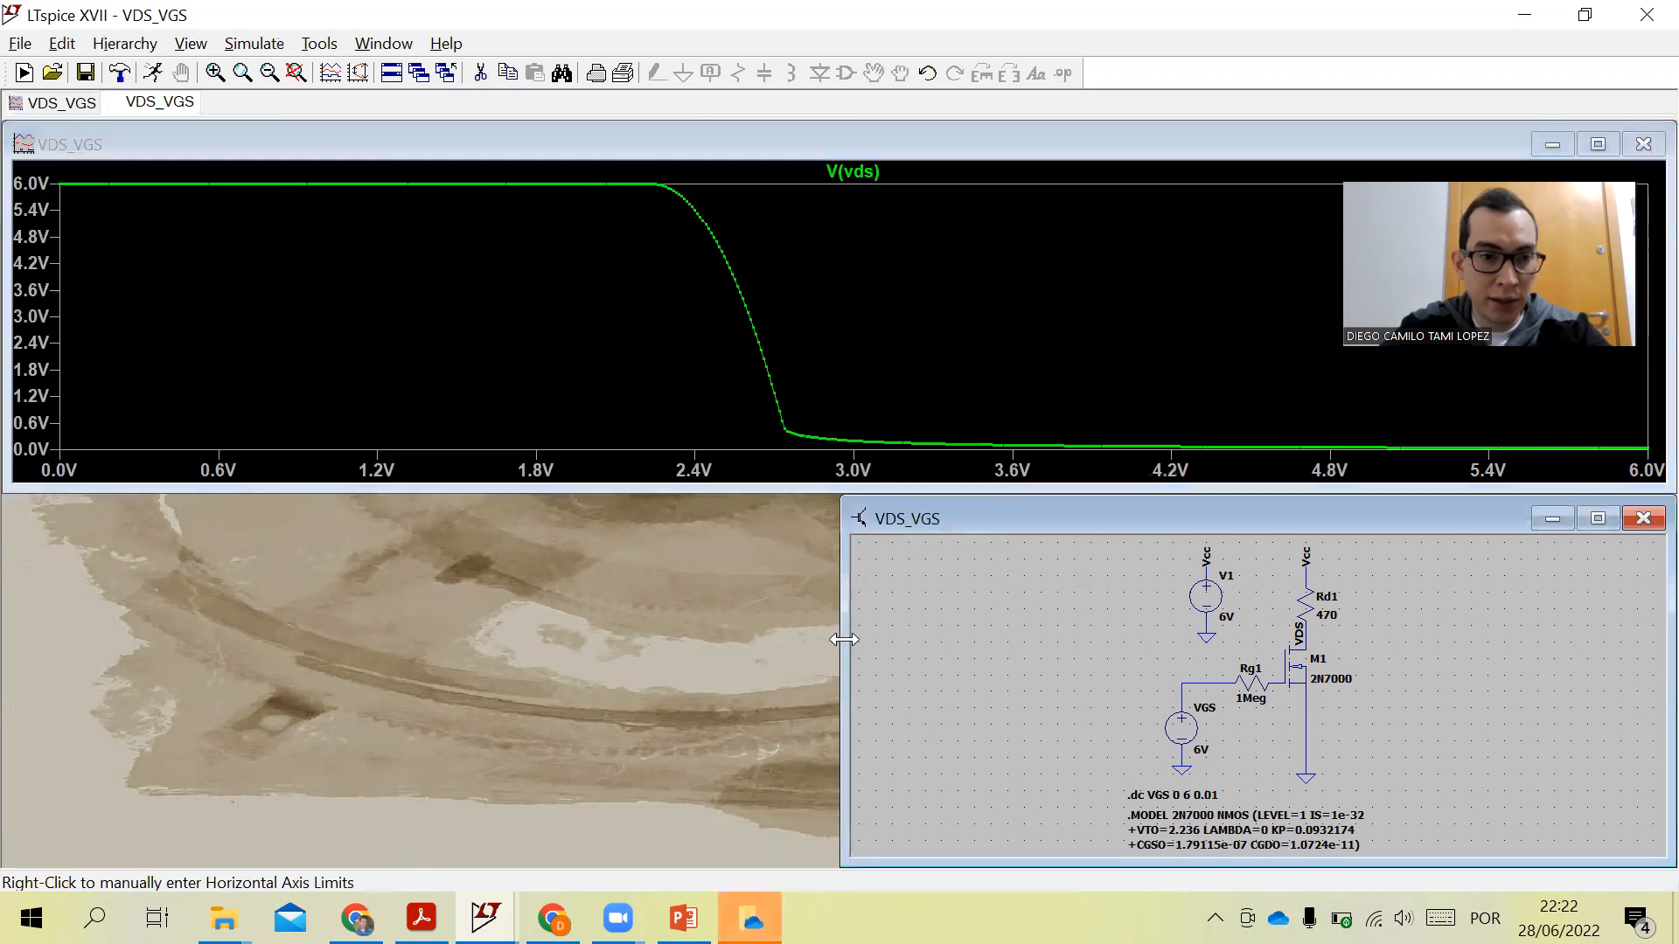
pyautogui.moveTo(842, 640); pyautogui.dragTo(4, 639)
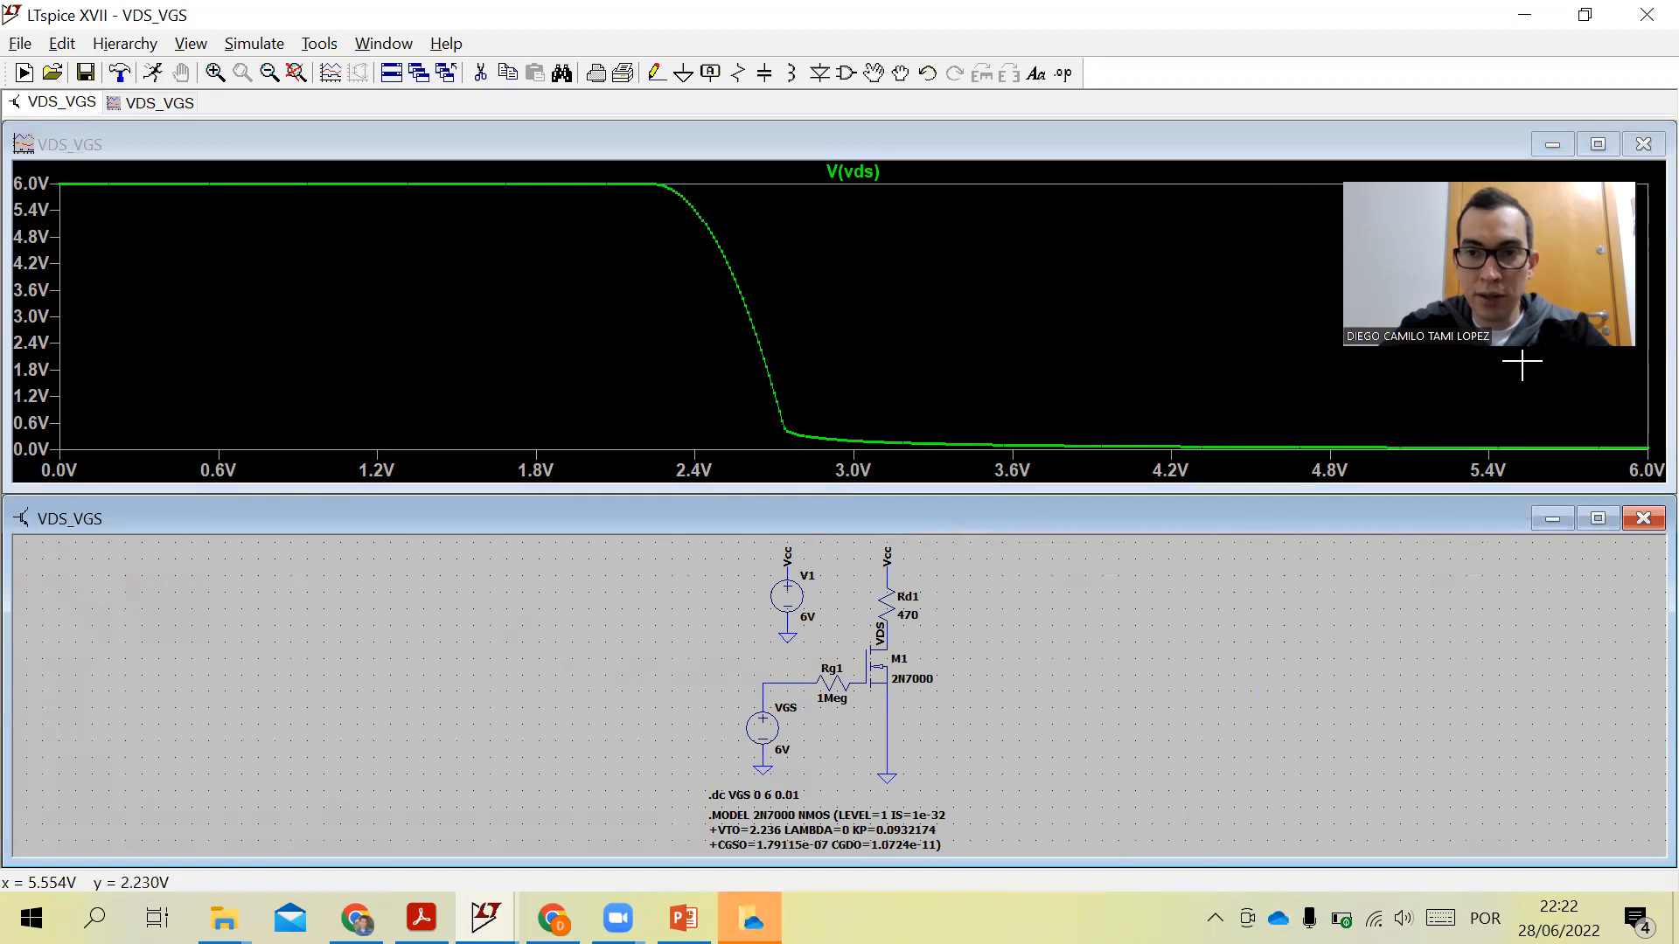
pyautogui.click(1600, 144)
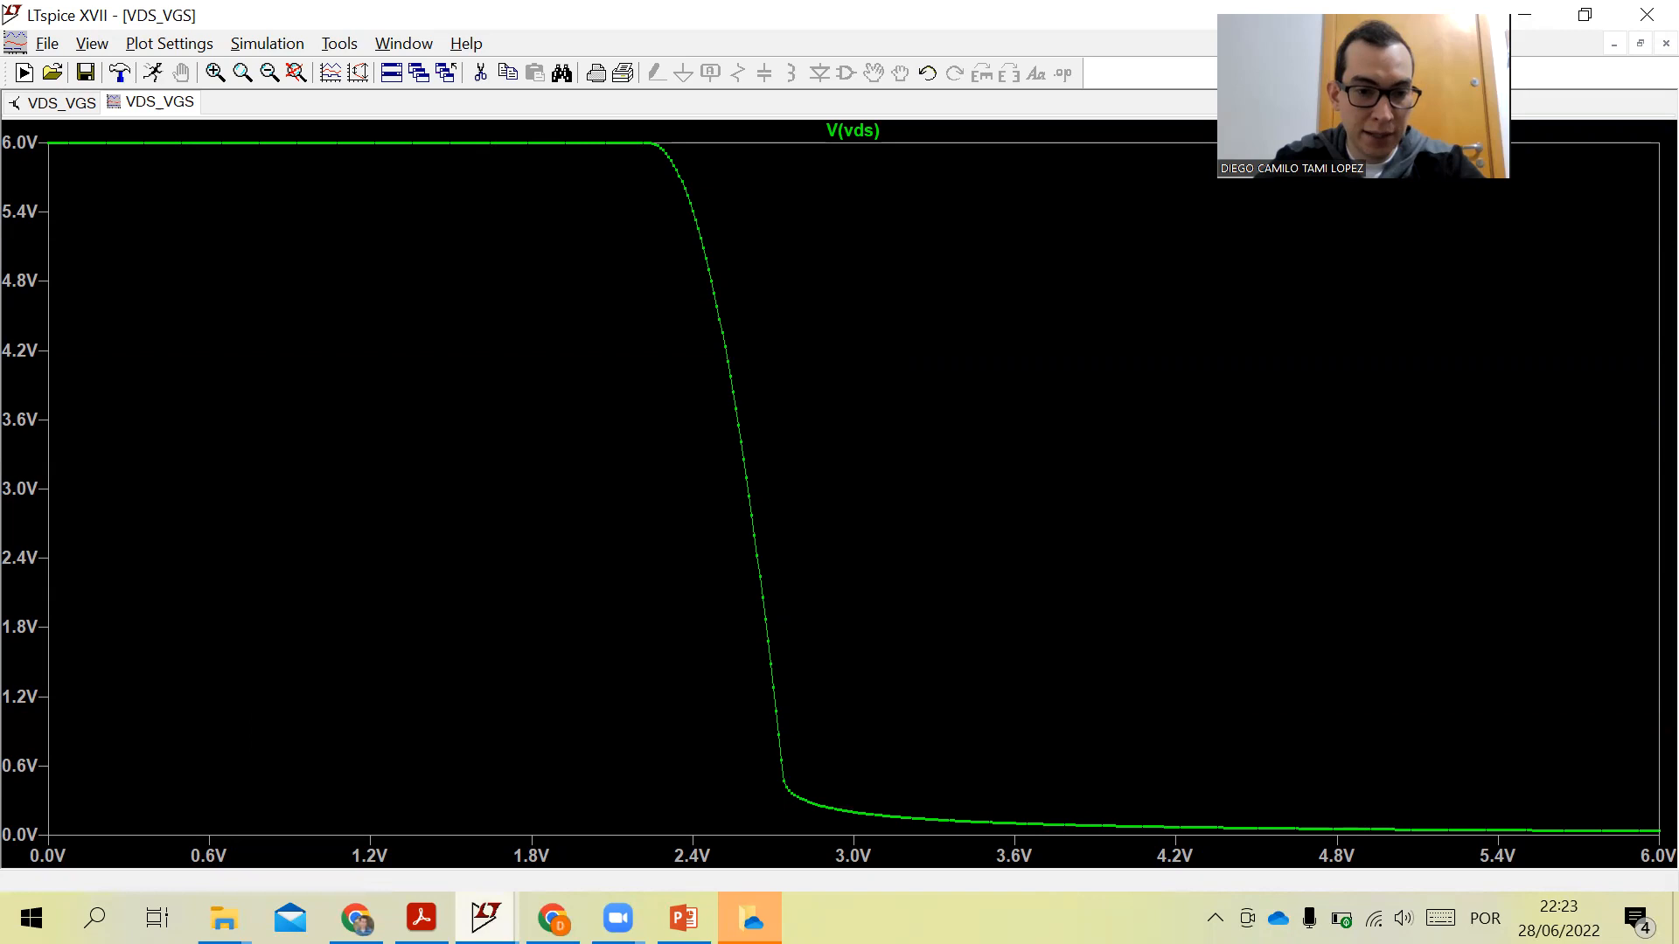
# - Switch back to the assignment PDF
pyautogui.click(421, 918)
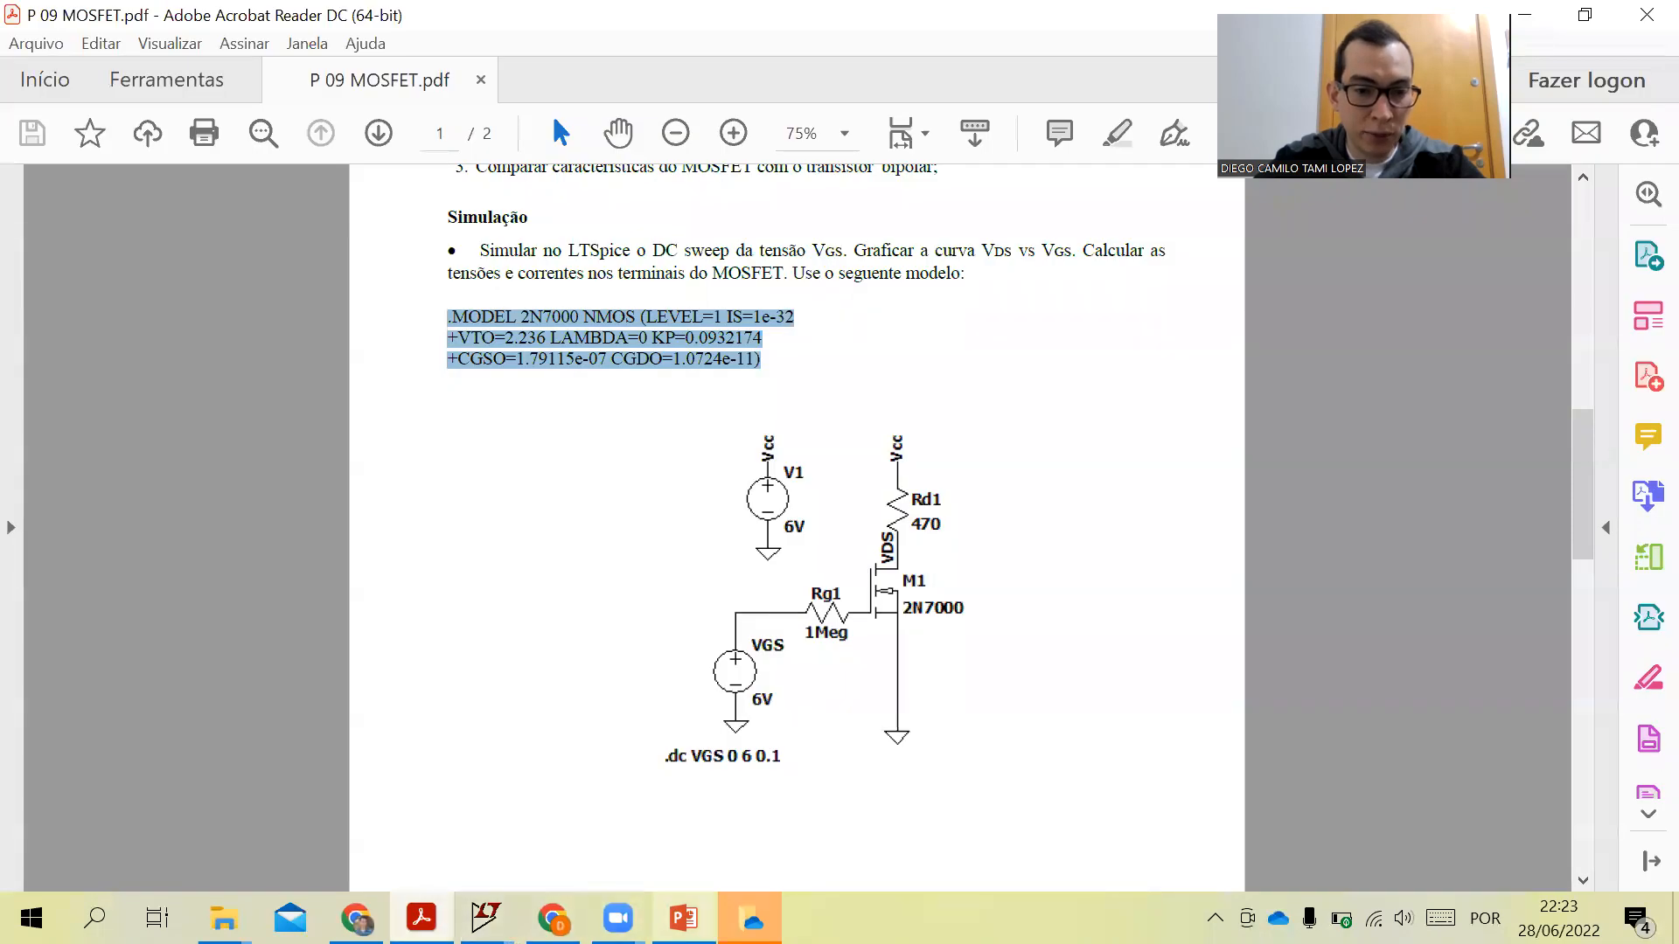
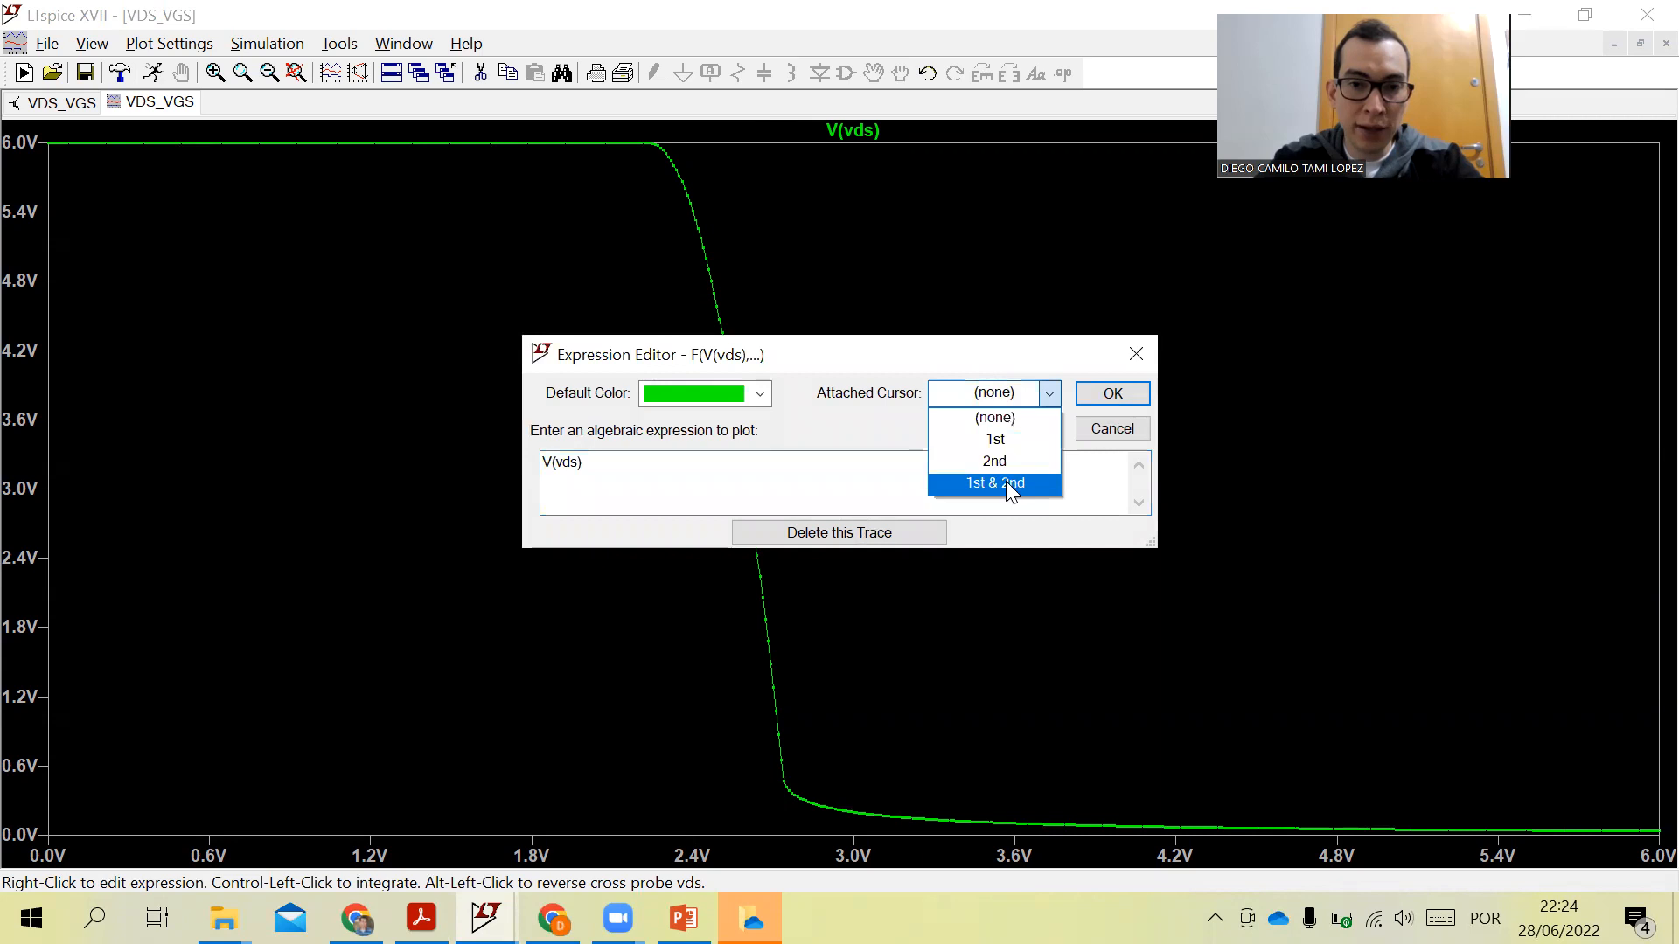
# - Attach both cursors to the V(vds) trace, placing cursor 1 at about 2.26 V and cursor 2 at about 2.74 V on the transition
pyautogui.click(1005, 484)
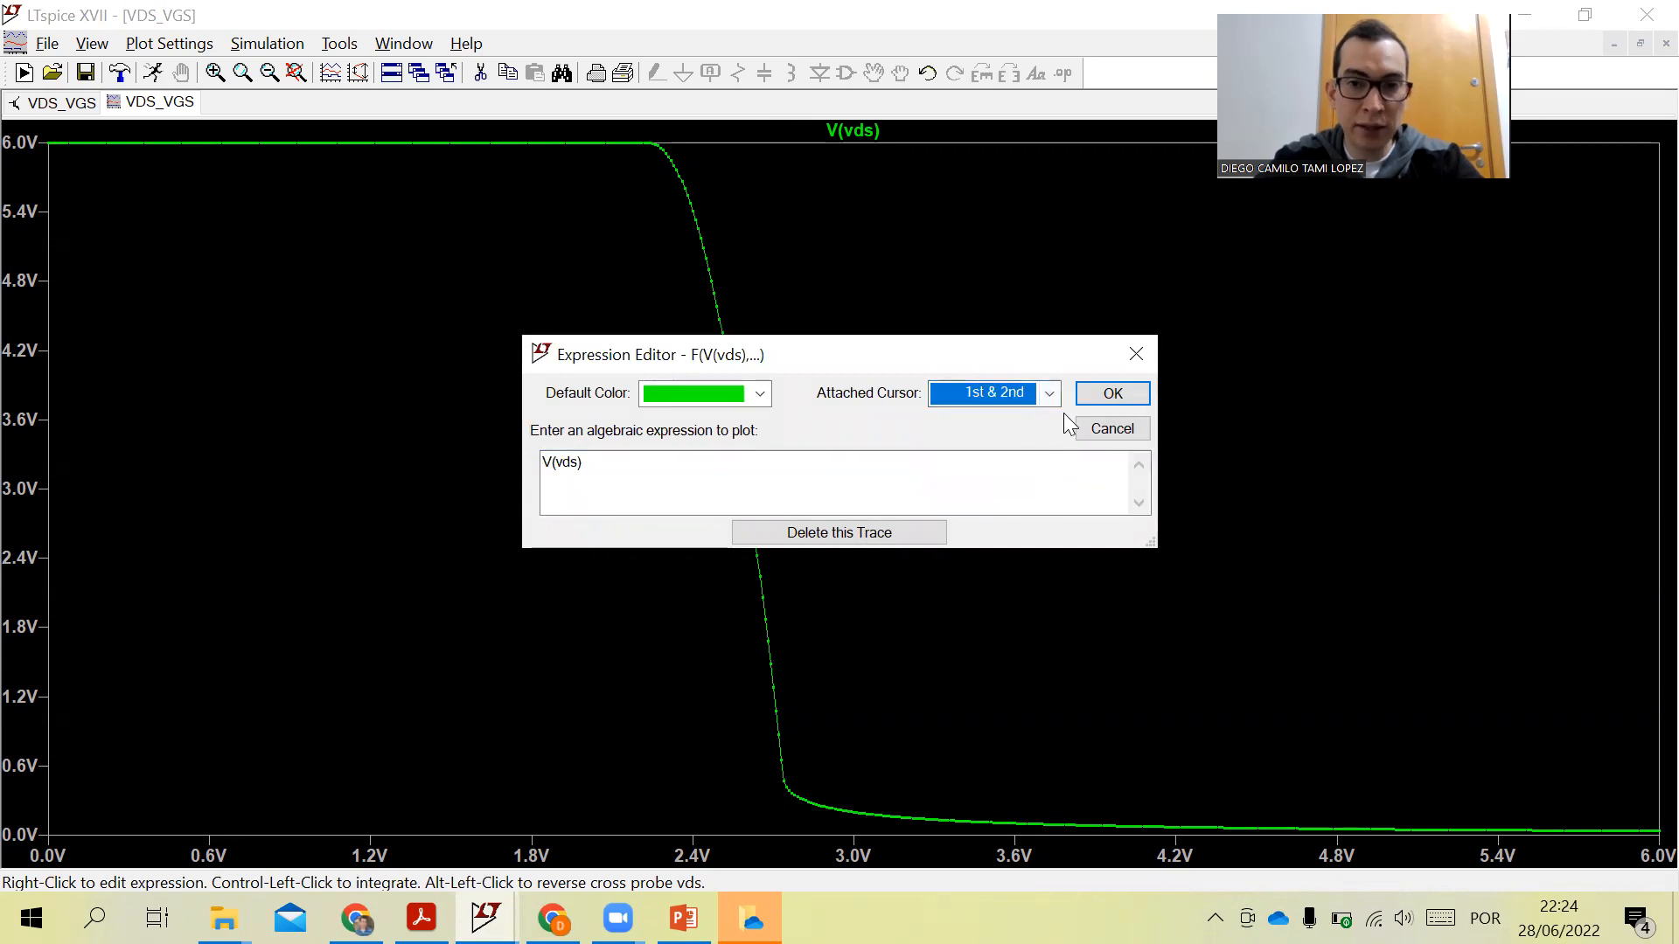
pyautogui.click(1110, 394)
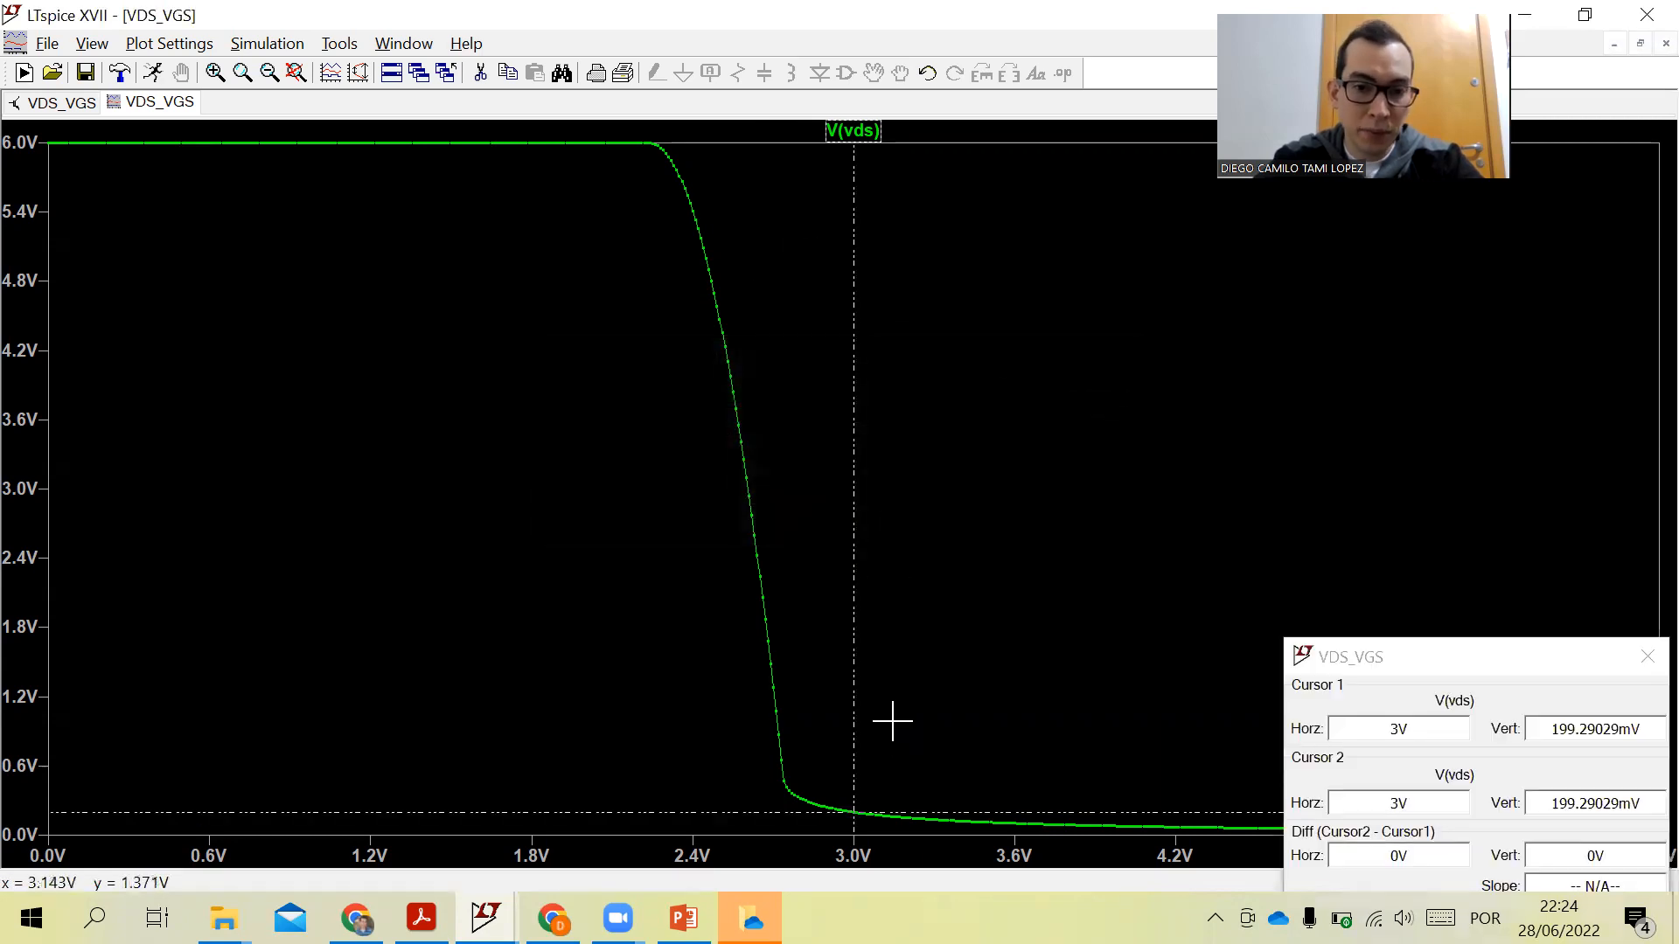
pyautogui.moveTo(853, 813)
pyautogui.mouseDown()
pyautogui.moveTo(674, 543)
pyautogui.moveTo(651, 138)
pyautogui.mouseUp()
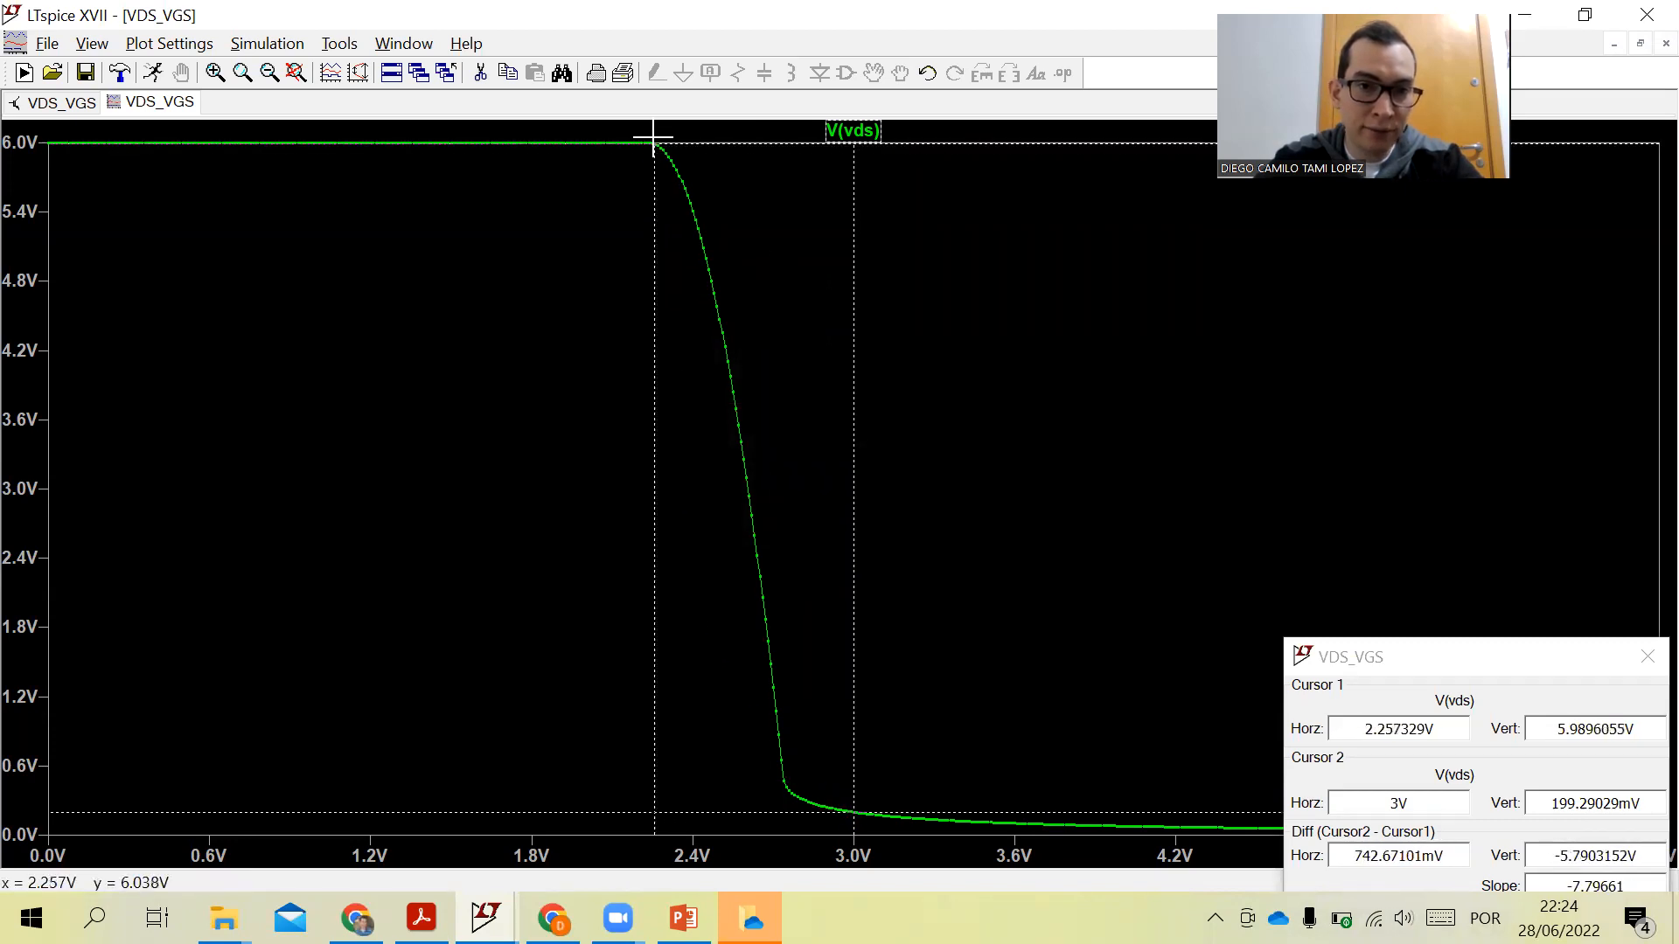
pyautogui.moveTo(854, 811); pyautogui.dragTo(784, 782)
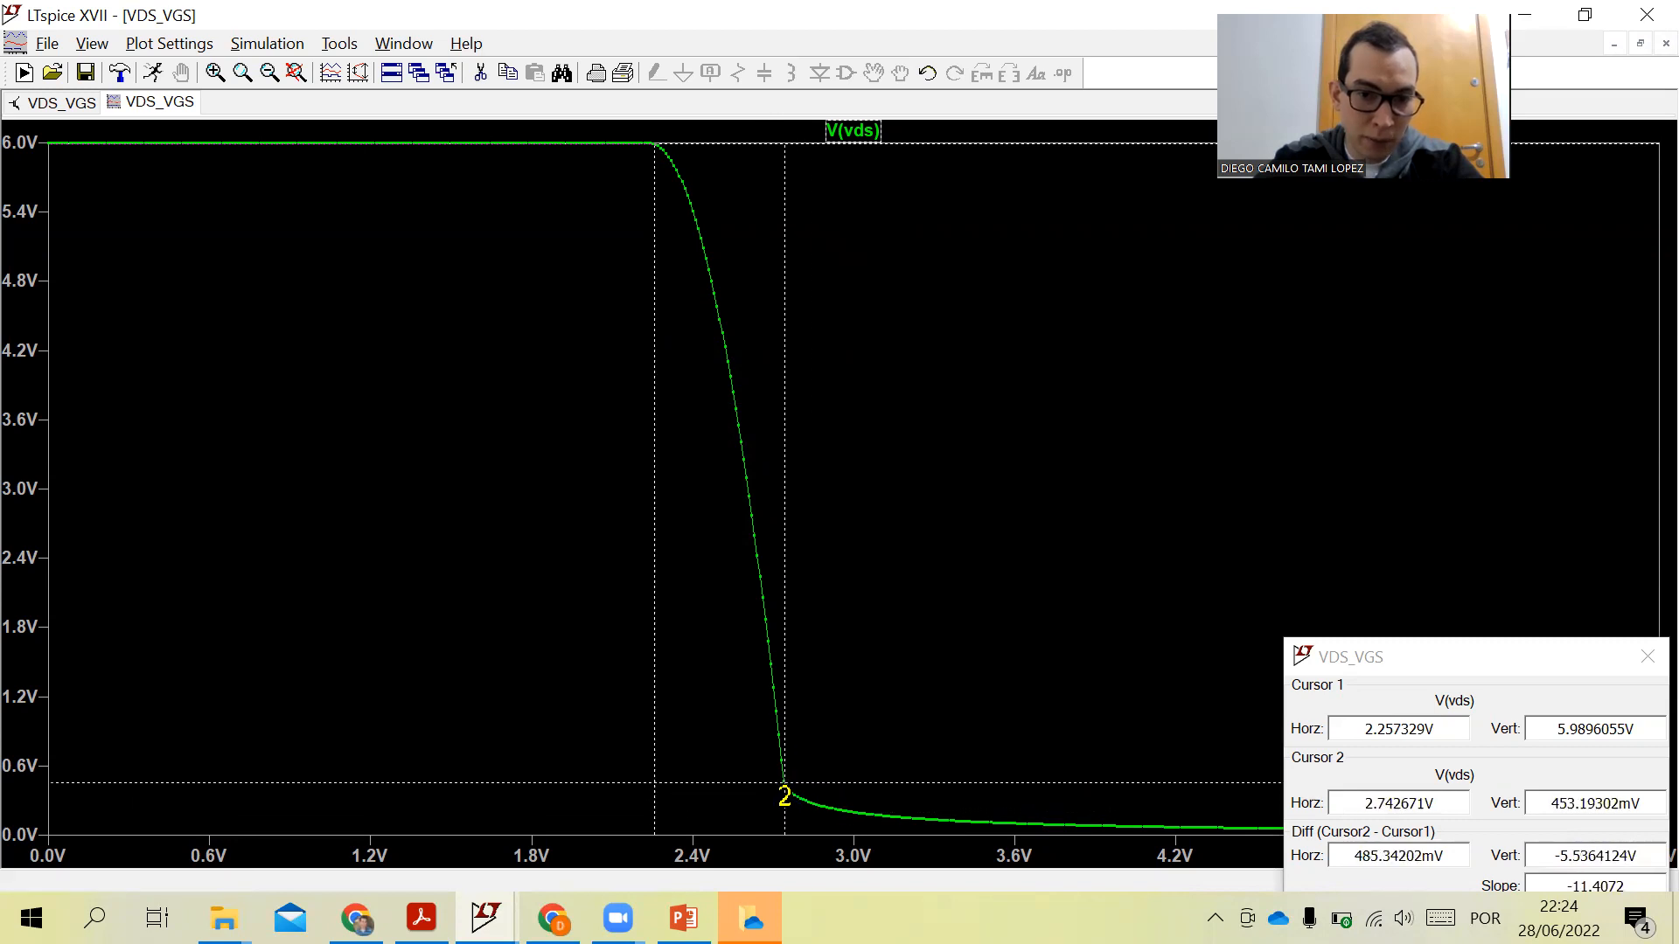
pyautogui.click(1505, 662)
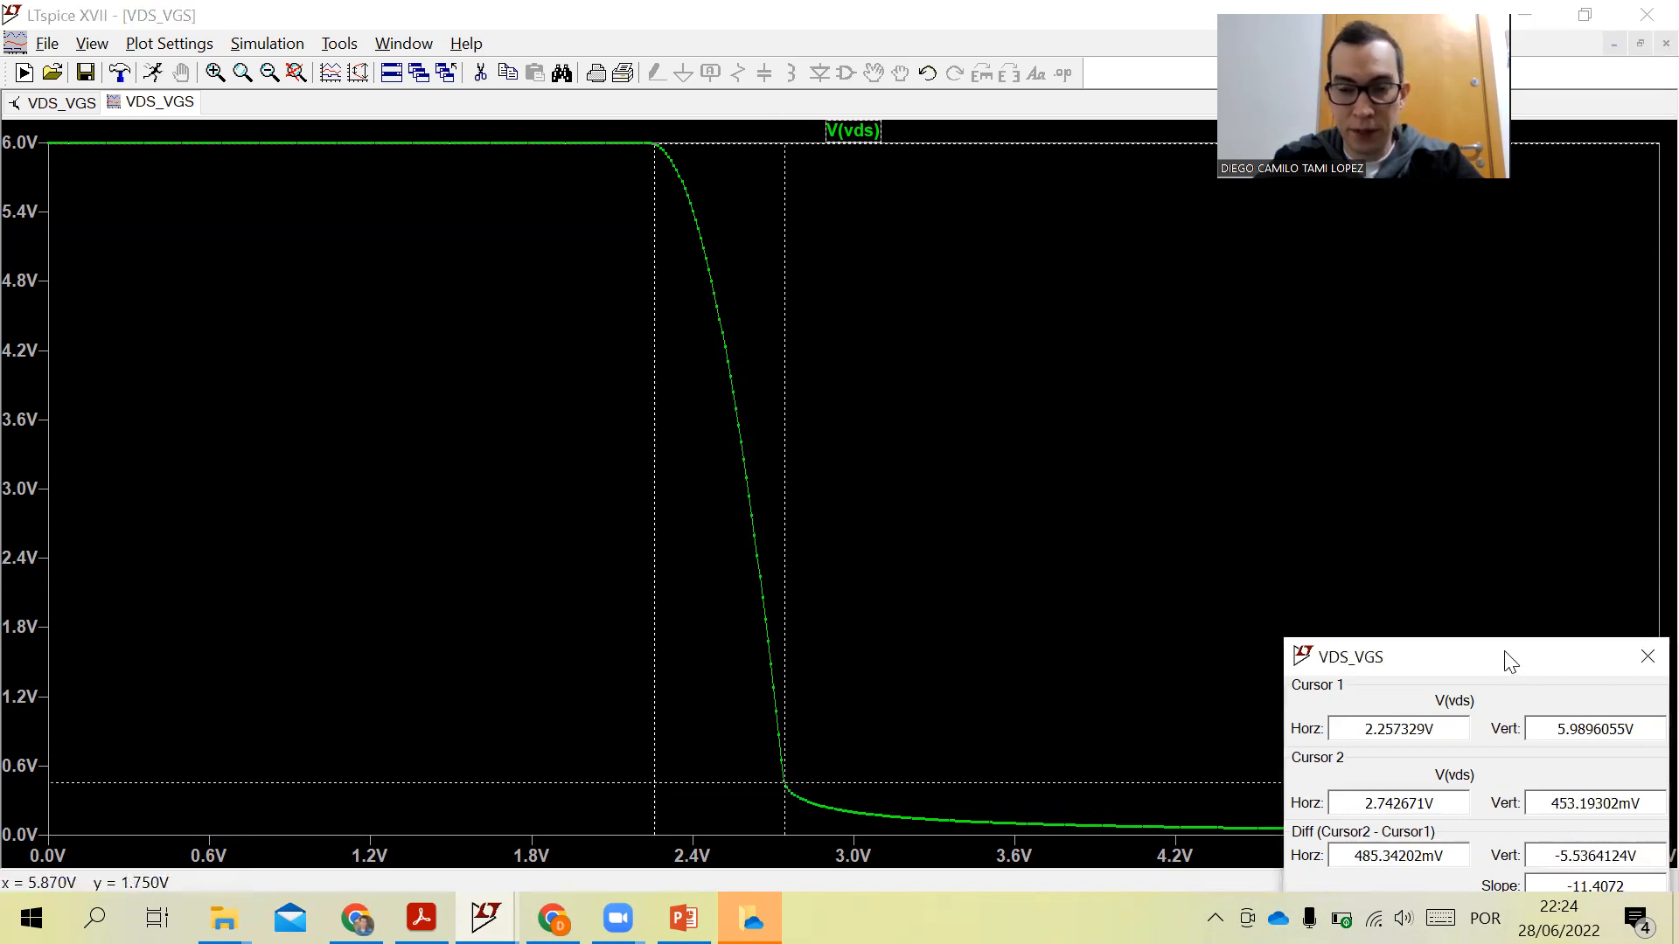
pyautogui.moveTo(1506, 662); pyautogui.dragTo(1293, 343)
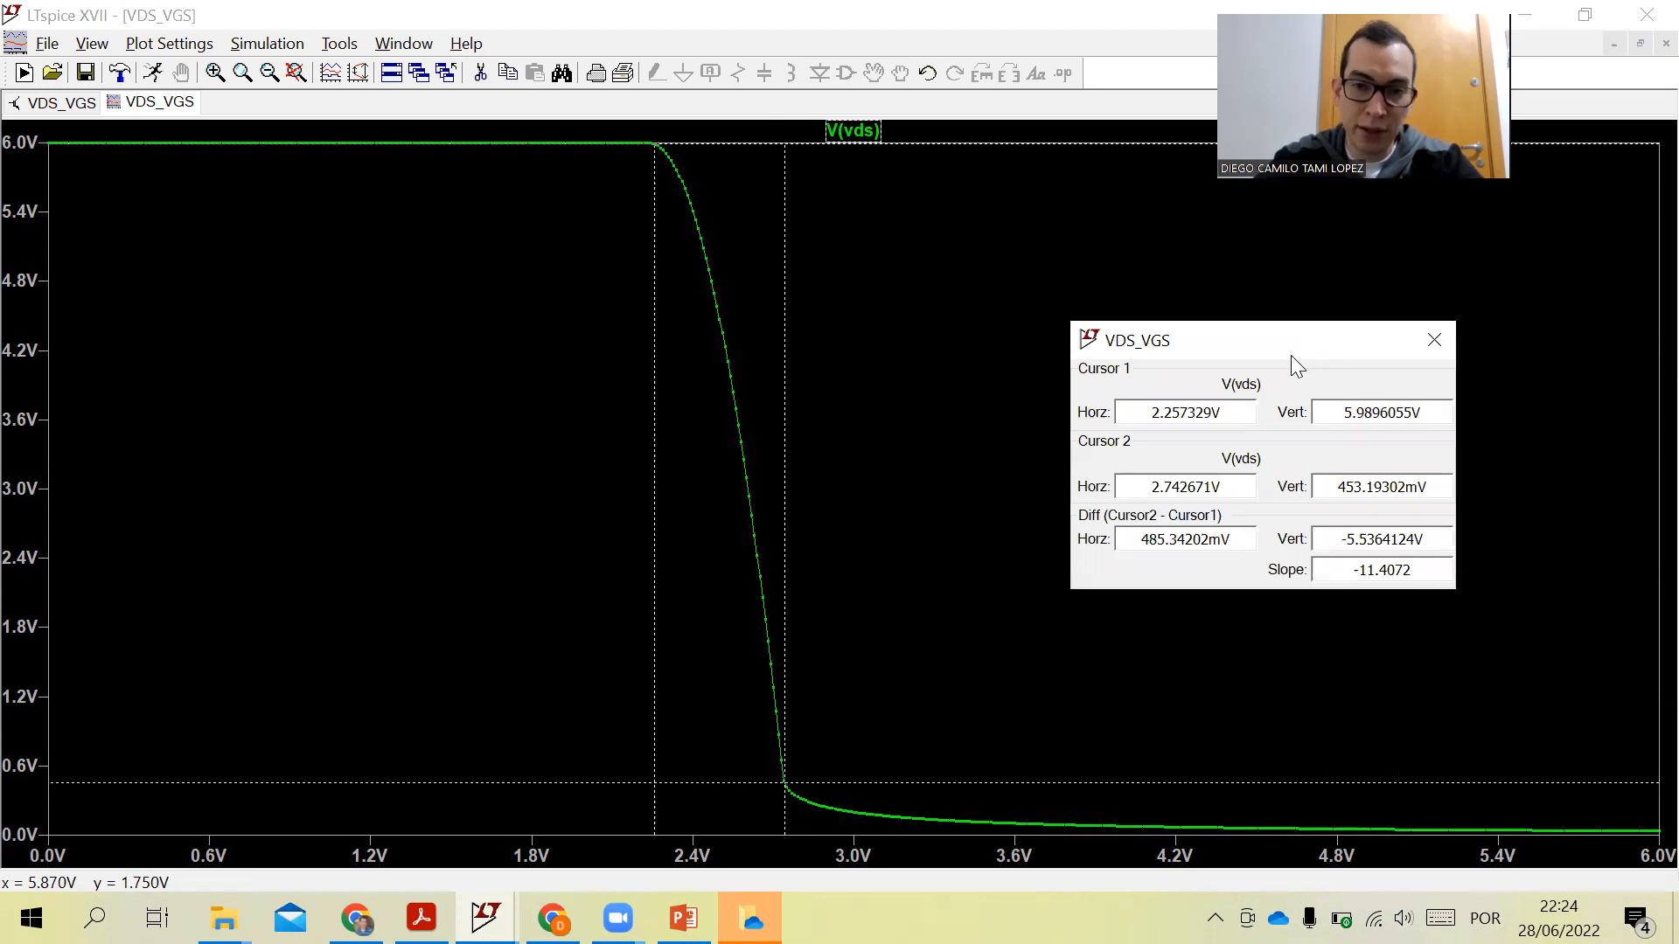
# - Switch to the circuit schematic view of VDS_VGS
pyautogui.click(485, 917)
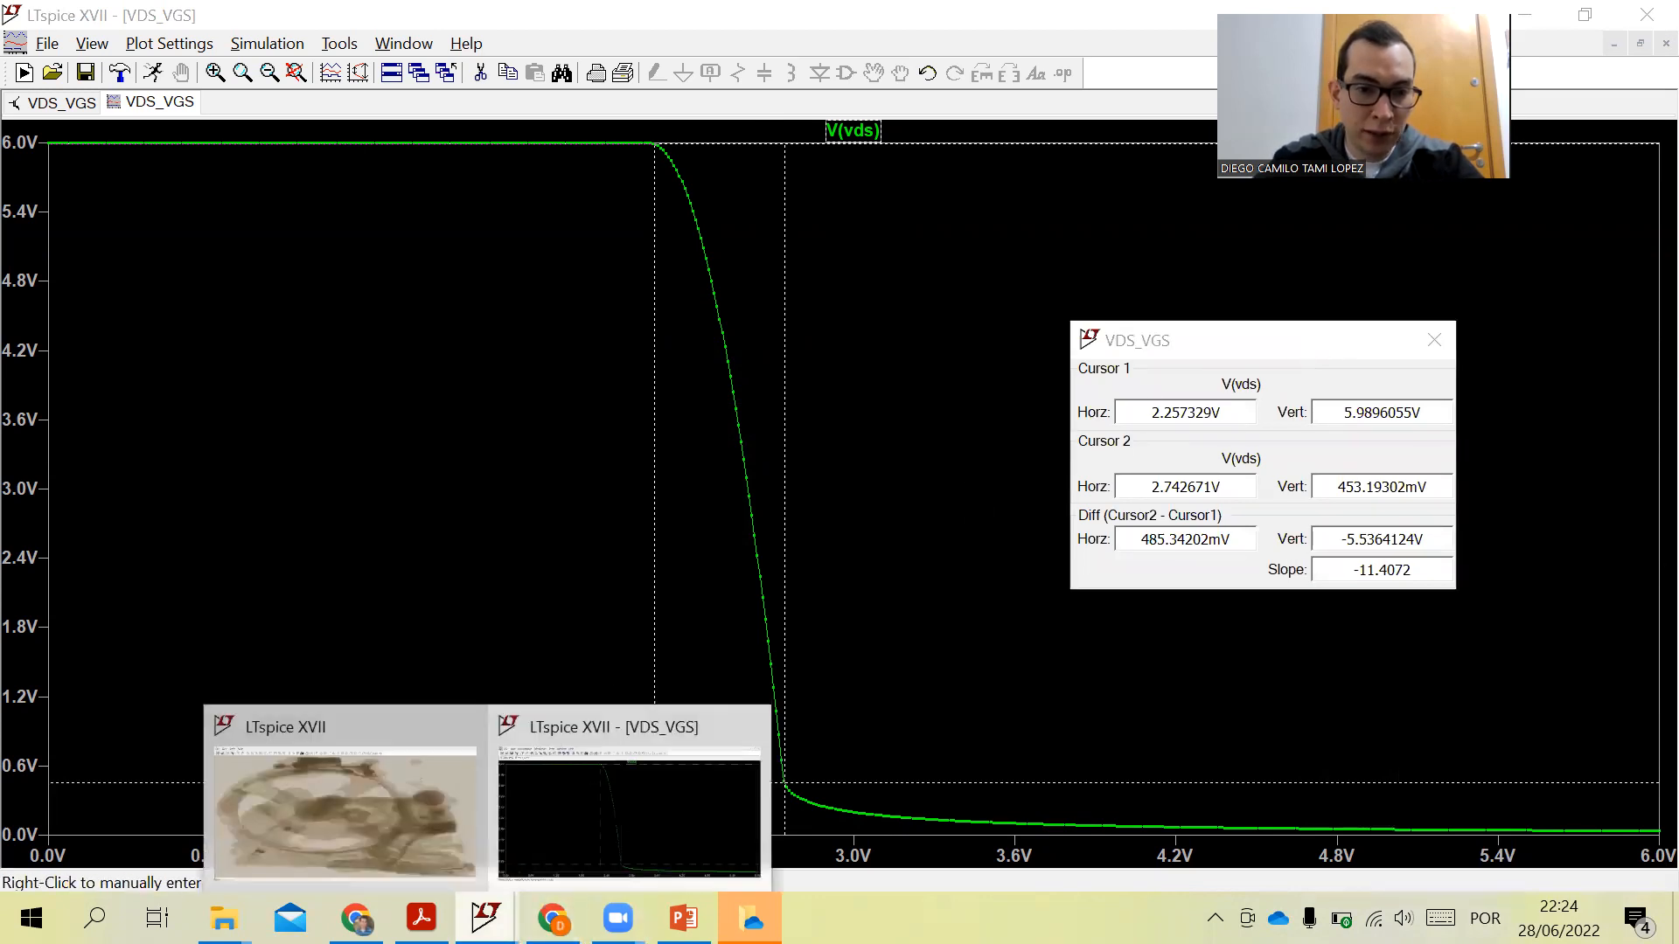
pyautogui.click(577, 801)
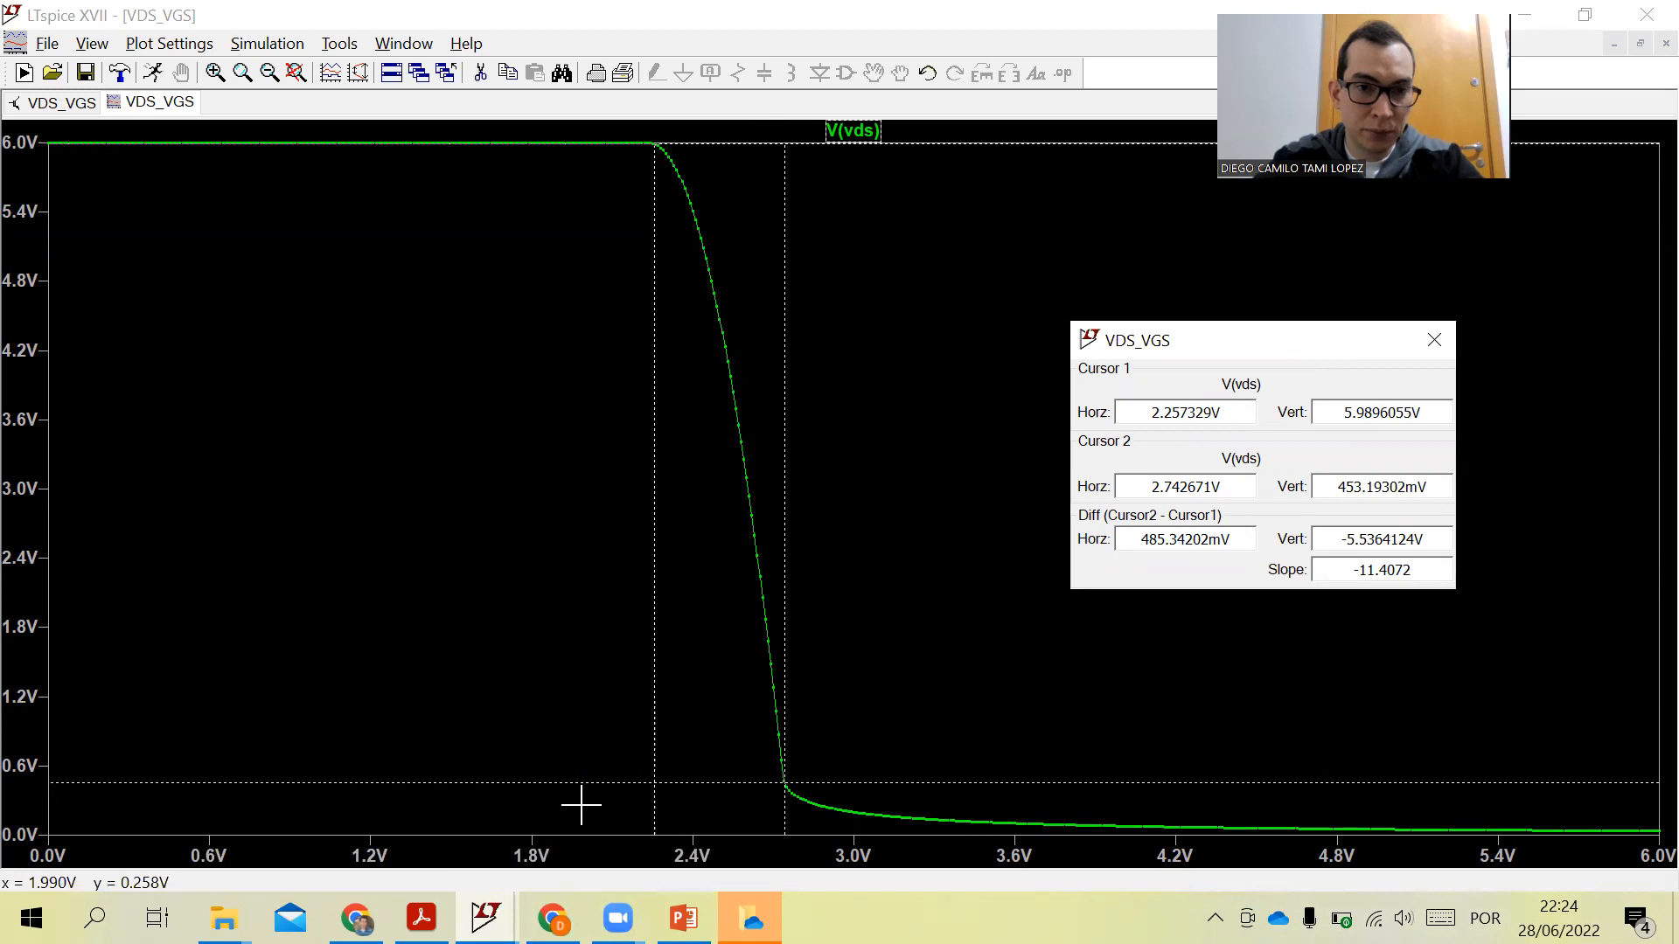
pyautogui.click(56, 102)
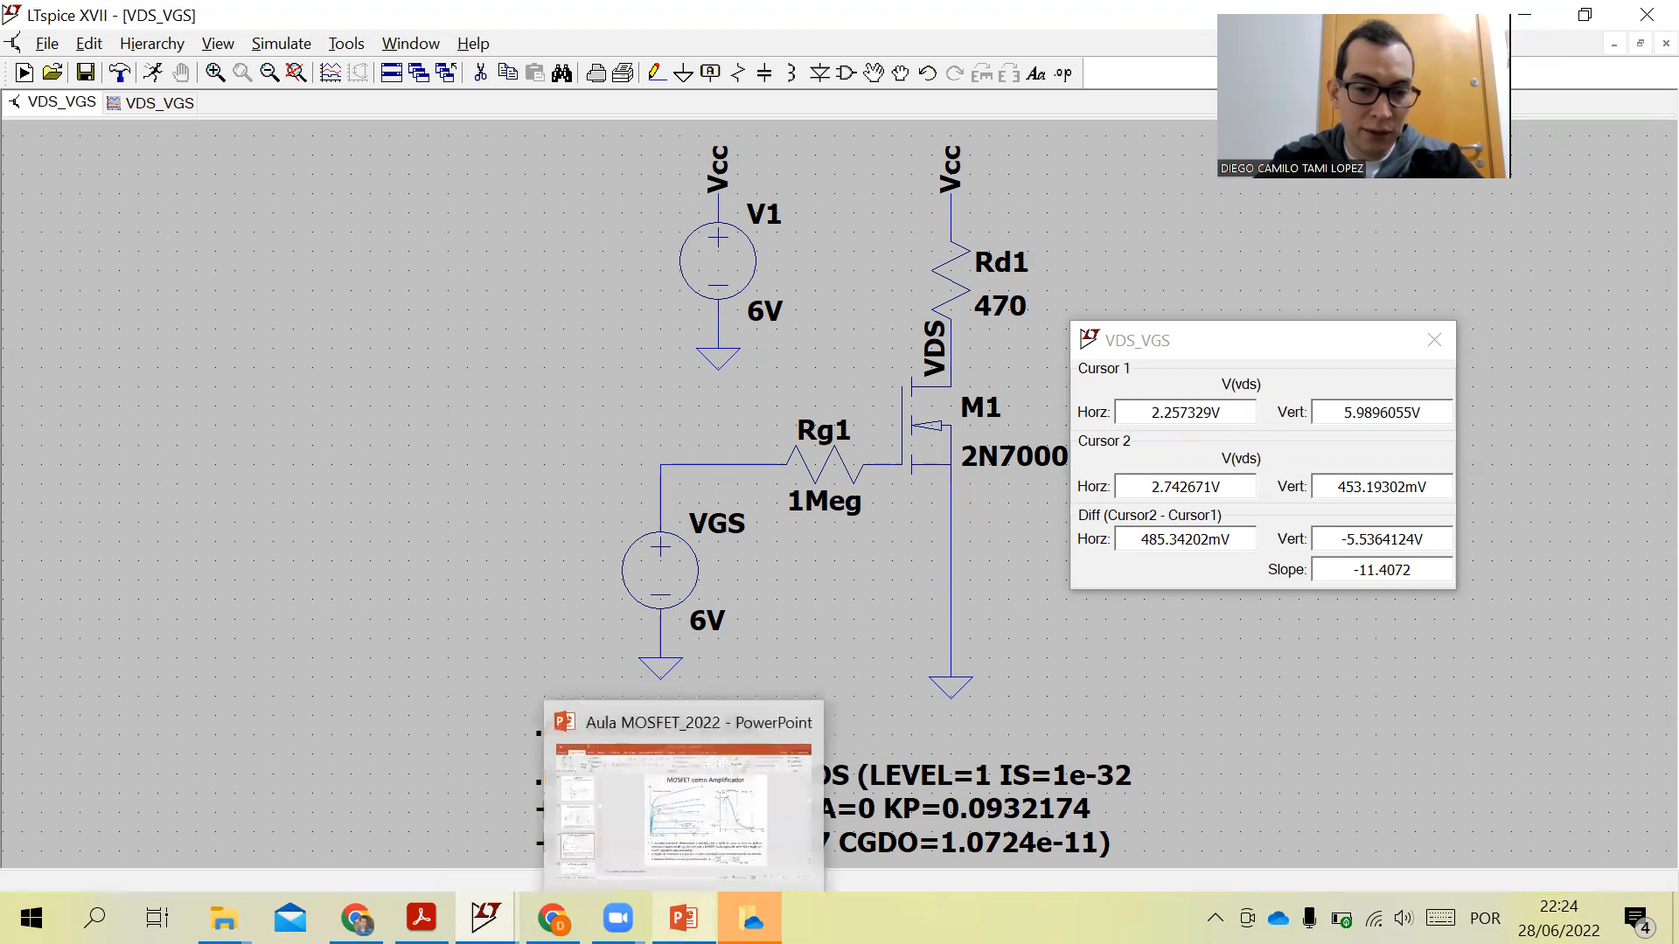
# - Review the MOSFET como Amplificador slide in PowerPoint and return to the V(vds) plot
pyautogui.click(683, 918)
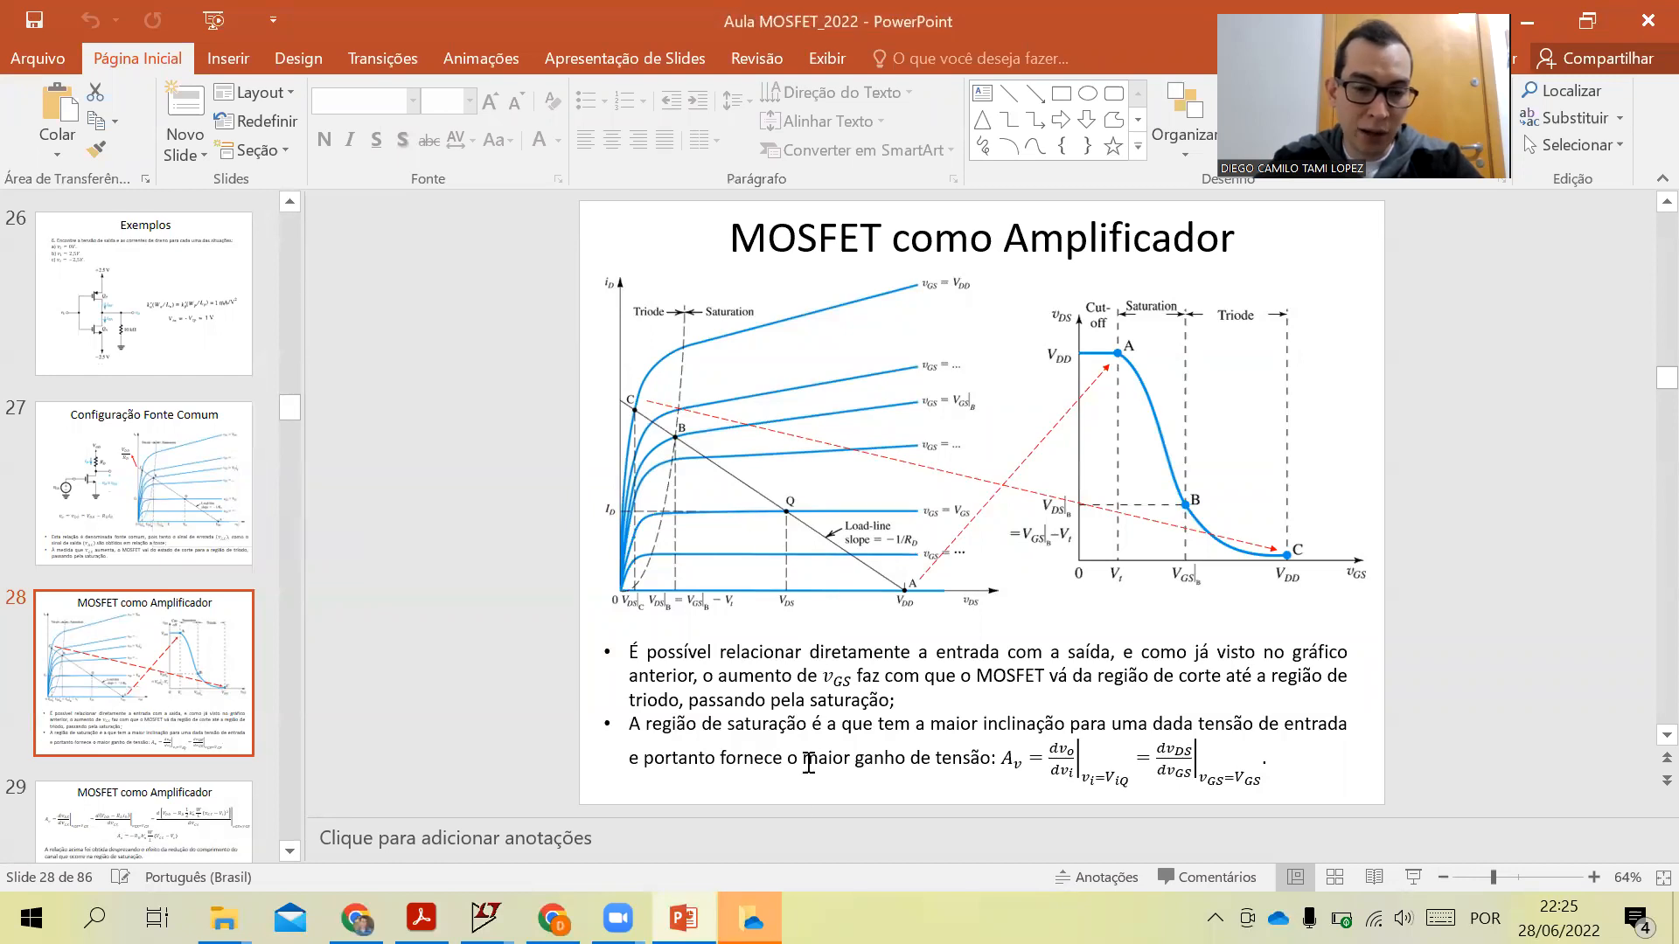
pyautogui.moveTo(485, 919)
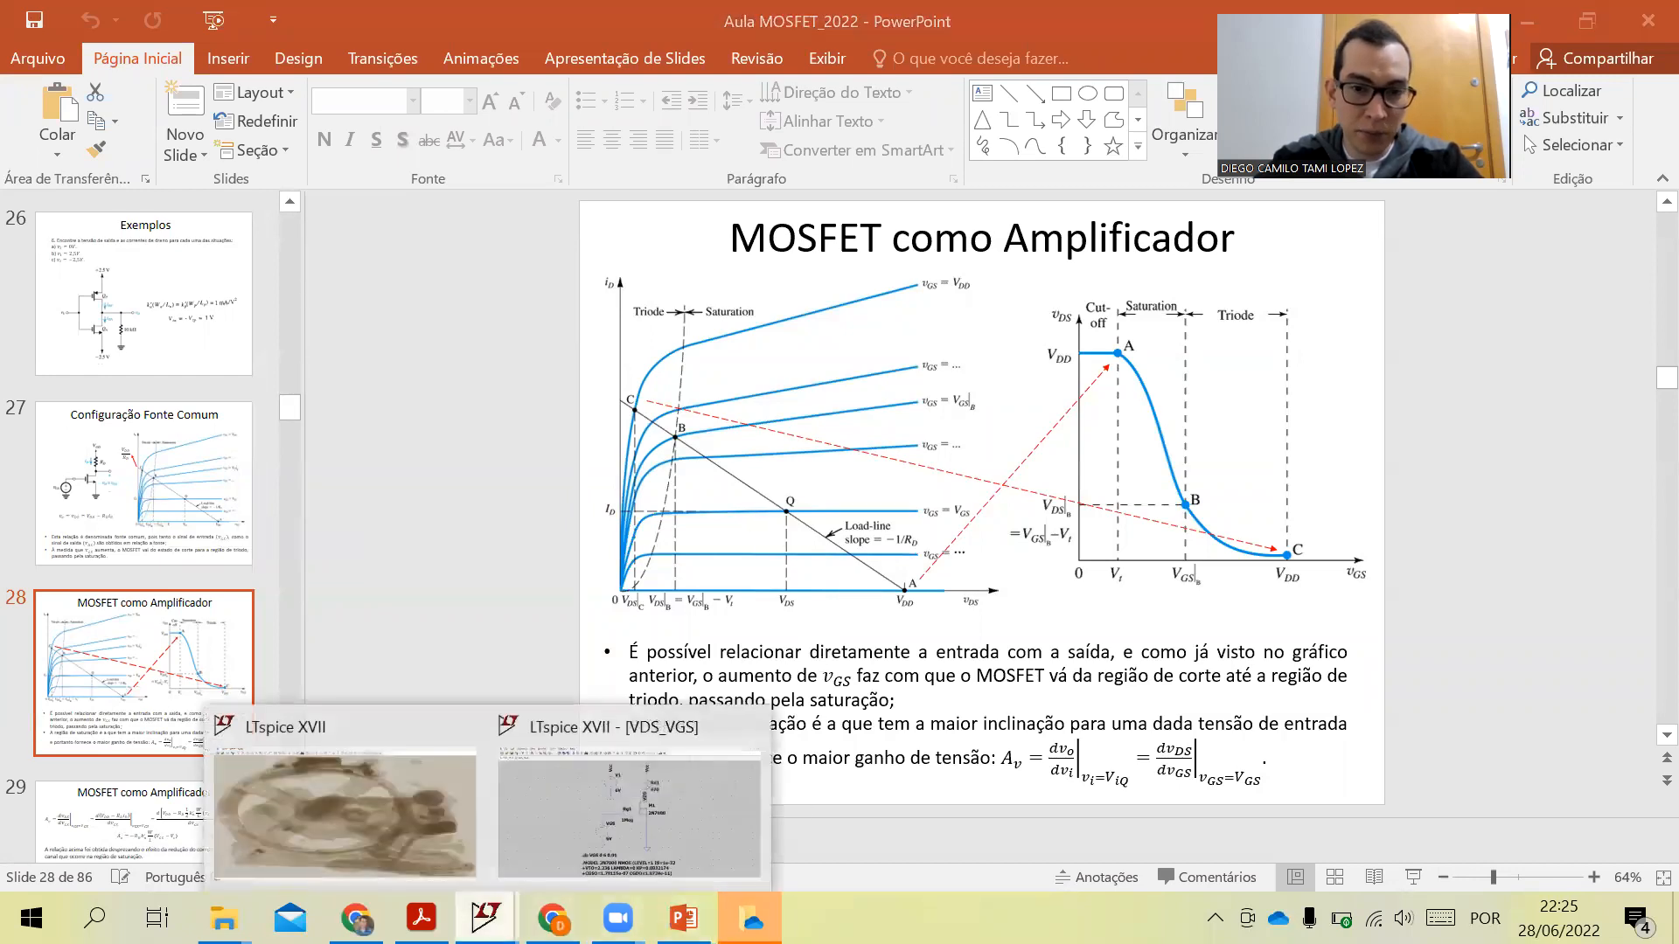
pyautogui.click(580, 832)
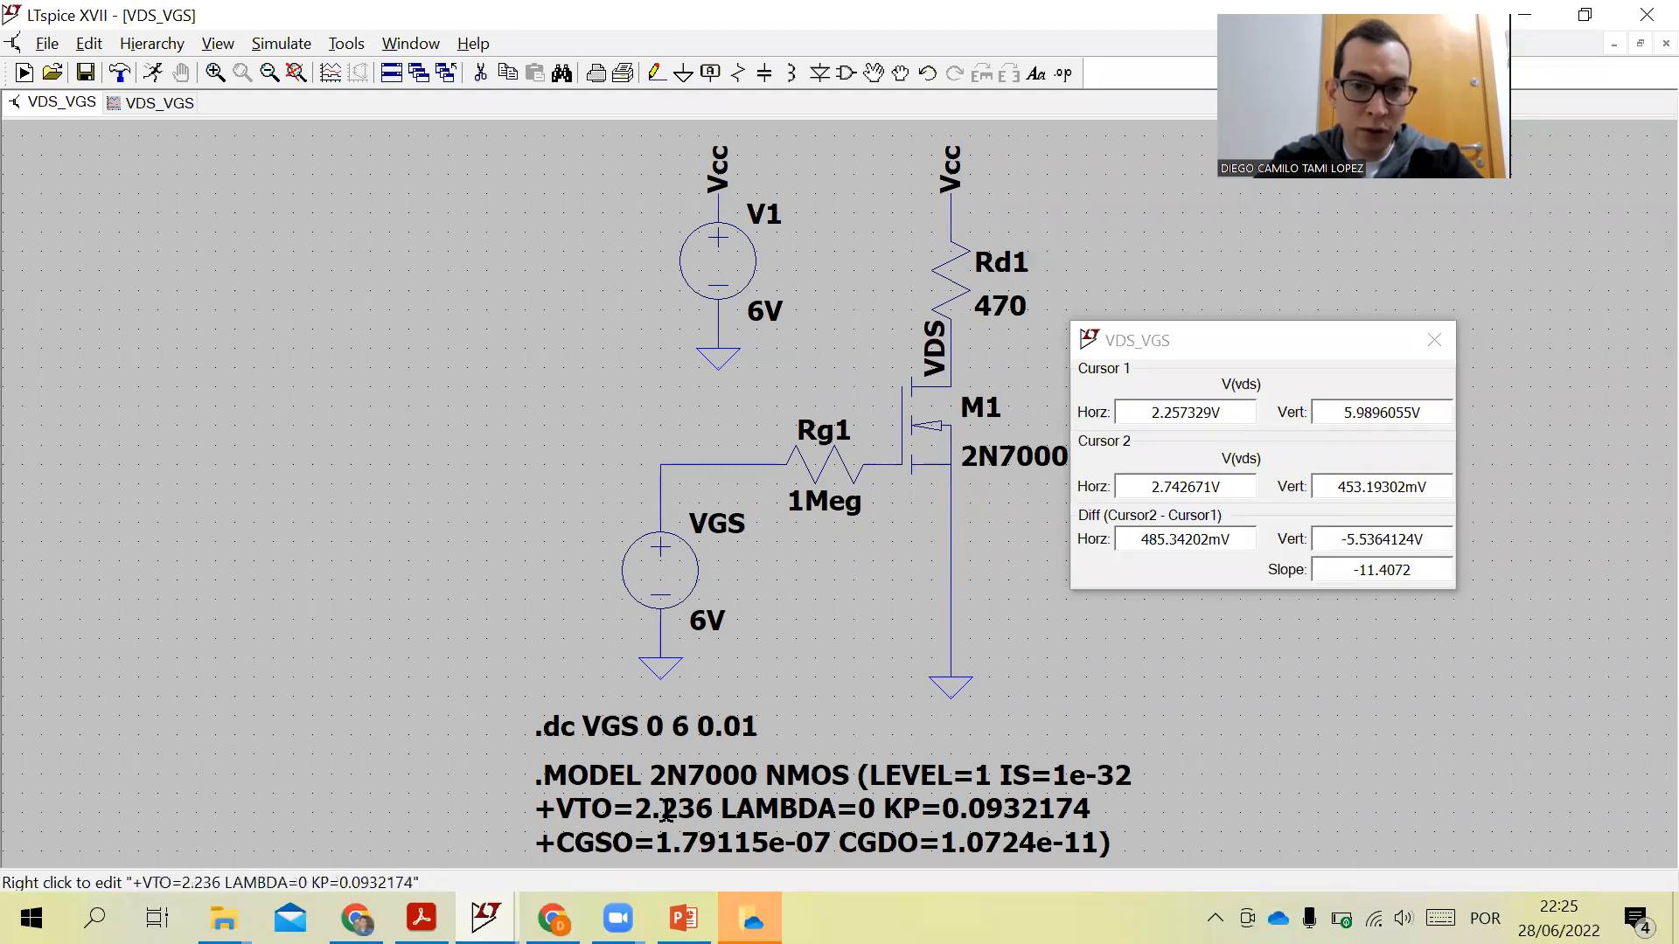
pyautogui.click(486, 918)
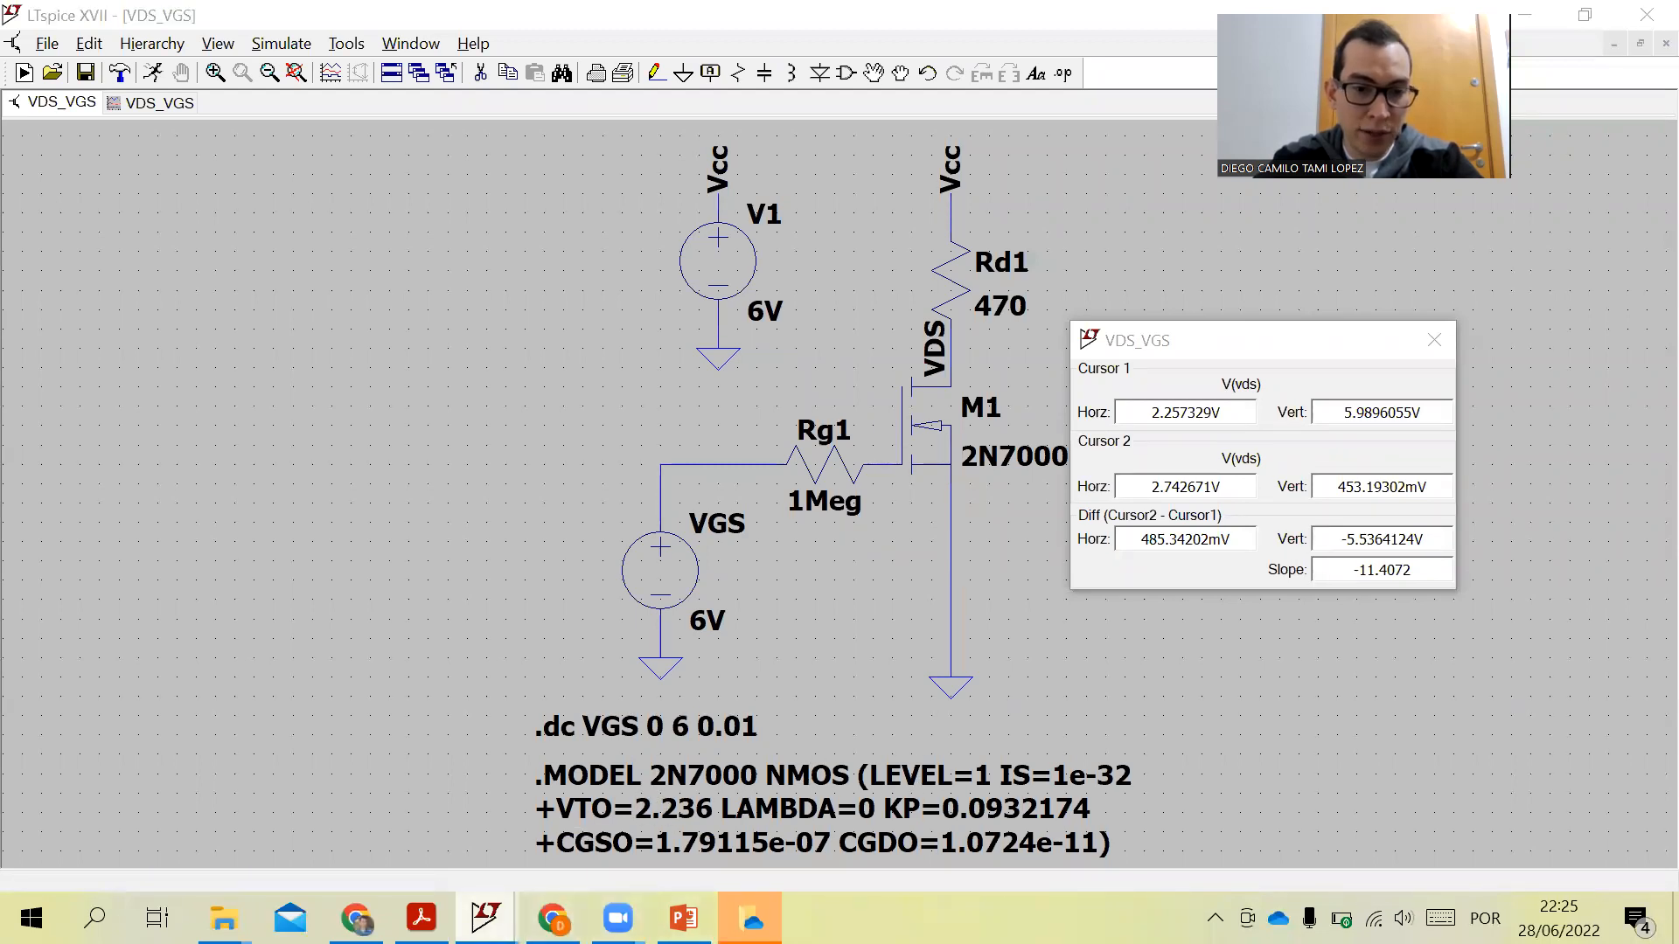
pyautogui.click(525, 831)
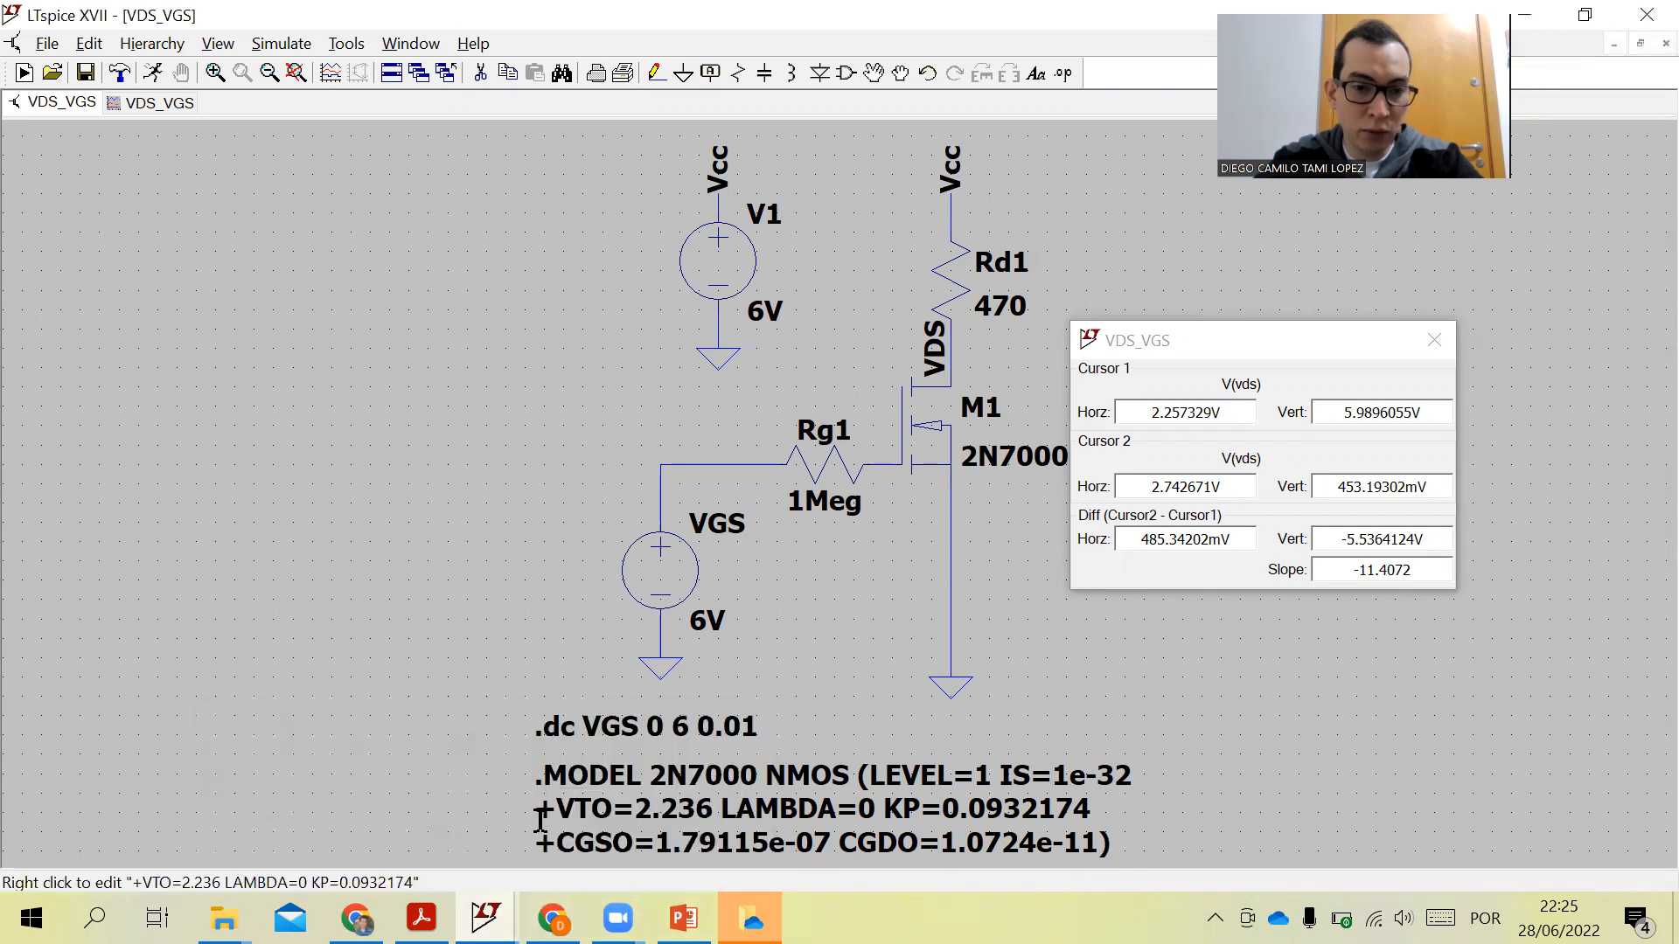
pyautogui.click(102, 104)
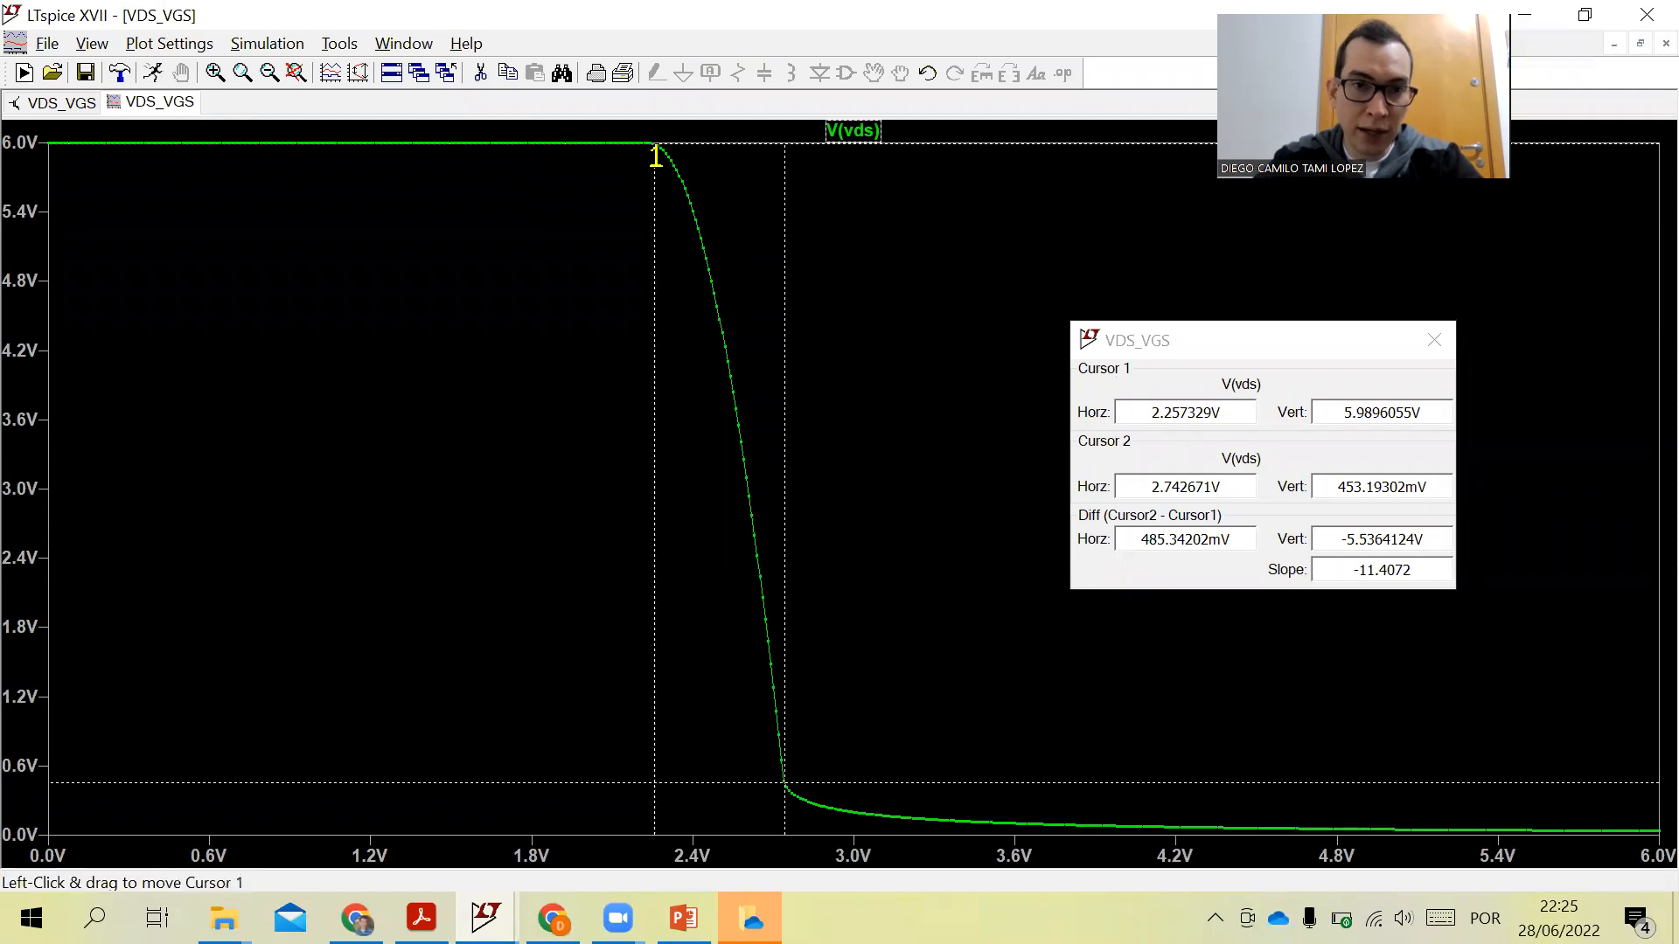
# - Nudge cursor 1 to about 2.25 V and compare the curve against the amplifier slide
pyautogui.moveTo(654, 147); pyautogui.dragTo(653, 144)
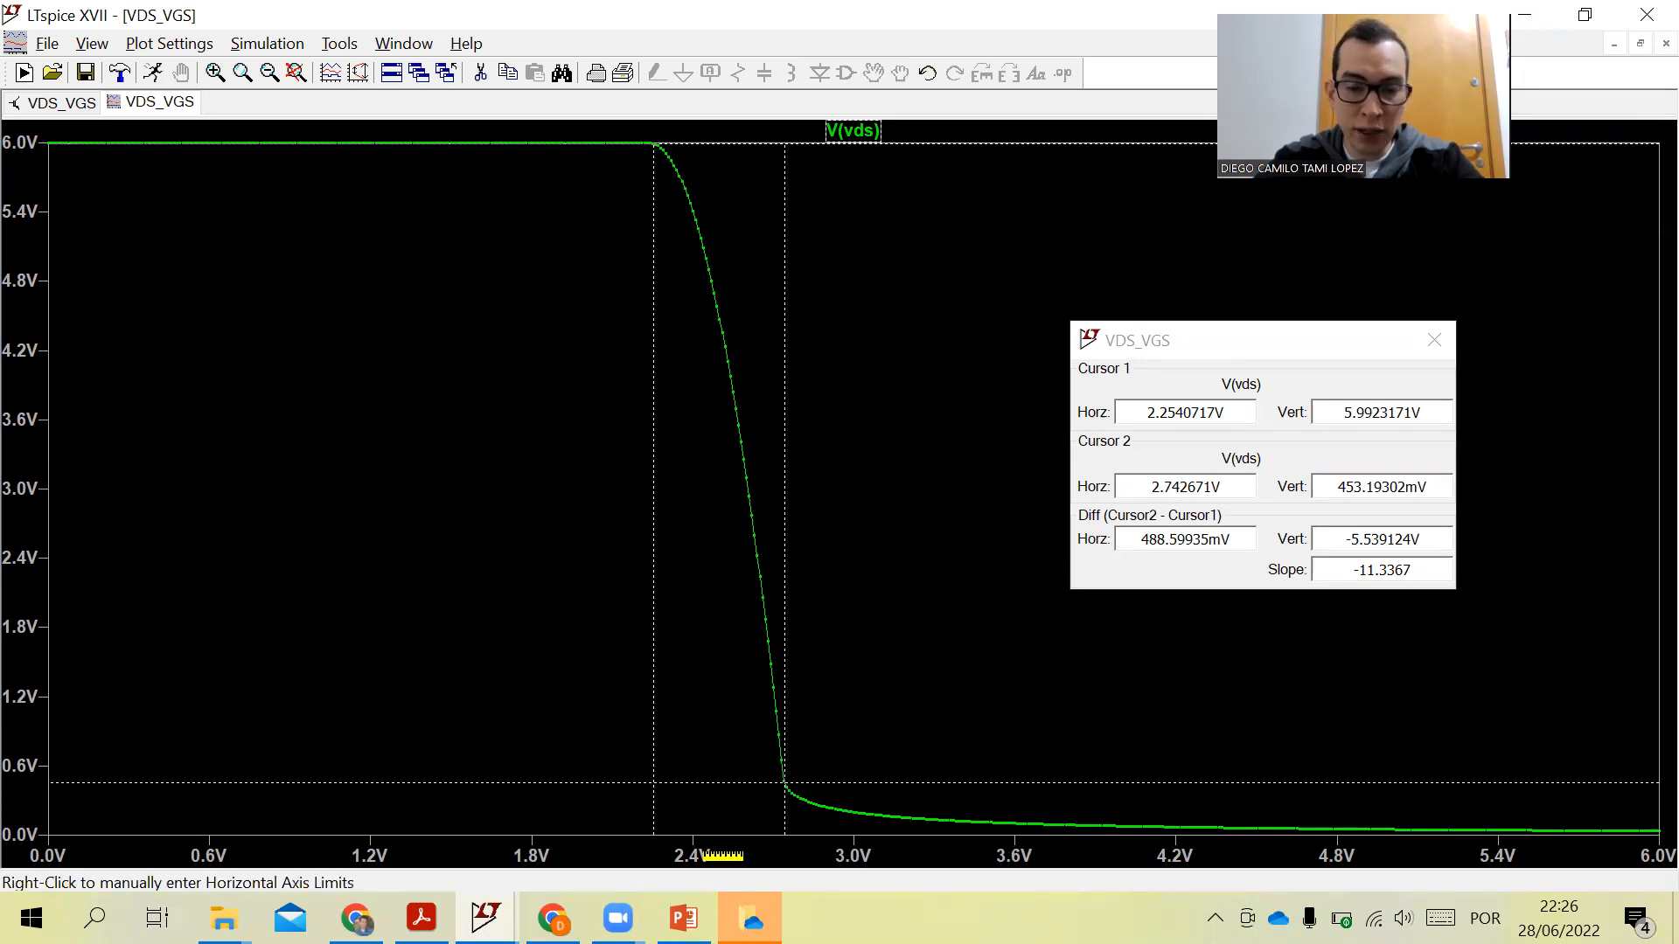
pyautogui.click(685, 918)
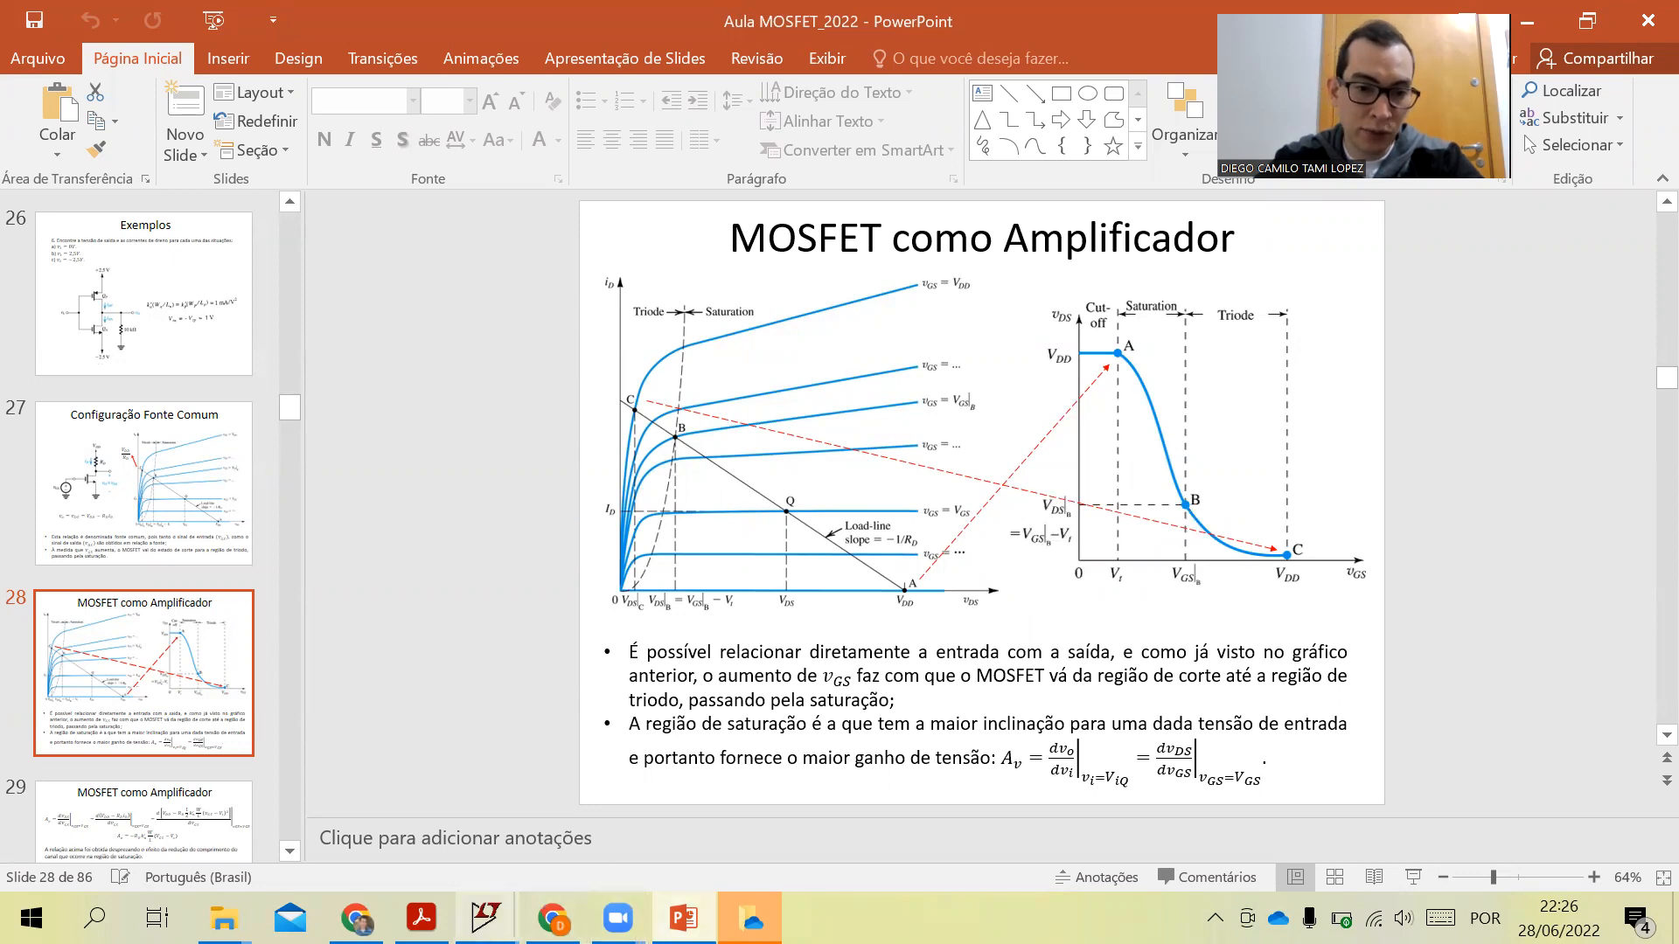
pyautogui.moveTo(485, 916)
pyautogui.click(593, 807)
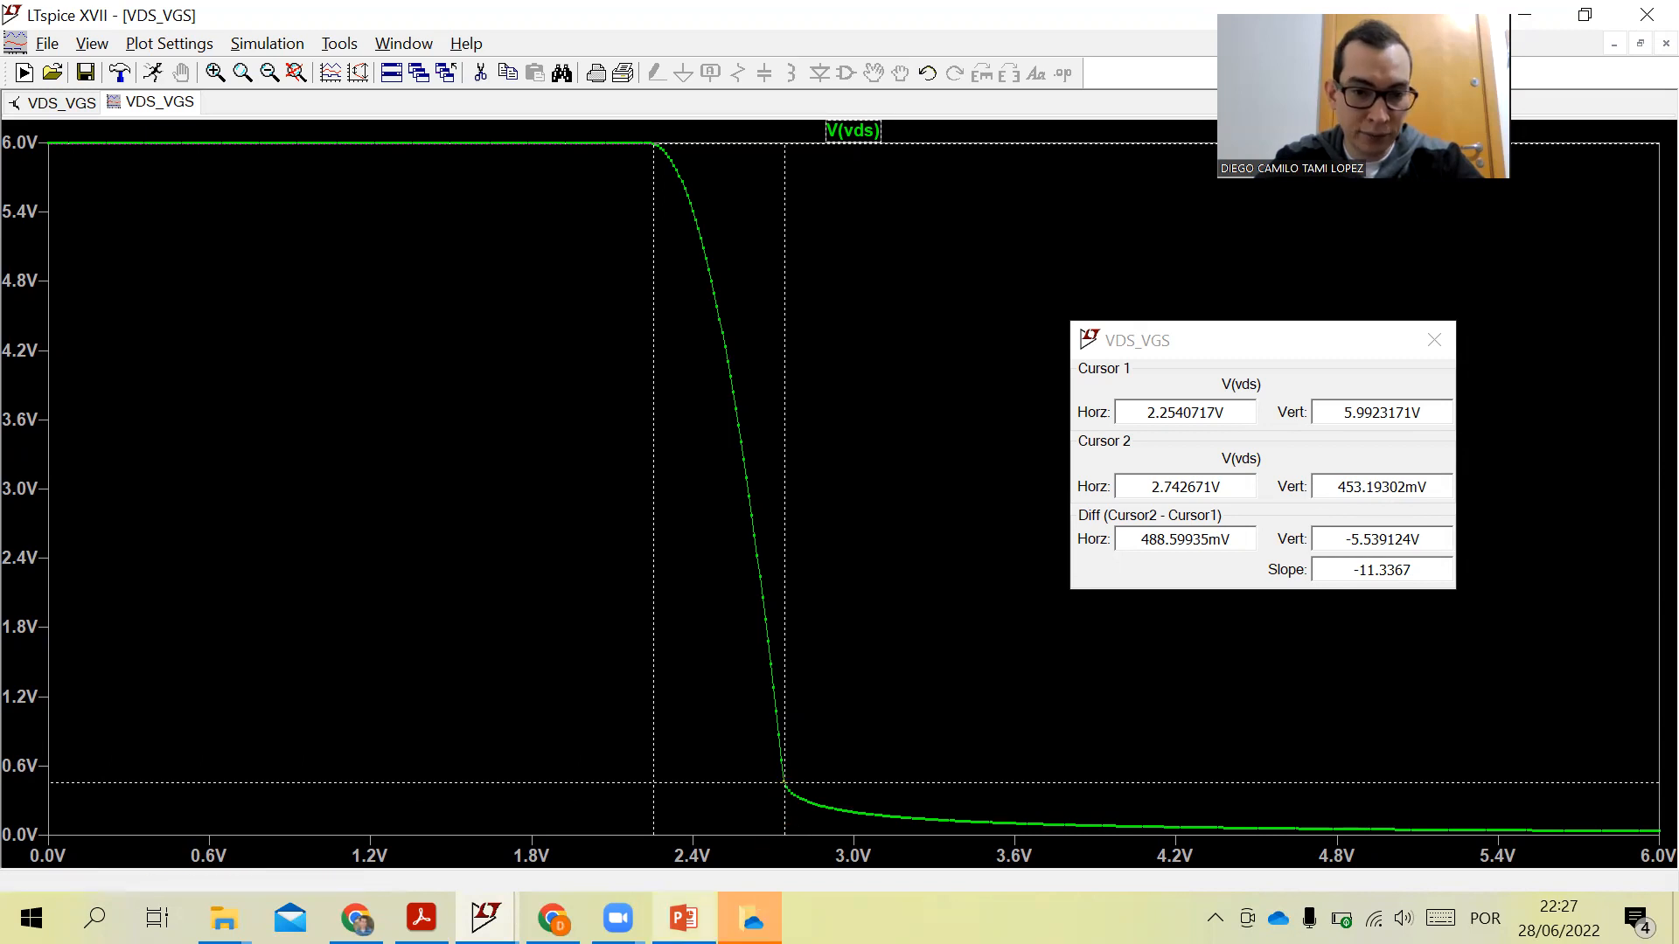
# - Compute 2.74 − 2.2 in the Windows Calculator and close it
pyautogui.click(95, 918)
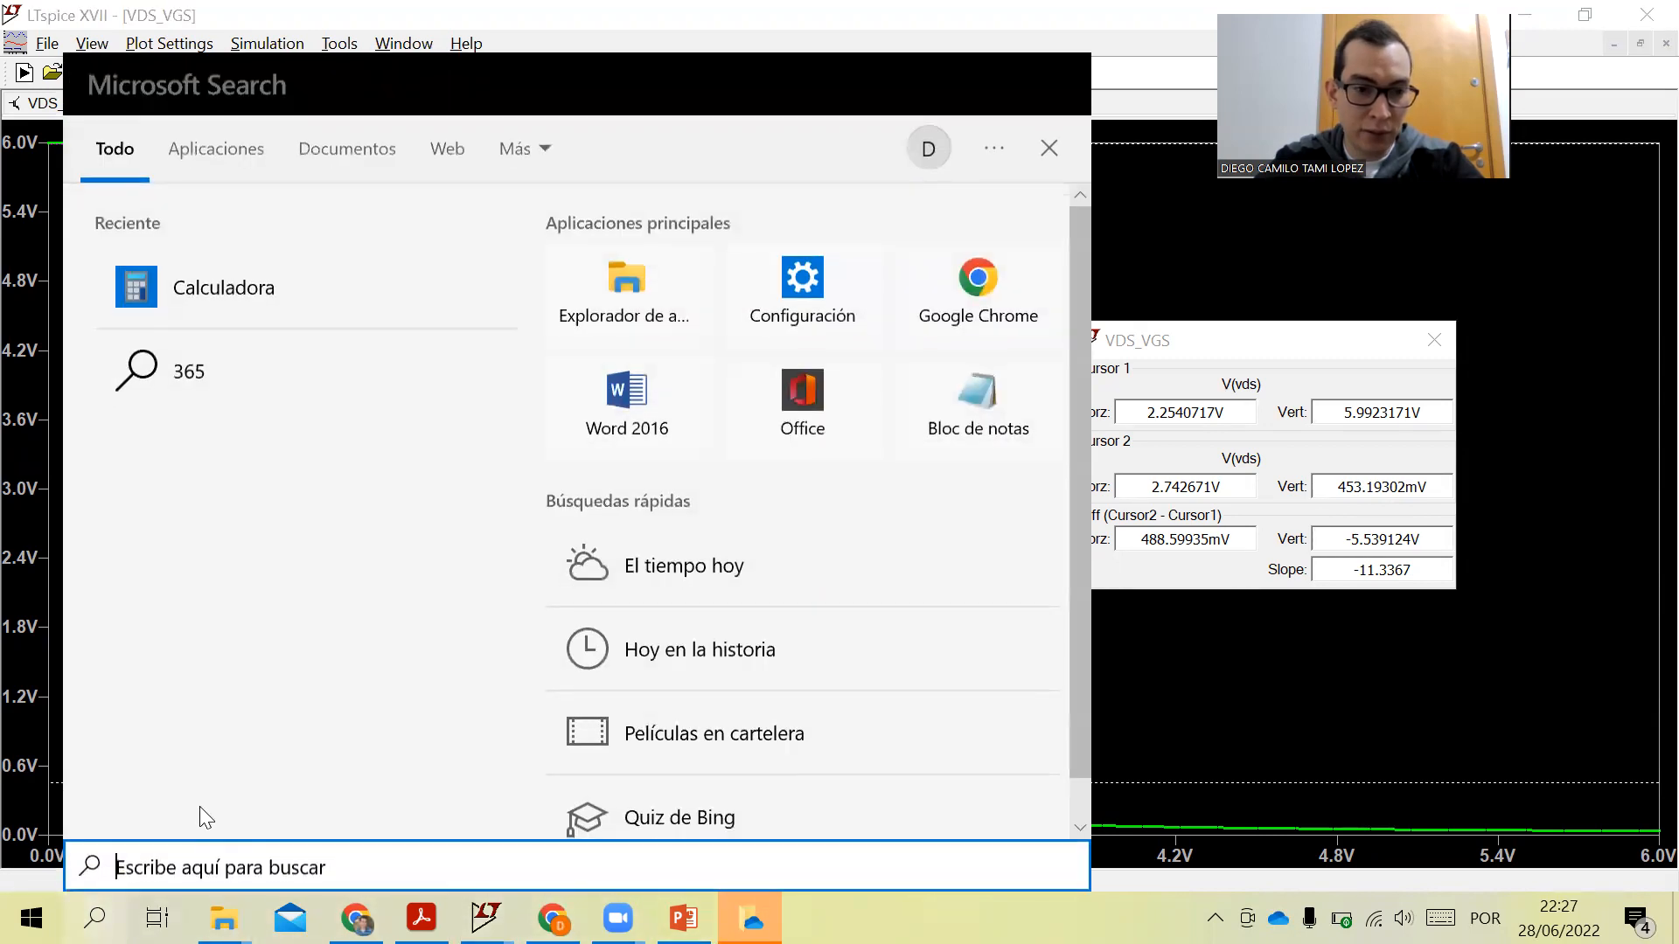
pyautogui.click(179, 290)
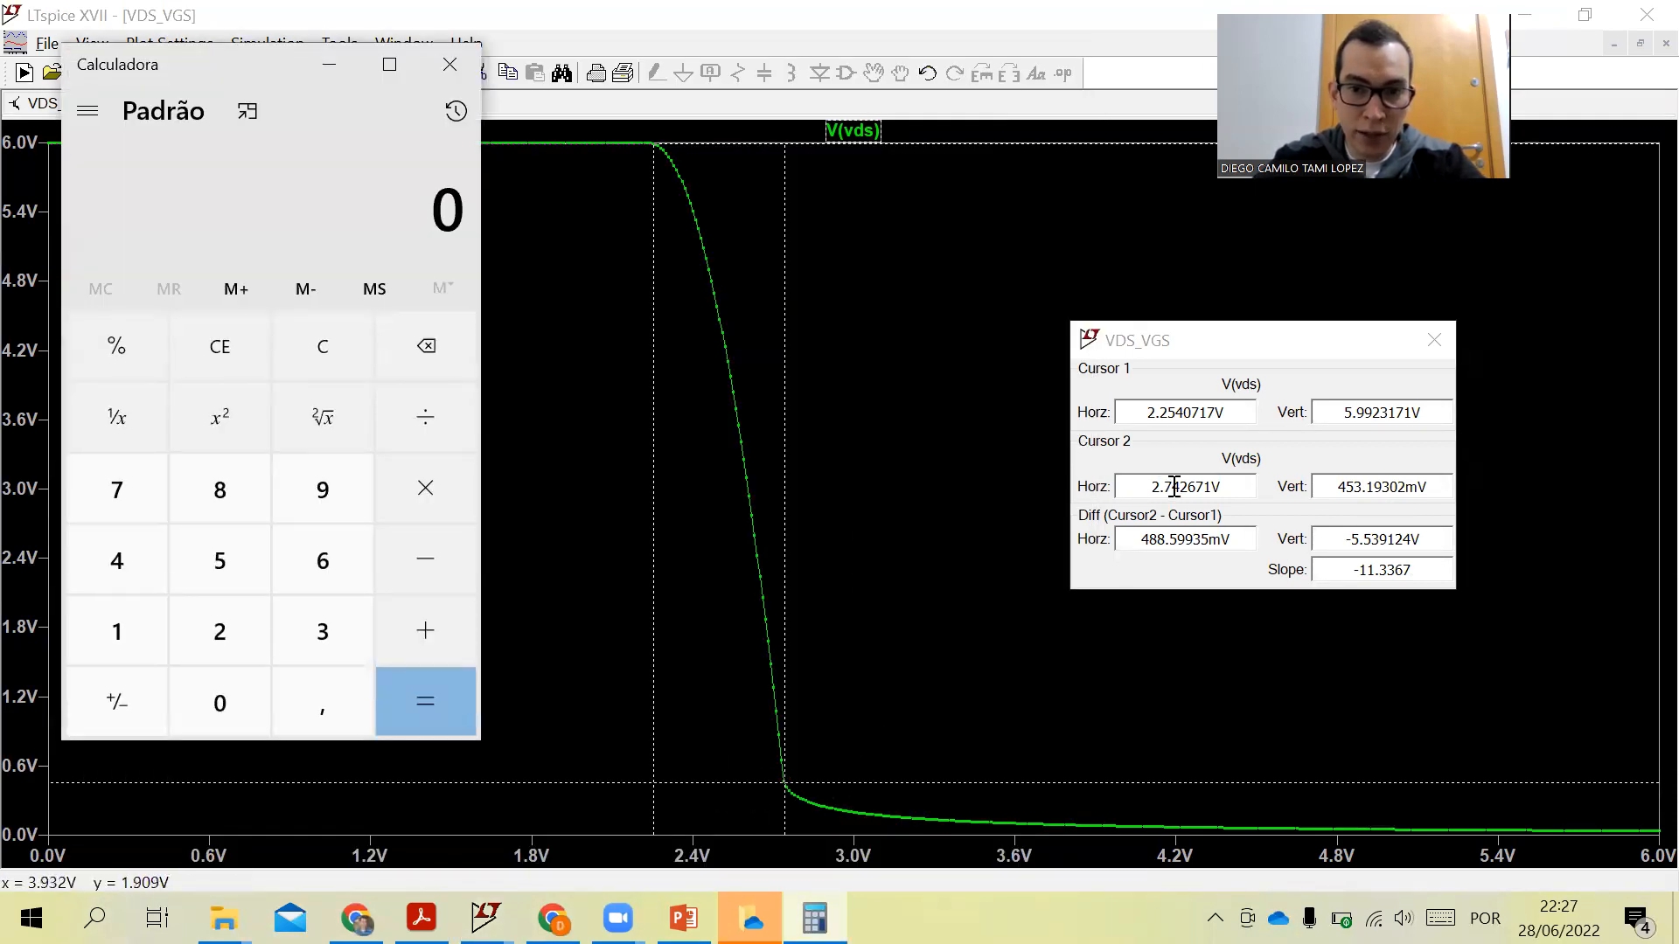
pyautogui.click(219, 631)
pyautogui.click(301, 699)
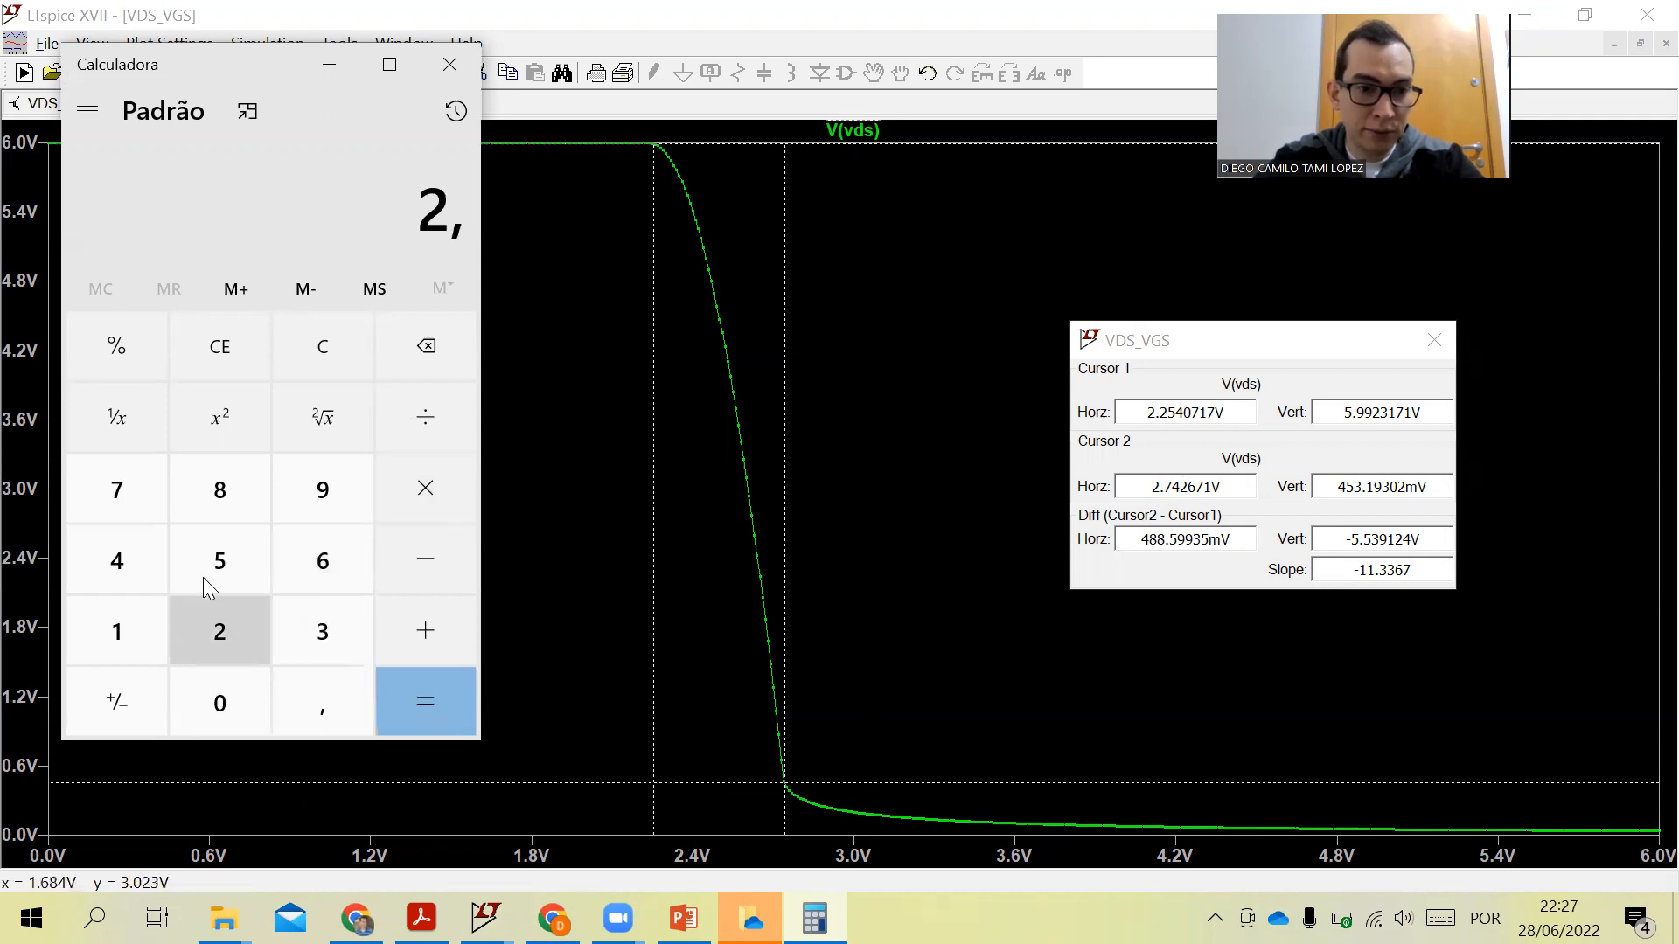
pyautogui.click(110, 503)
pyautogui.click(113, 558)
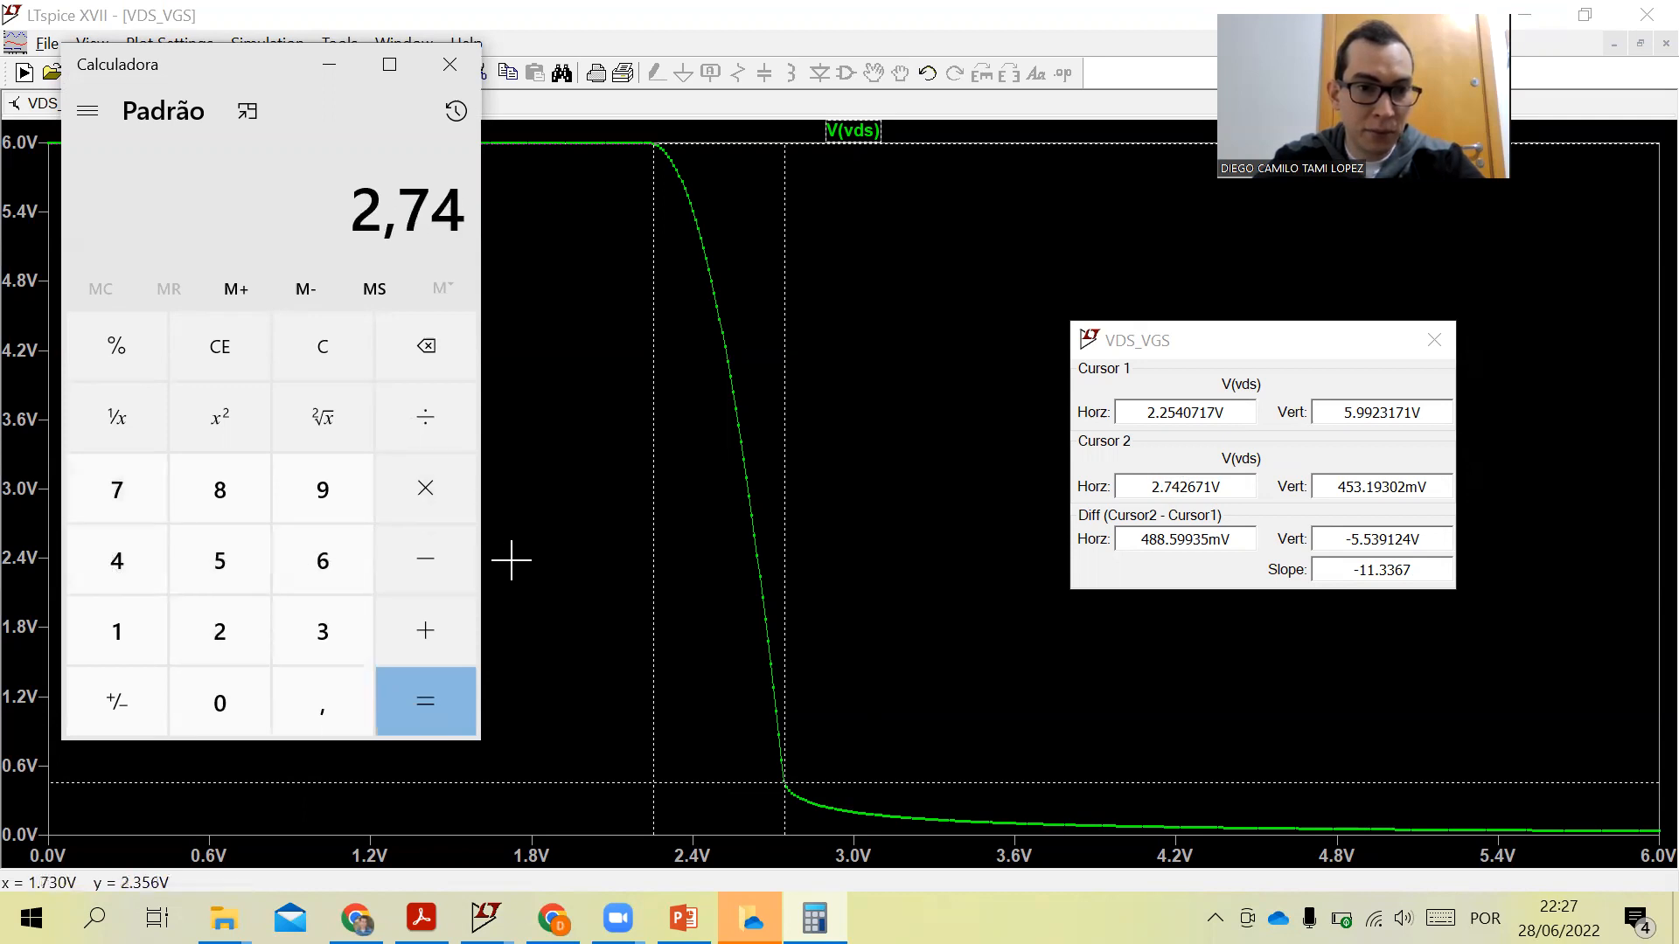
pyautogui.click(441, 558)
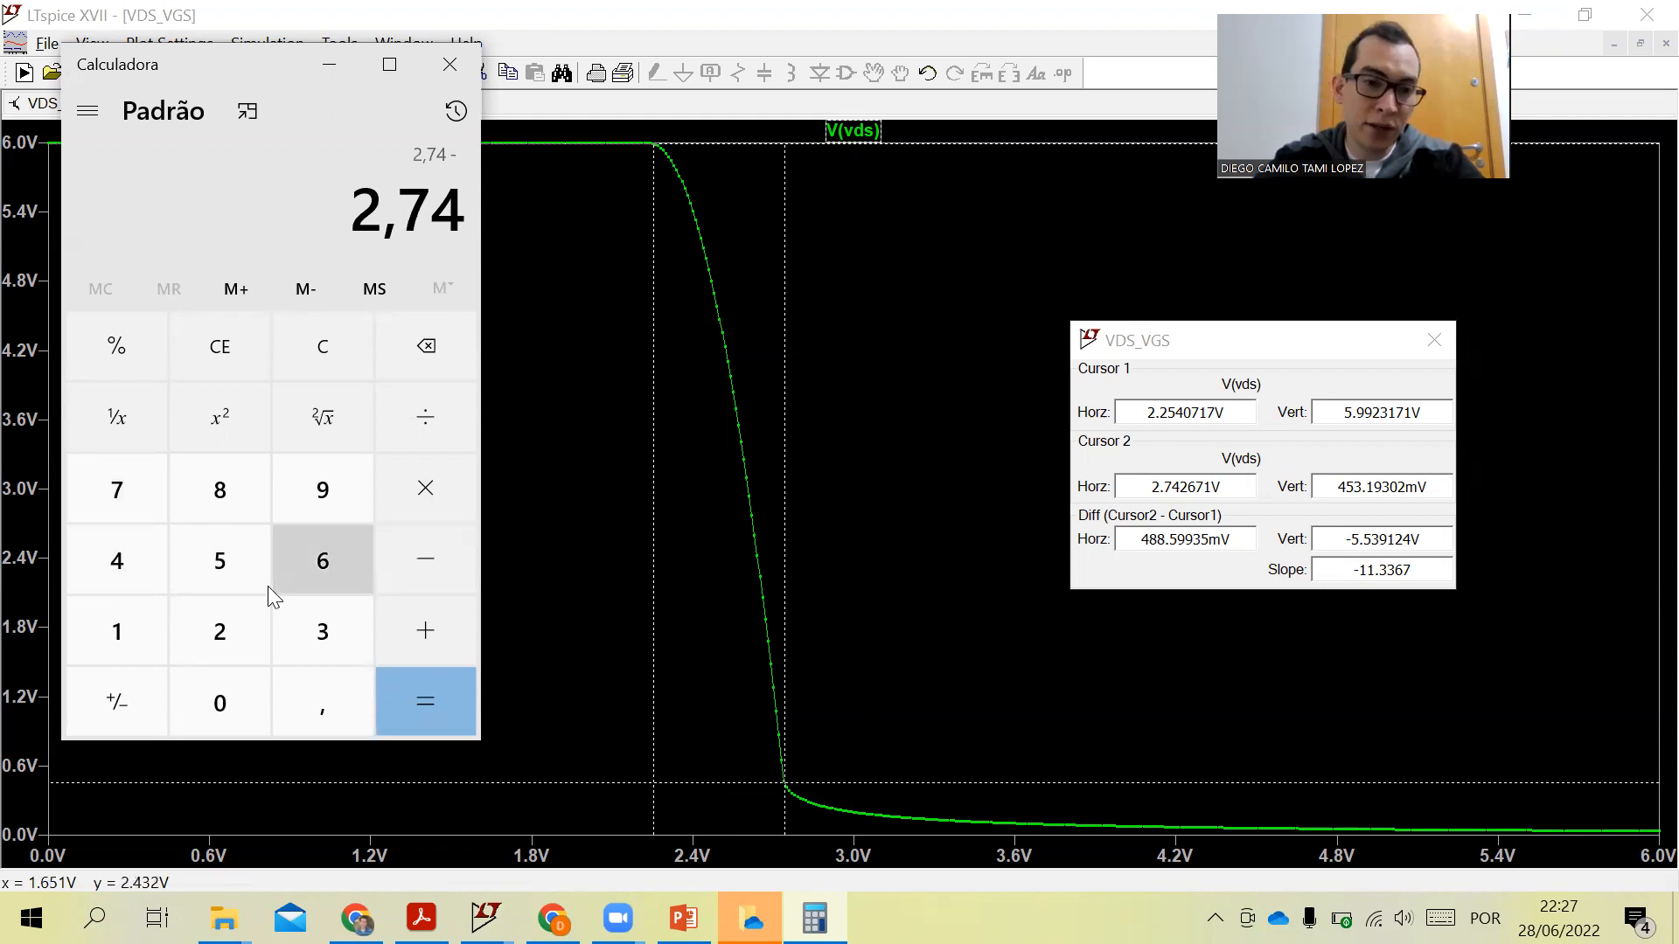
pyautogui.click(210, 637)
pyautogui.click(276, 696)
pyautogui.click(229, 633)
pyautogui.click(453, 708)
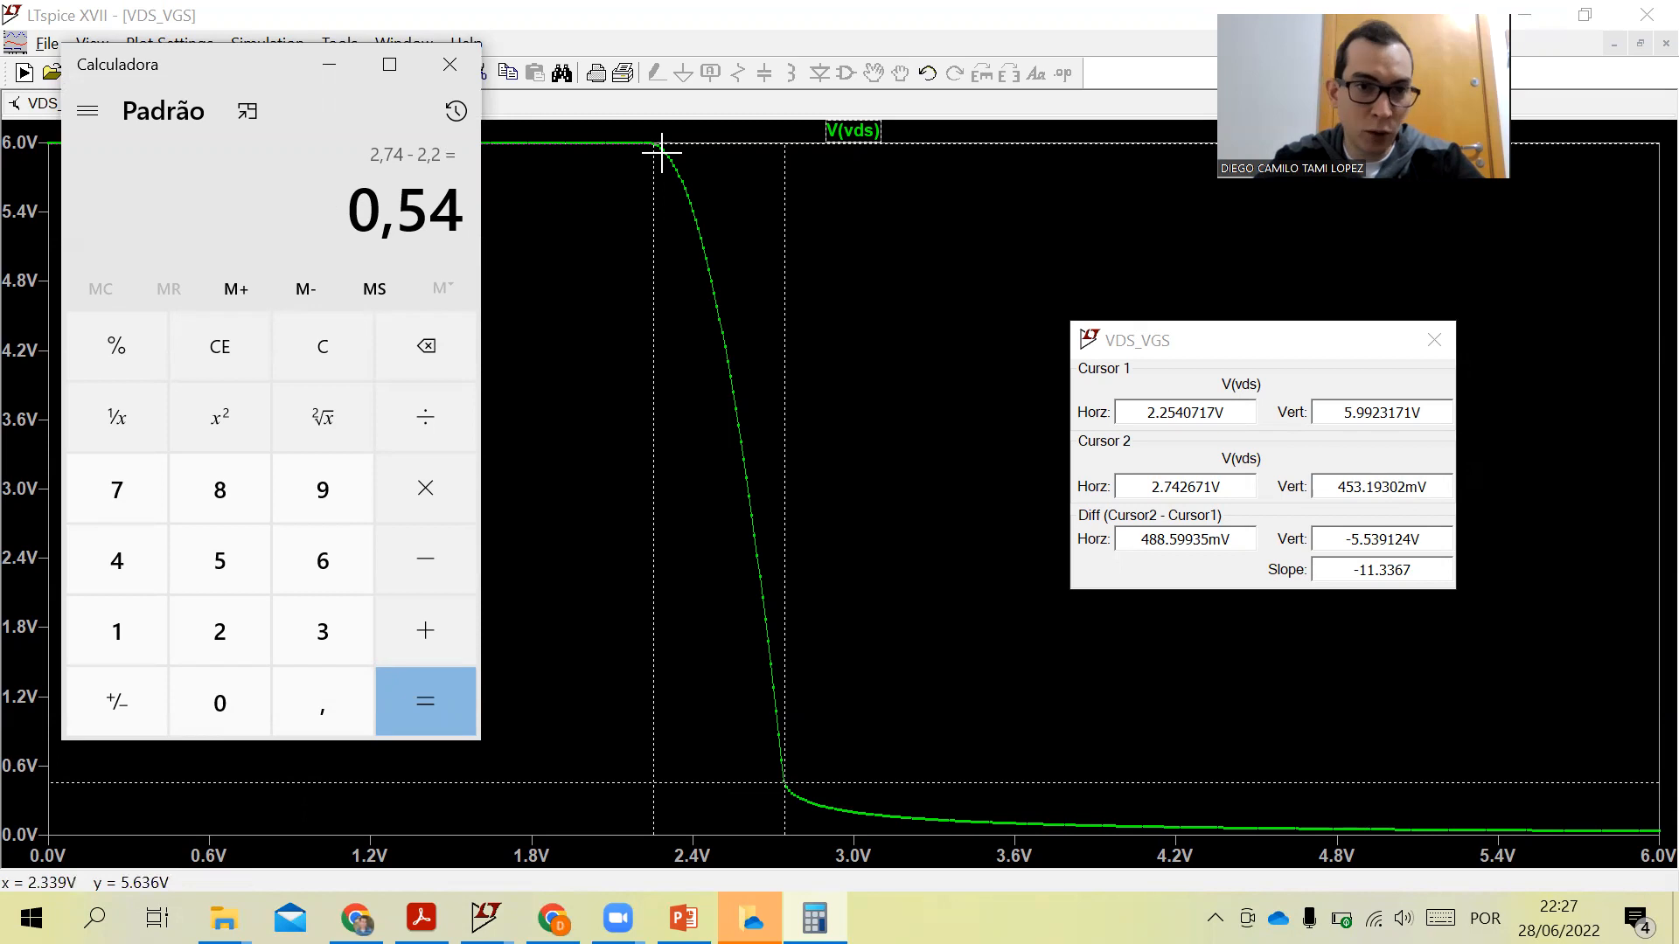
pyautogui.click(451, 68)
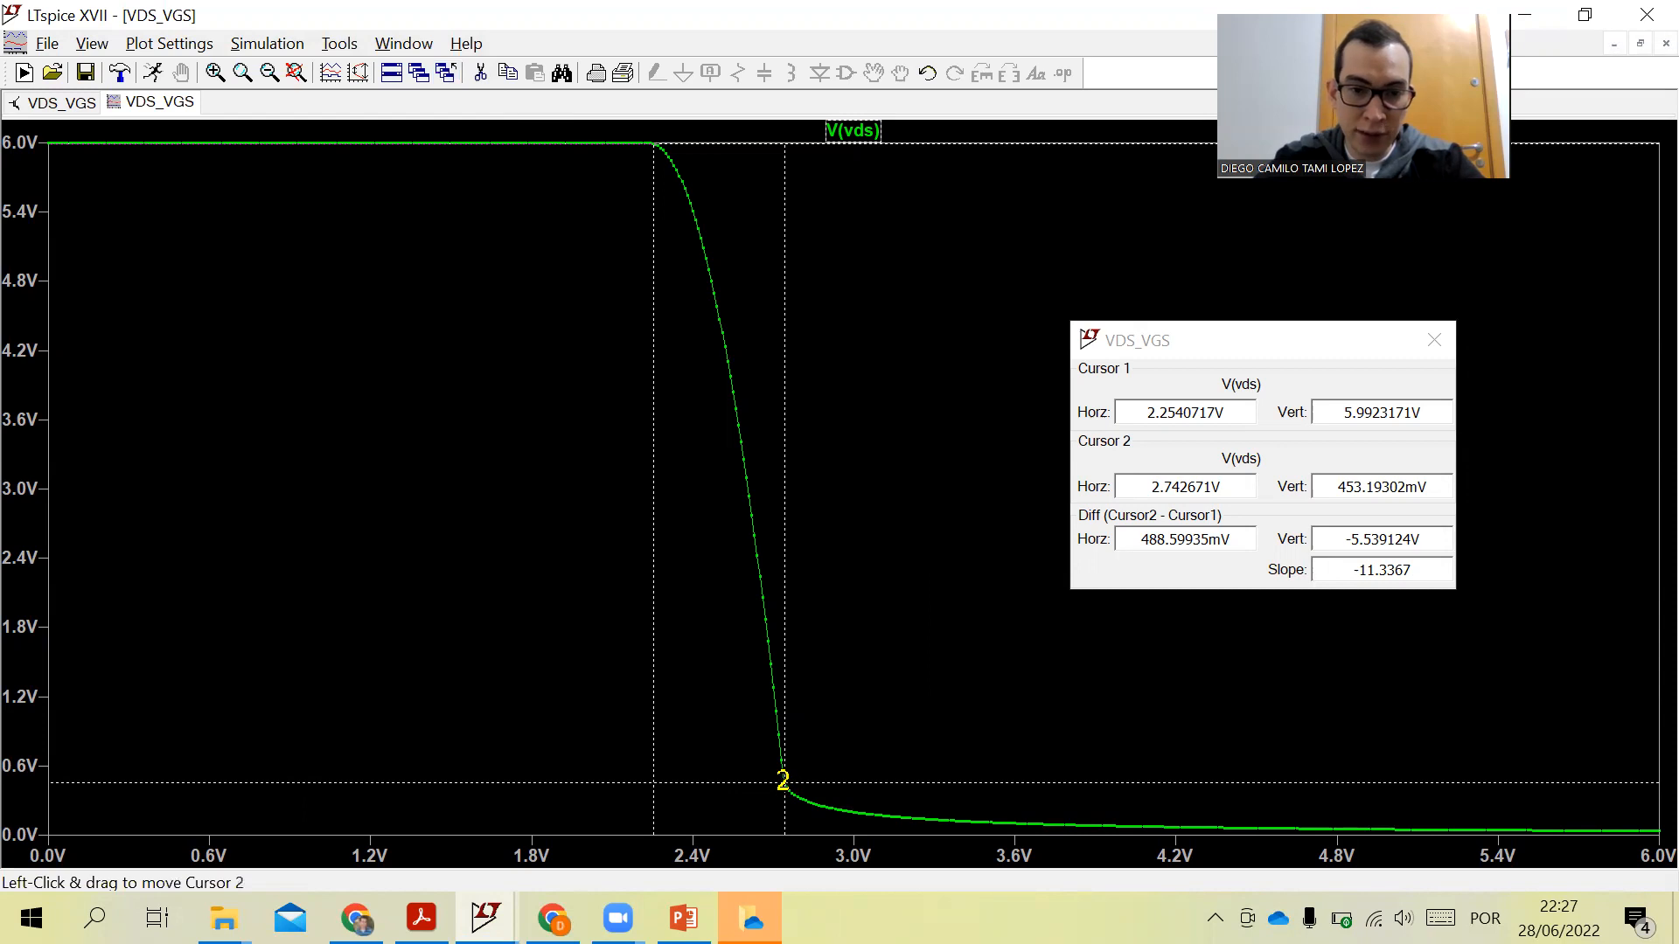
# - Move cursor 2 to about 5.42 V on the flat tail and switch back to the assignment PDF
pyautogui.moveTo(783, 780)
pyautogui.mouseDown()
pyautogui.moveTo(1020, 826)
pyautogui.moveTo(1504, 829)
pyautogui.mouseUp()
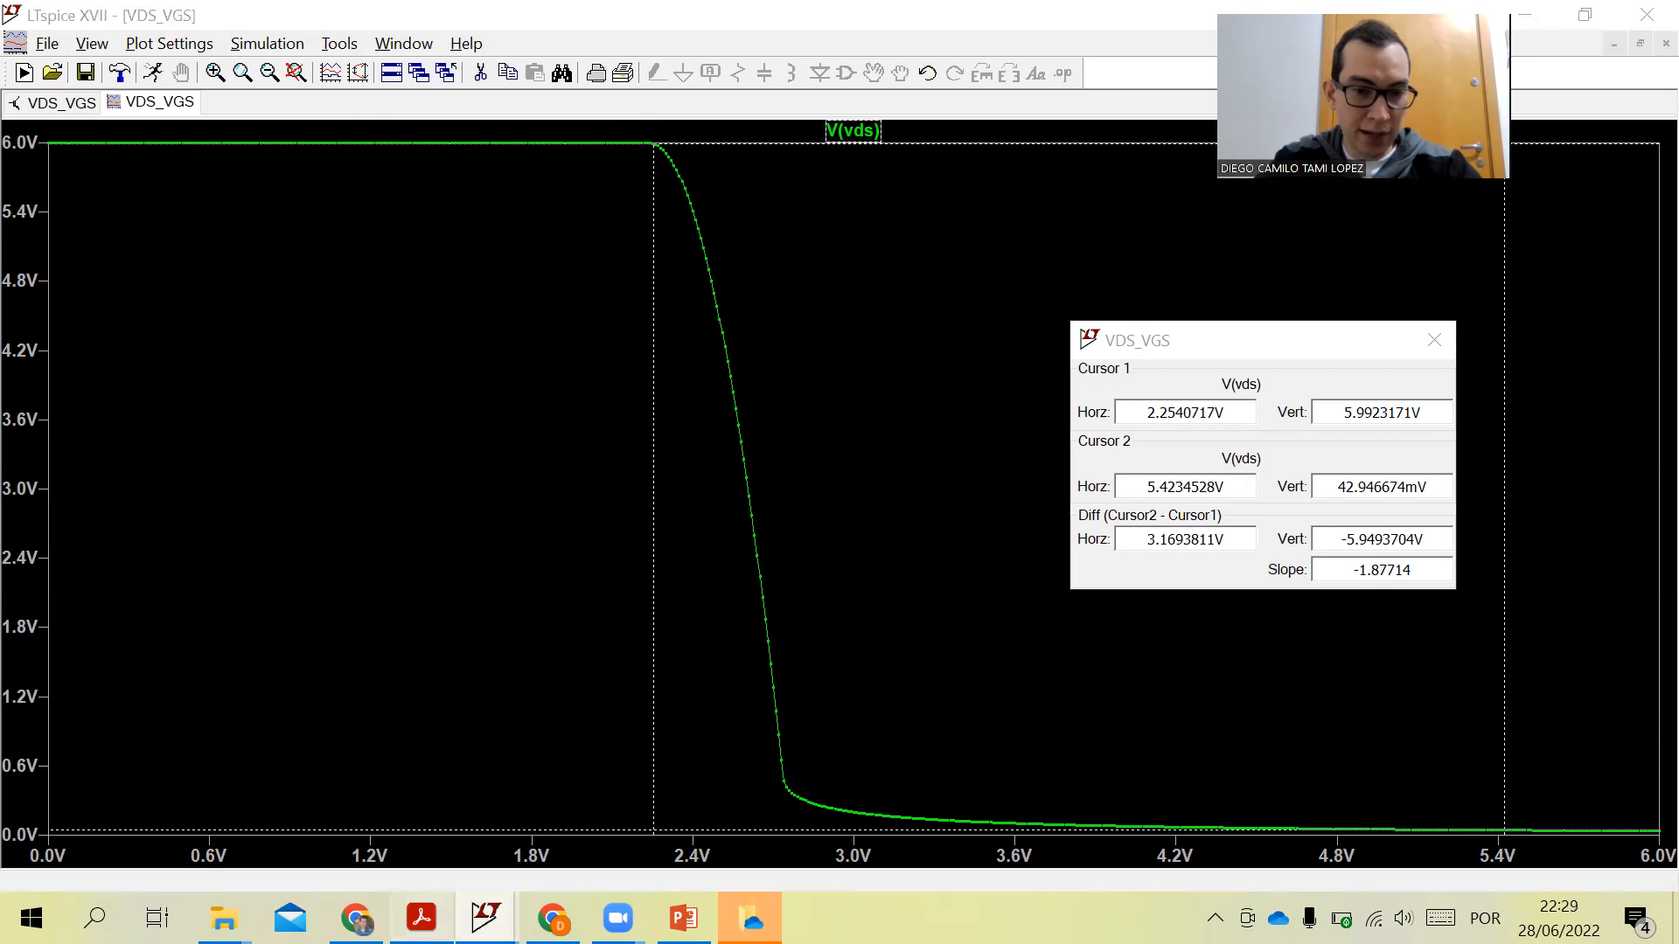
pyautogui.click(420, 918)
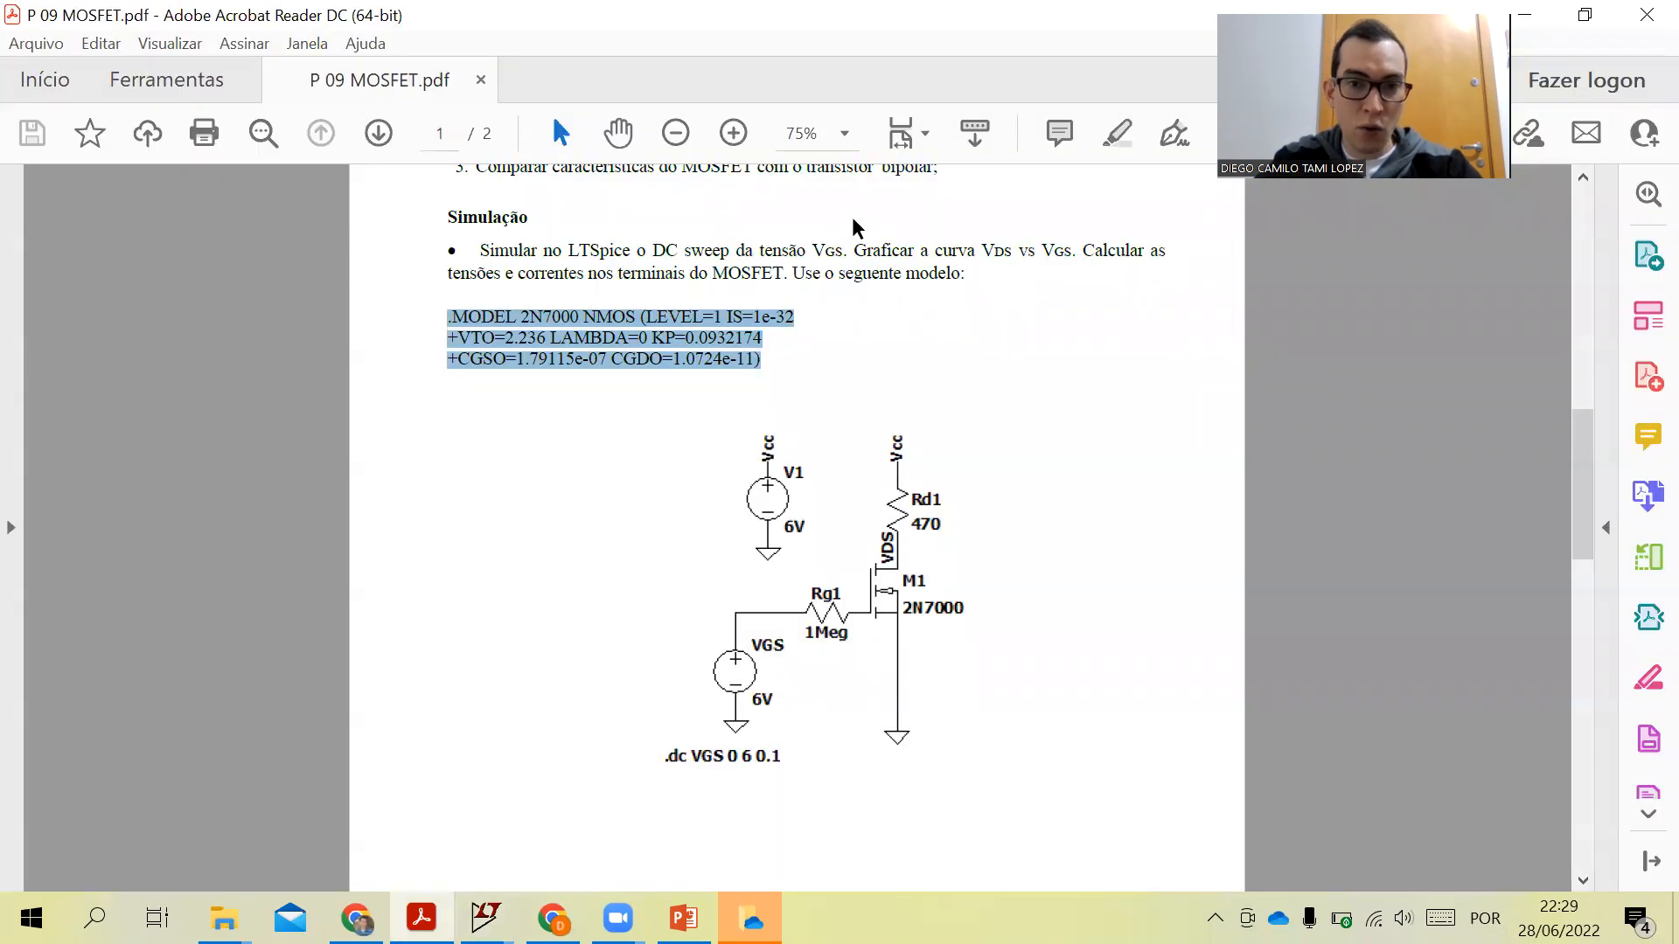